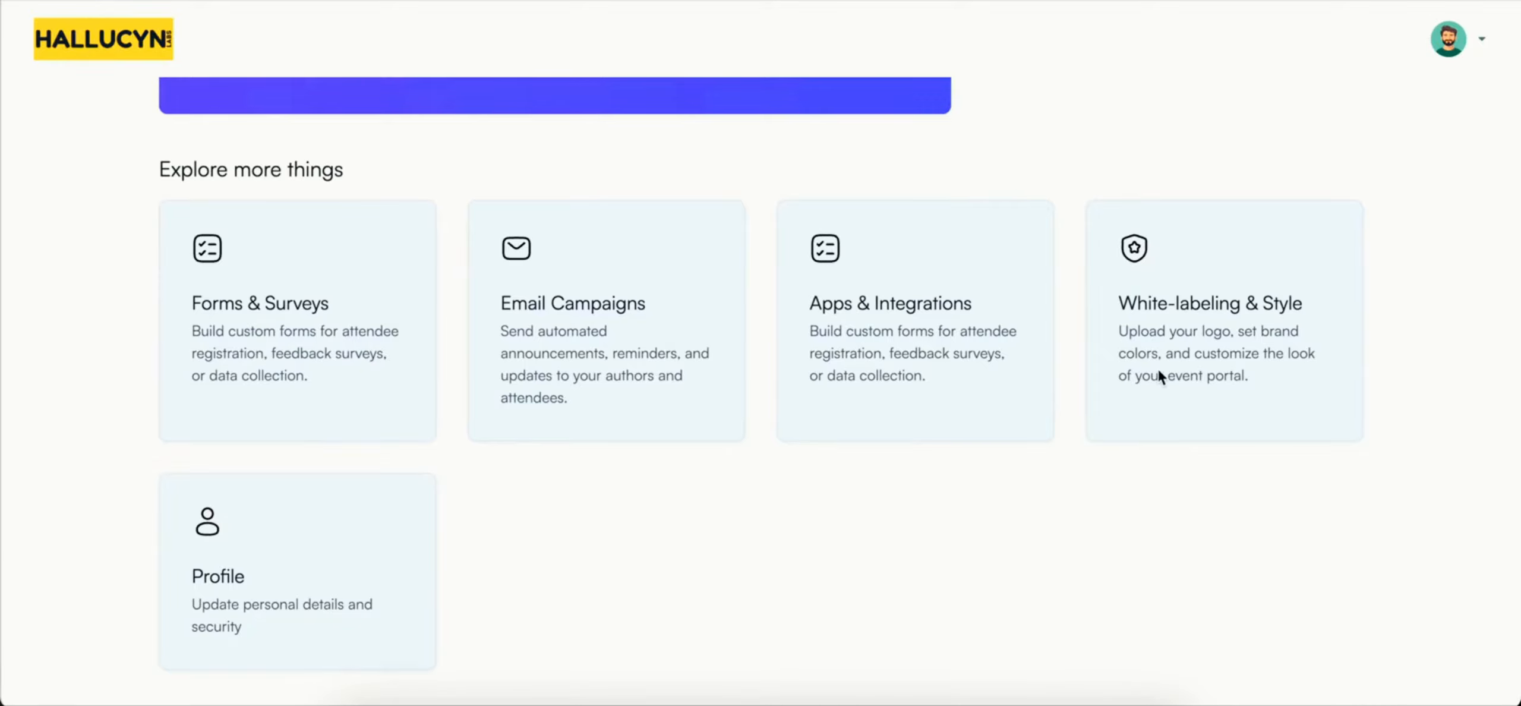
# Step: Open the white-labeling and style settings and review the personal details form, from profile image to timezone
pyautogui.click(1174, 308)
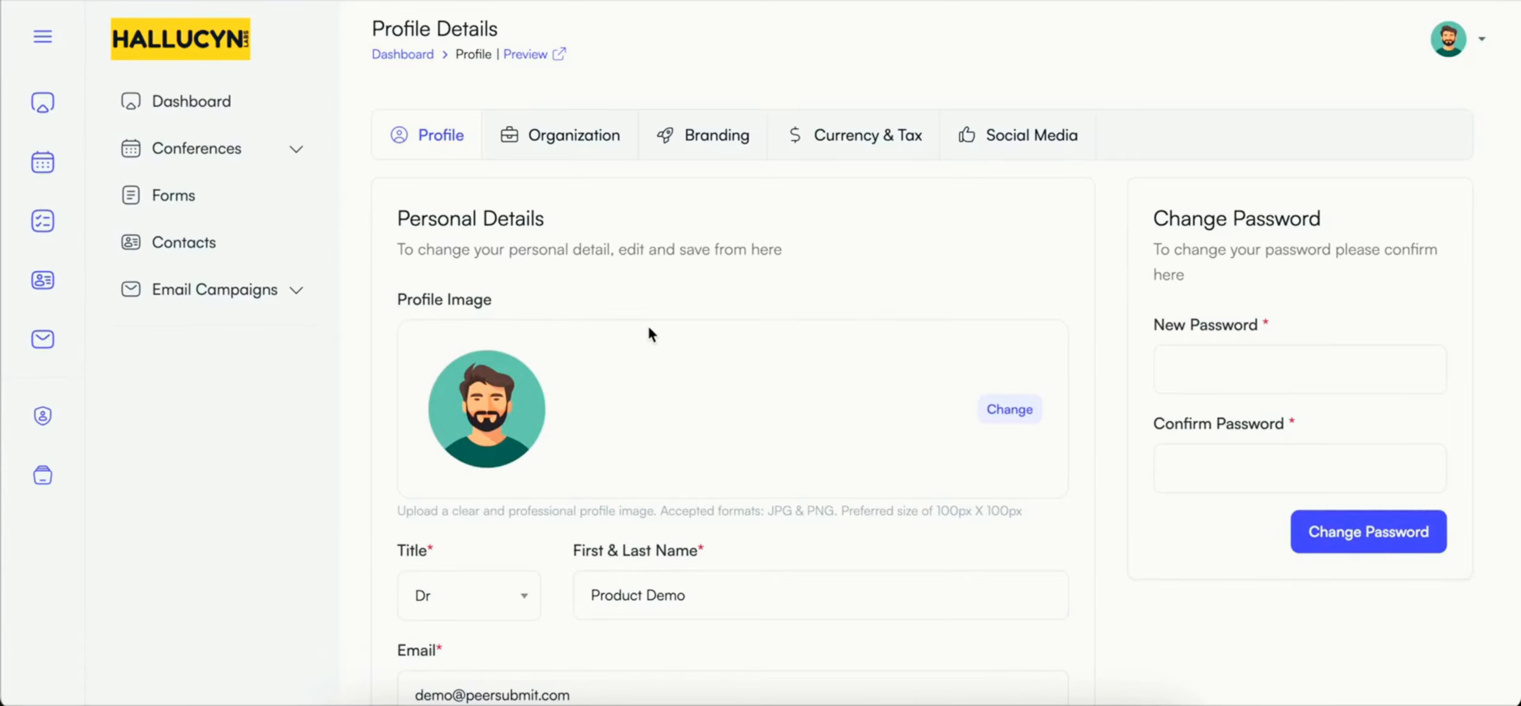
pyautogui.scroll(-1, 651, 334)
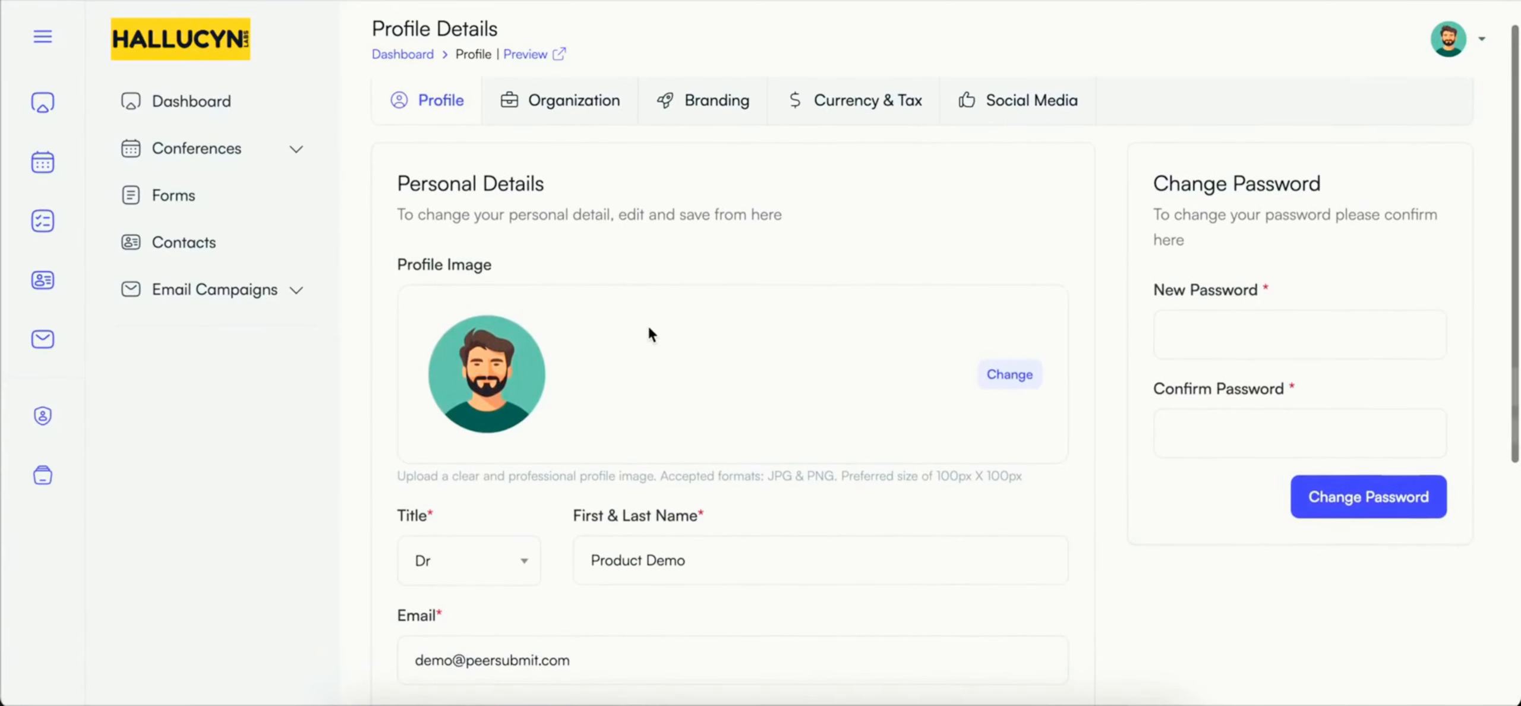
pyautogui.scroll(-1, 651, 334)
pyautogui.scroll(-5, 651, 334)
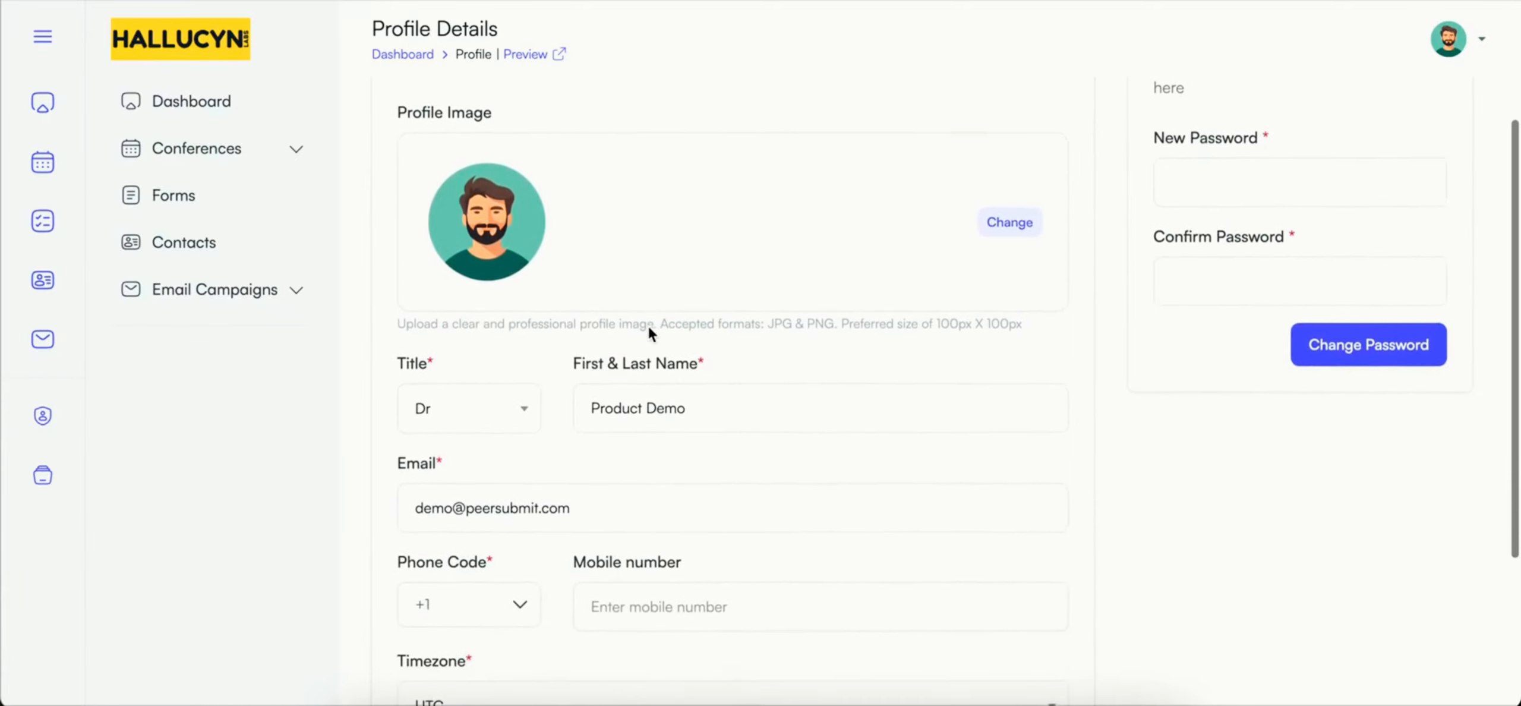
pyautogui.scroll(-5, 649, 327)
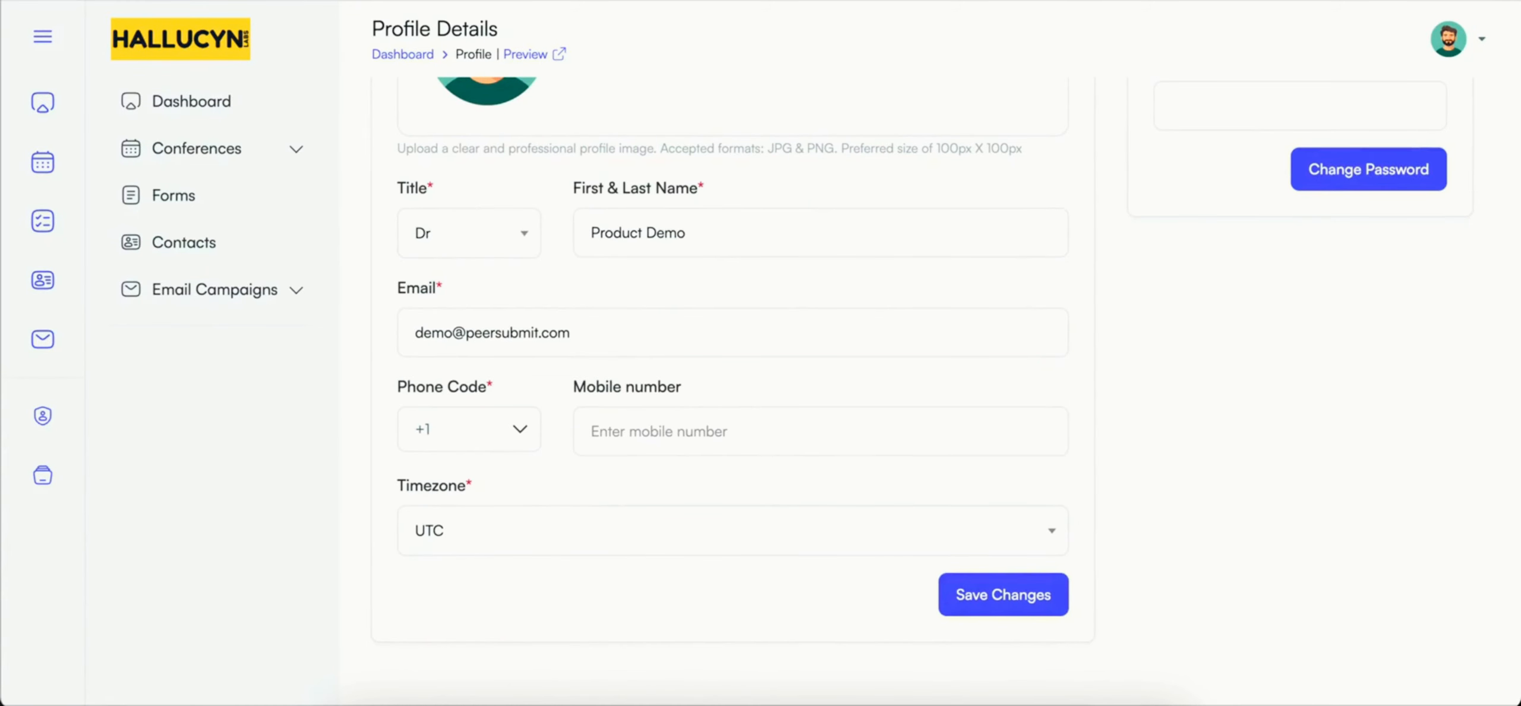
pyautogui.scroll(12, 957, 639)
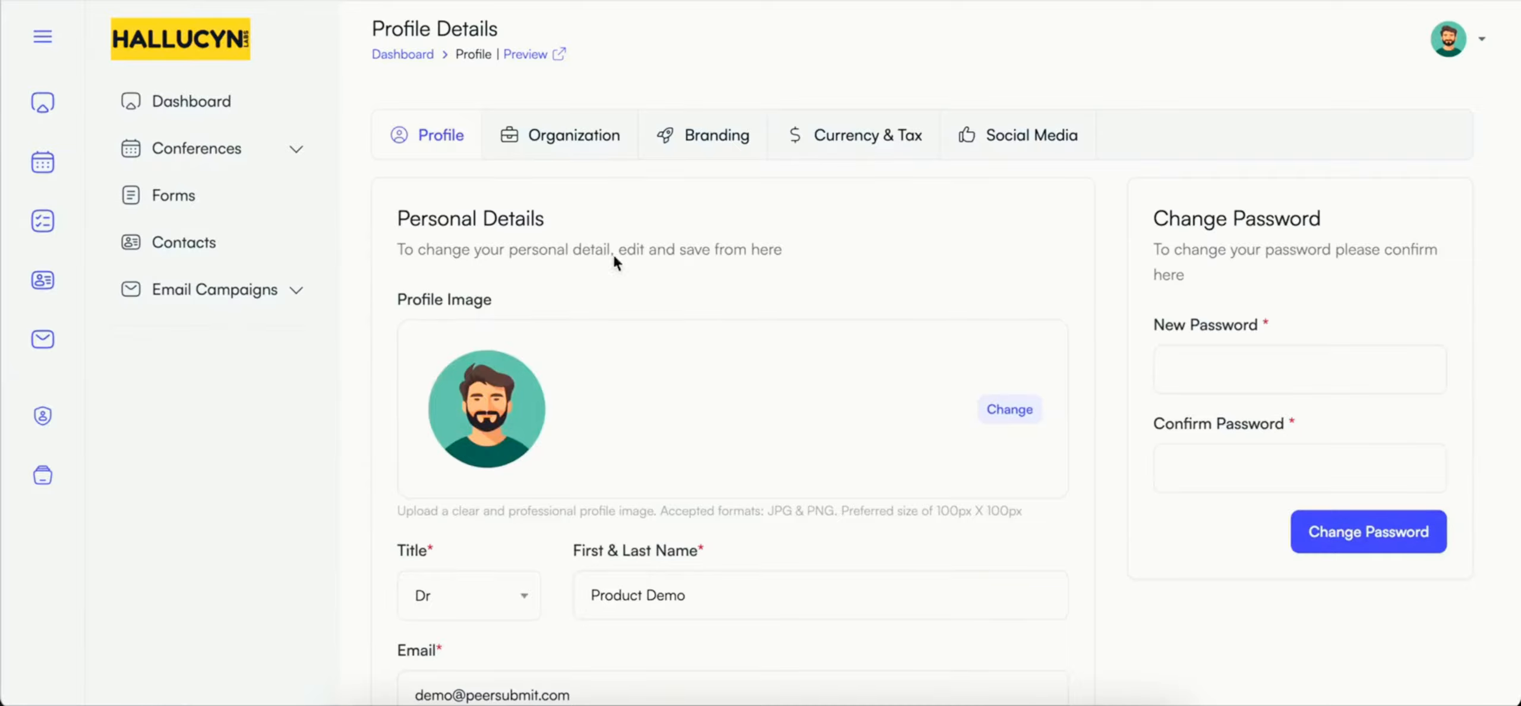
# Step: Review the organization details, including designation, short description, country, state, city and address
pyautogui.click(552, 128)
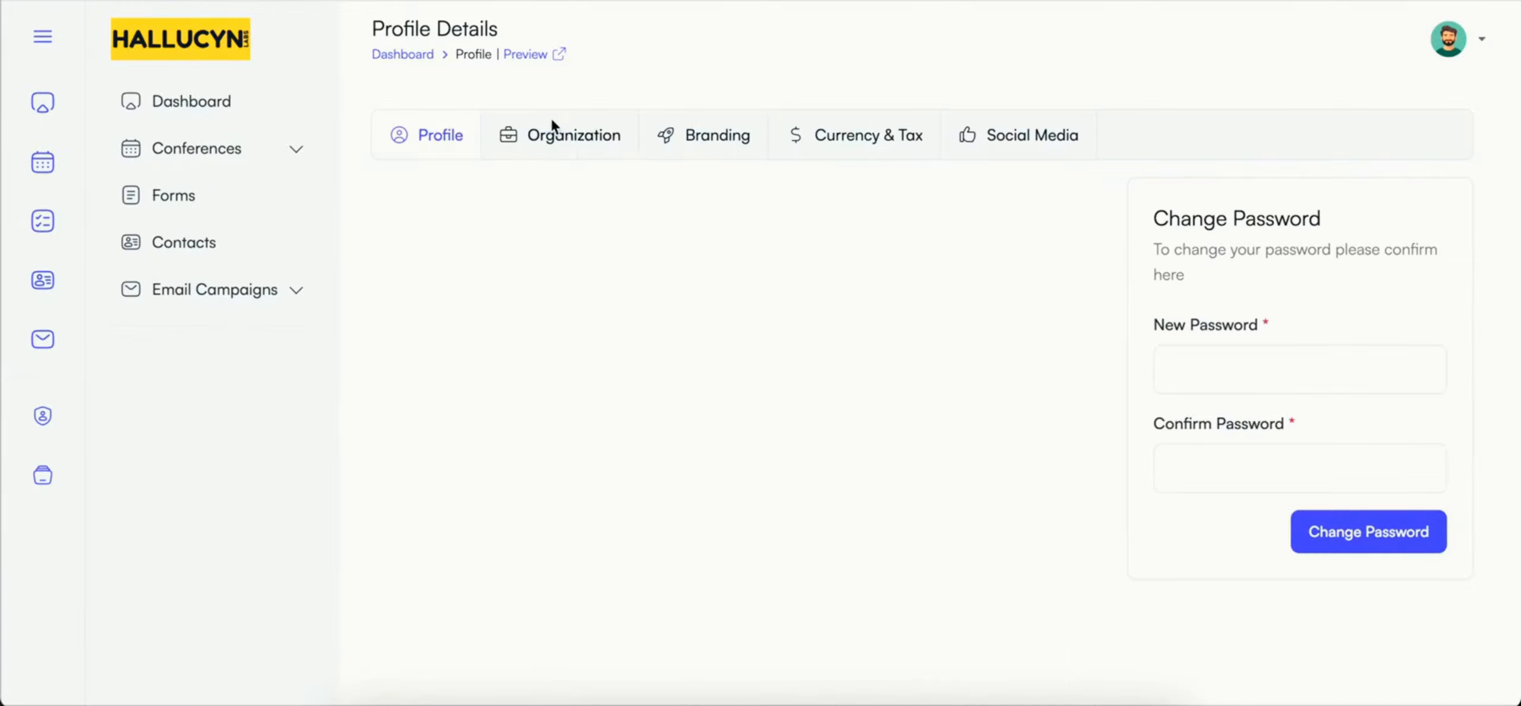
pyautogui.scroll(-1, 616, 251)
pyautogui.scroll(-8, 615, 258)
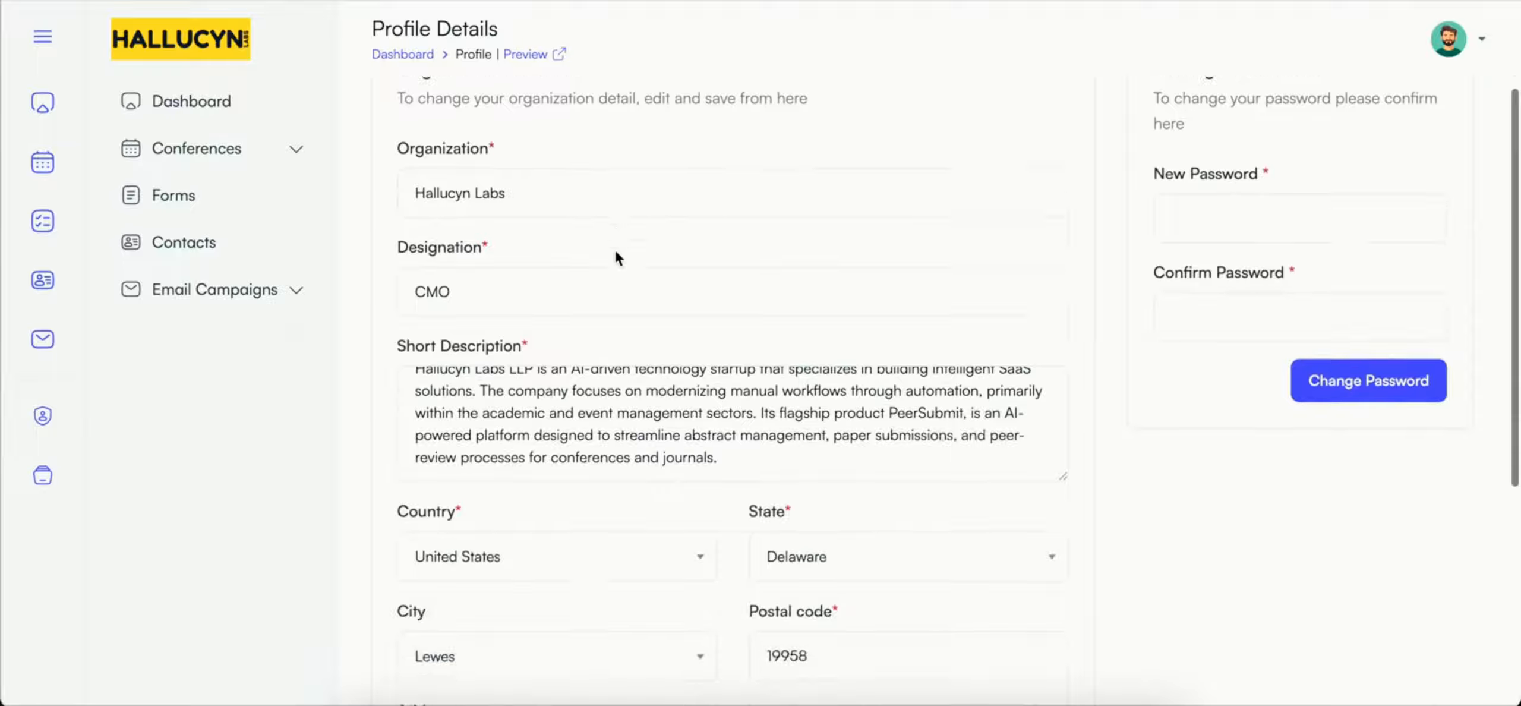
pyautogui.scroll(-5, 617, 257)
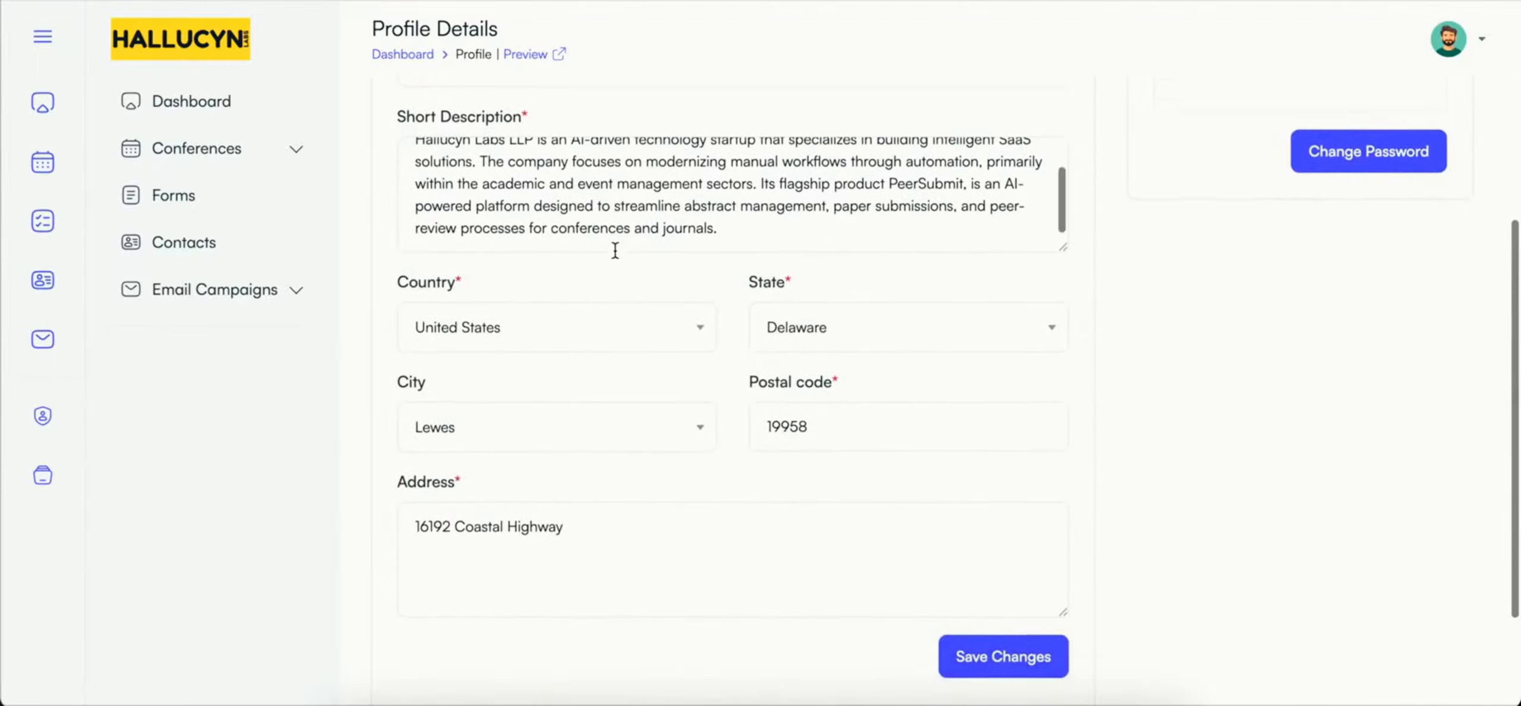
pyautogui.scroll(-1, 615, 250)
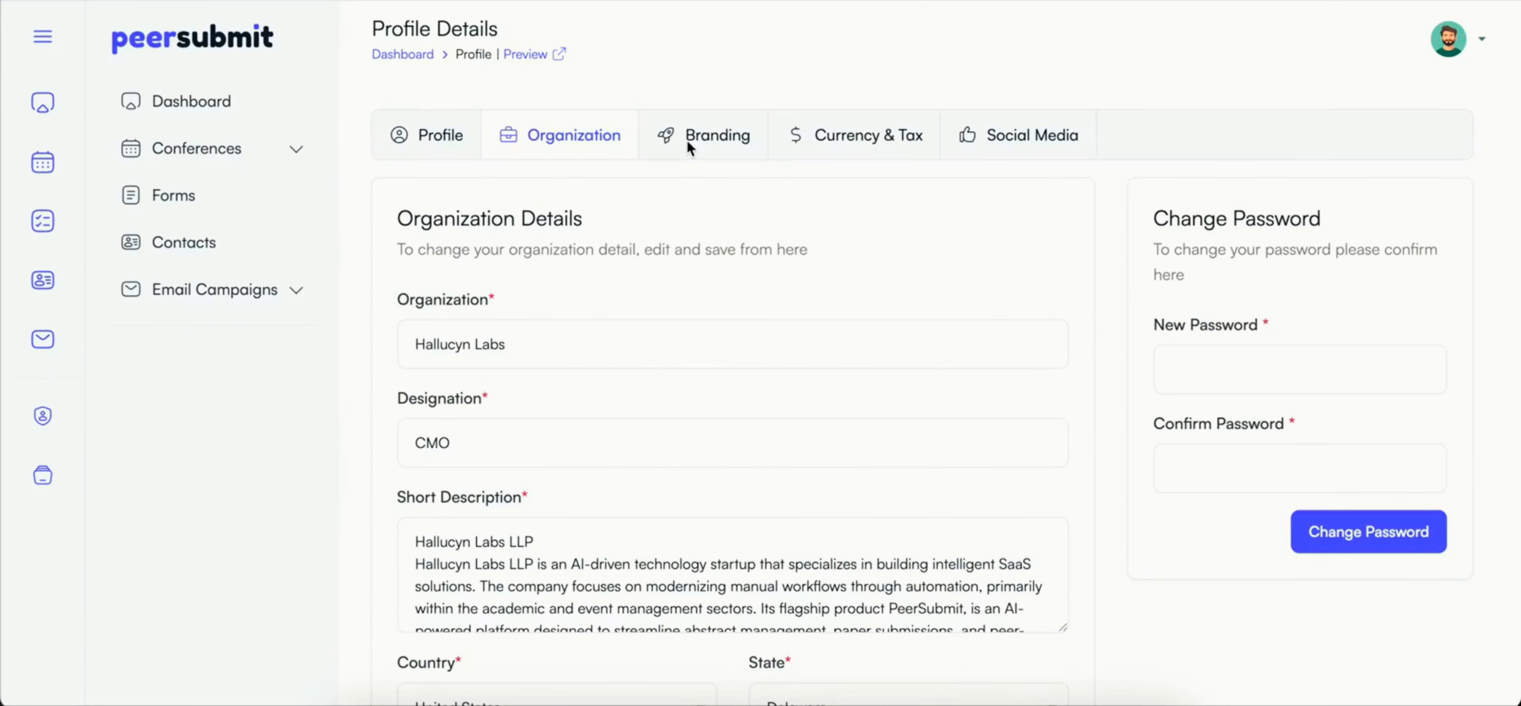
# Step: Replace the brand logo in the branding details with short_logo.png from the Logo folder
pyautogui.click(703, 143)
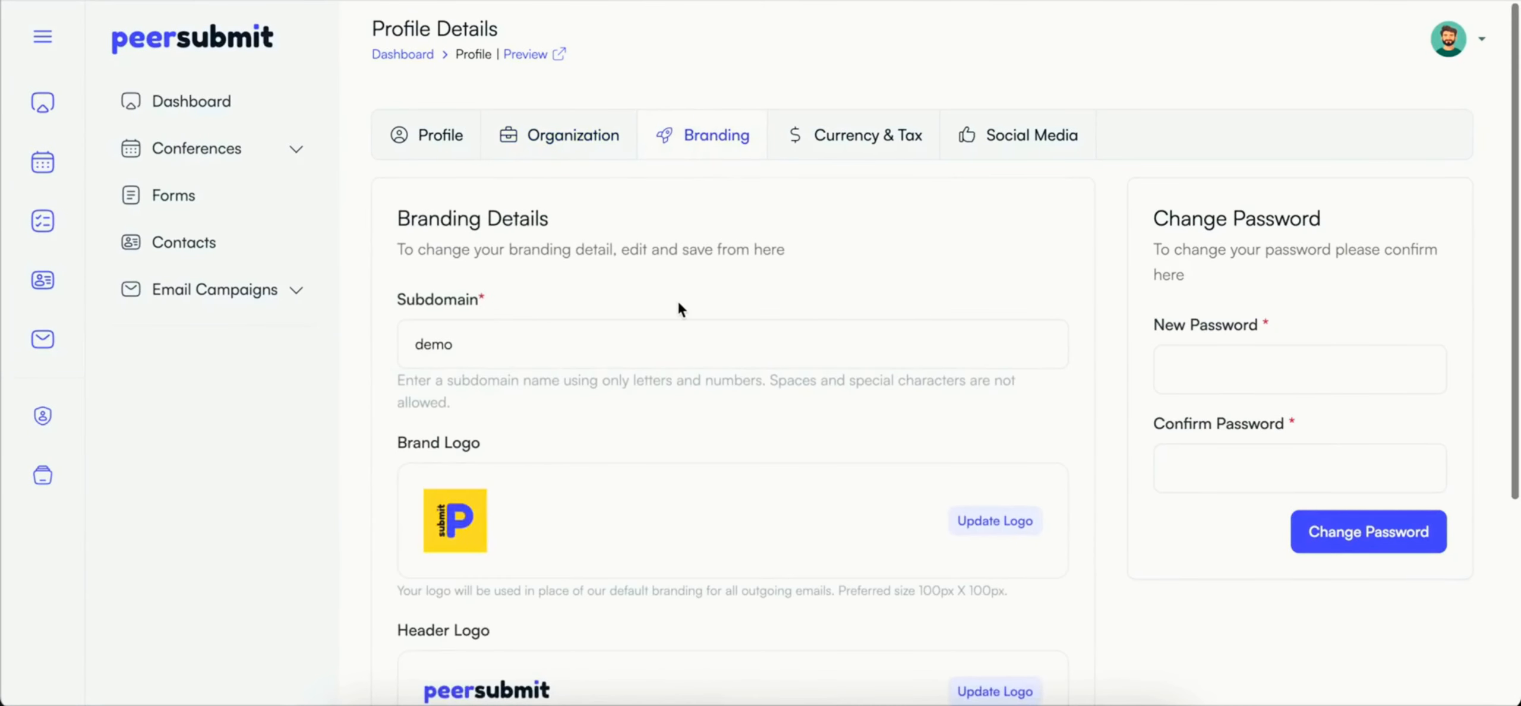
pyautogui.scroll(-2, 677, 302)
pyautogui.scroll(-1, 678, 302)
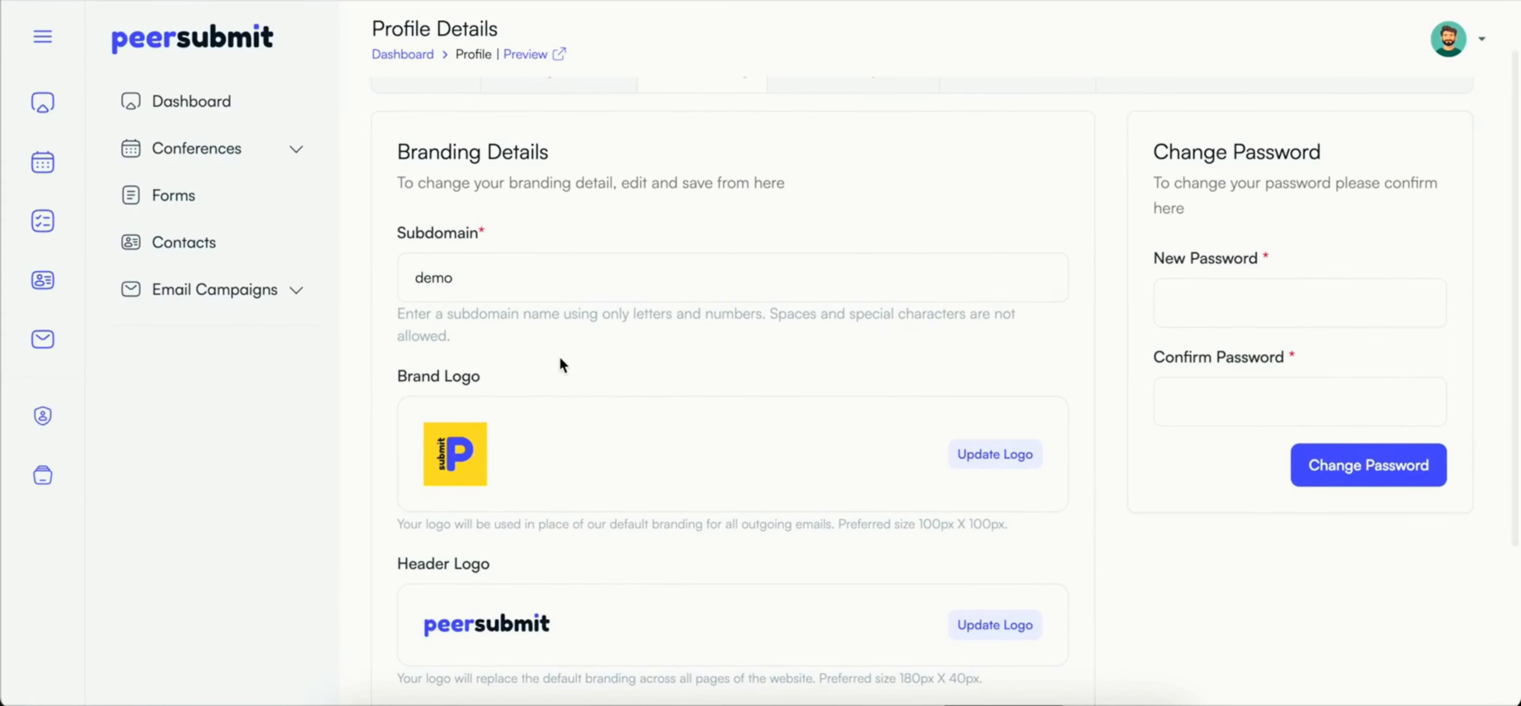
pyautogui.scroll(-1, 561, 364)
pyautogui.click(995, 431)
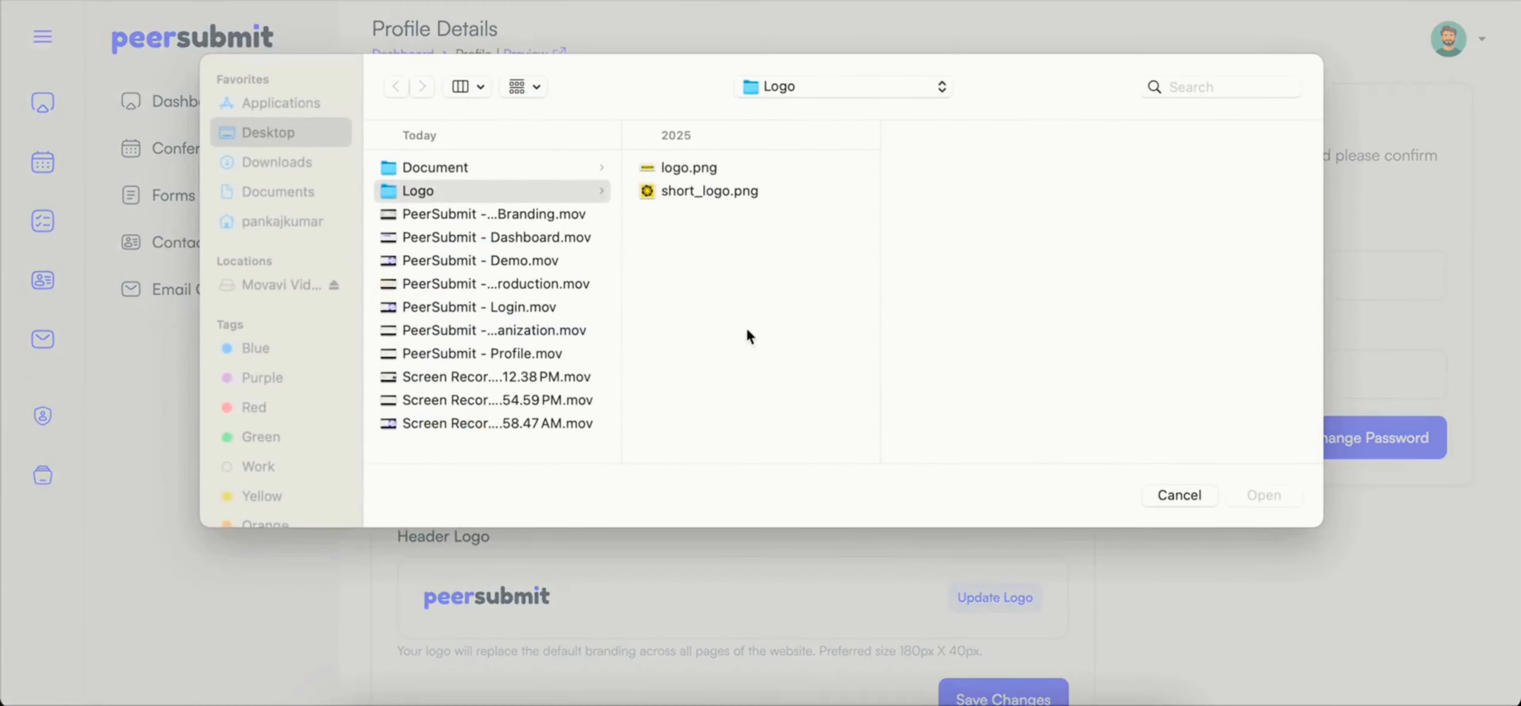
pyautogui.click(690, 169)
pyautogui.press('Down')
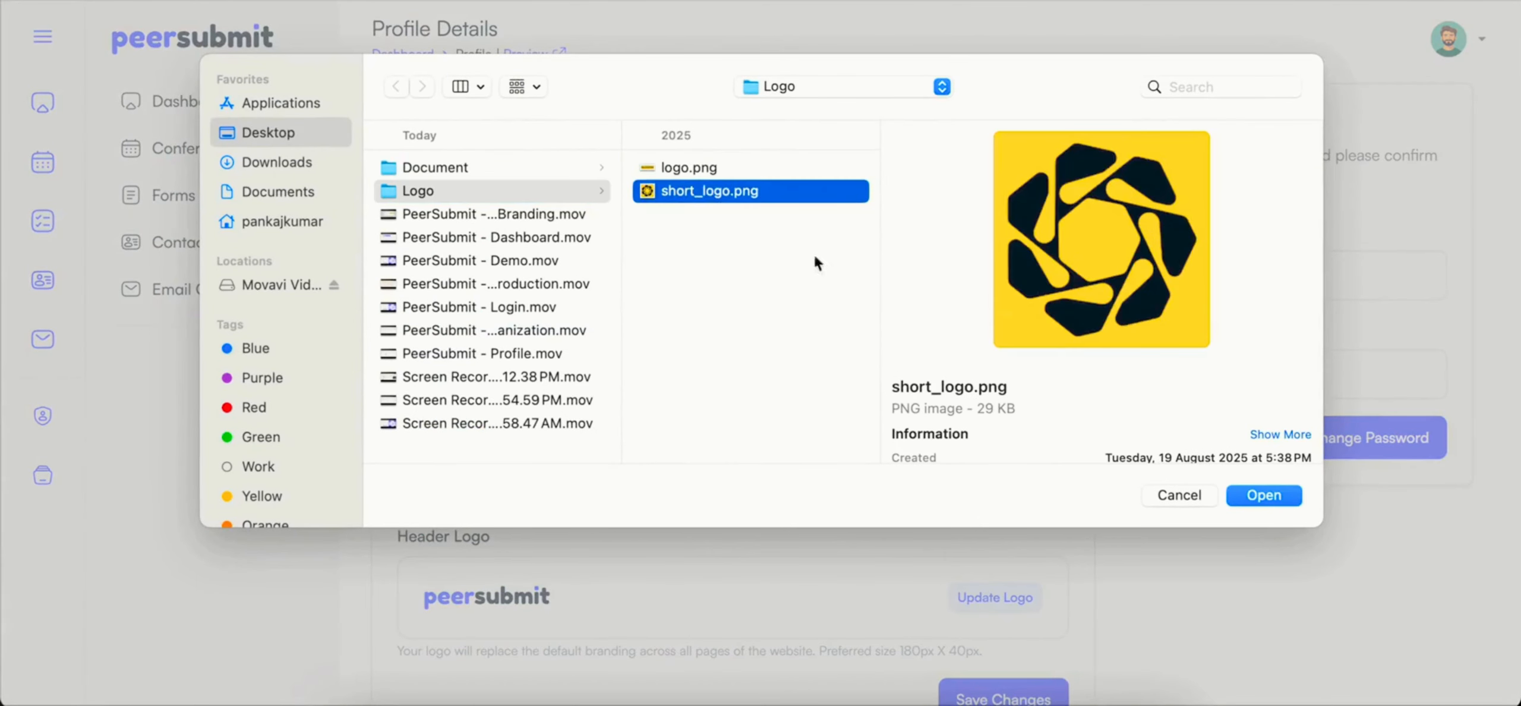
pyautogui.click(1264, 499)
# Step: Replace the header logo with logo.png from the Logo folder and save the branding changes
pyautogui.scroll(-3, 861, 523)
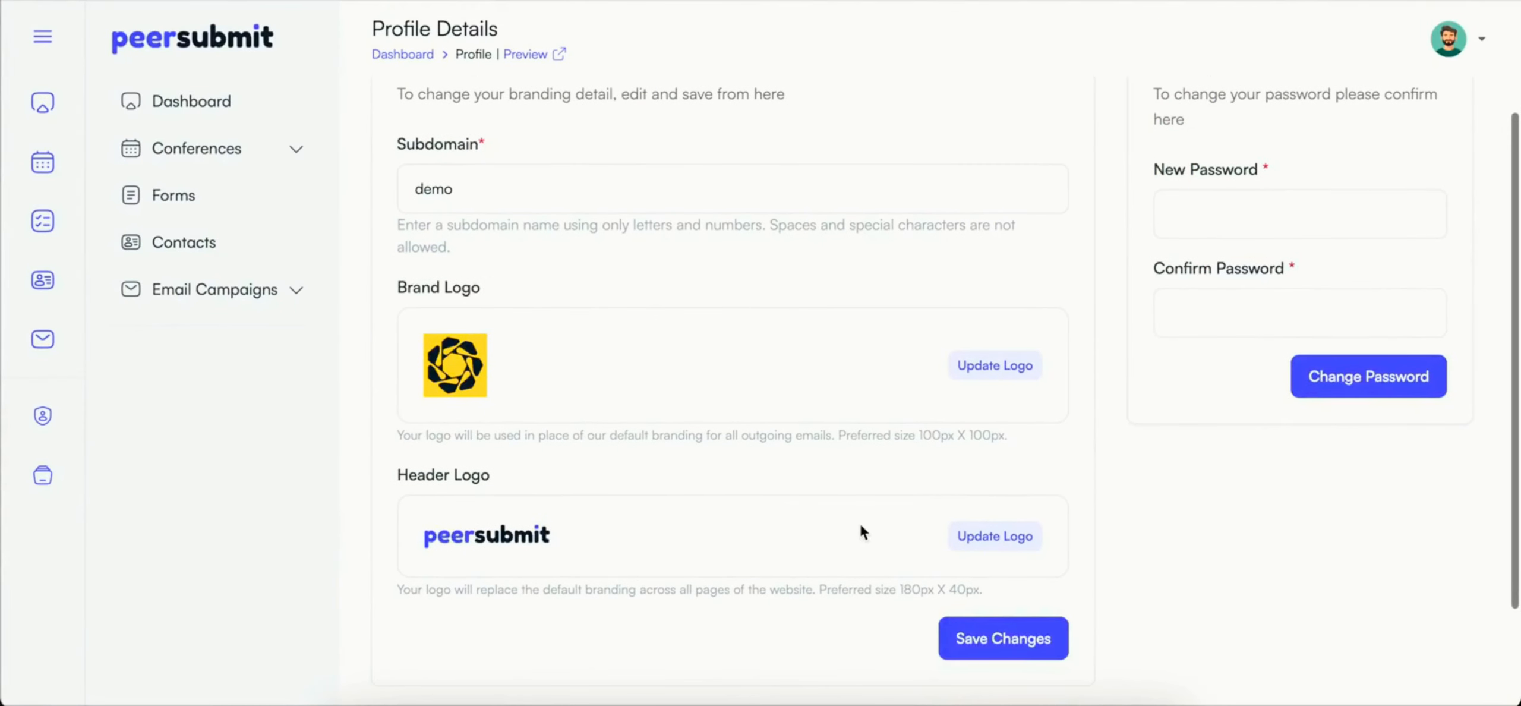
pyautogui.click(989, 542)
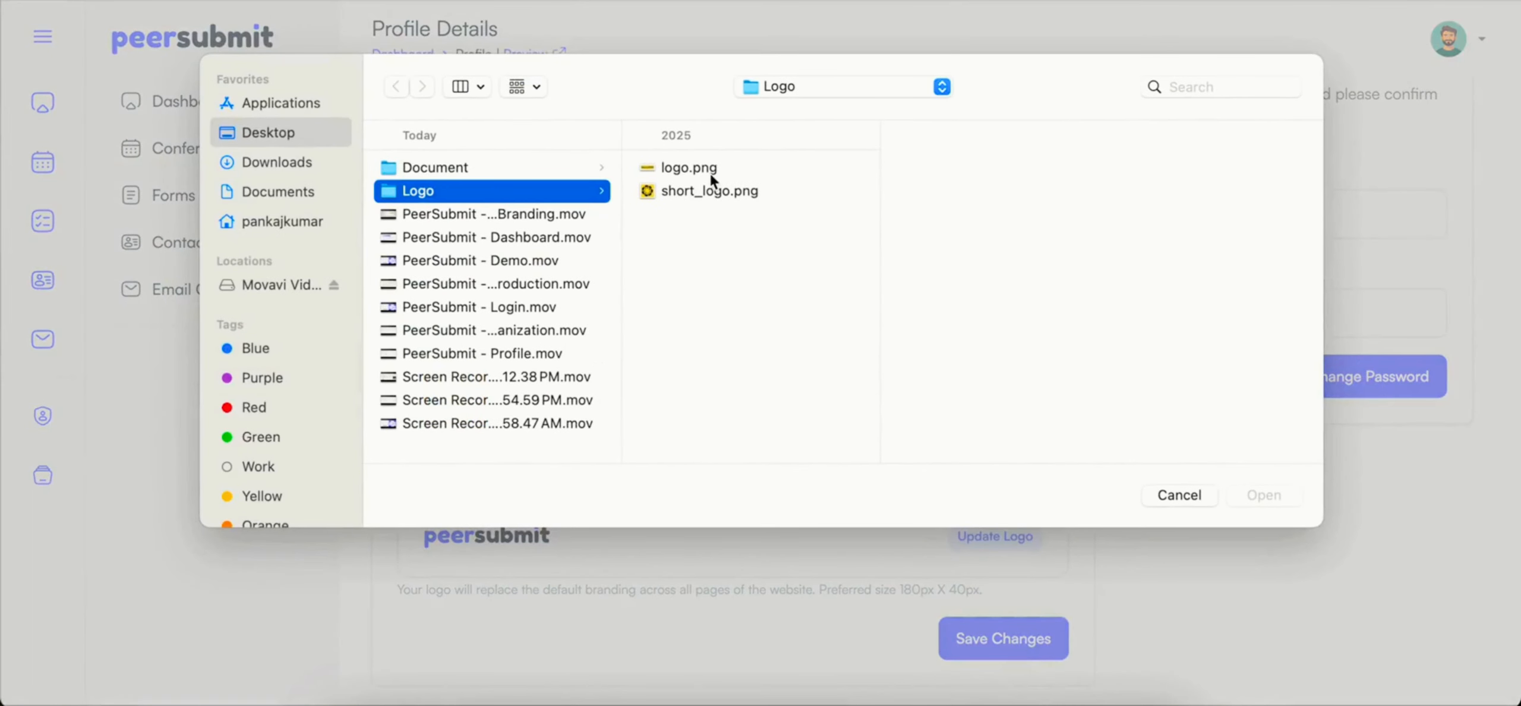
pyautogui.click(711, 173)
pyautogui.click(1260, 497)
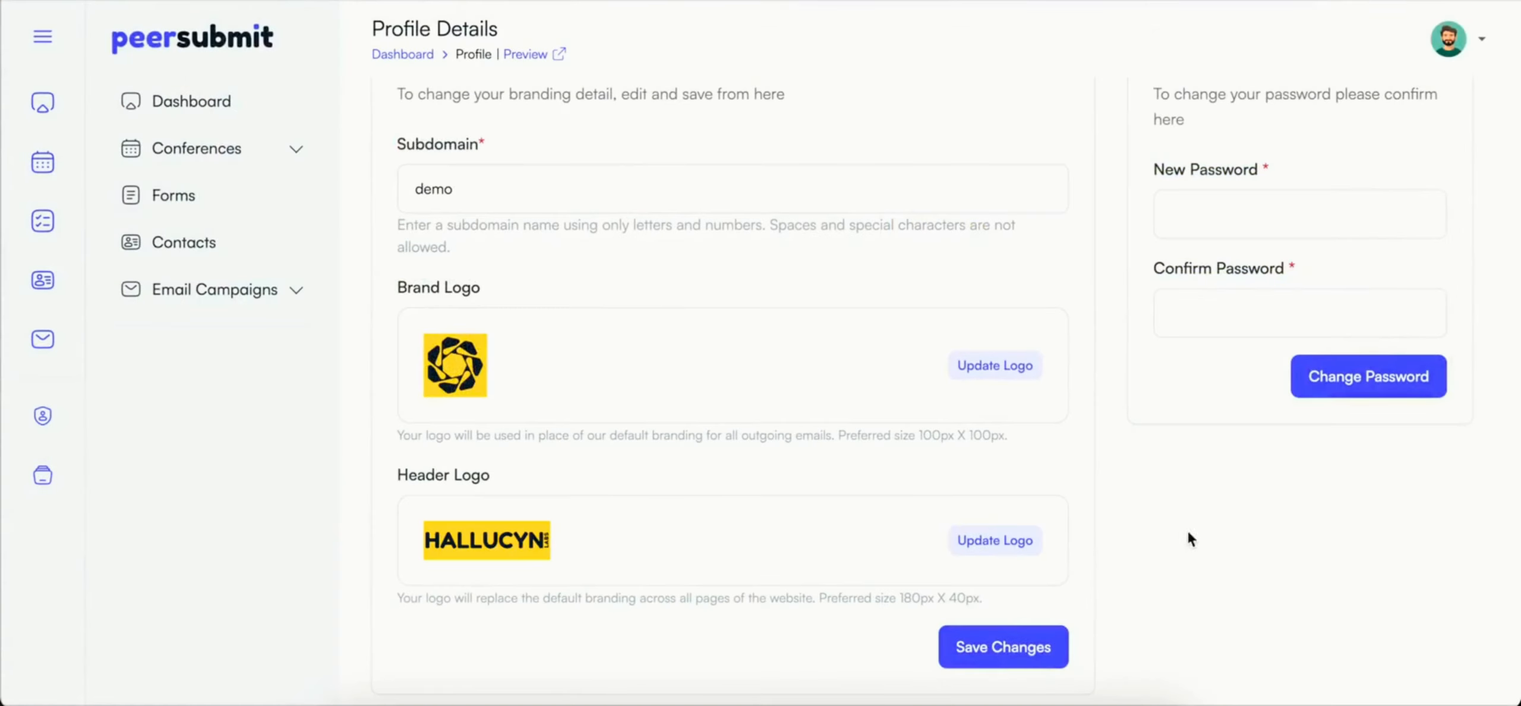
pyautogui.click(999, 646)
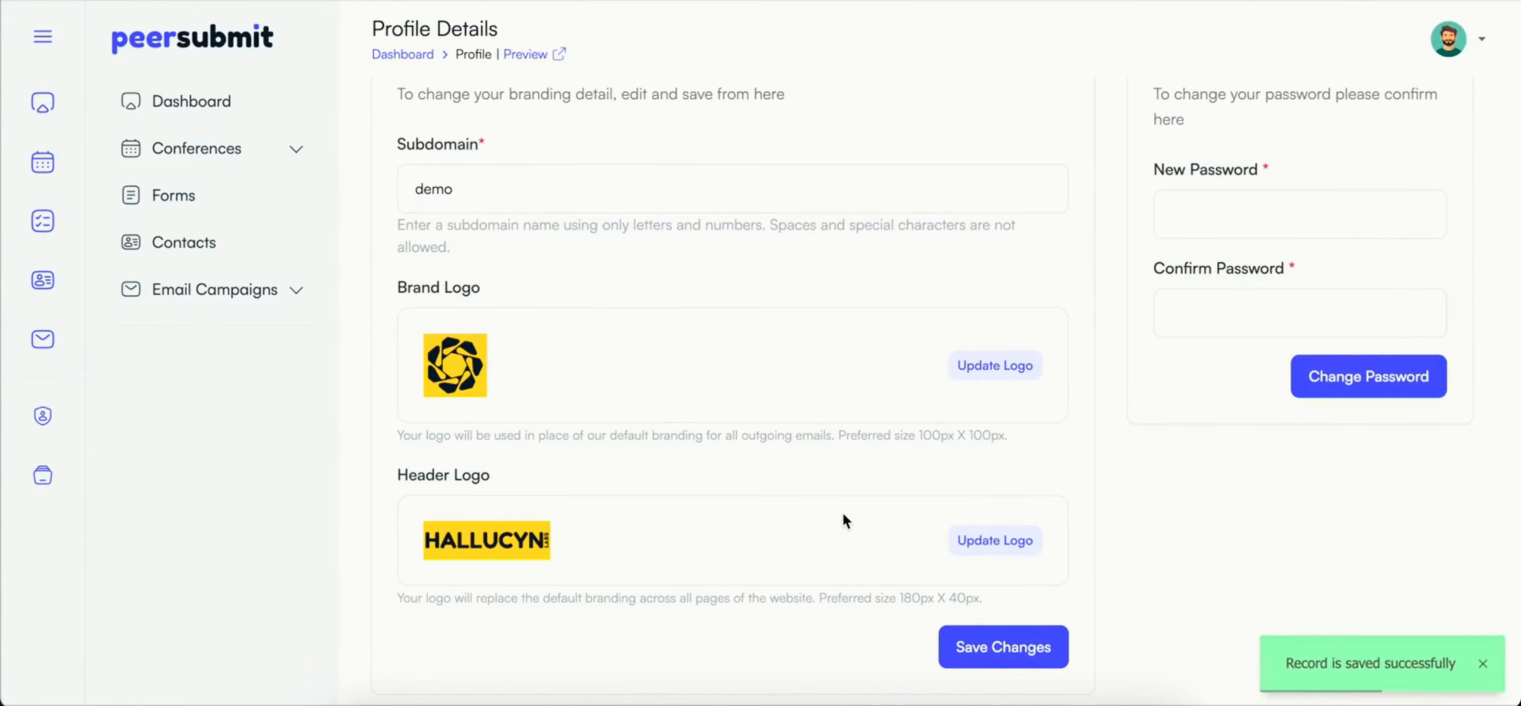
# Step: Reload the profile page and check the brand and header logos in the branding details
pyautogui.press('super+r')
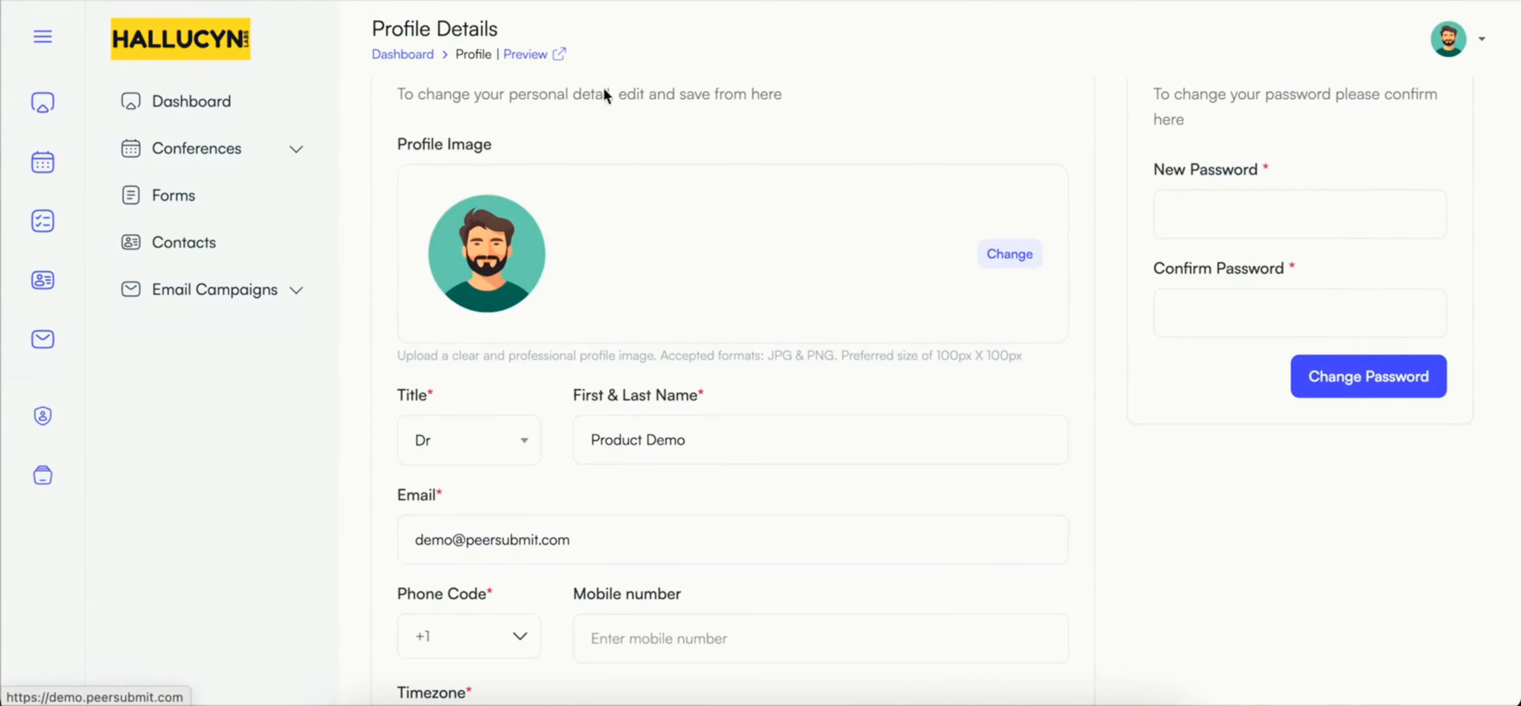
pyautogui.scroll(3, 642, 176)
pyautogui.click(707, 136)
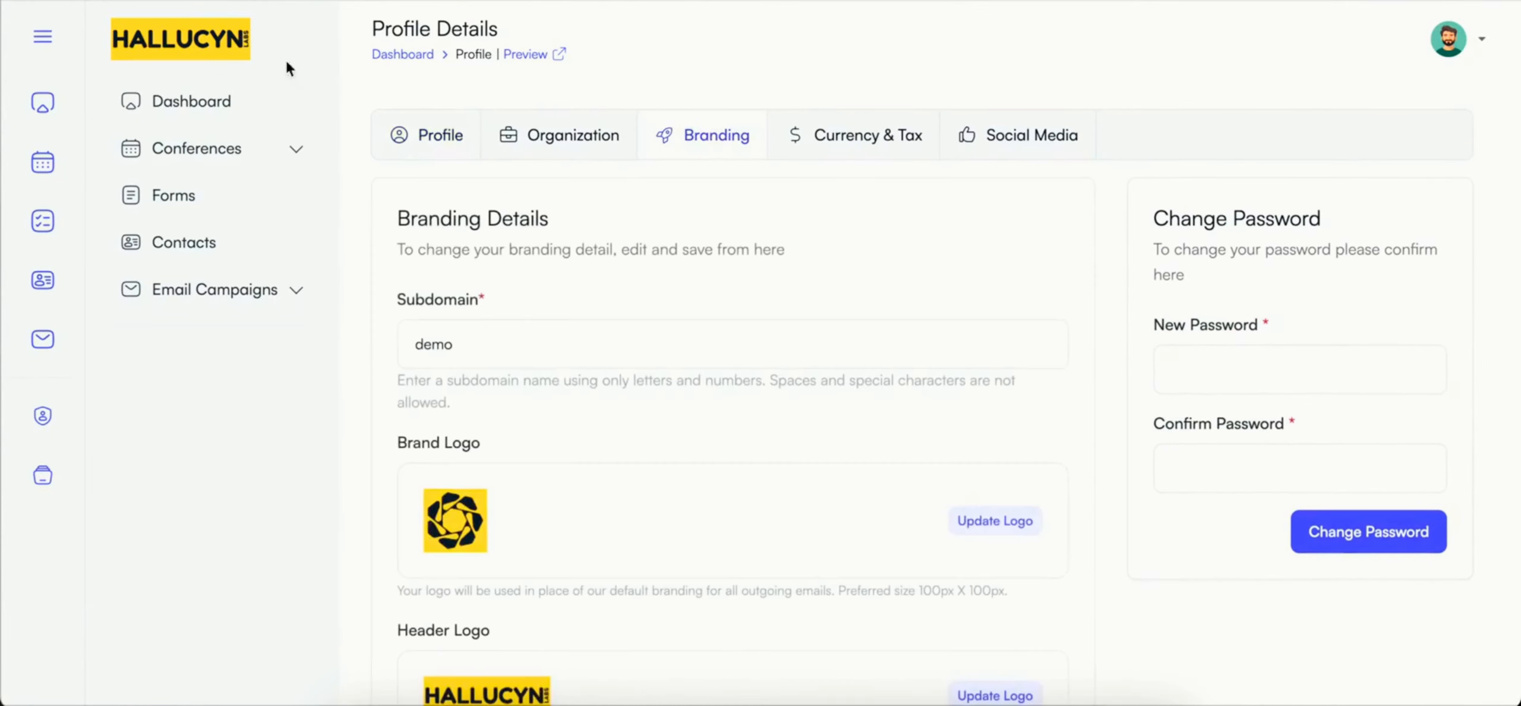
pyautogui.scroll(-3, 380, 258)
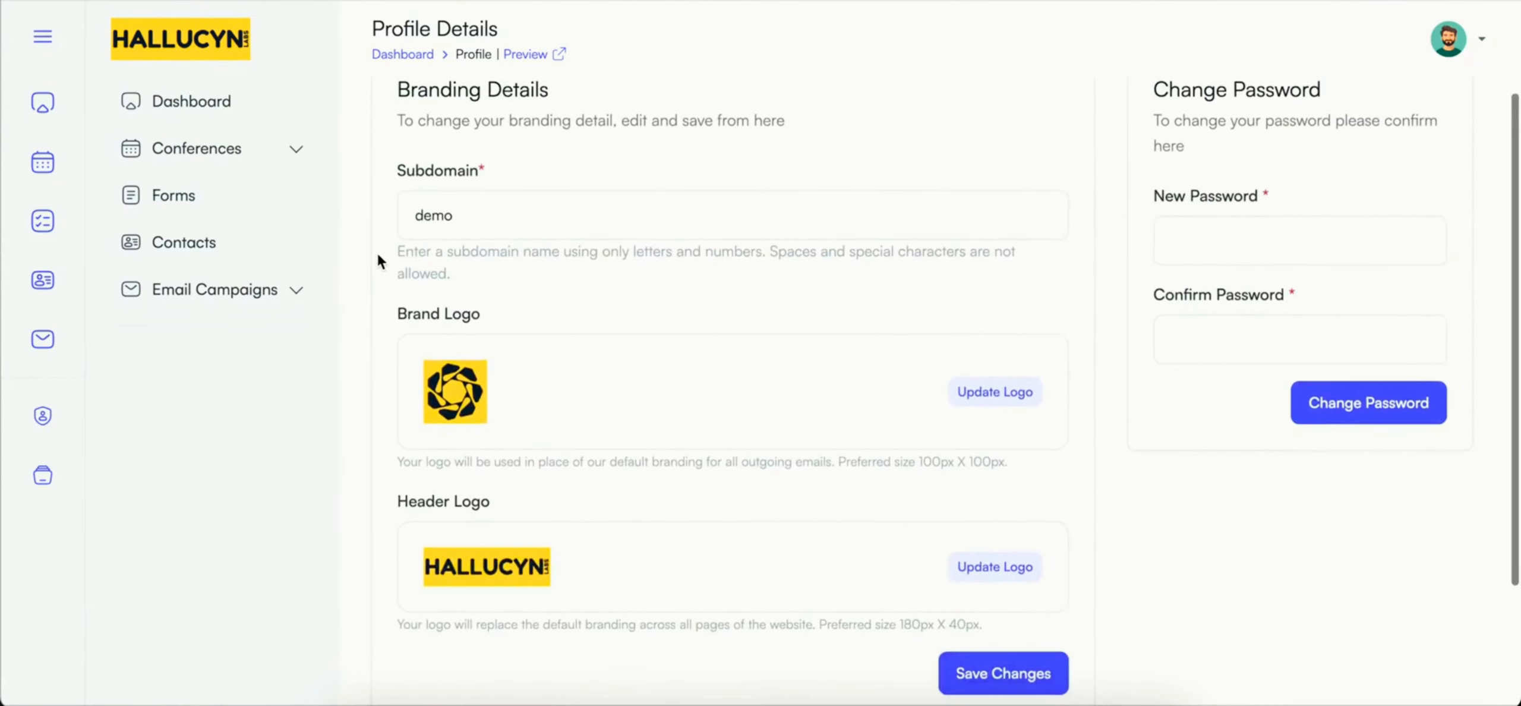
pyautogui.scroll(3, 749, 275)
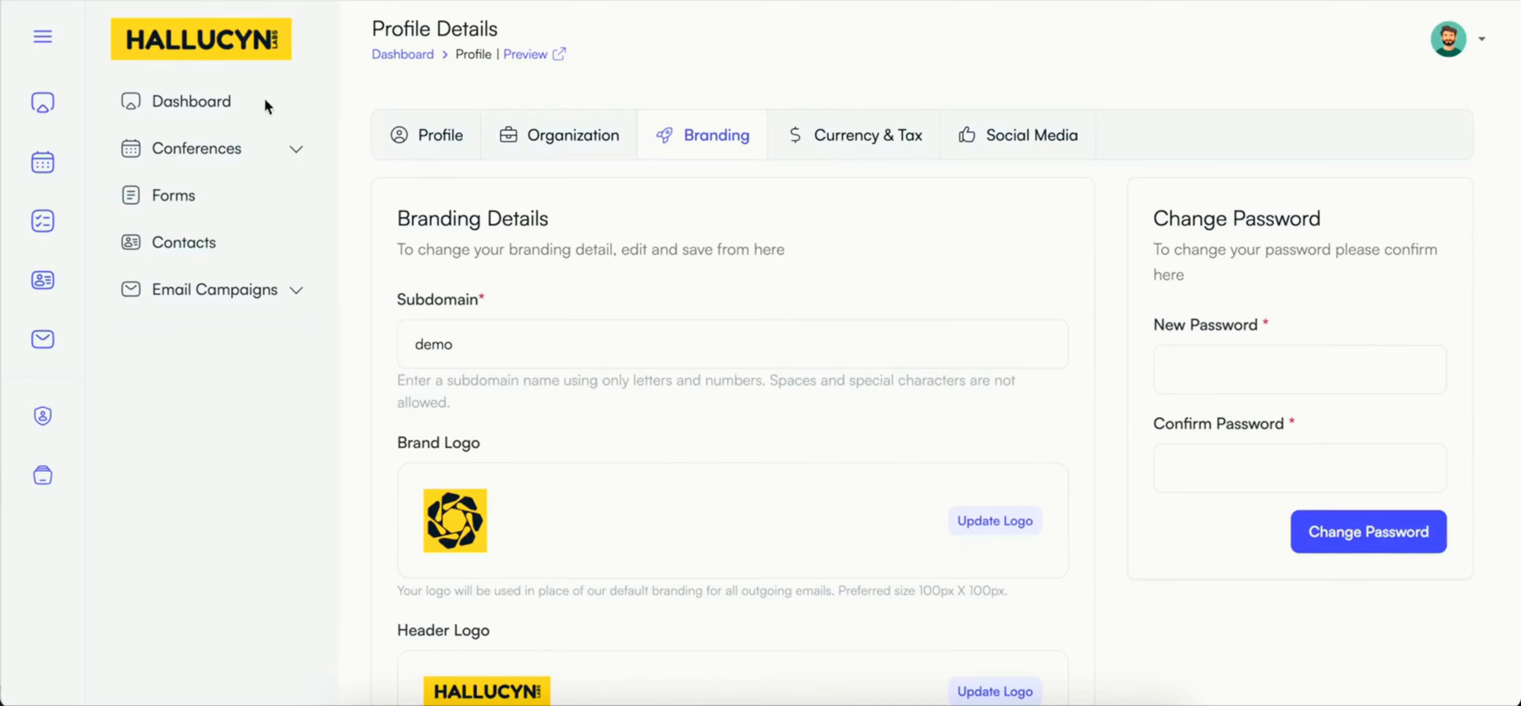
# Step: Create "The International Conference on Ethical AI and Sustainable Governance", 01/10/2026 10:00 AM to 05:00 PM, Mexico City timezone, areas Computing and Artificial Intelligence
pyautogui.click(211, 107)
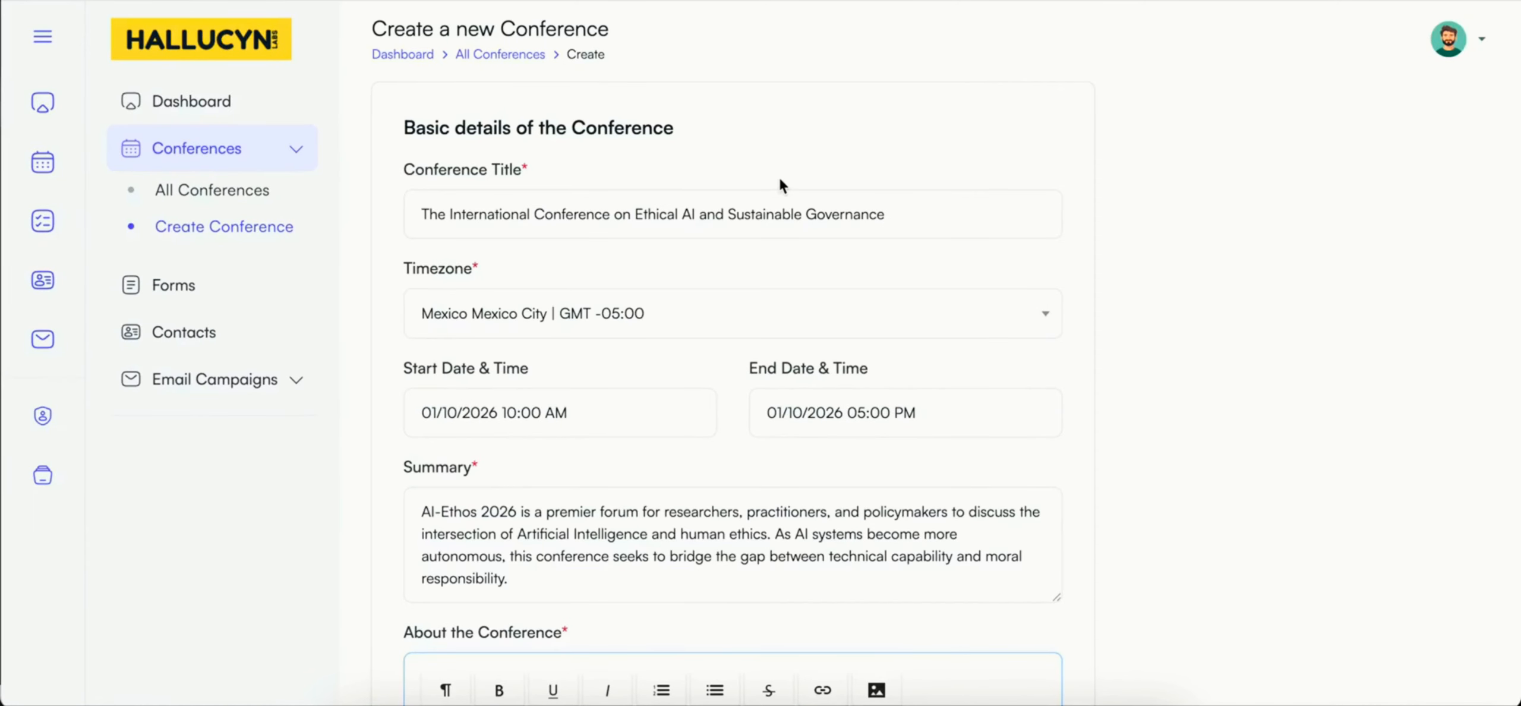
pyautogui.scroll(-2, 780, 178)
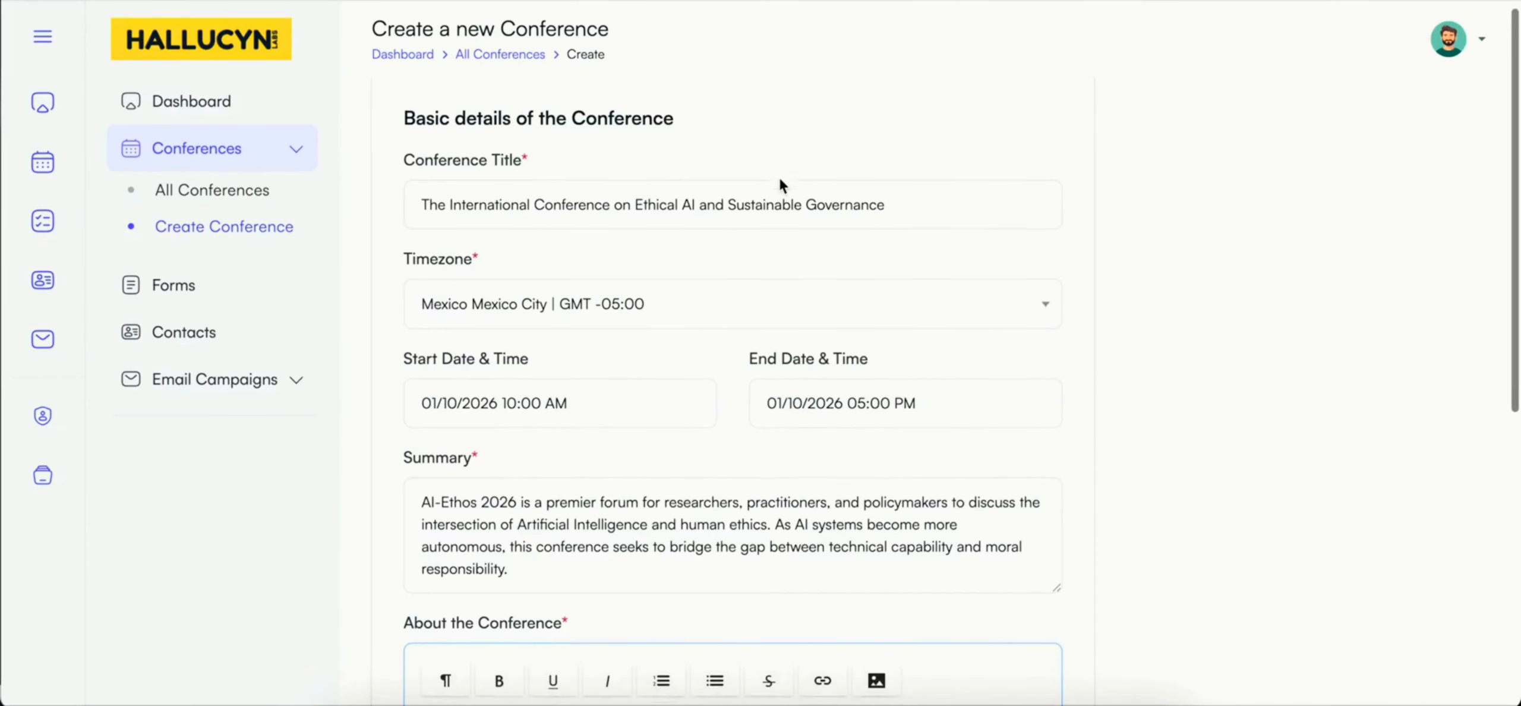
pyautogui.scroll(-5, 780, 186)
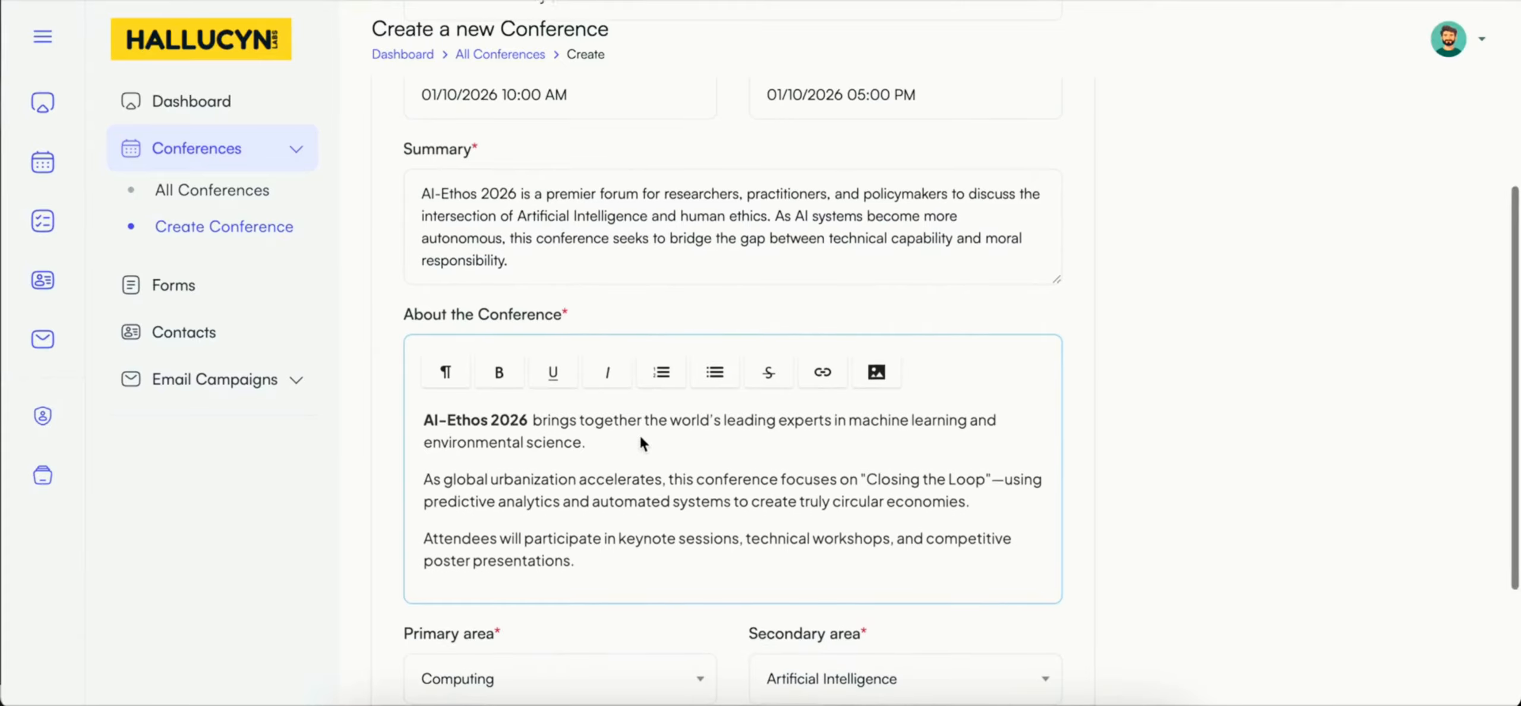
pyautogui.scroll(-2, 640, 438)
pyautogui.scroll(-1, 640, 436)
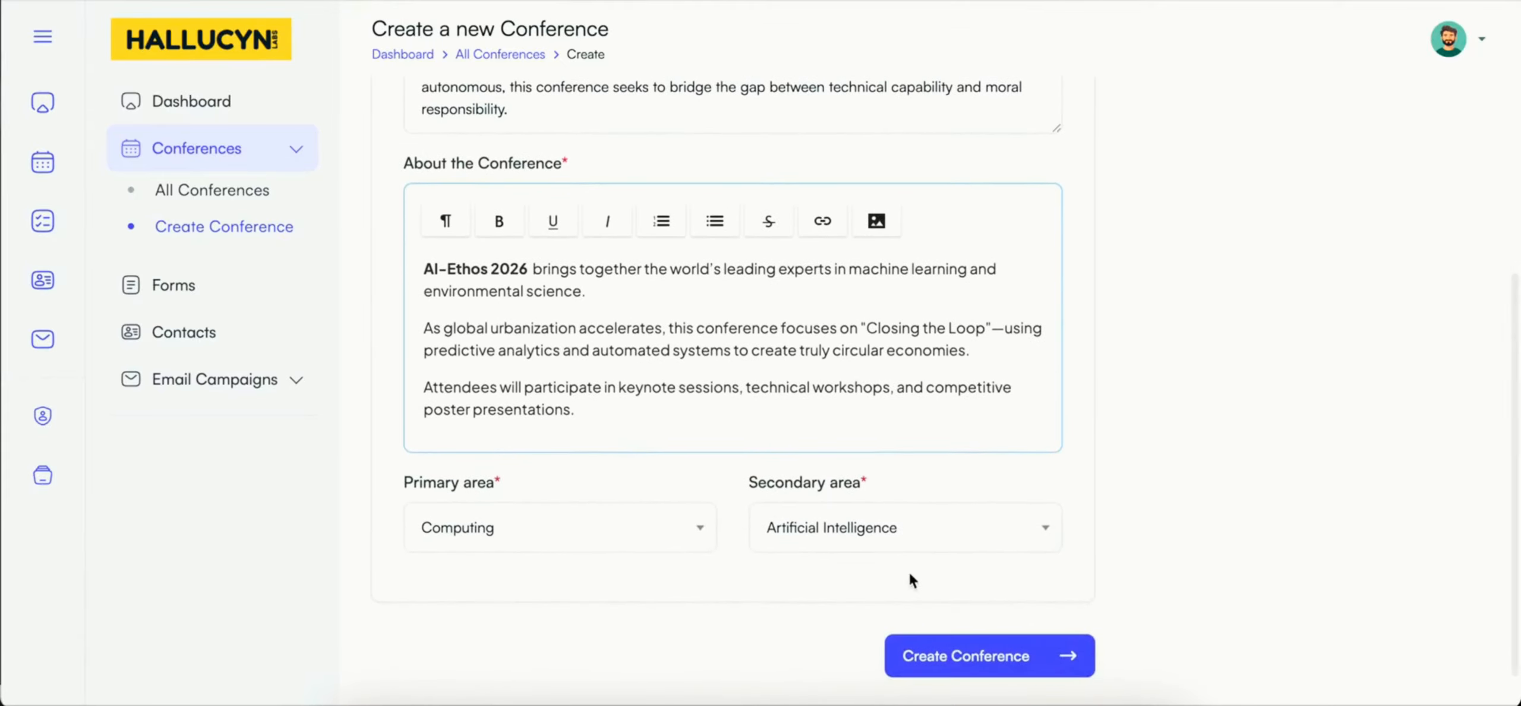
pyautogui.click(962, 658)
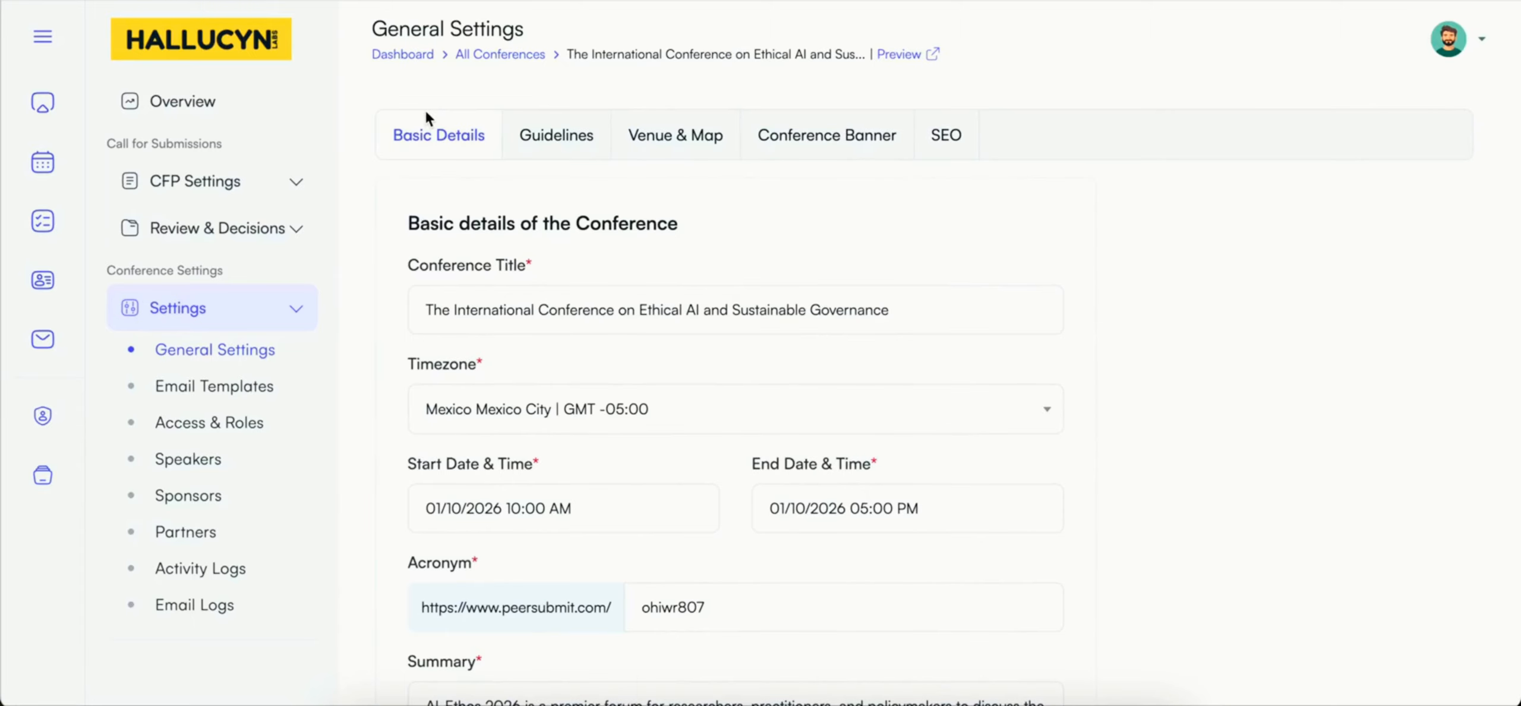
# Step: Look through the new conference's guidelines, venue and map, banner and SEO settings
pyautogui.click(553, 133)
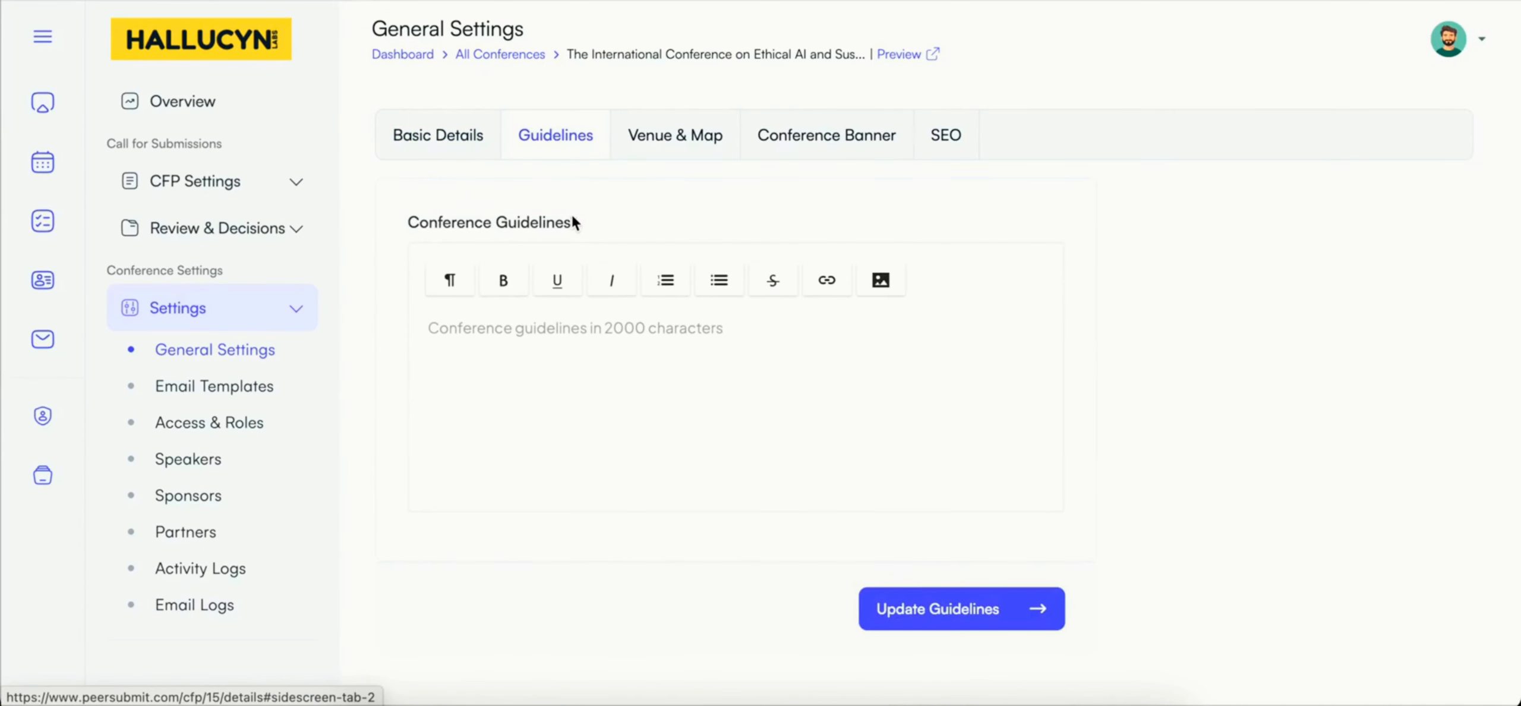
pyautogui.click(674, 140)
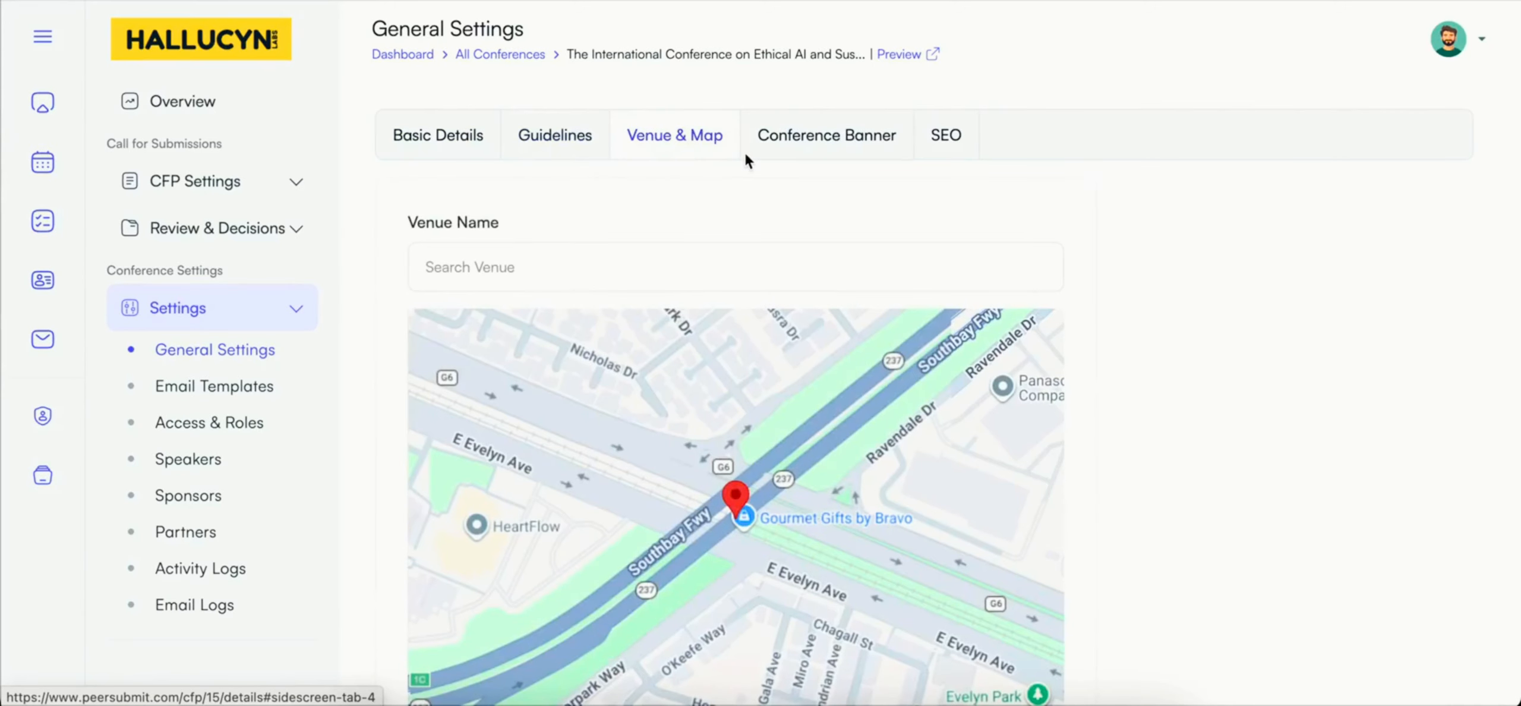
pyautogui.click(815, 139)
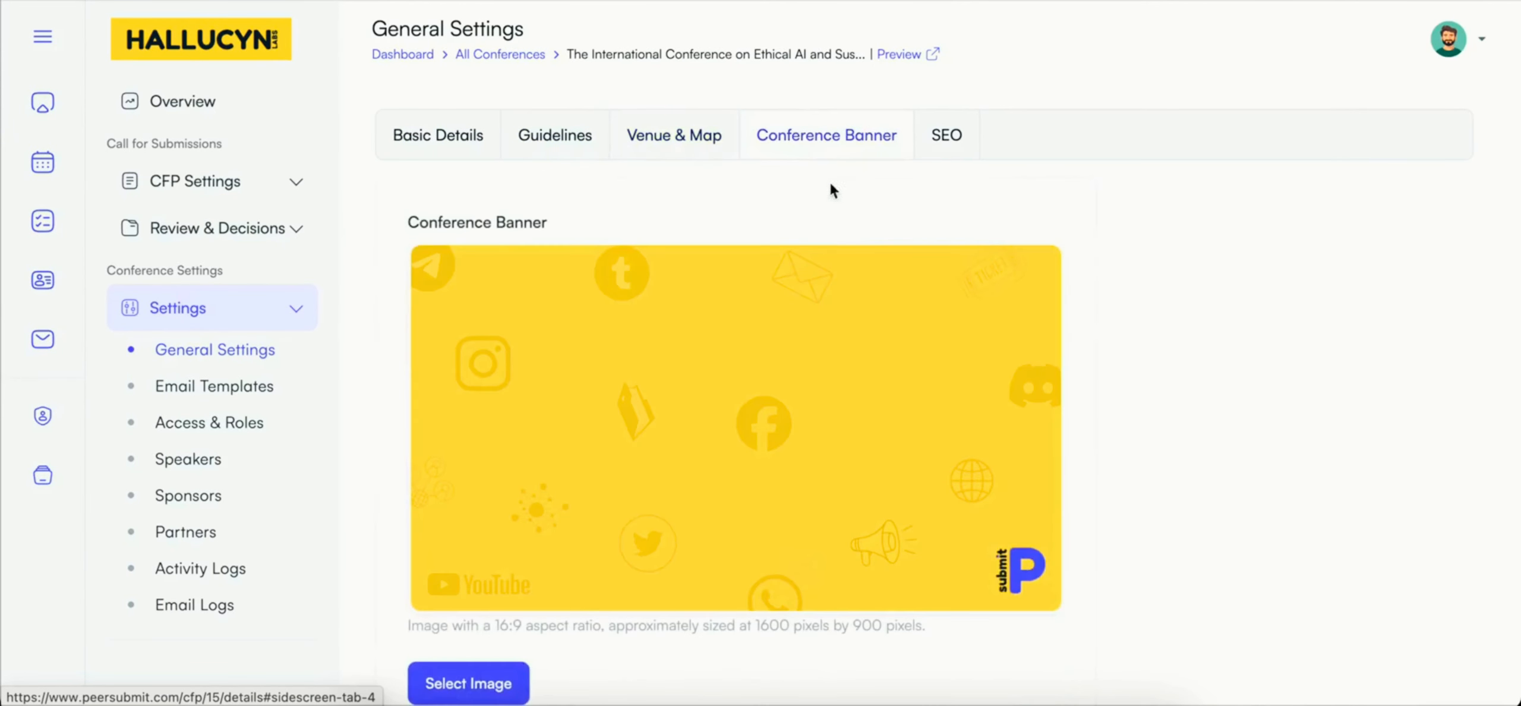
pyautogui.click(944, 141)
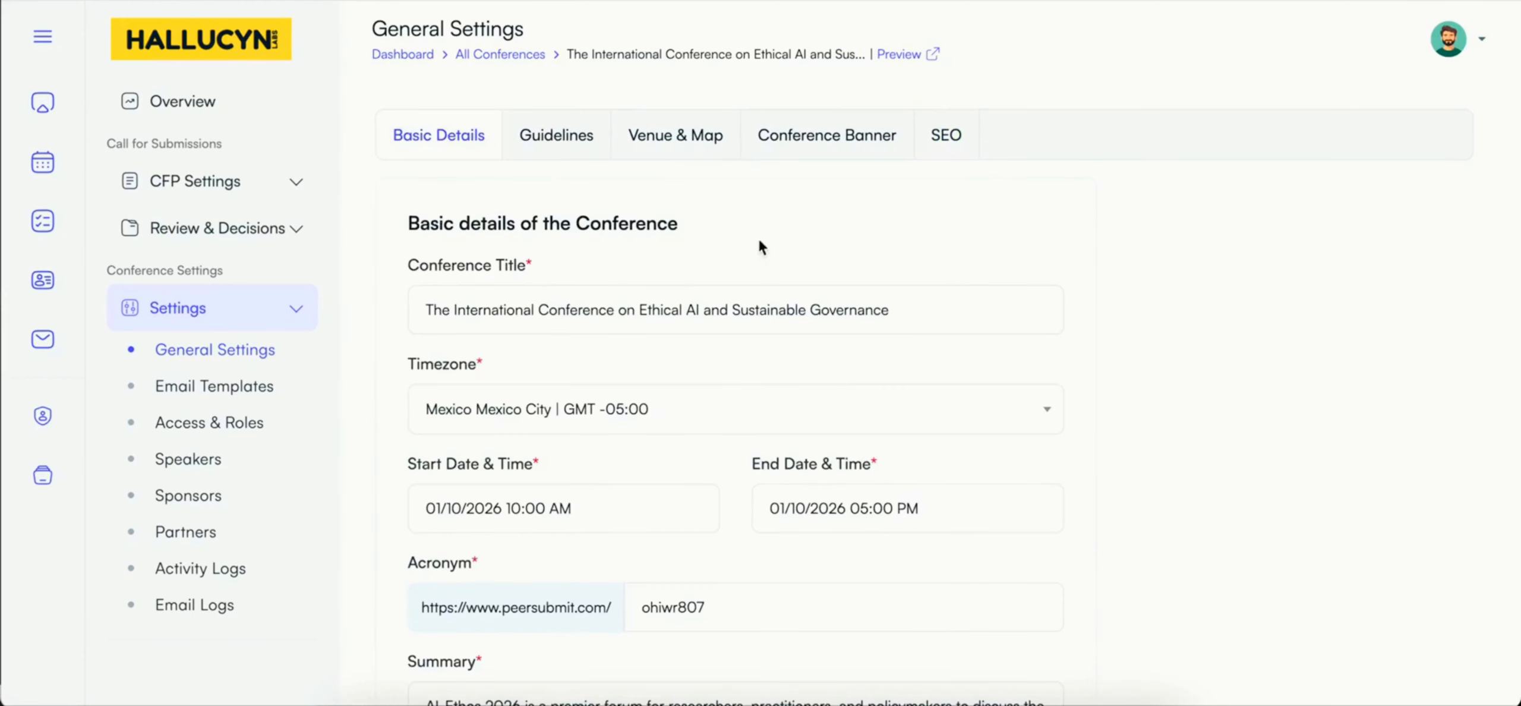
# Step: Update the conference guidelines with rules on originality, IEEE double-column format up to 8 pages, double-blind peer review and anonymization
pyautogui.click(560, 155)
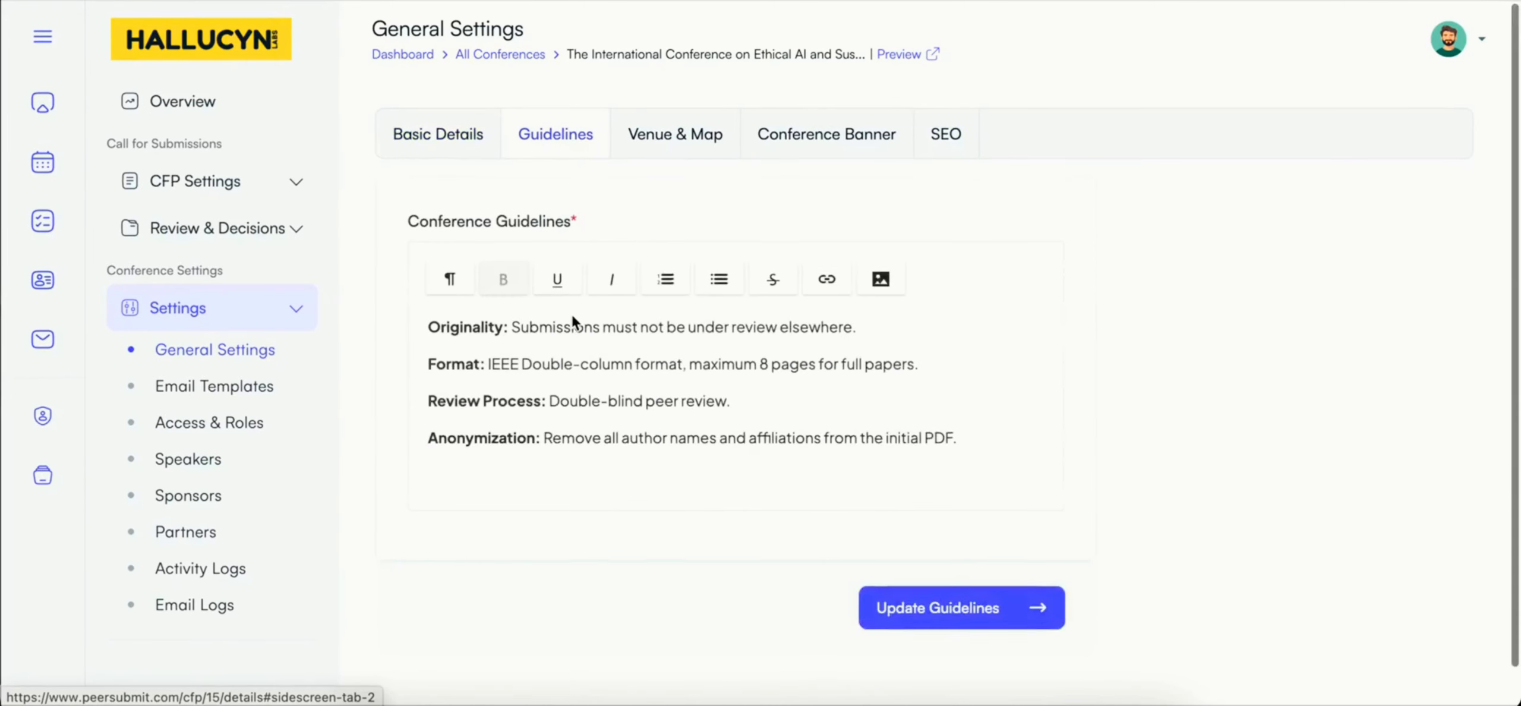
pyautogui.scroll(-1, 573, 316)
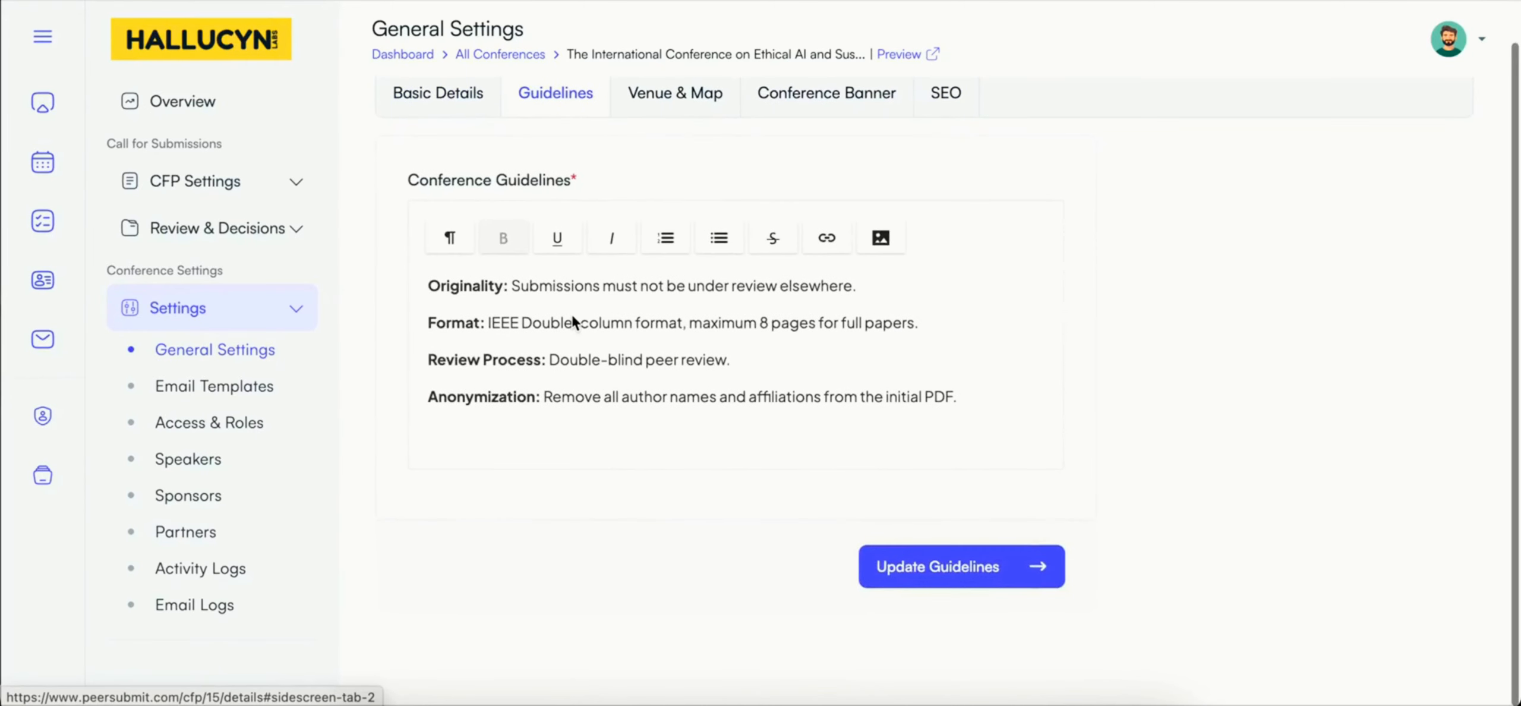
pyautogui.click(879, 563)
pyautogui.click(561, 155)
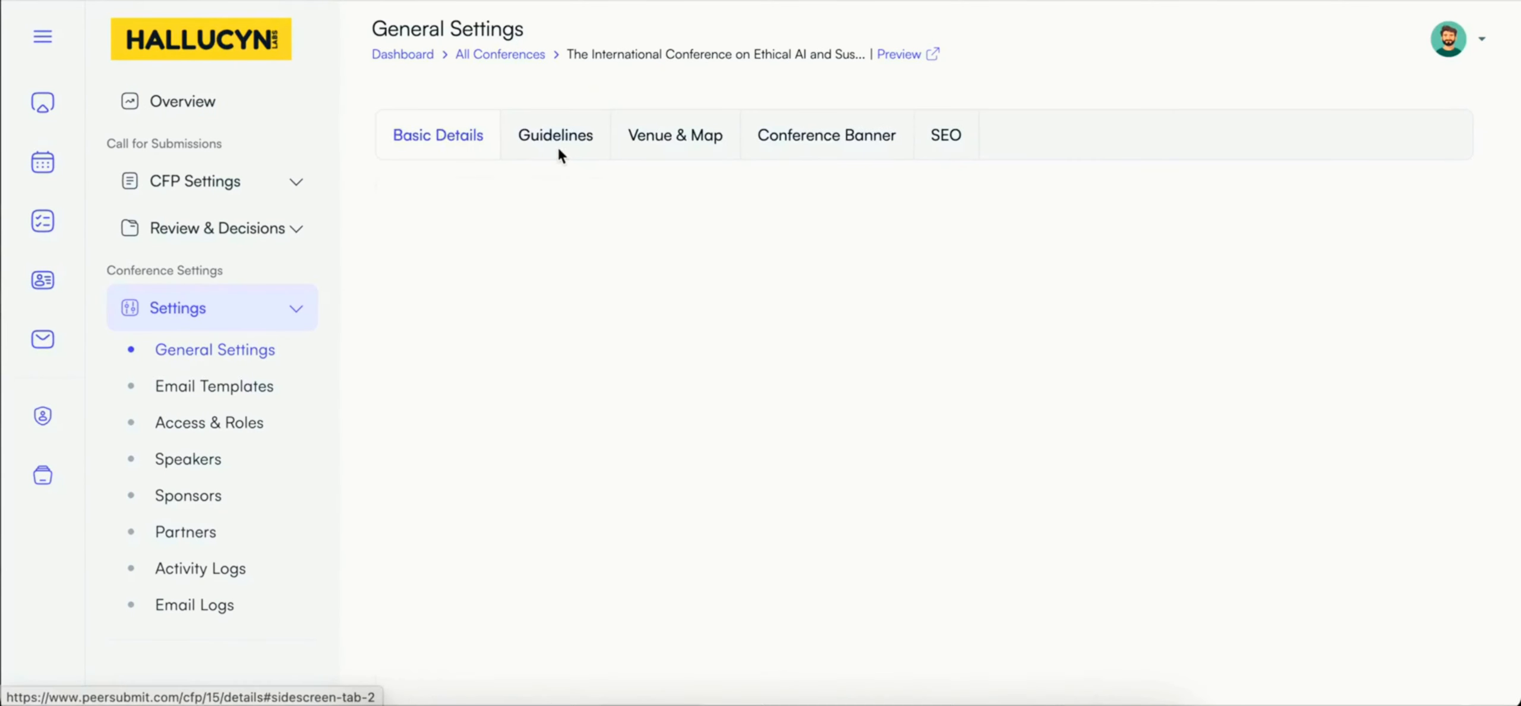
pyautogui.scroll(-1, 572, 315)
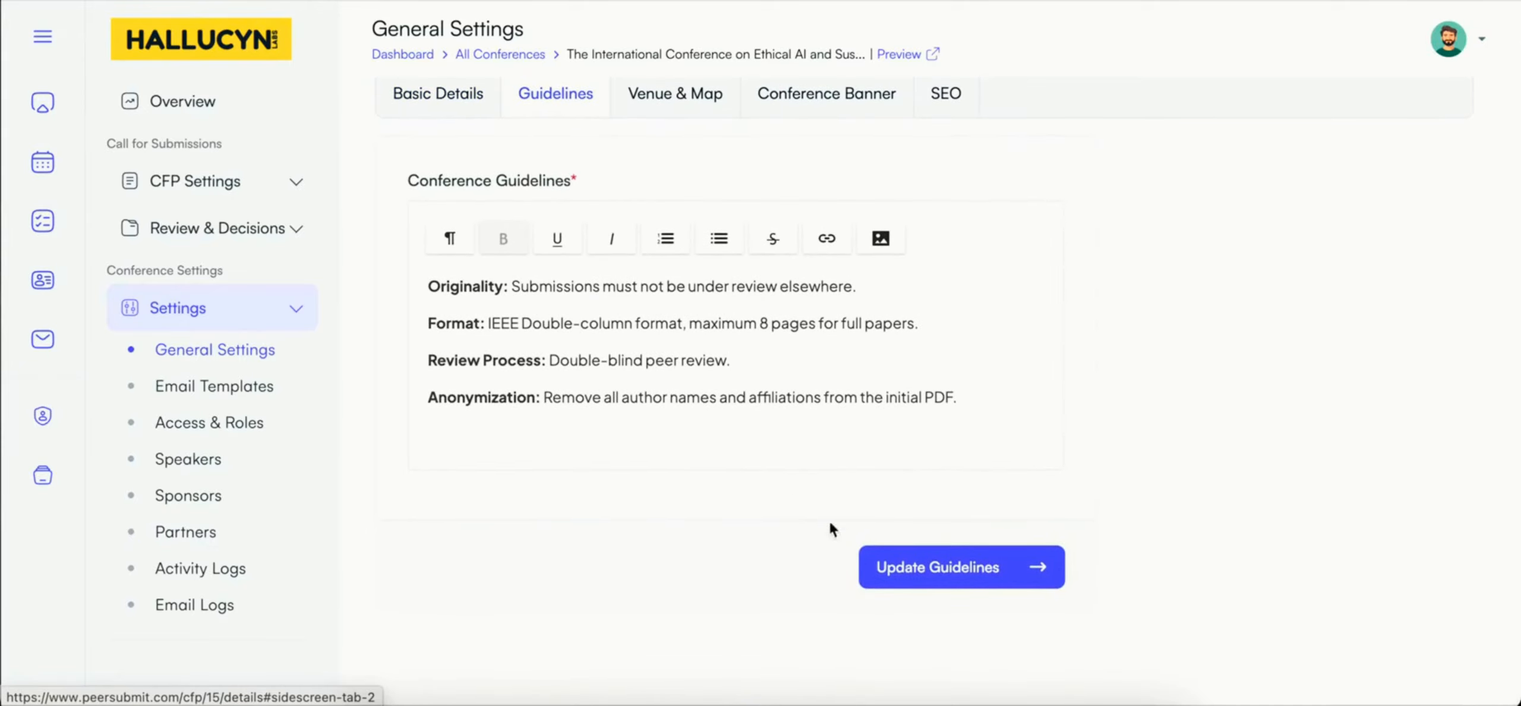
pyautogui.click(881, 565)
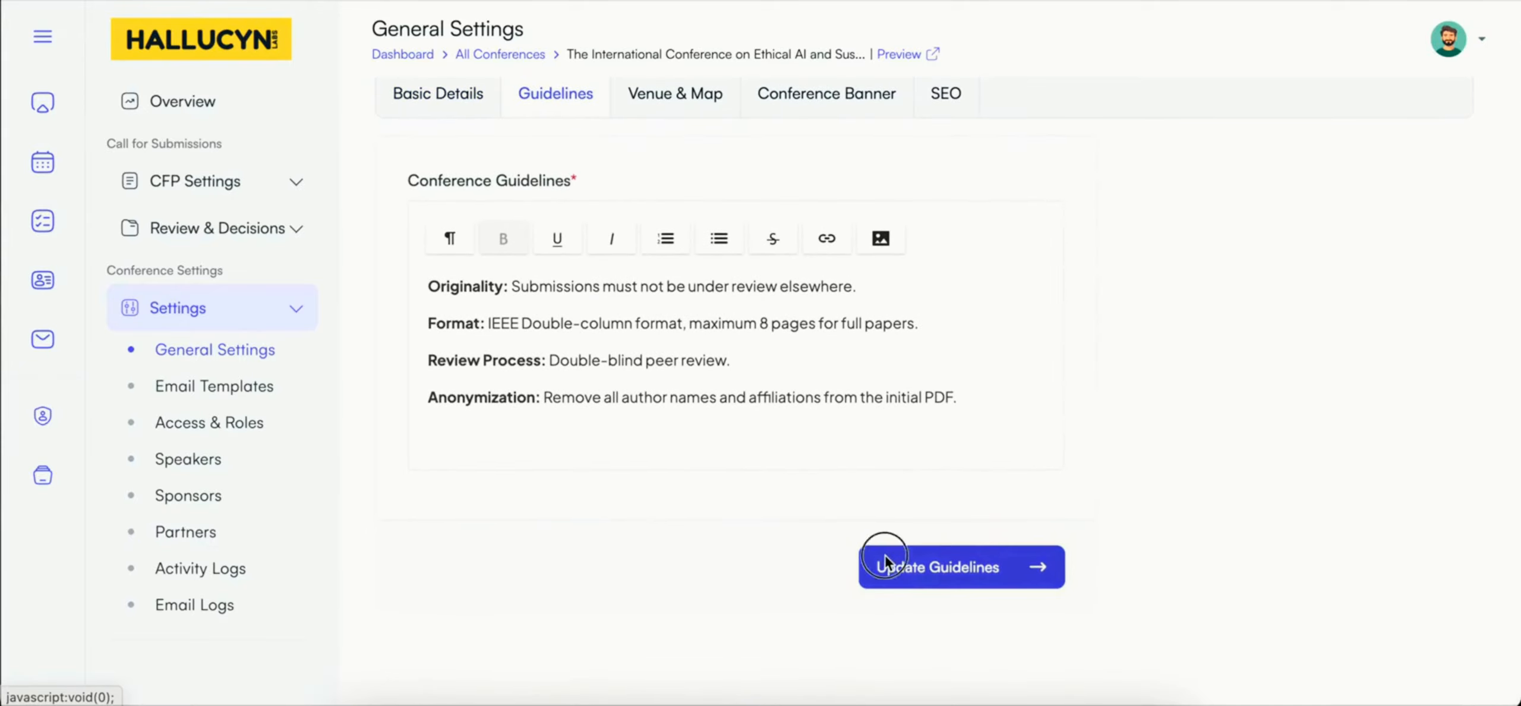
# Step: Review the conference's venue and map settings and its banner image
pyautogui.click(693, 95)
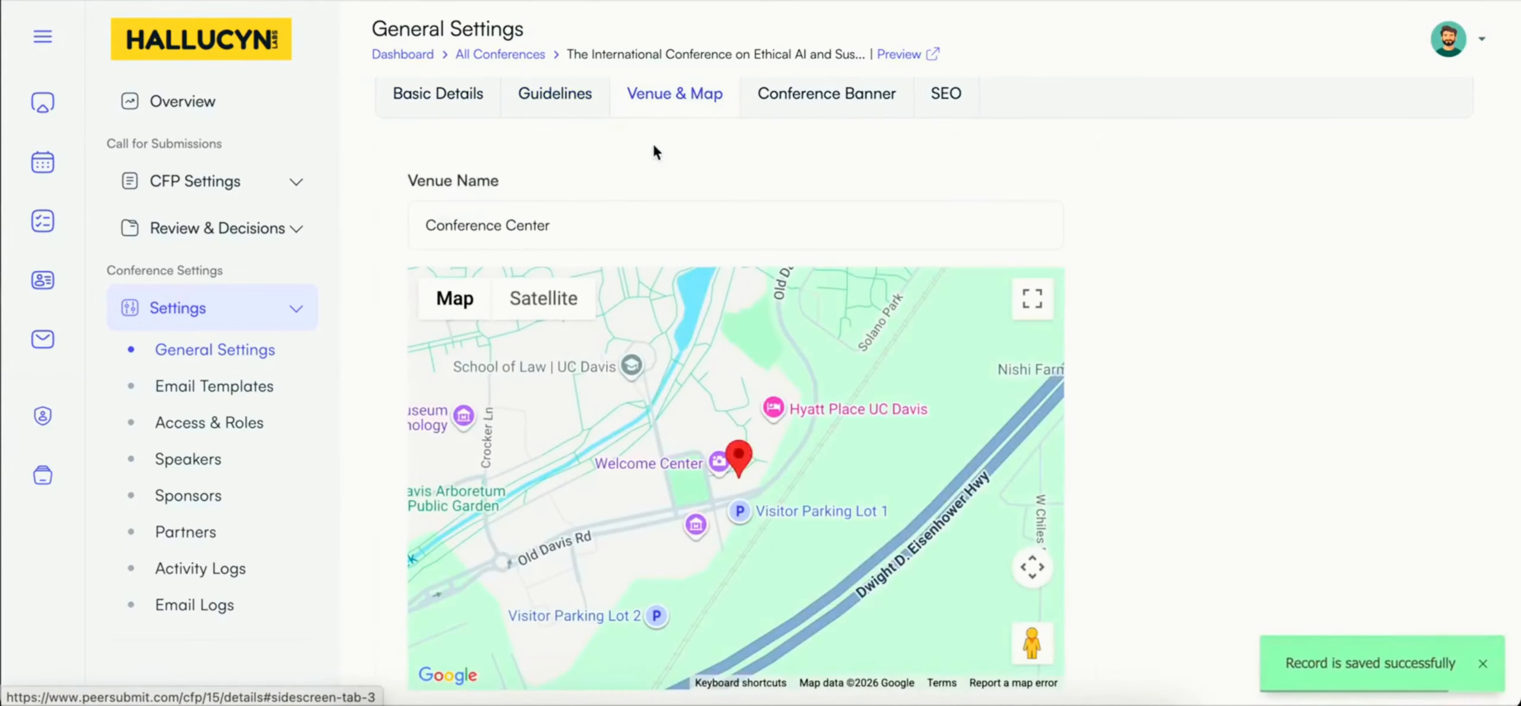
pyautogui.click(577, 236)
pyautogui.click(636, 171)
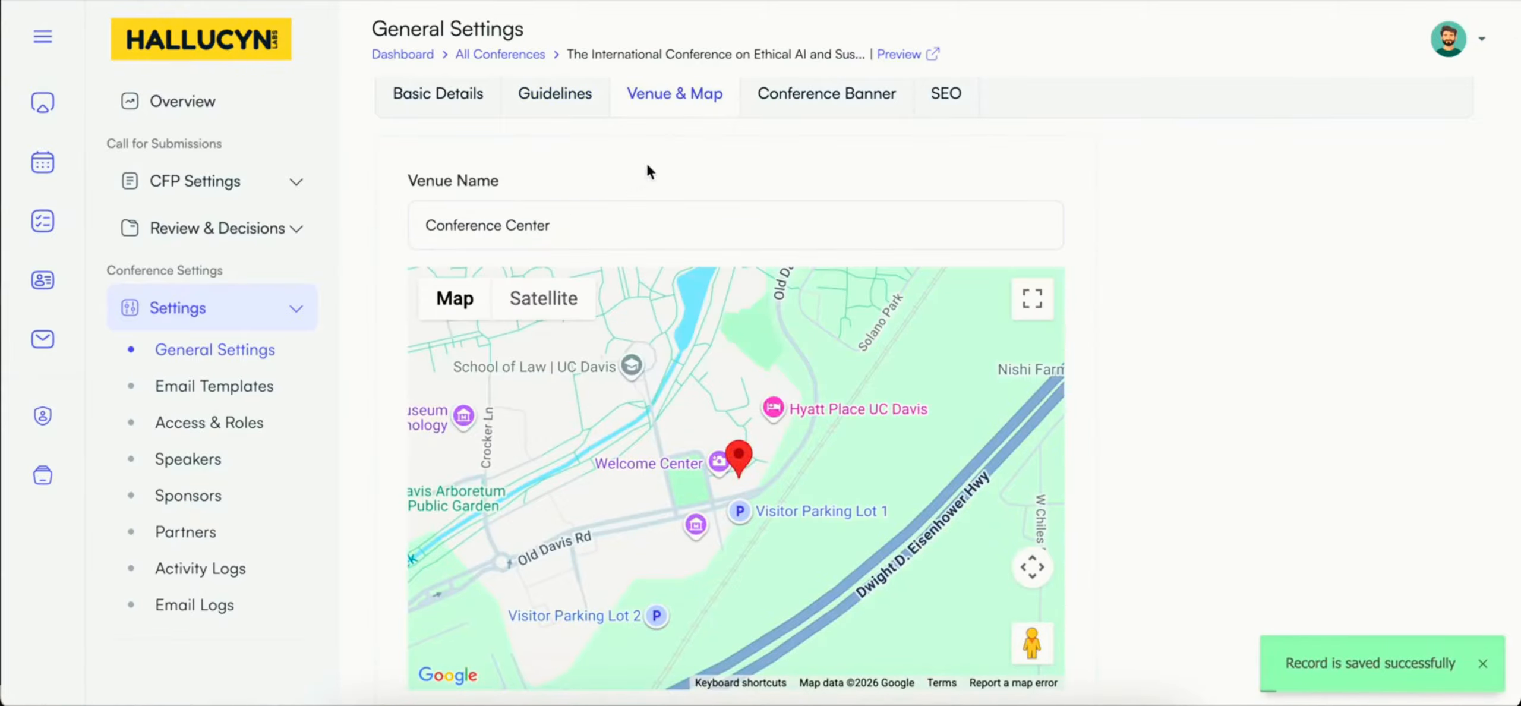
pyautogui.click(794, 101)
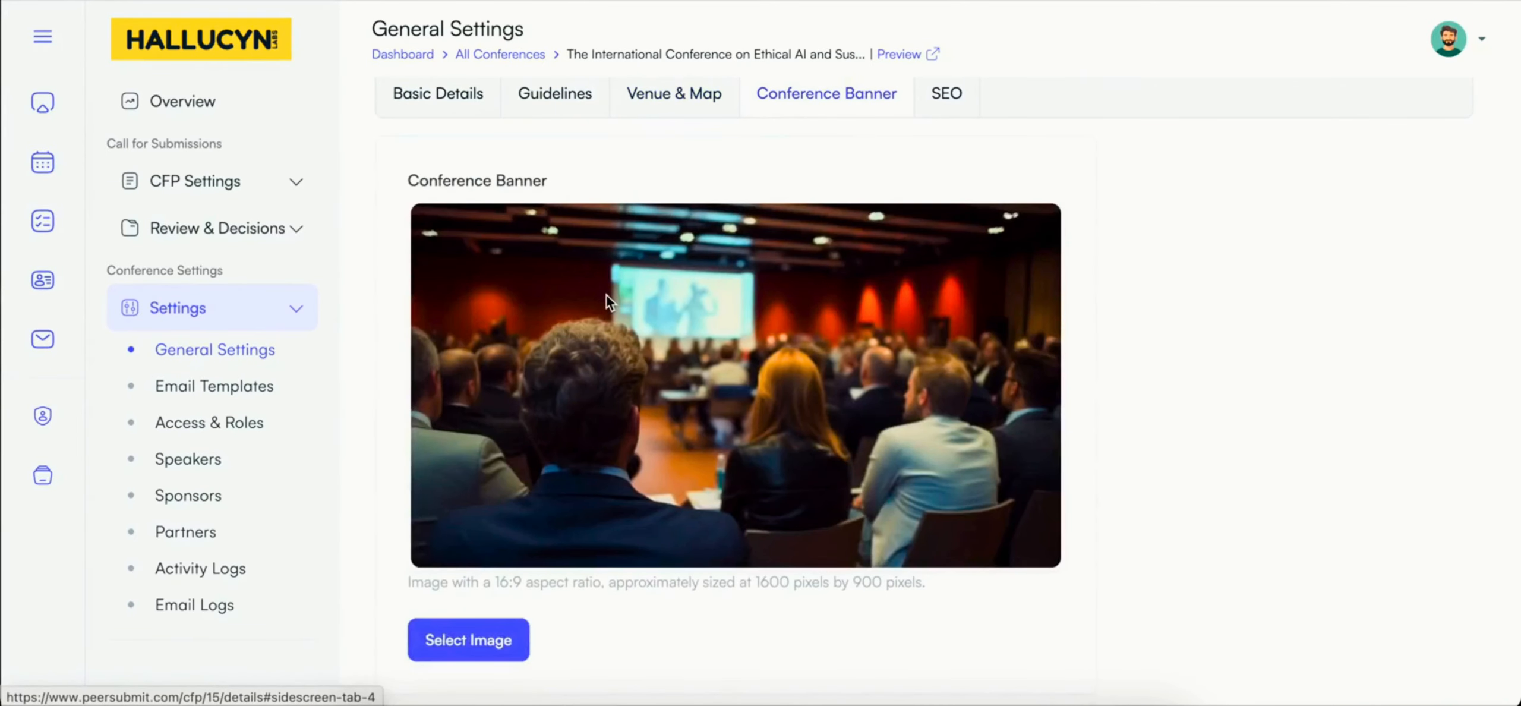
# Step: Review the conference's SEO title, description and focus keywords and save them
pyautogui.click(945, 93)
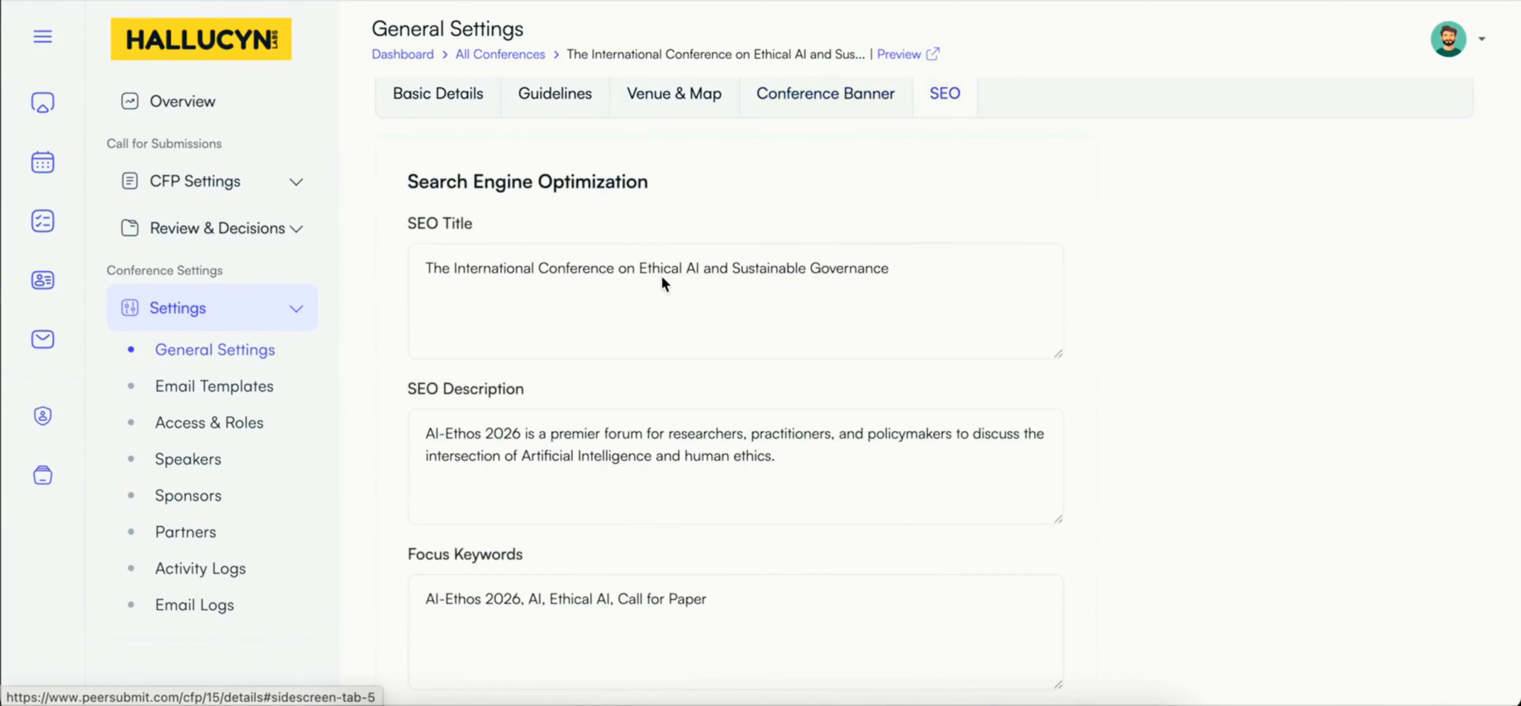
pyautogui.scroll(-2, 661, 276)
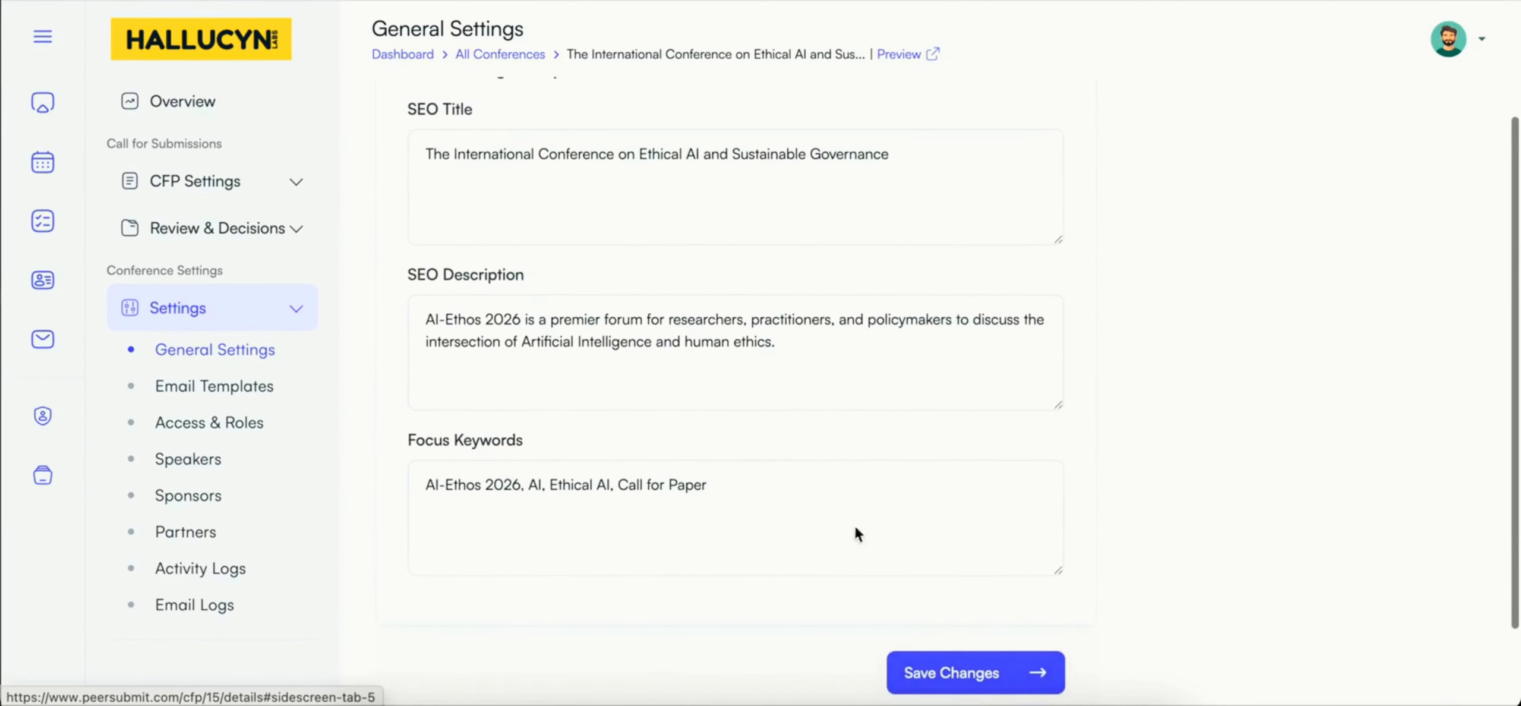
pyautogui.click(955, 675)
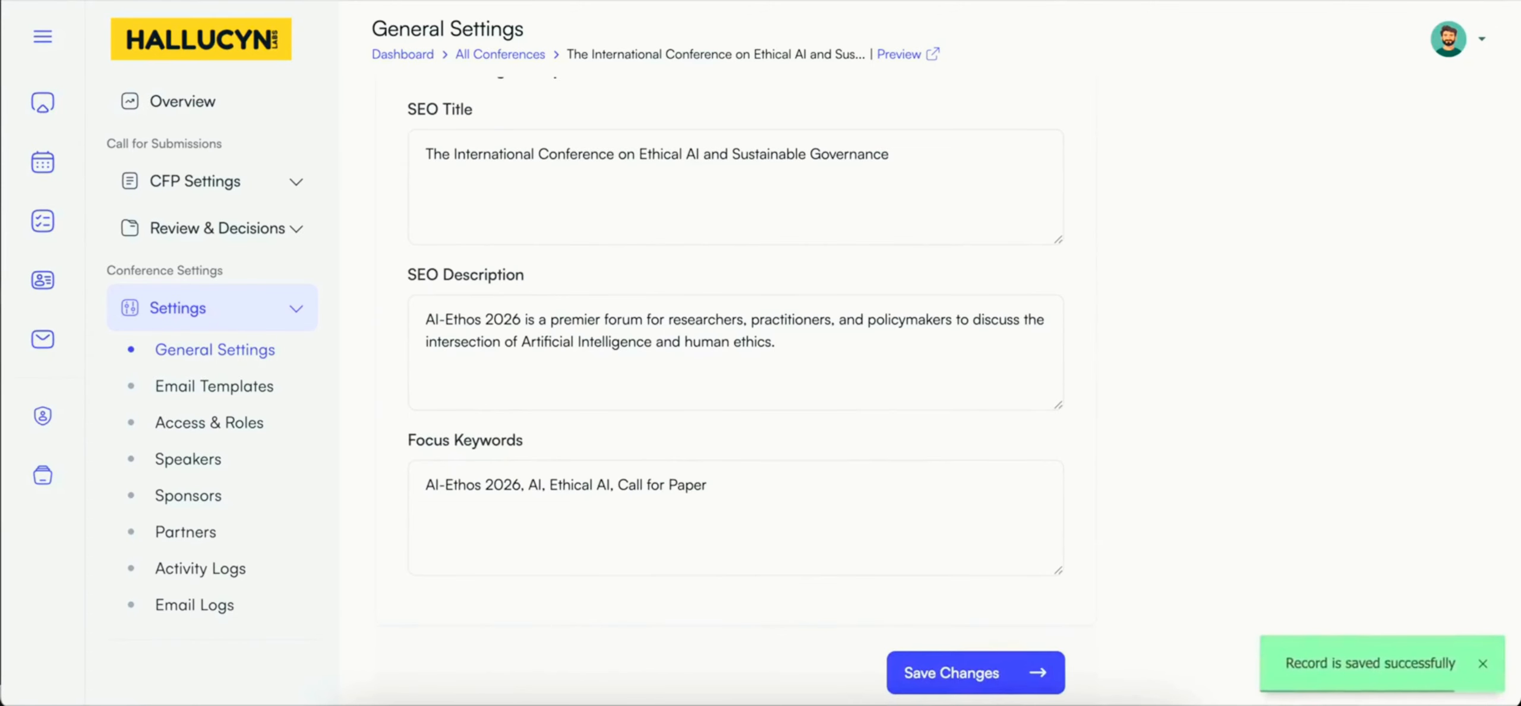
pyautogui.click(952, 673)
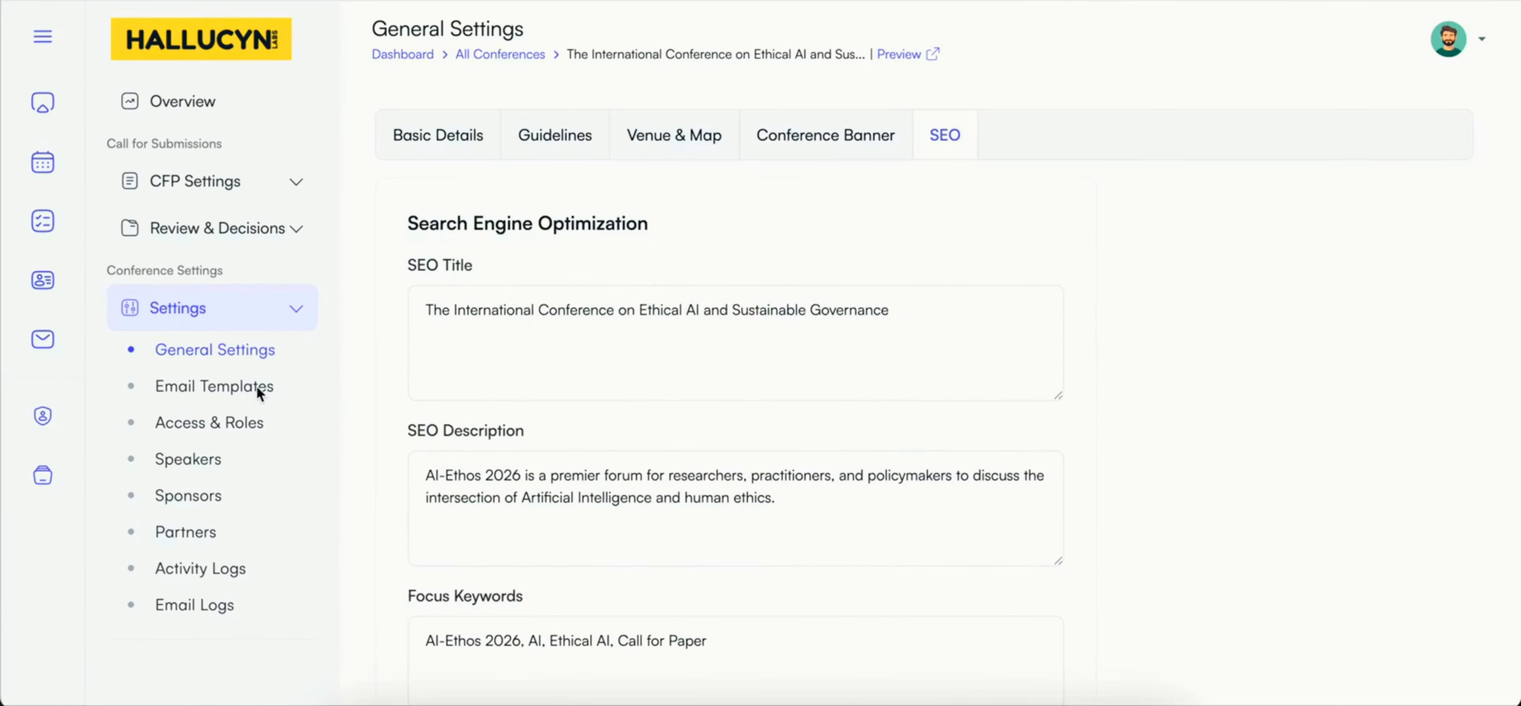
# Step: Look through the full list of the conference's email templates
pyautogui.click(240, 387)
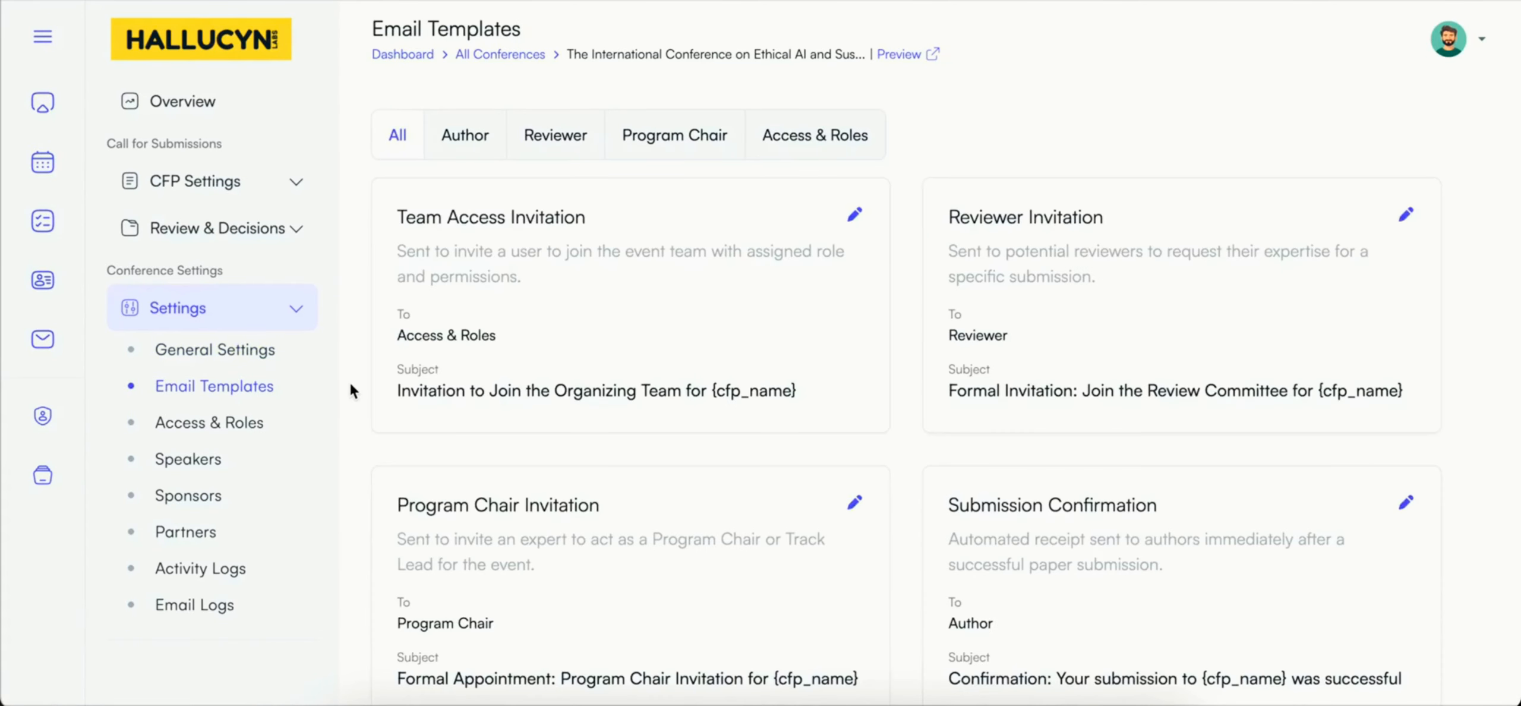
pyautogui.scroll(-2, 571, 350)
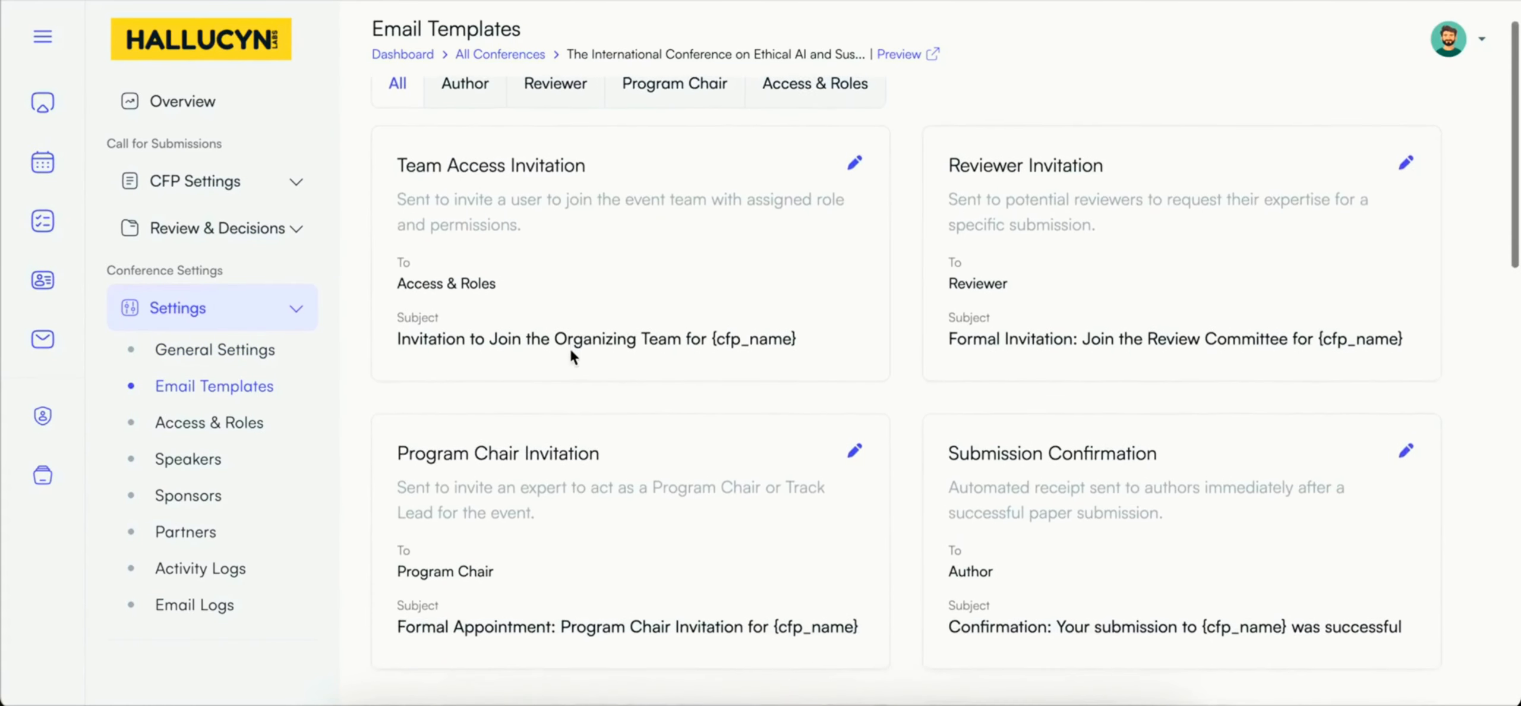
pyautogui.scroll(-5, 570, 355)
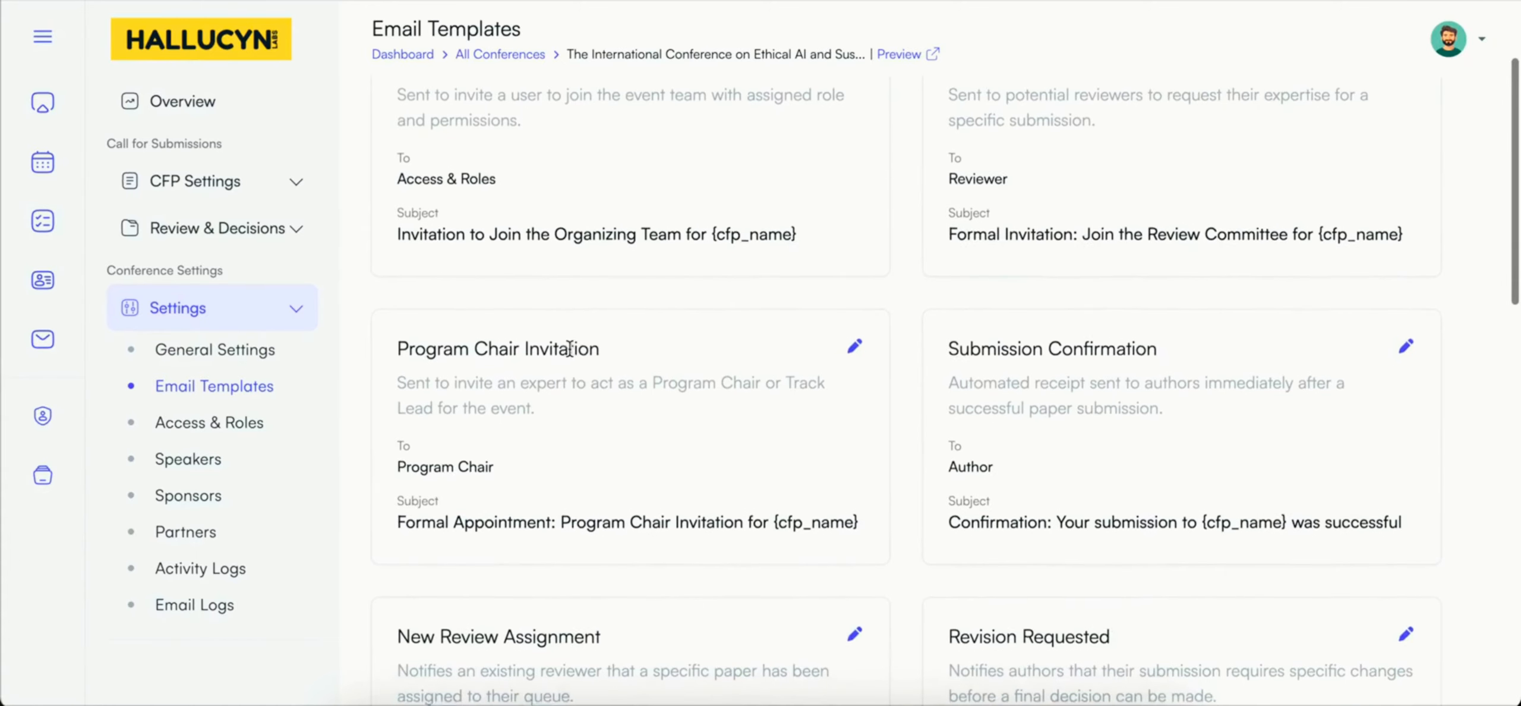
pyautogui.scroll(-10, 570, 349)
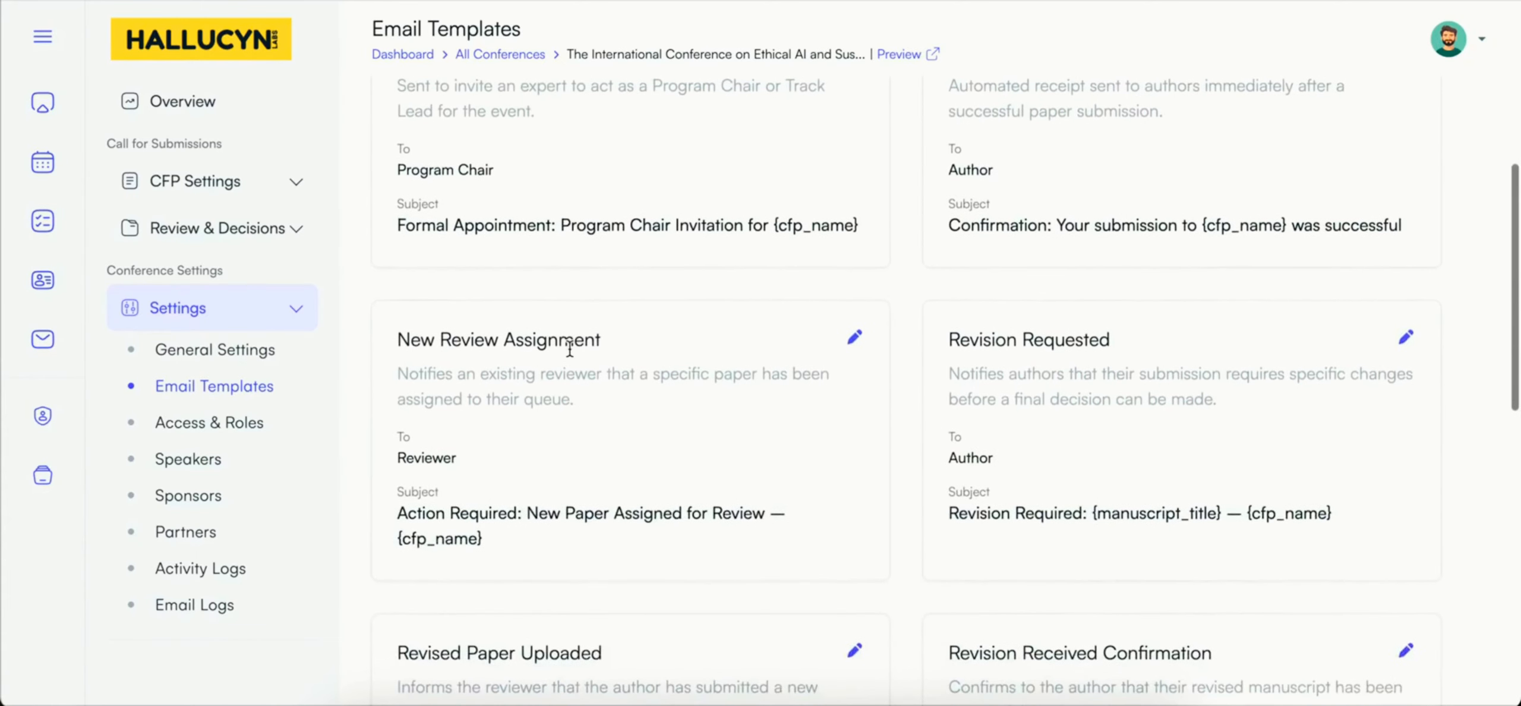
pyautogui.scroll(-15, 570, 349)
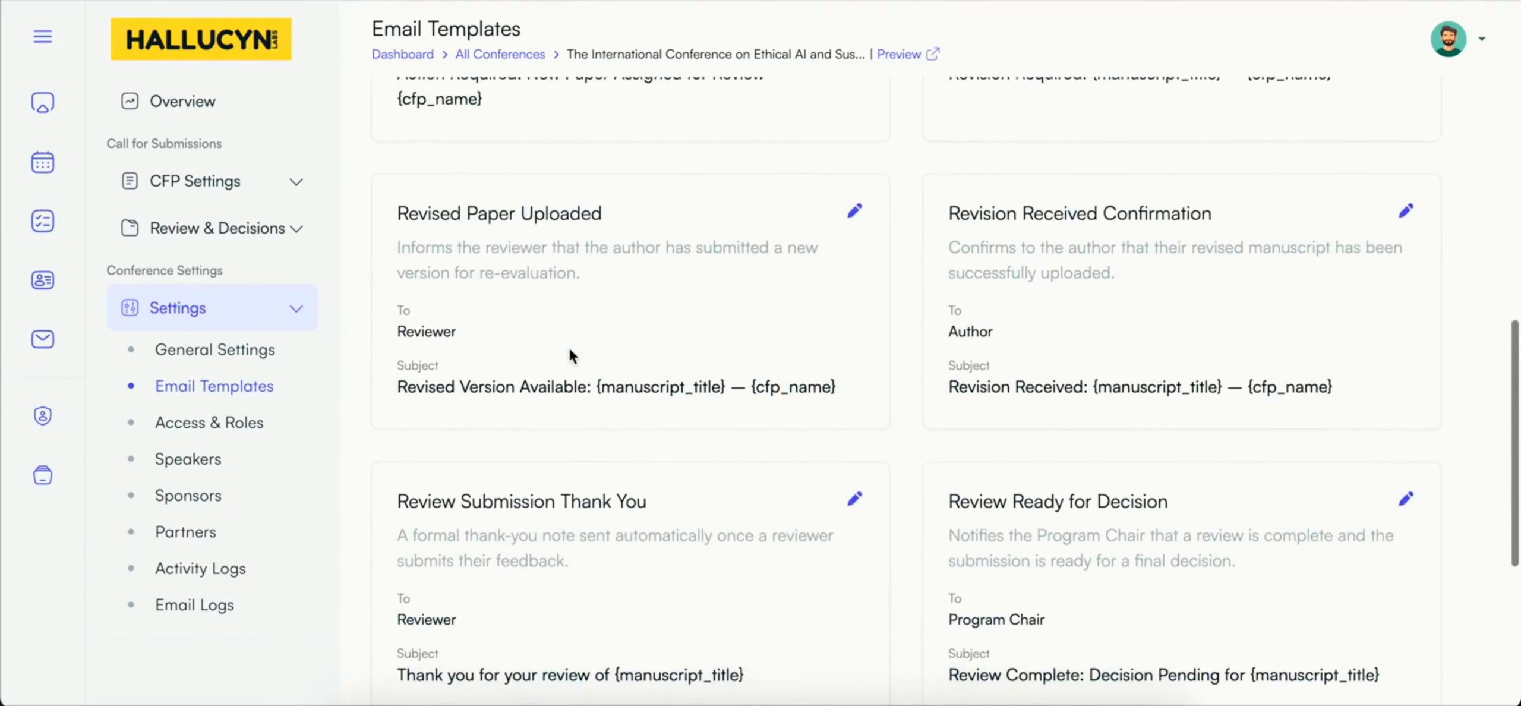
pyautogui.scroll(20, 569, 356)
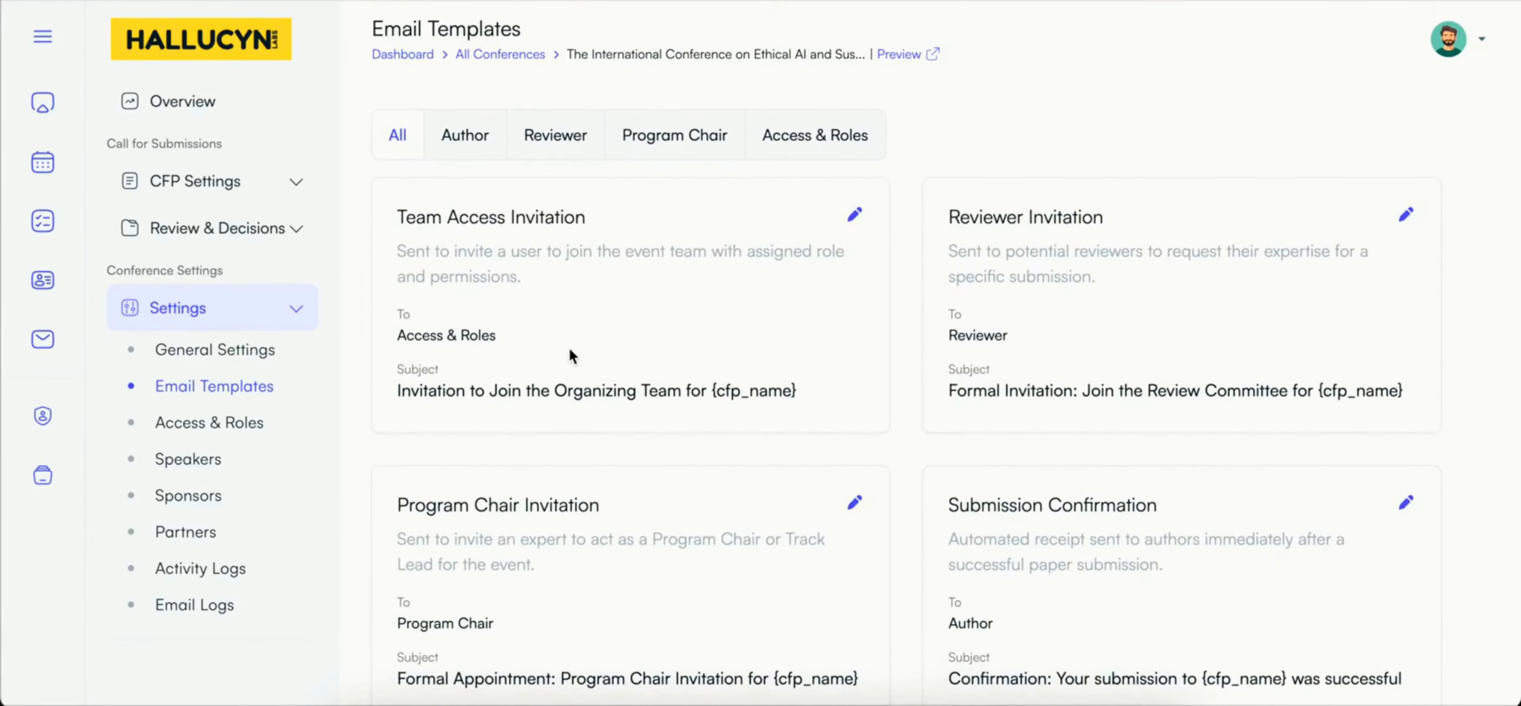
# Step: Filter the email templates by Author, Reviewer, Program Chair and Access & Roles, and return to the full list
pyautogui.click(466, 134)
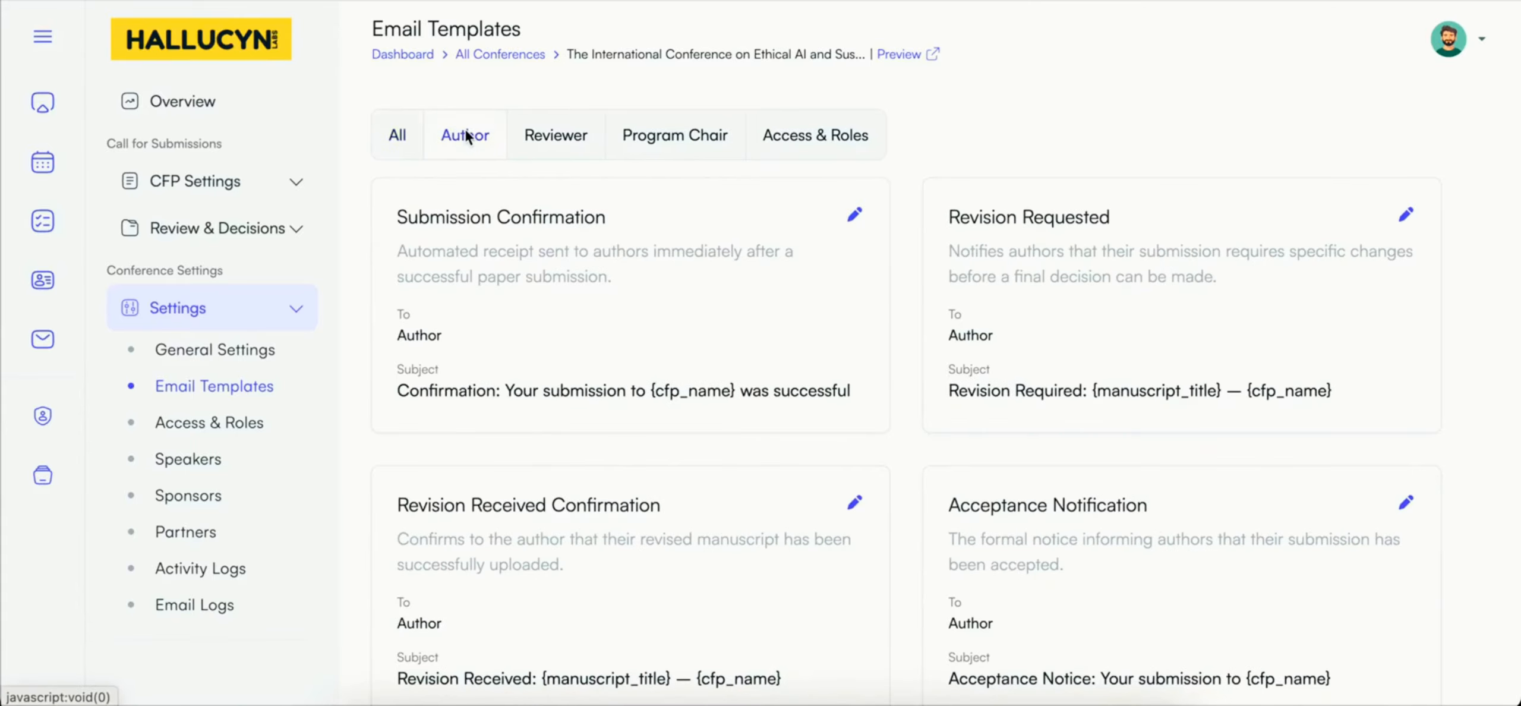
pyautogui.scroll(-1, 480, 310)
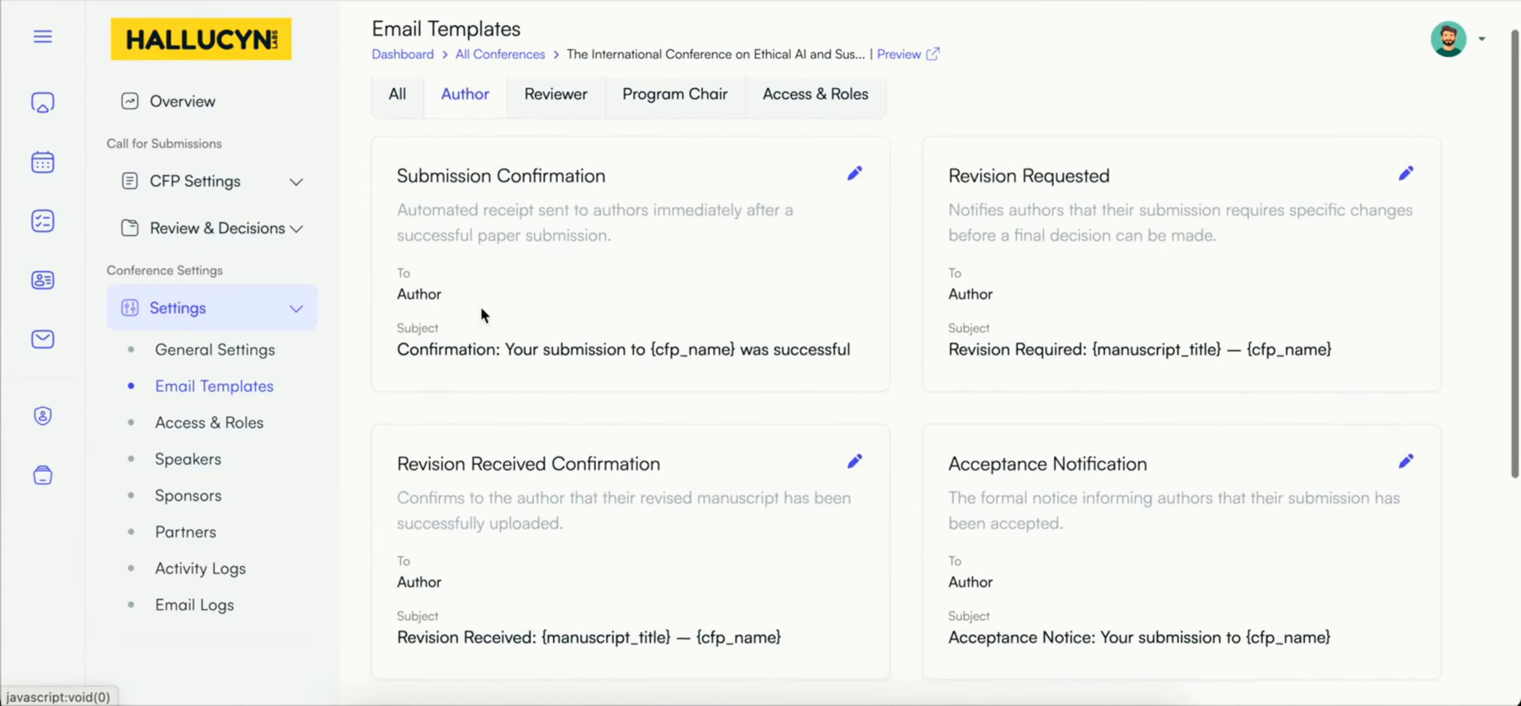
pyautogui.scroll(1, 480, 309)
pyautogui.click(553, 141)
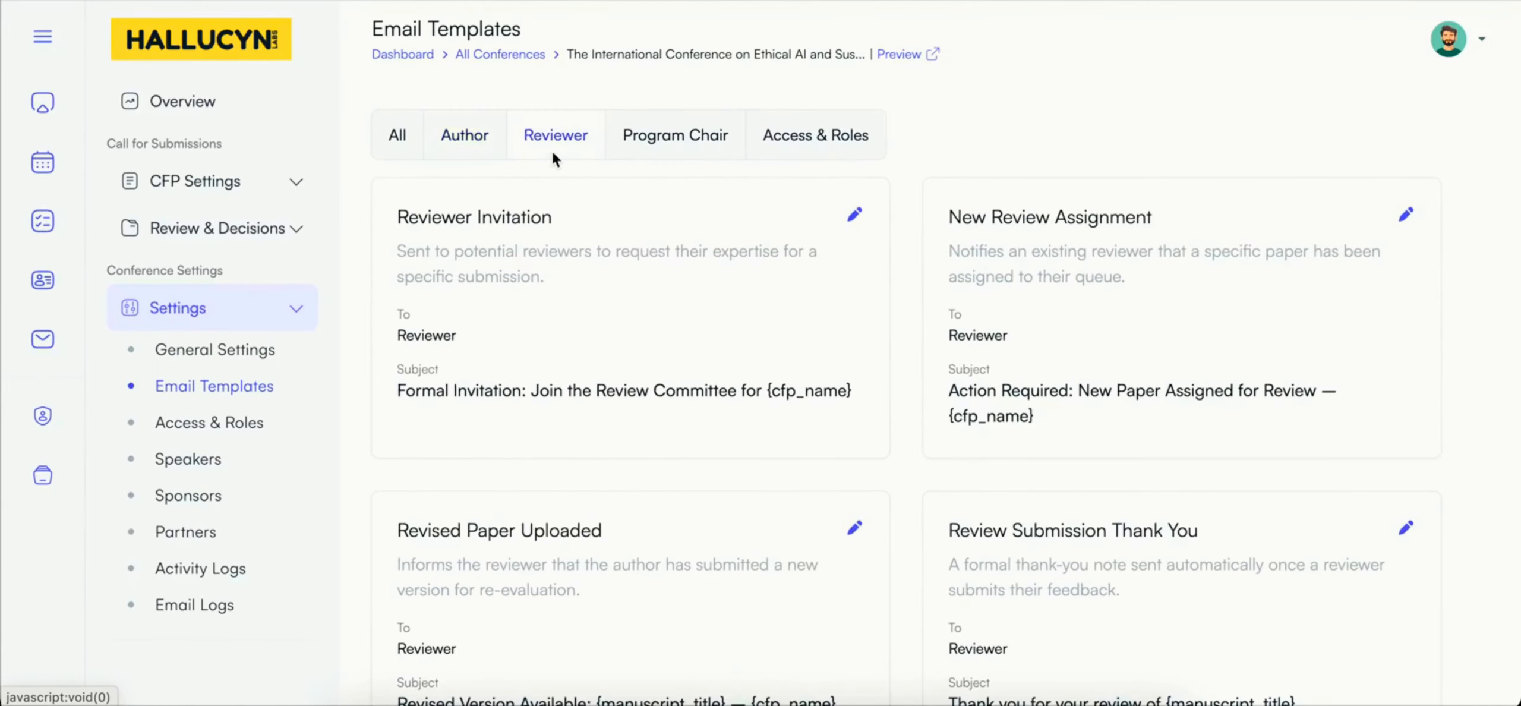
pyautogui.scroll(-2, 572, 334)
pyautogui.scroll(2, 572, 338)
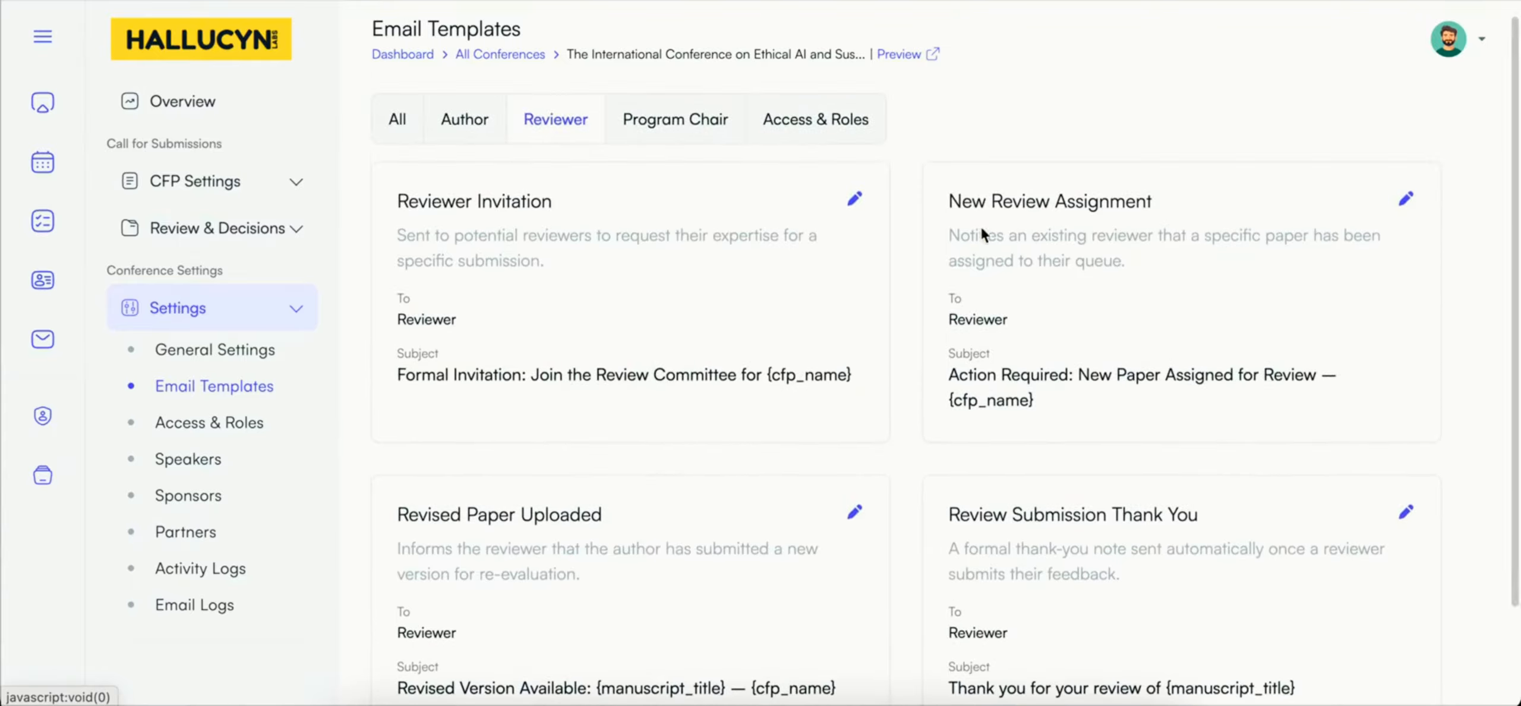
pyautogui.click(691, 135)
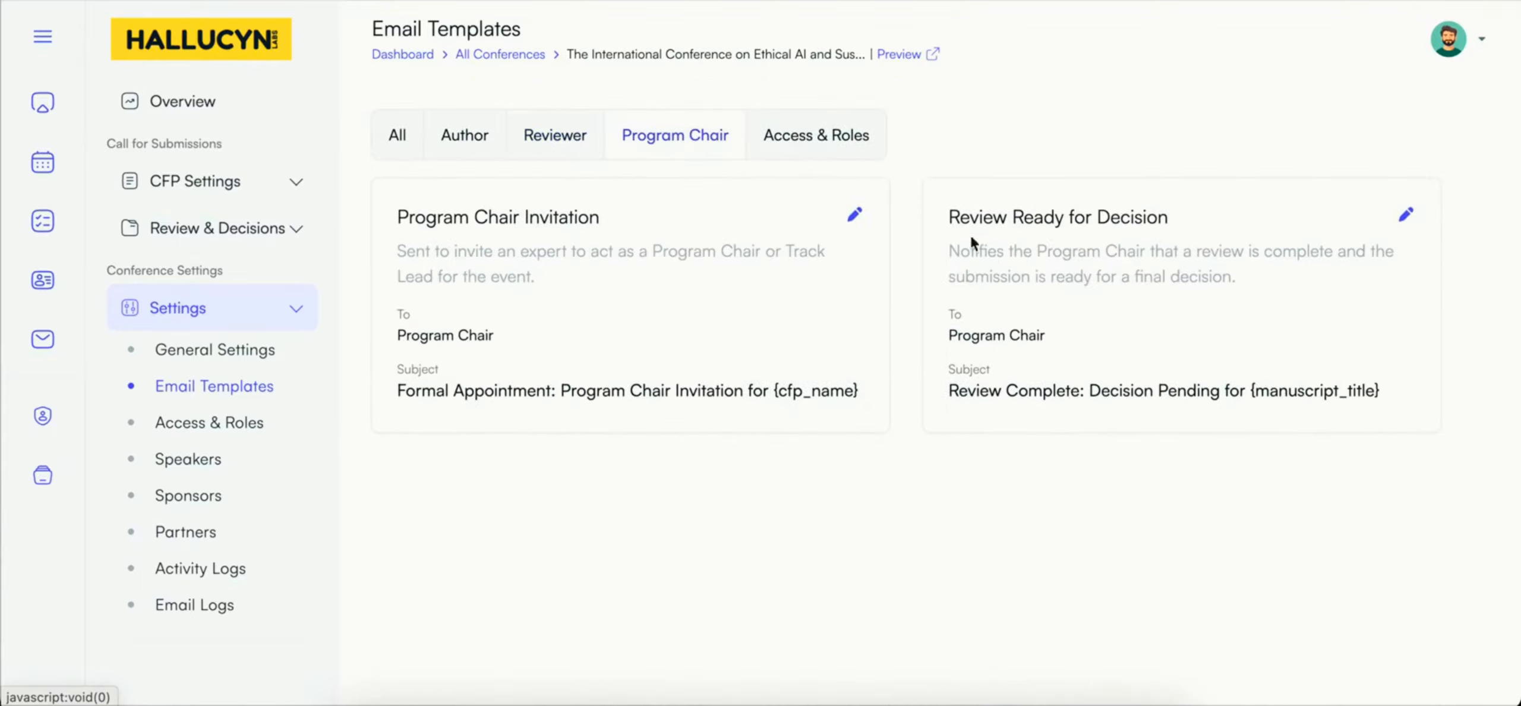
pyautogui.click(814, 135)
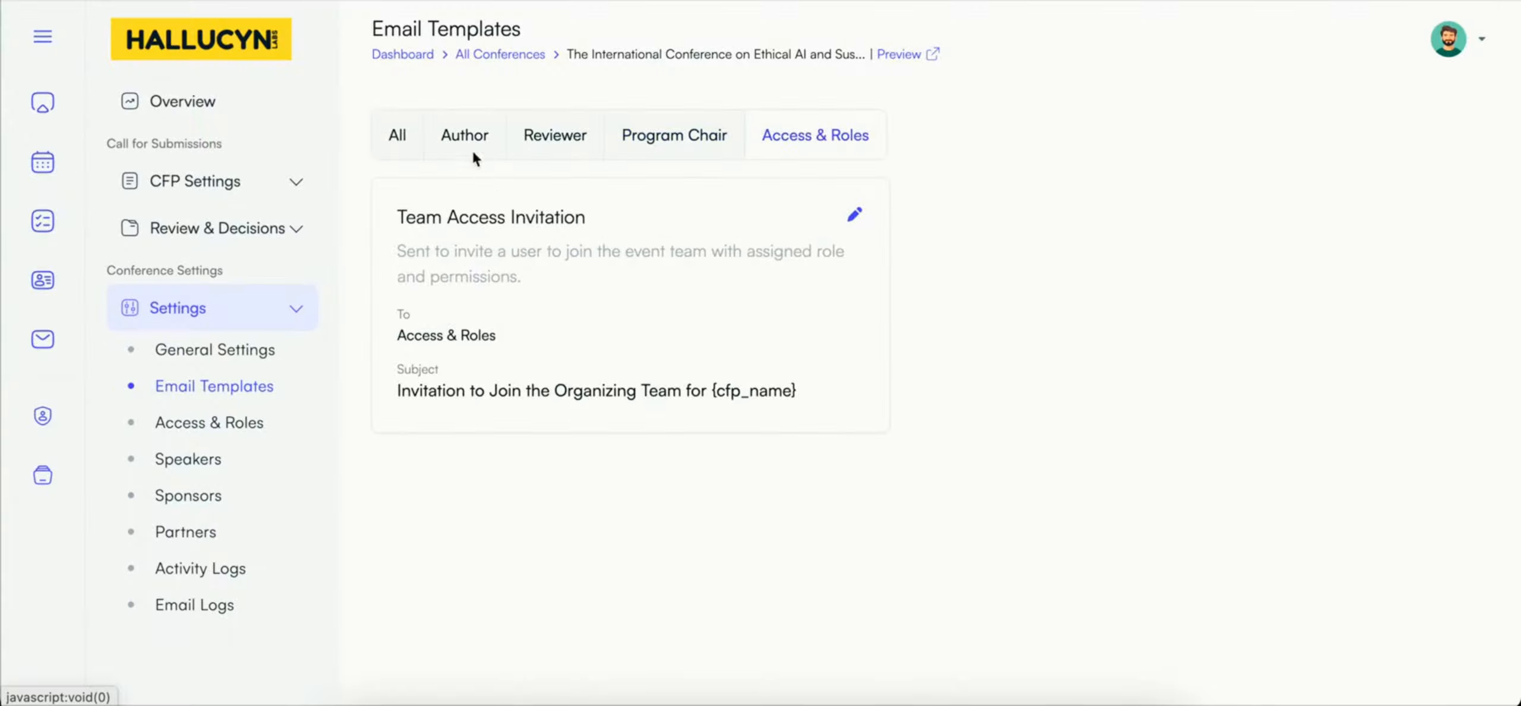
pyautogui.click(393, 138)
pyautogui.scroll(-3, 520, 395)
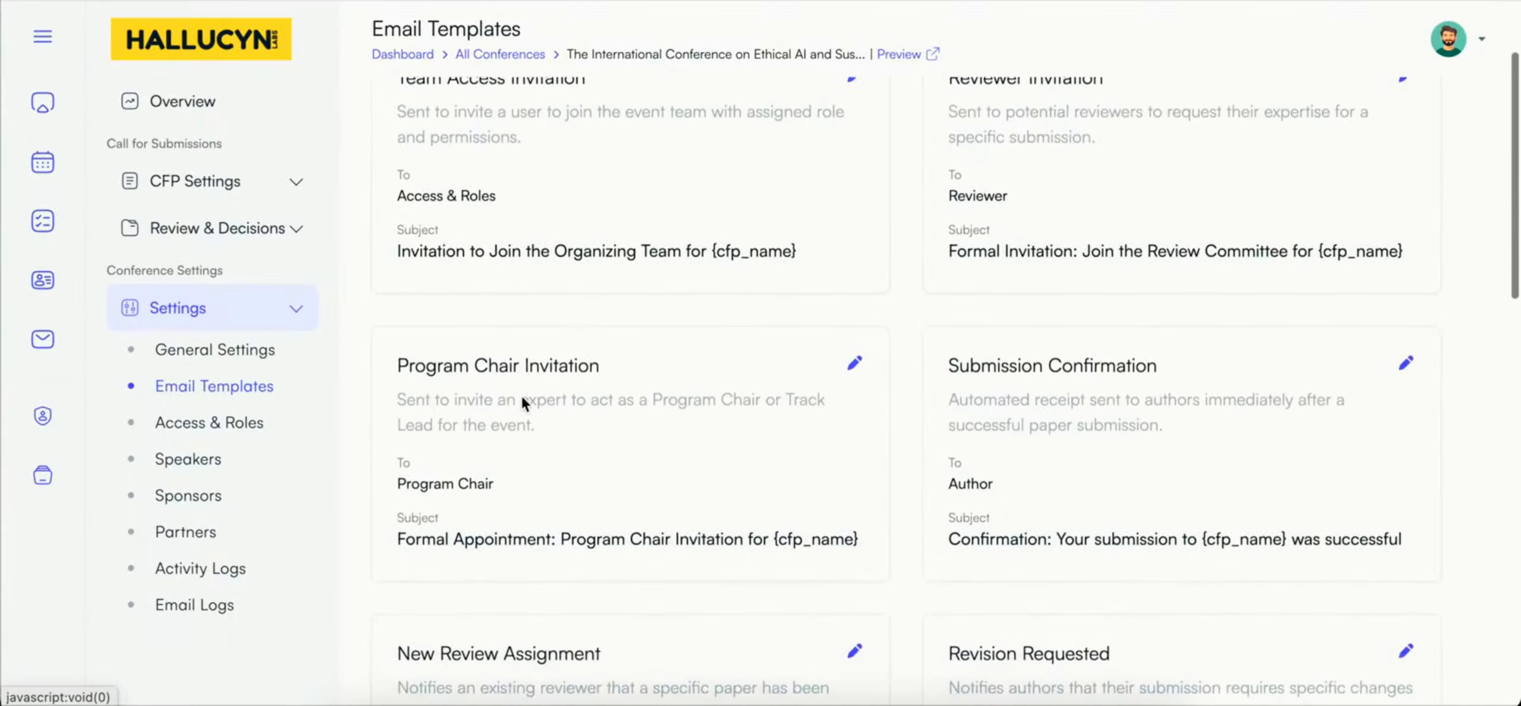
pyautogui.scroll(3, 520, 394)
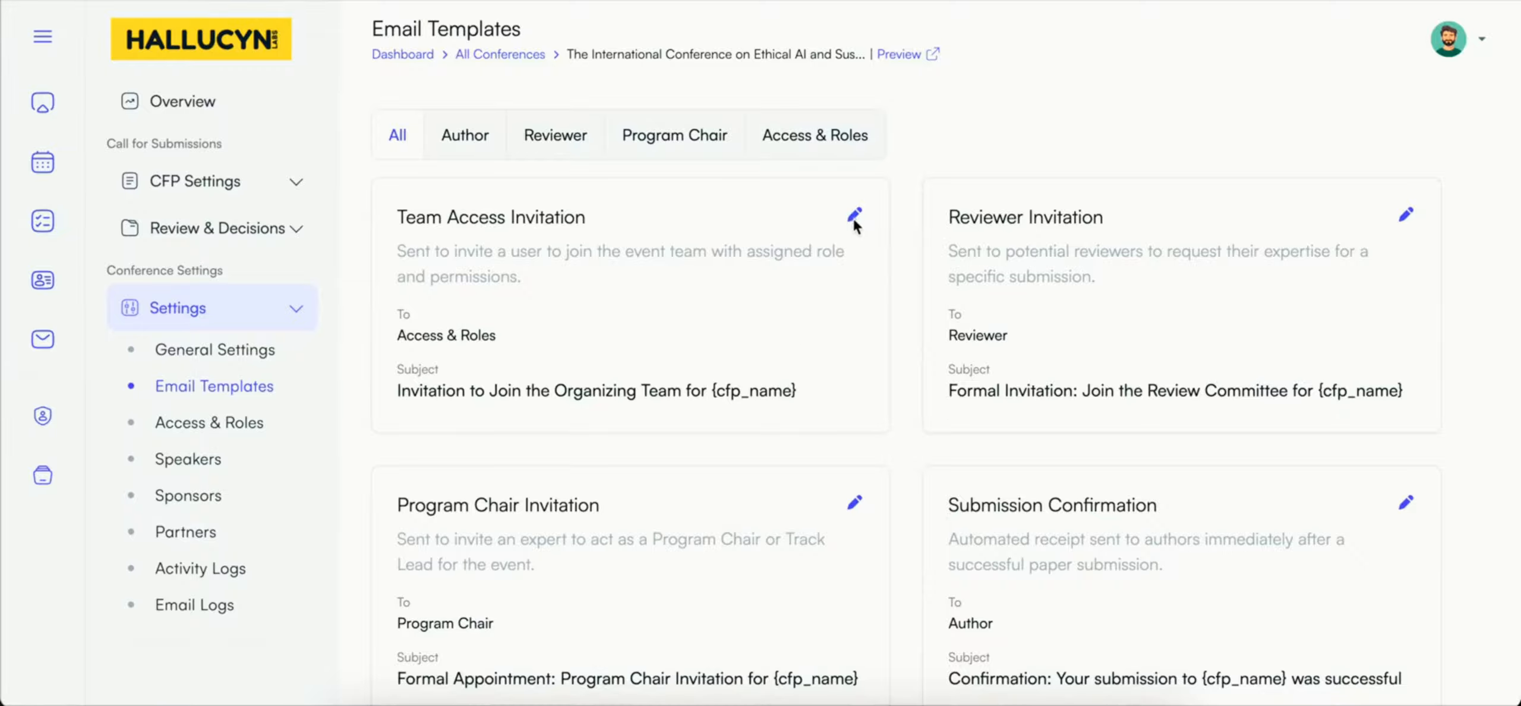
# Step: Open the Team Access Invitation template for editing and examine its subject, body text and available email placeholders
pyautogui.click(806, 377)
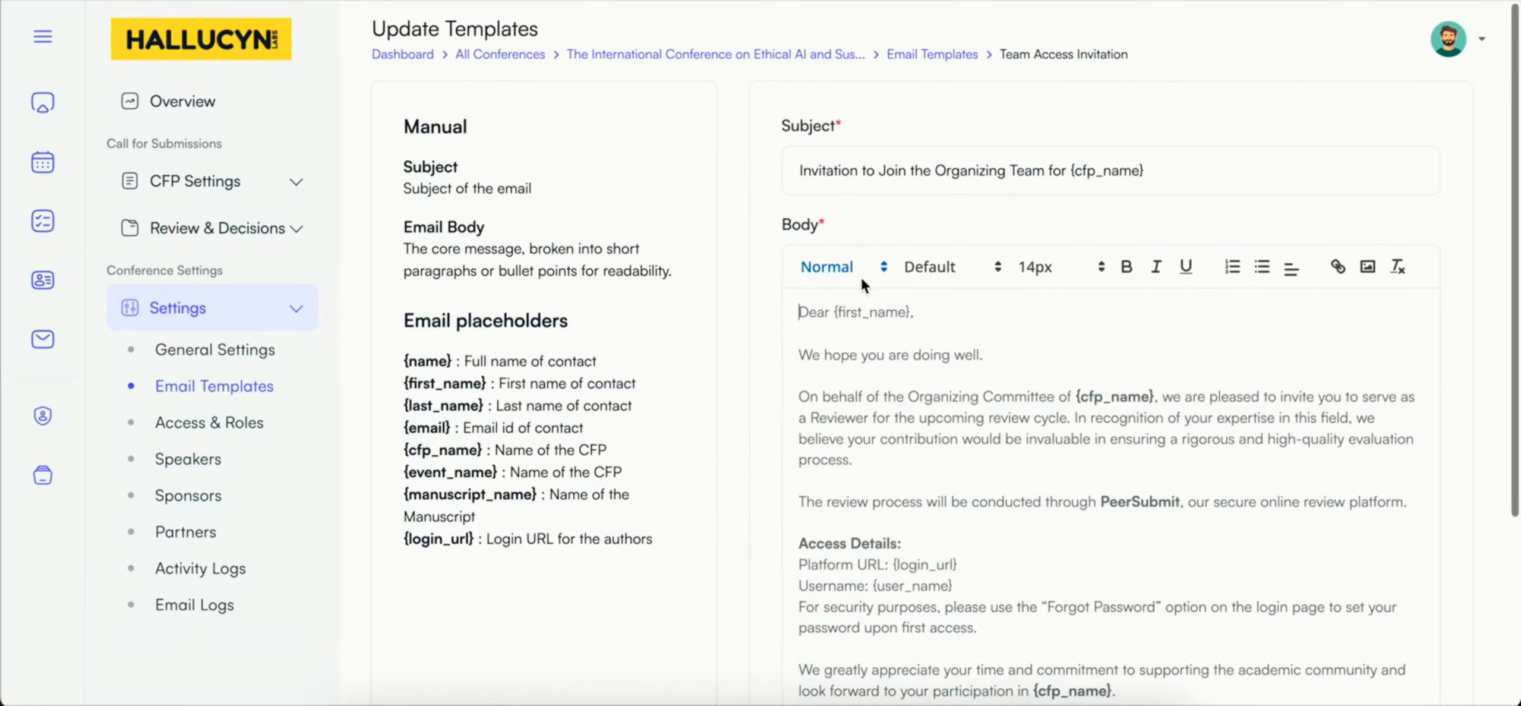
pyautogui.scroll(-3, 861, 277)
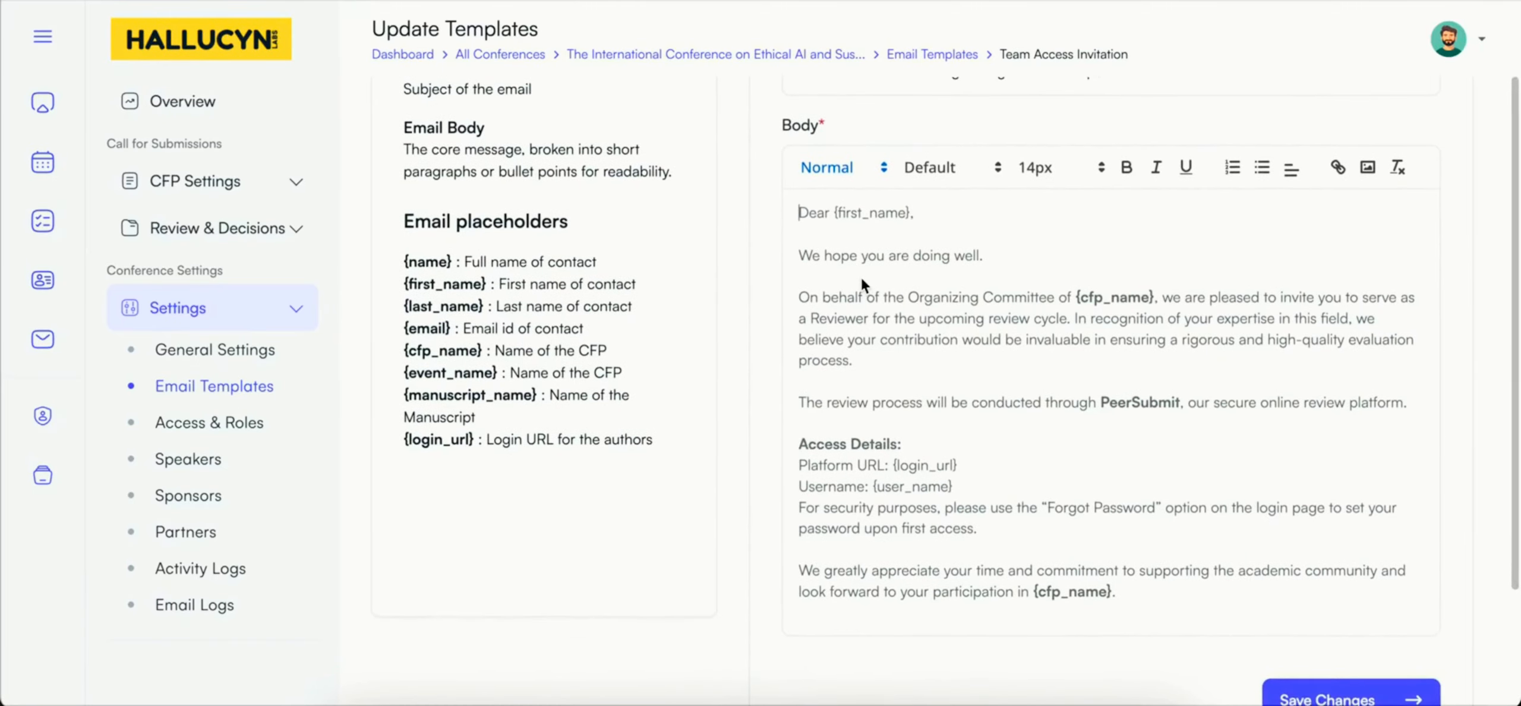
pyautogui.scroll(1, 861, 277)
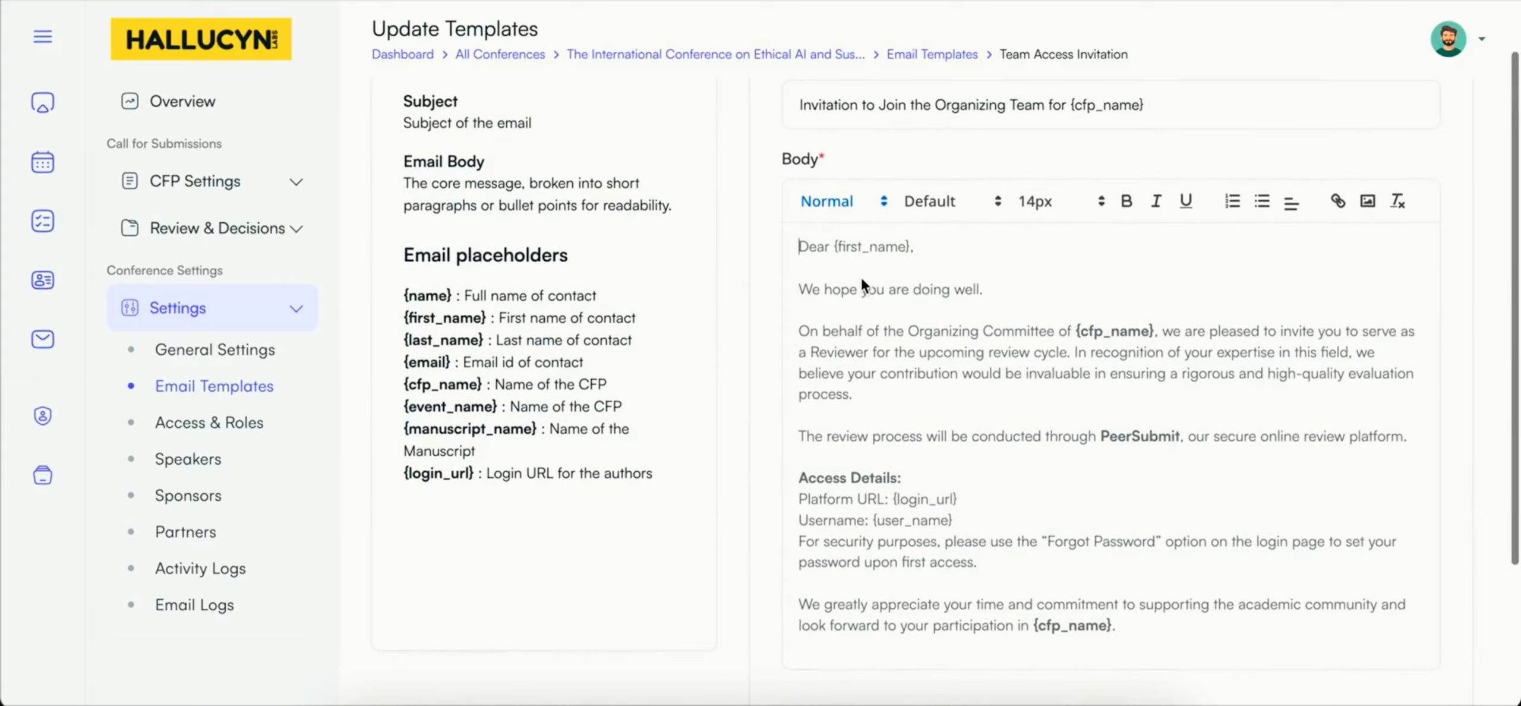
pyautogui.scroll(1, 858, 498)
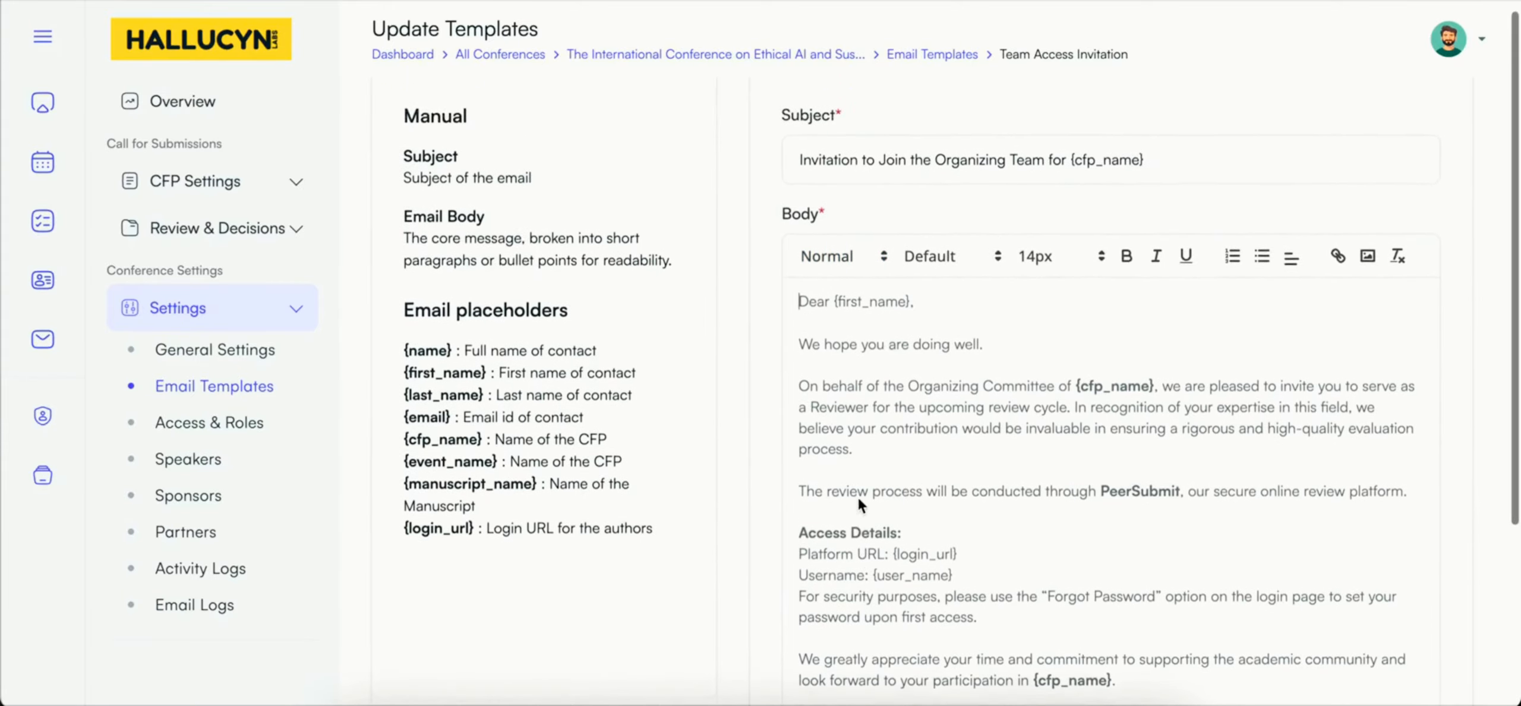
pyautogui.click(403, 359)
pyautogui.moveTo(403, 360); pyautogui.dragTo(481, 392)
pyautogui.click(494, 418)
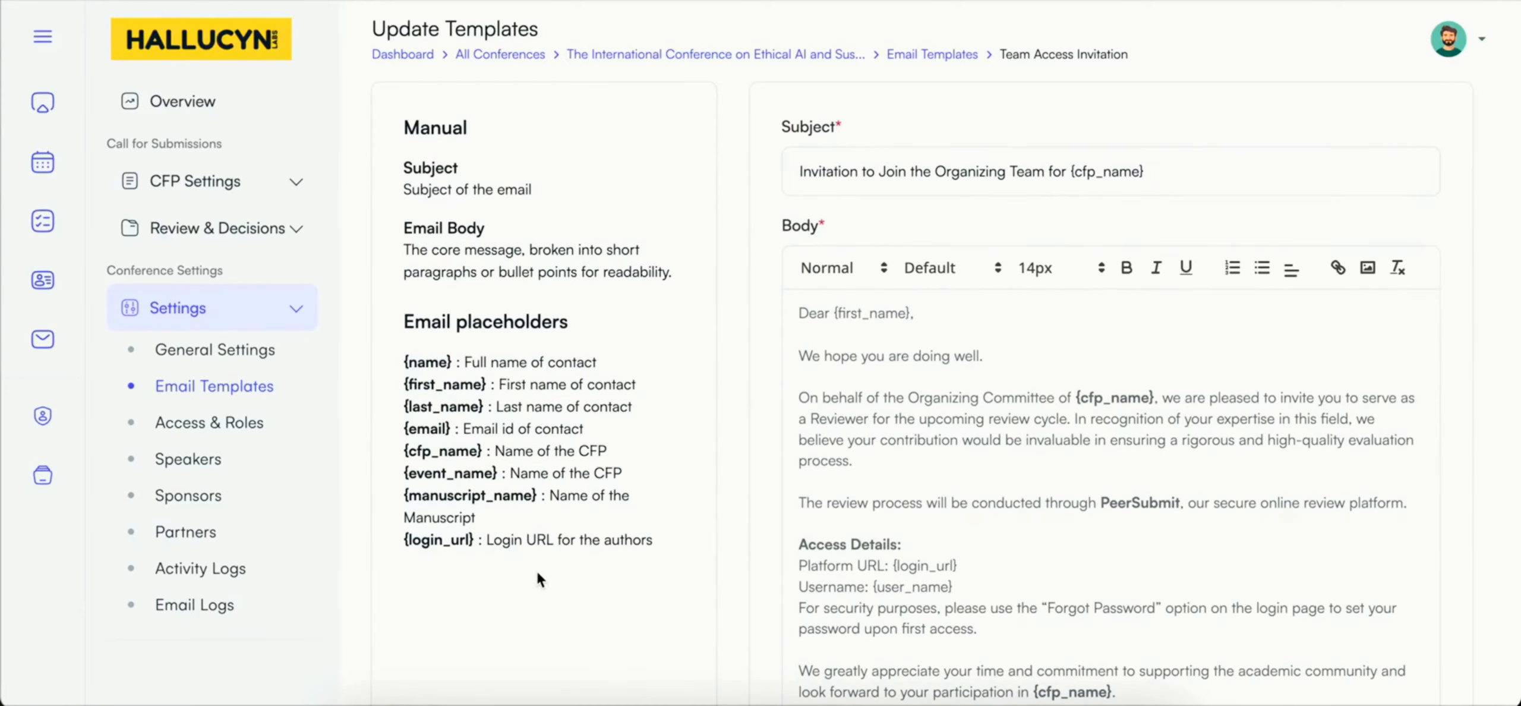
pyautogui.scroll(1, 537, 573)
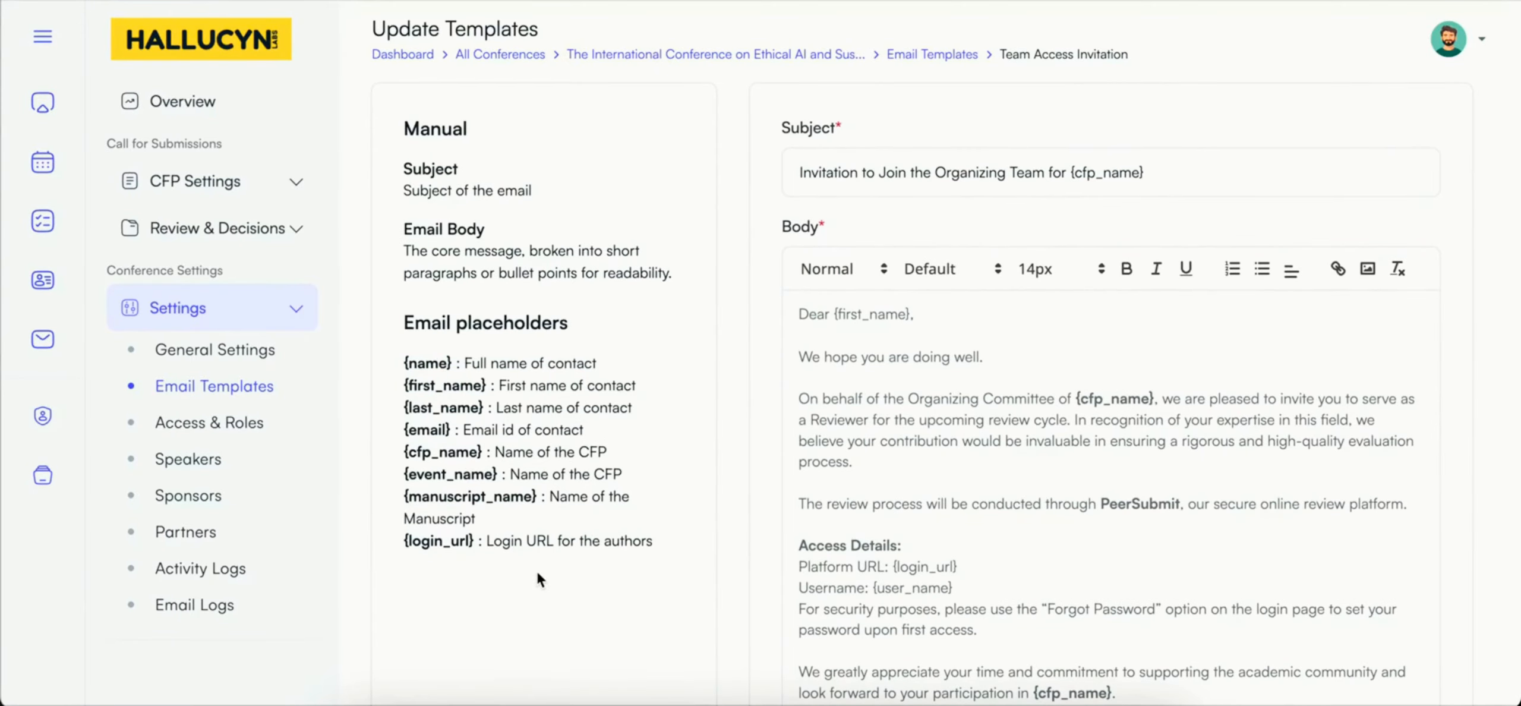
pyautogui.scroll(-5, 537, 572)
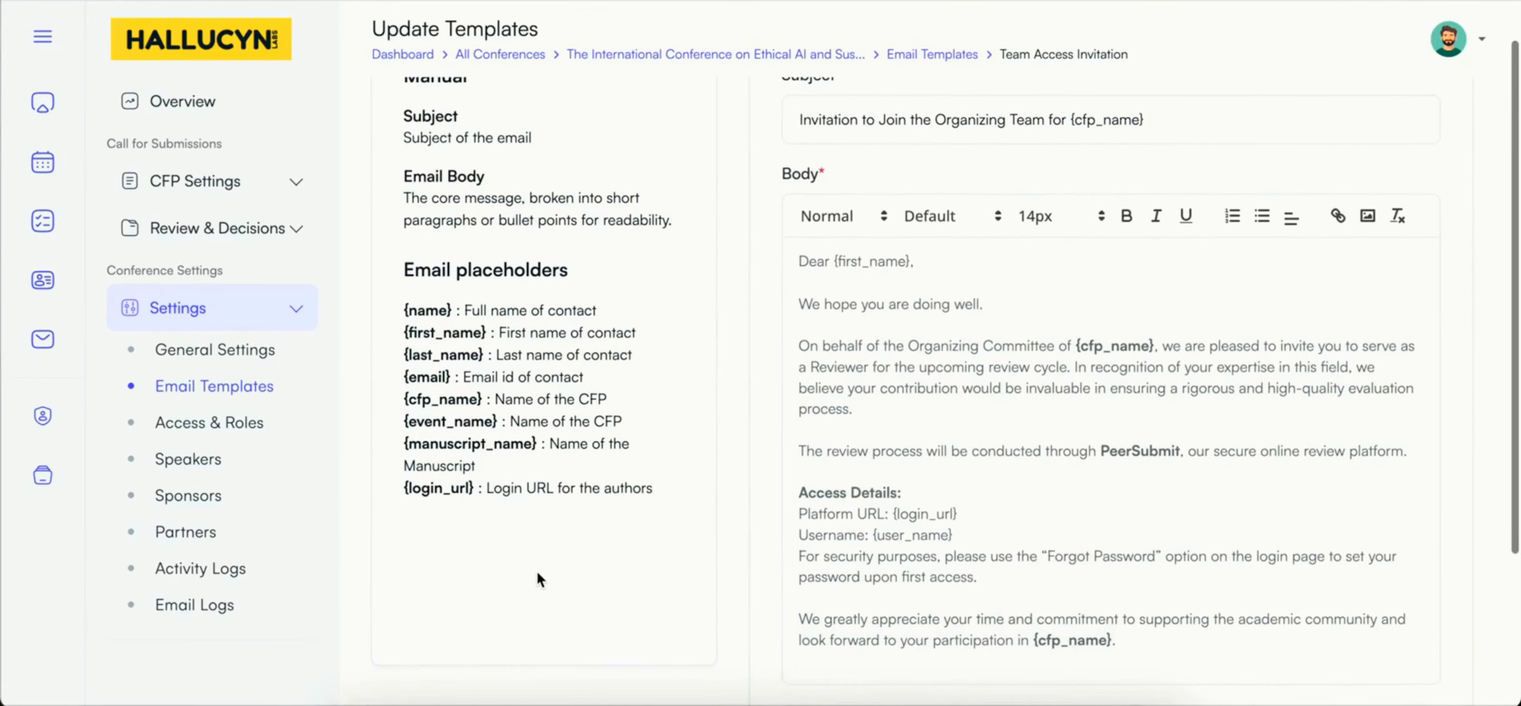
pyautogui.click(1284, 535)
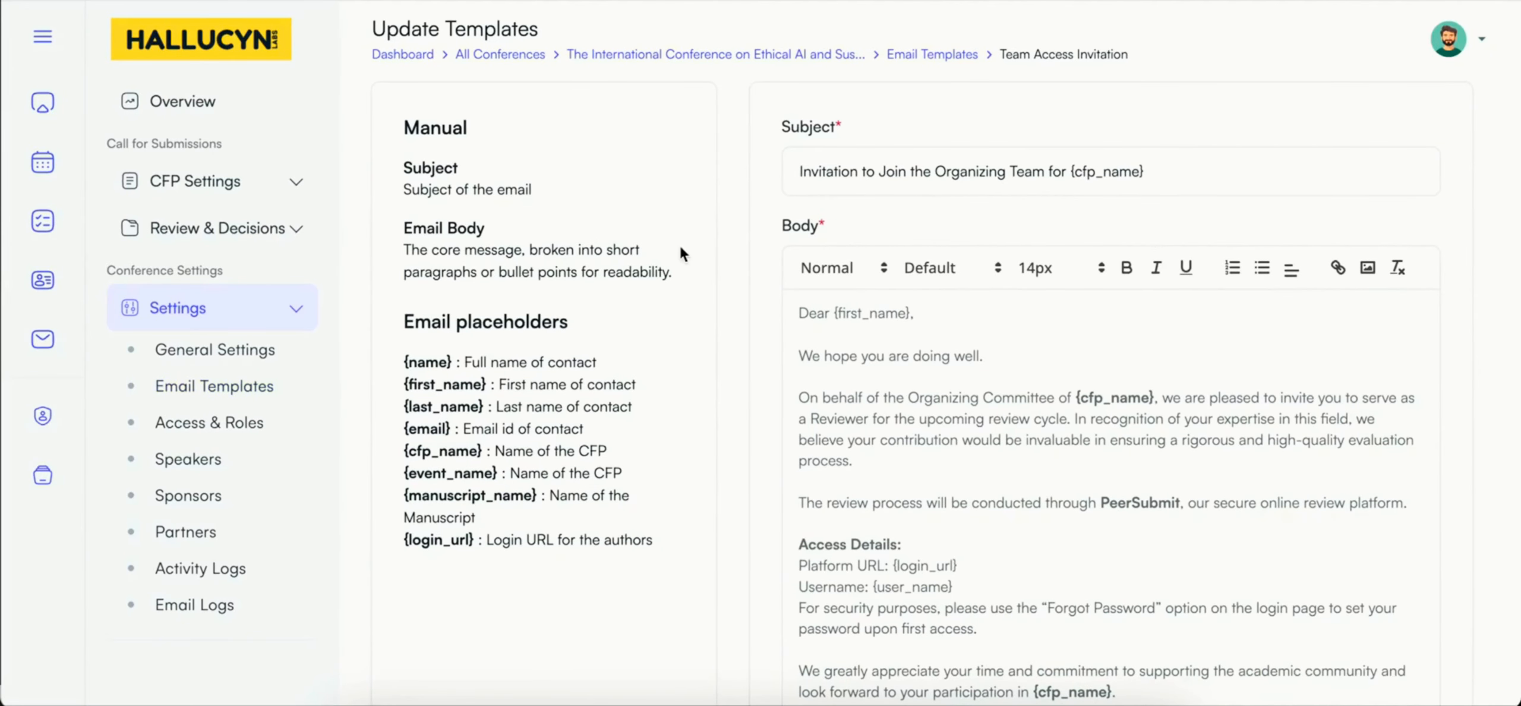
# Step: Start a new team member under the conference's Access & Roles and fill in the member's full name and email
pyautogui.click(212, 426)
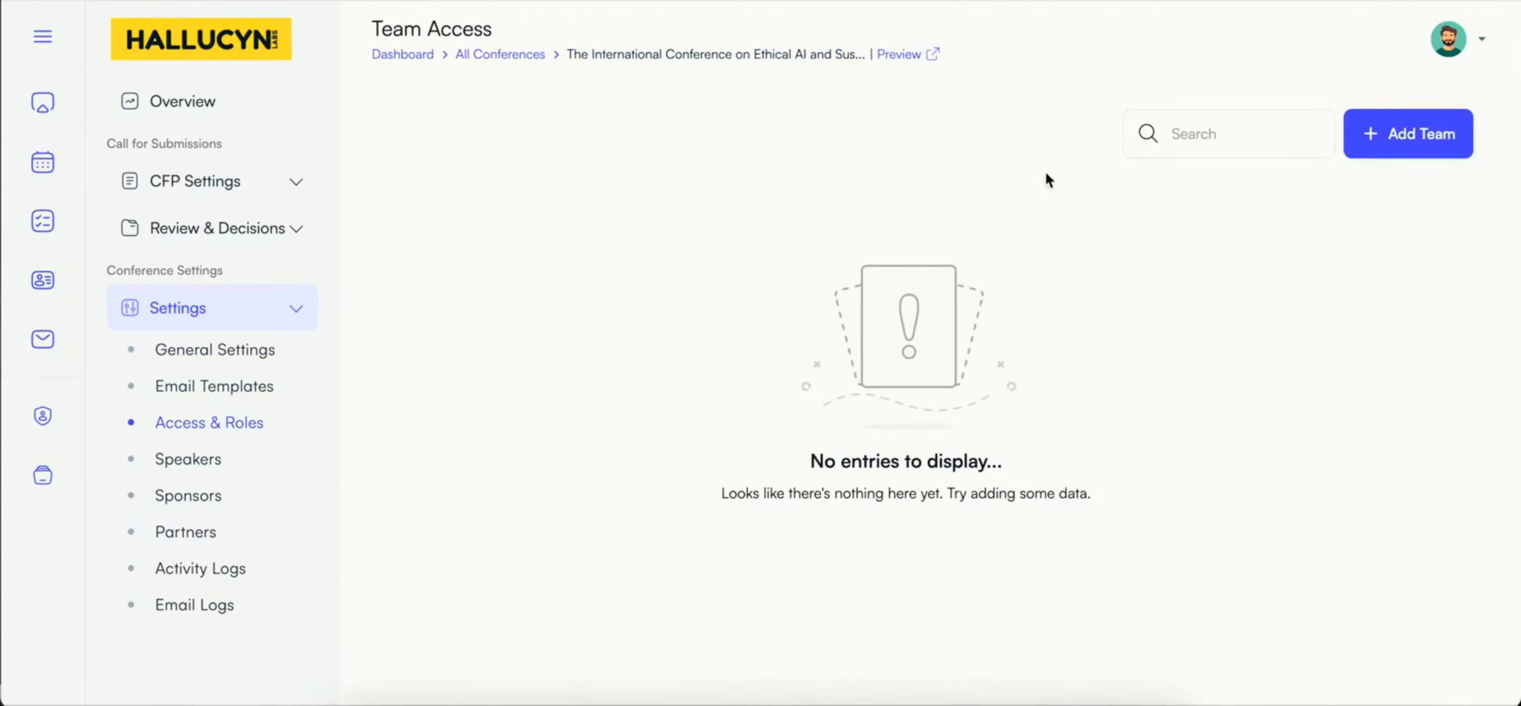
pyautogui.click(1381, 135)
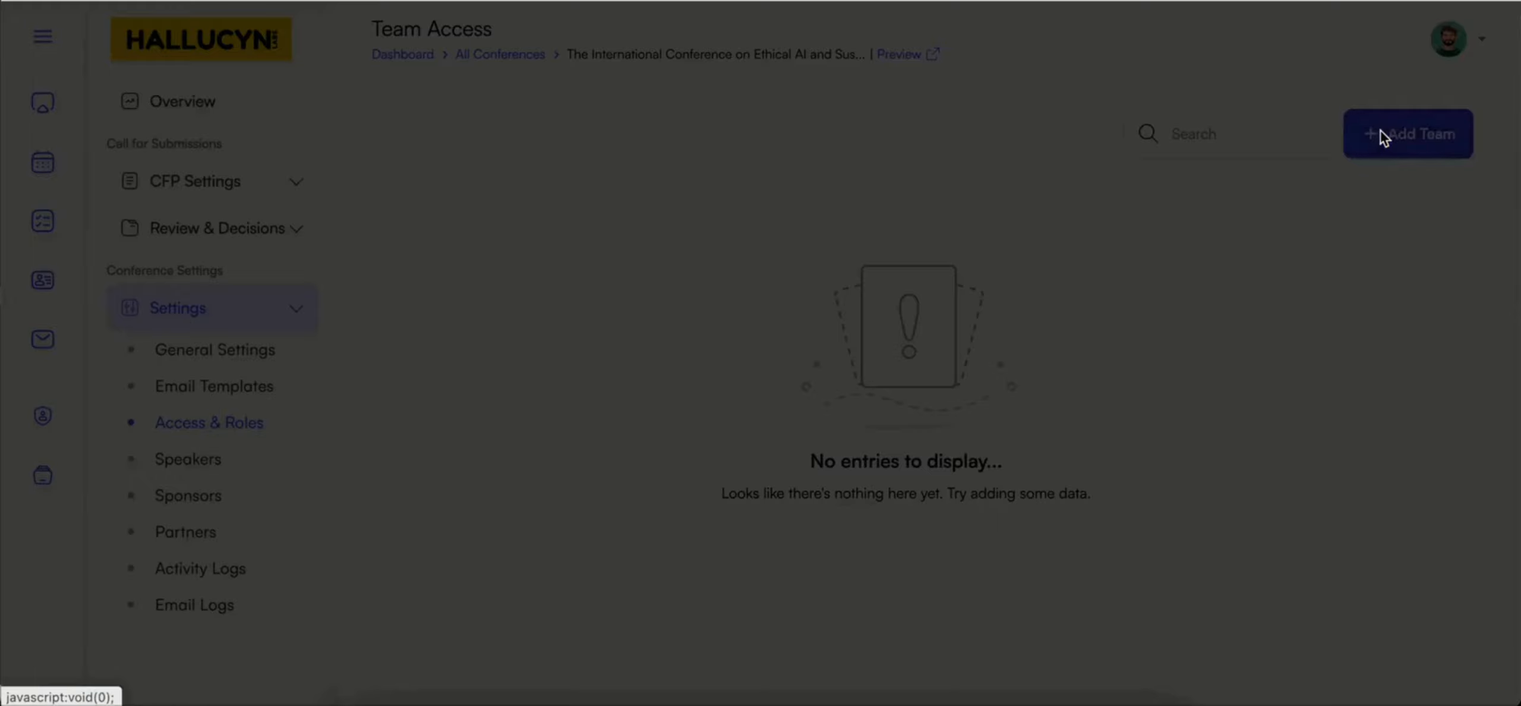
pyautogui.click(880, 116)
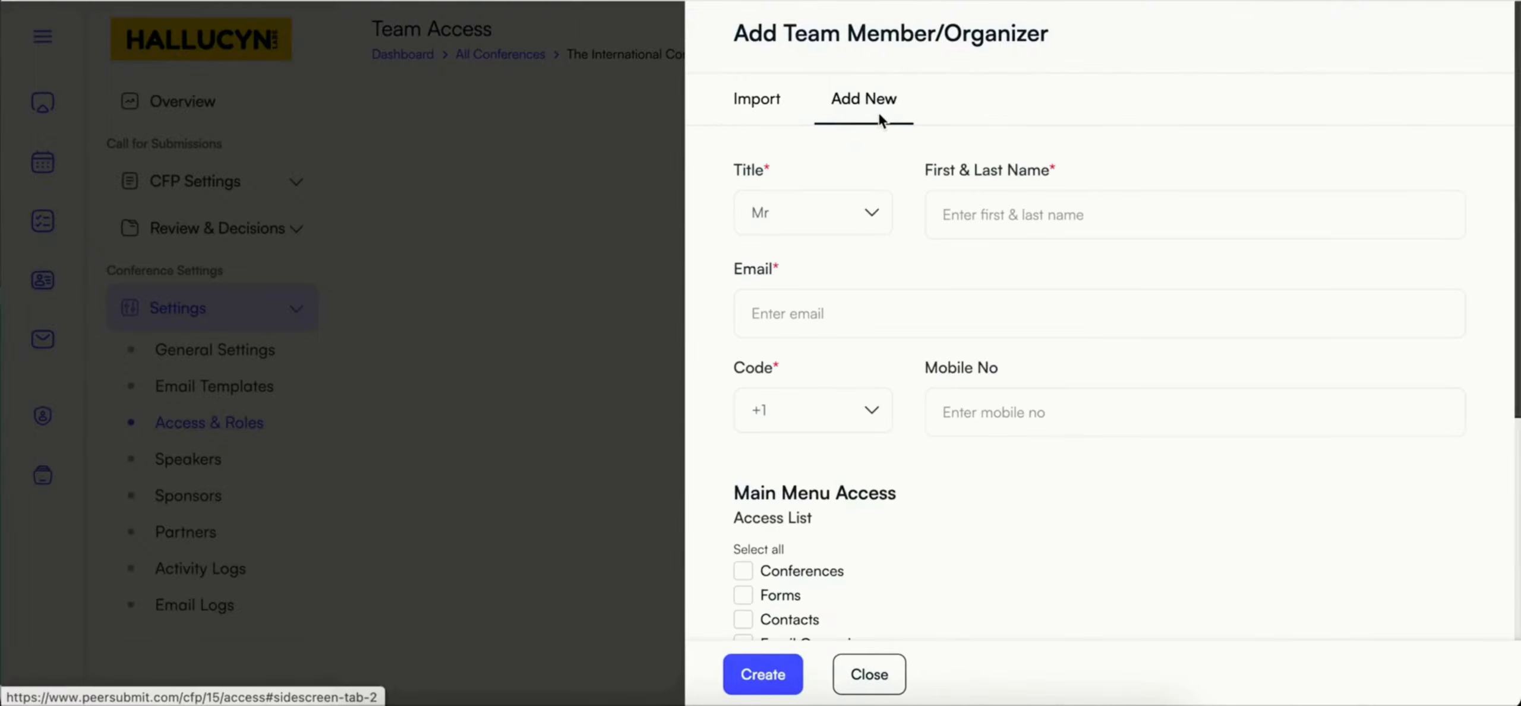
pyautogui.click(982, 230)
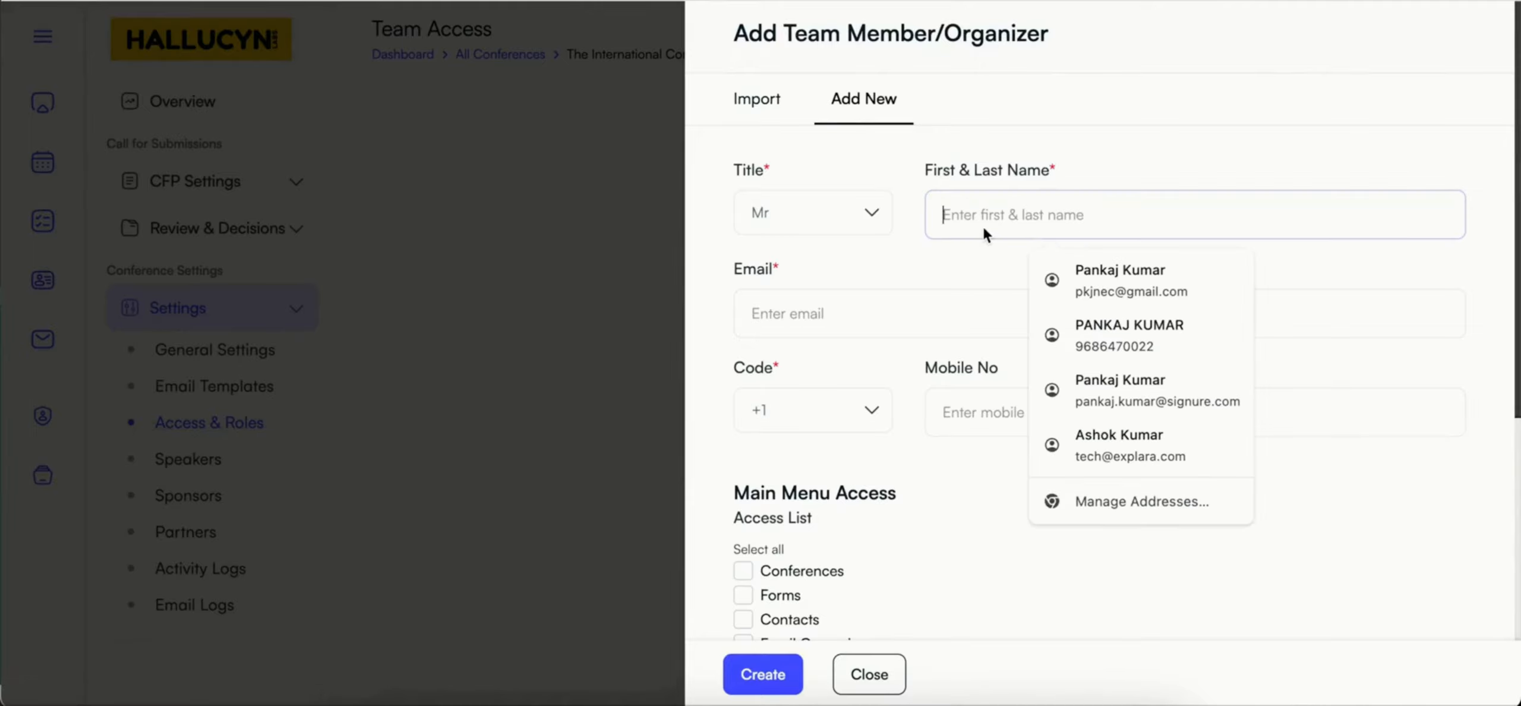
pyautogui.click(888, 314)
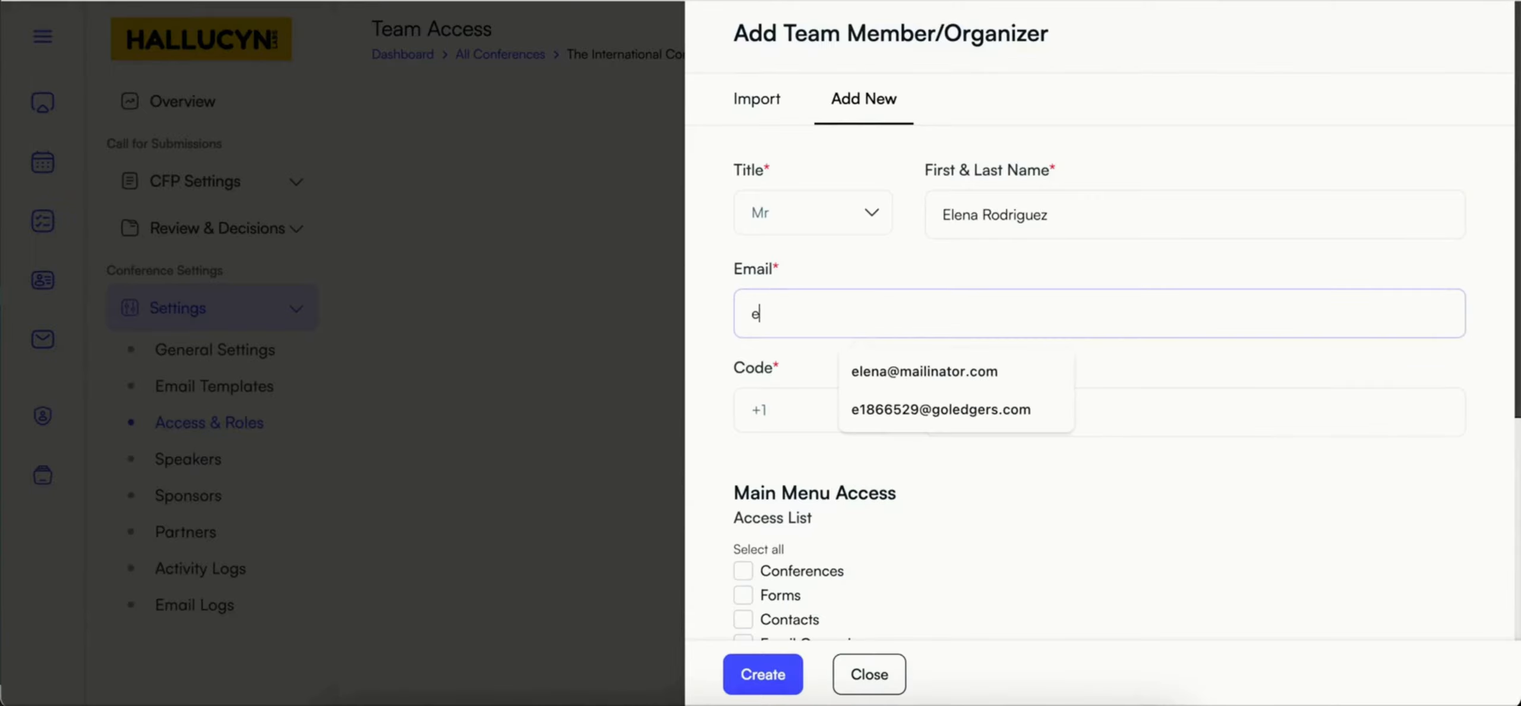
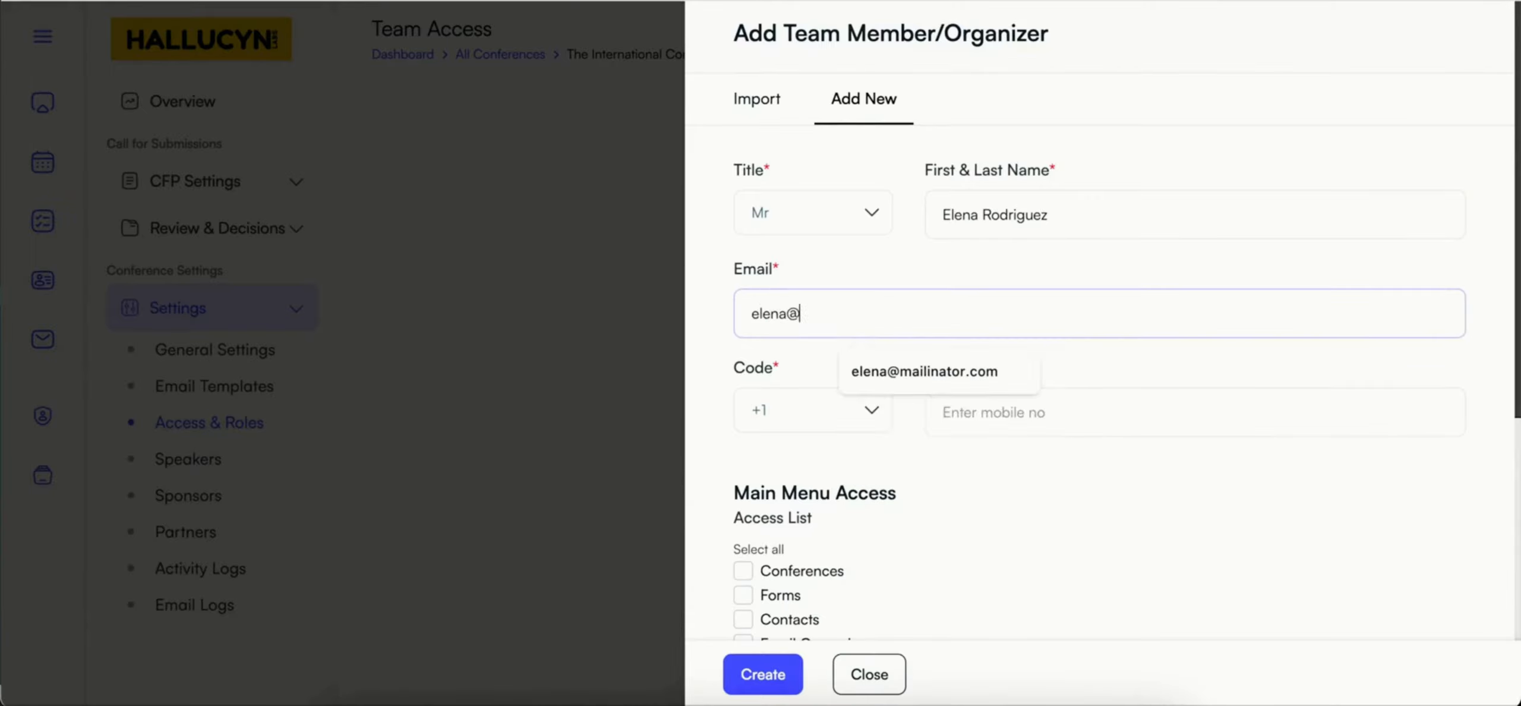
pyautogui.click(921, 372)
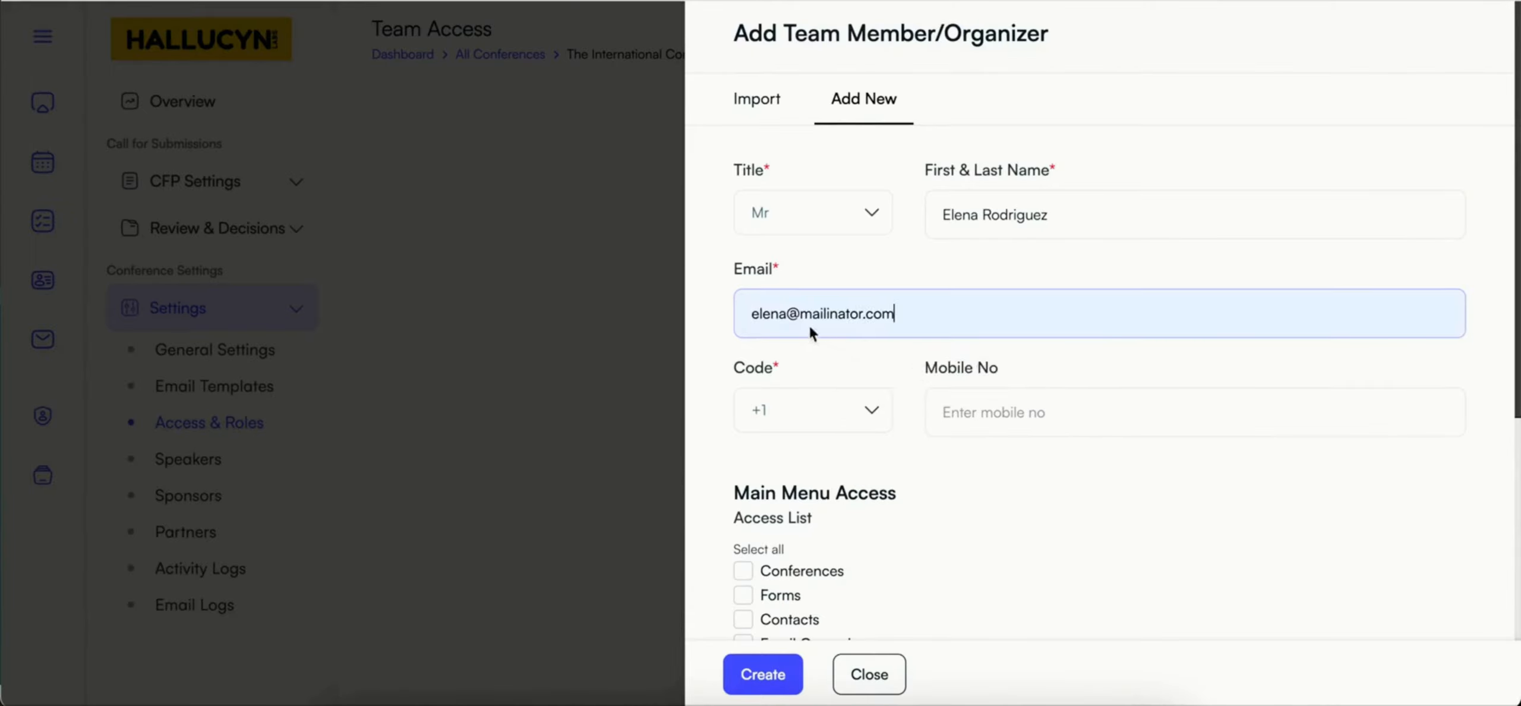
pyautogui.click(786, 314)
pyautogui.write('.r')
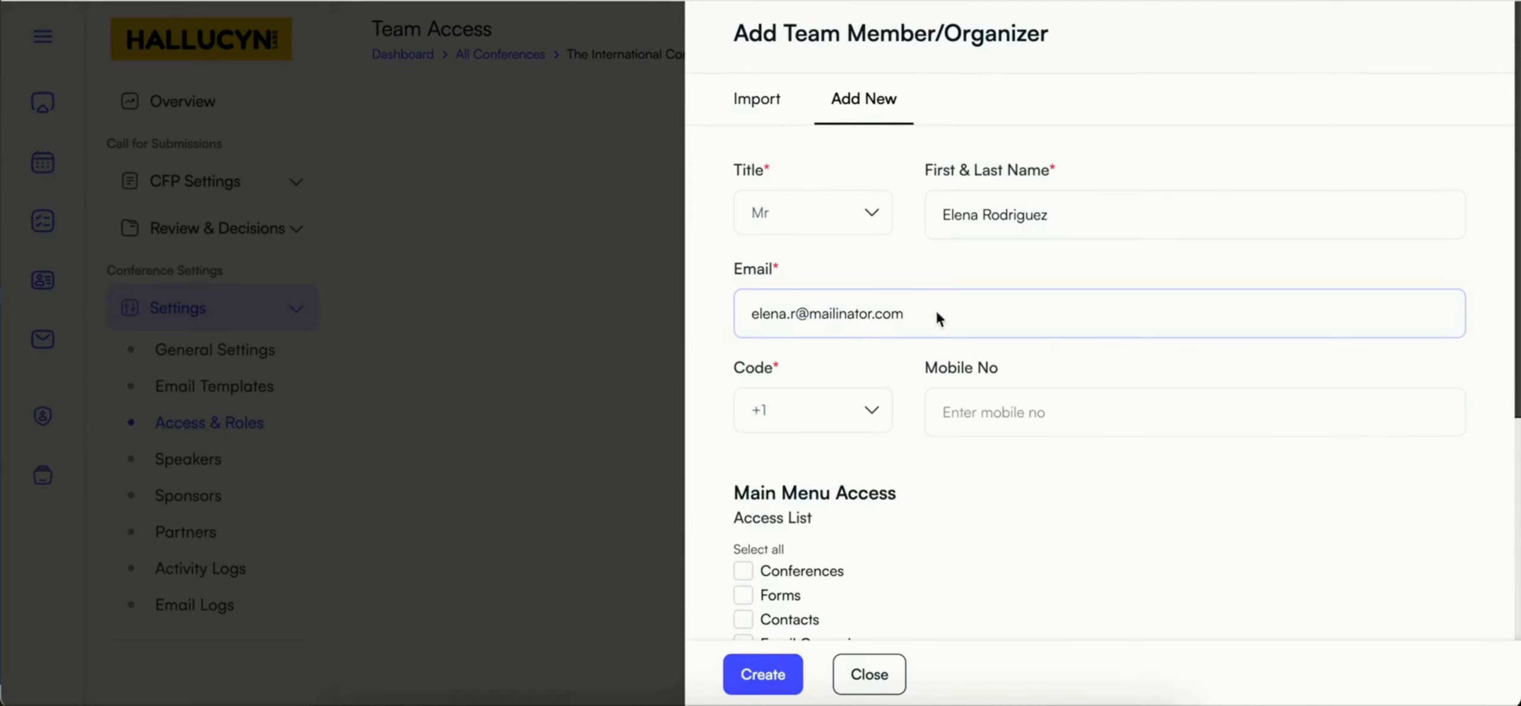
# Step: Grant the member access to Conferences, Forms, Conference Settings, CFP Settings and Review & Decisions only, and create the team member
pyautogui.scroll(-1, 962, 354)
pyautogui.scroll(-5, 963, 358)
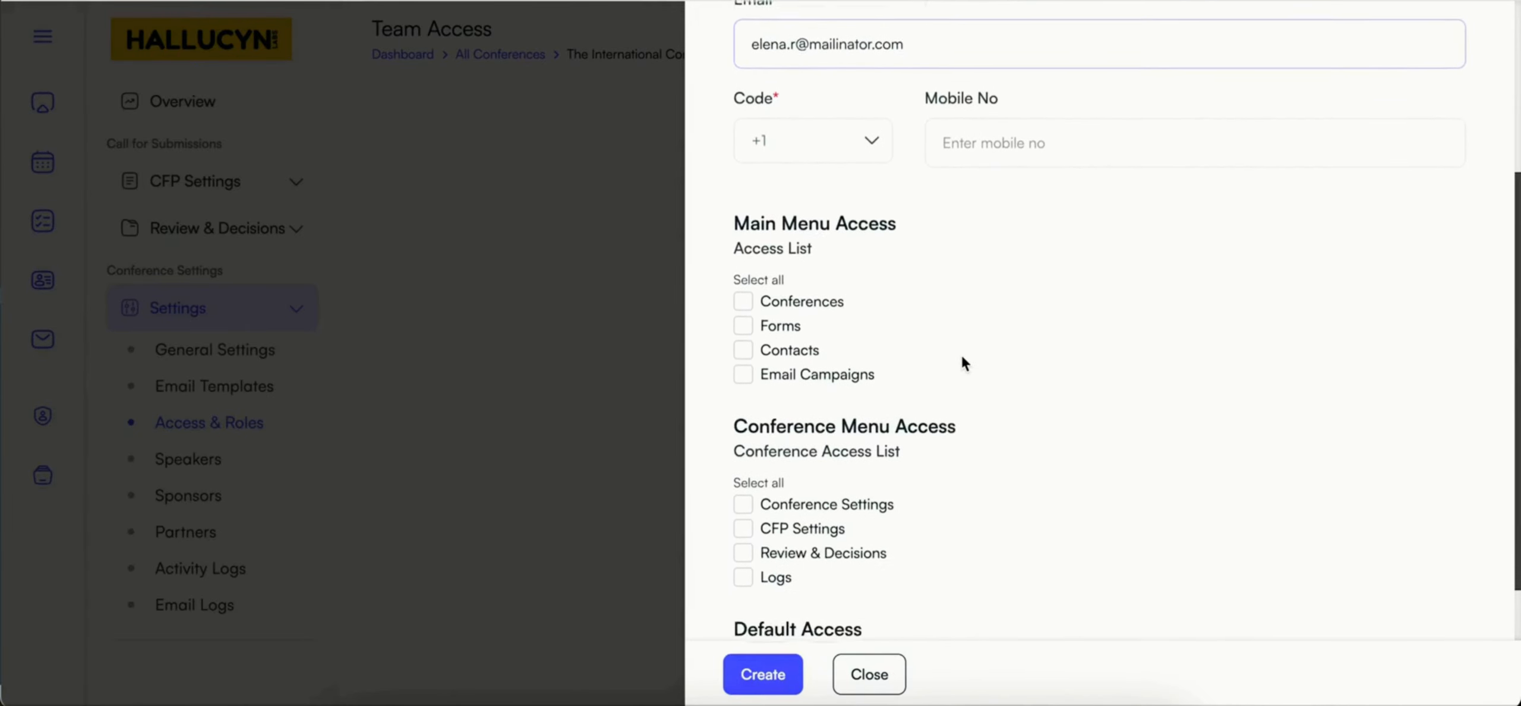
pyautogui.scroll(-1, 962, 356)
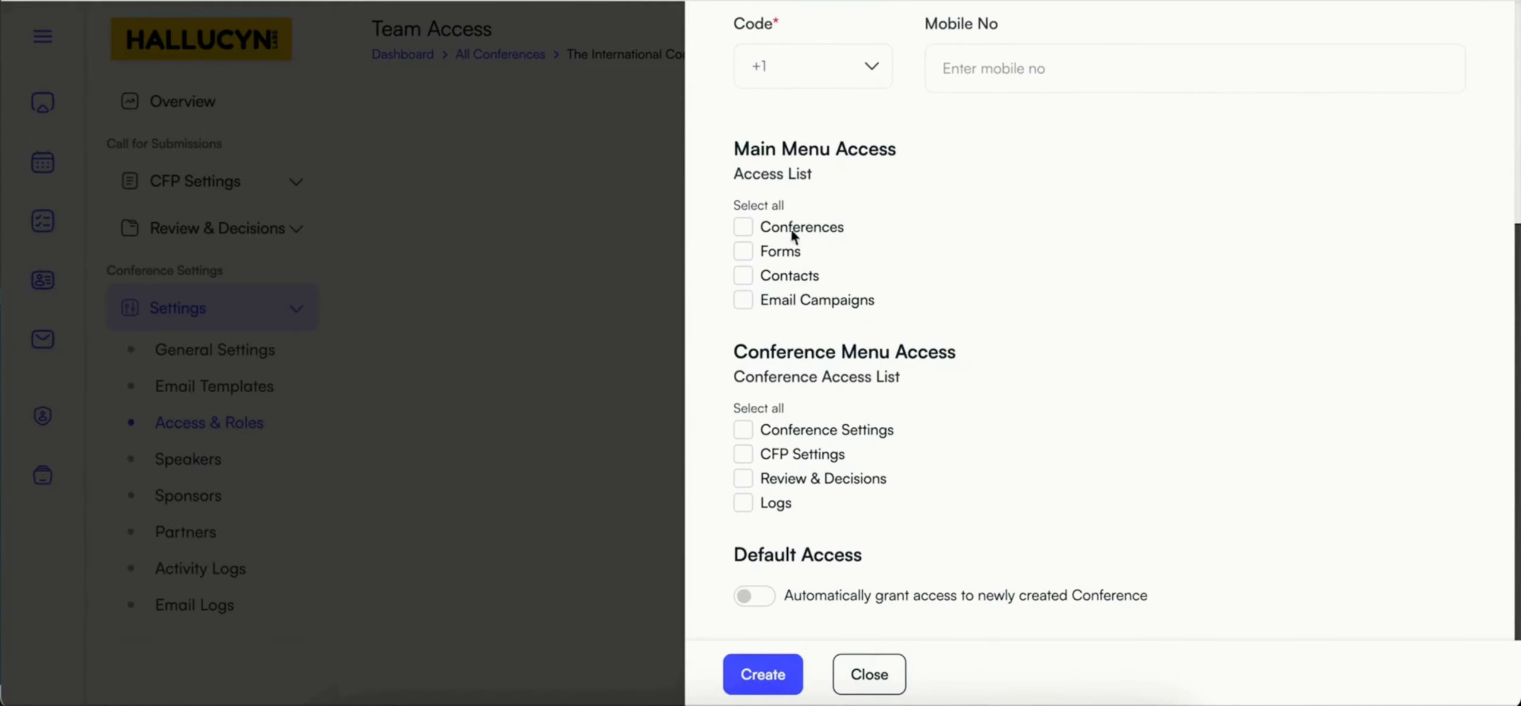
pyautogui.click(765, 203)
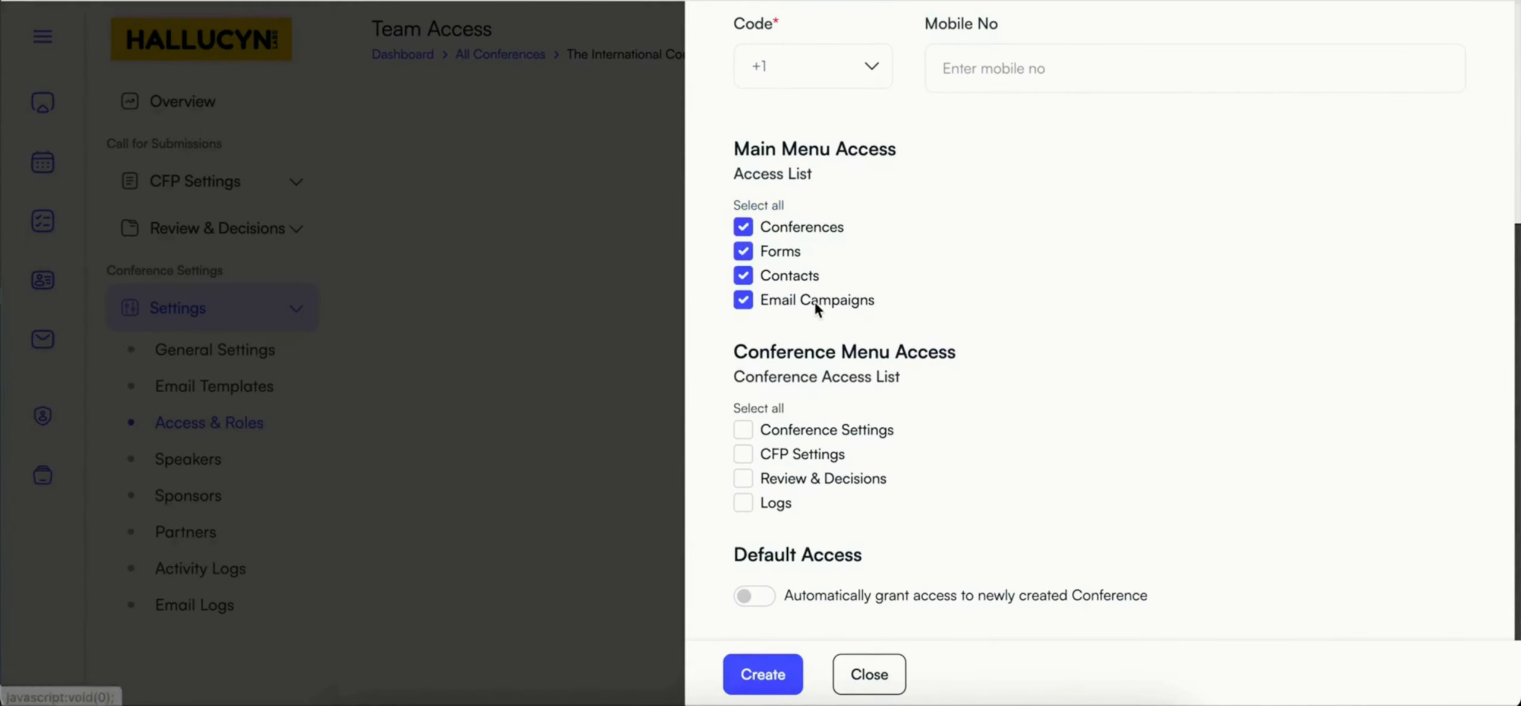
pyautogui.click(772, 409)
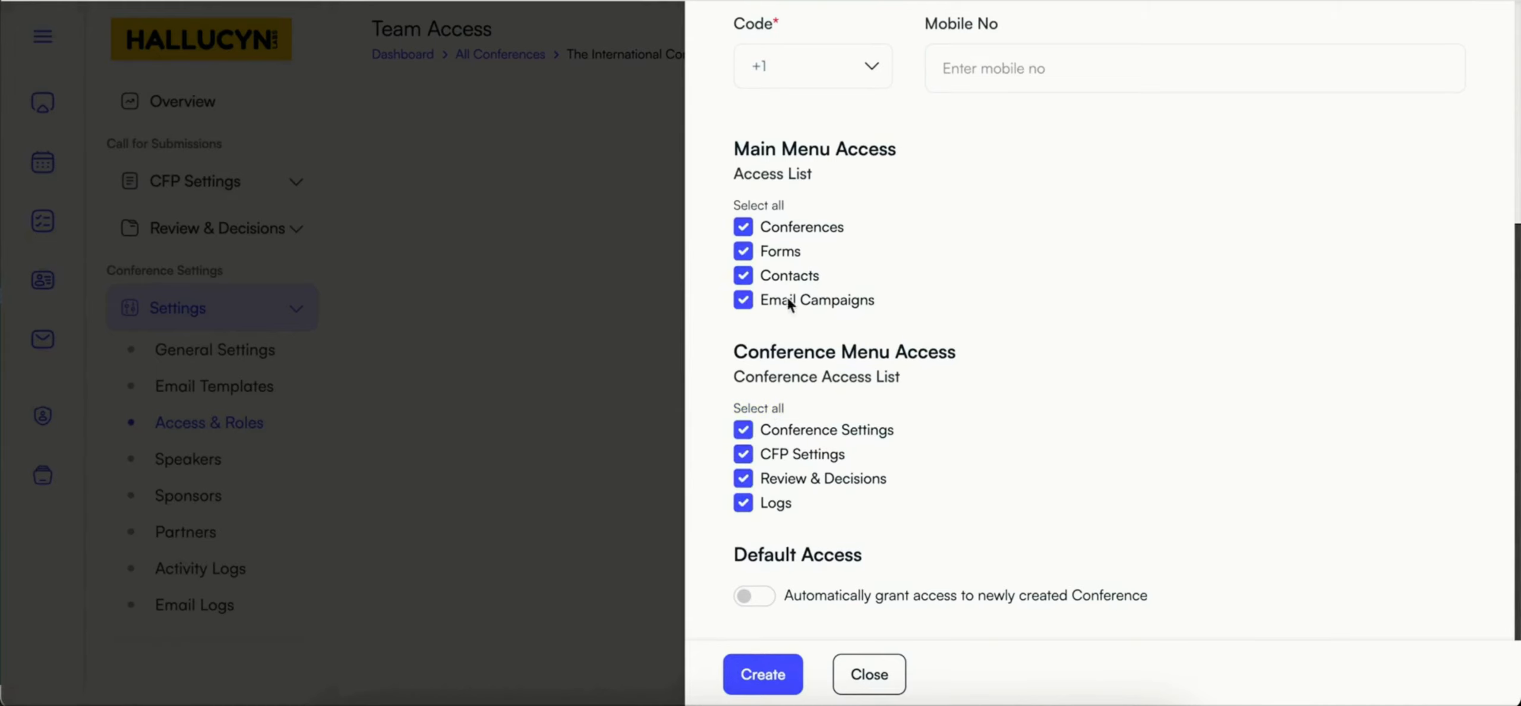
pyautogui.click(744, 503)
pyautogui.click(747, 279)
pyautogui.click(745, 300)
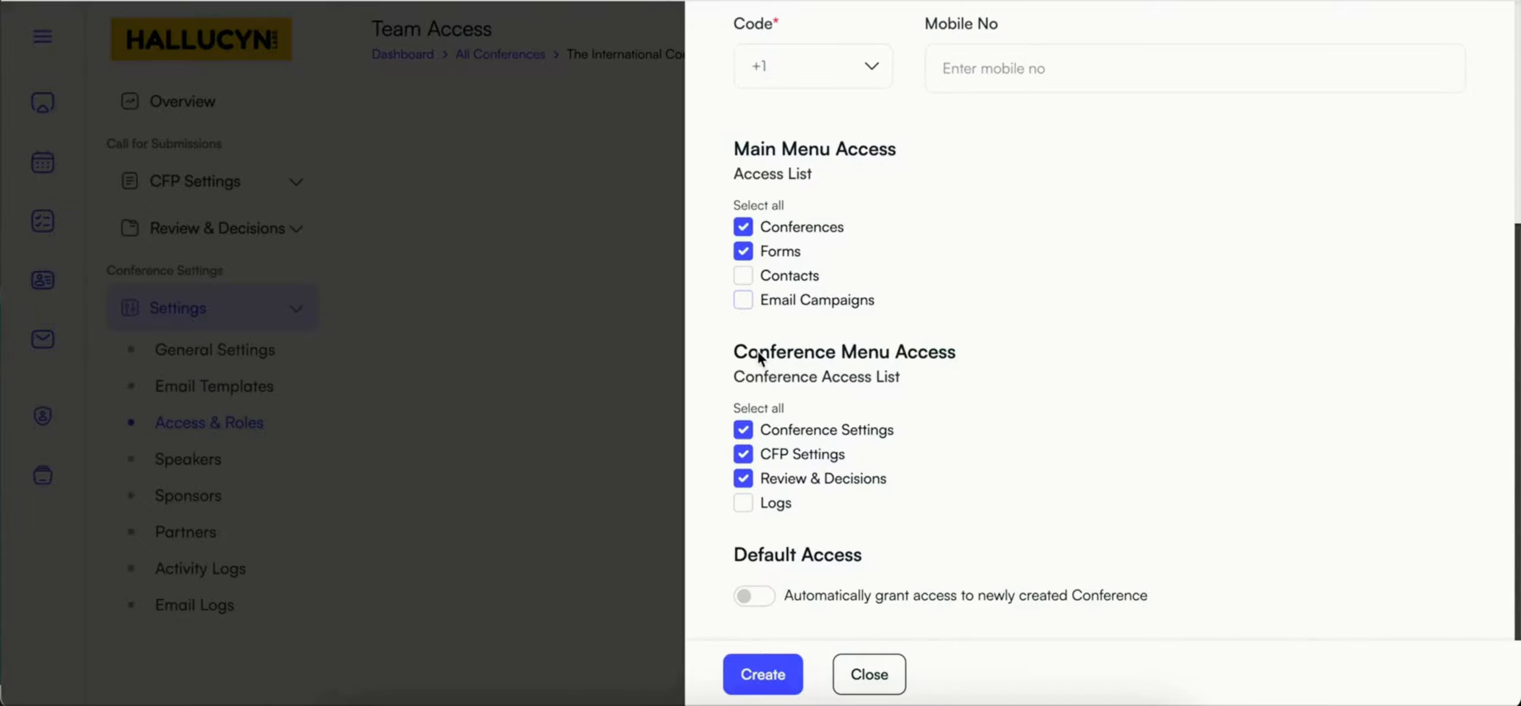
pyautogui.click(763, 674)
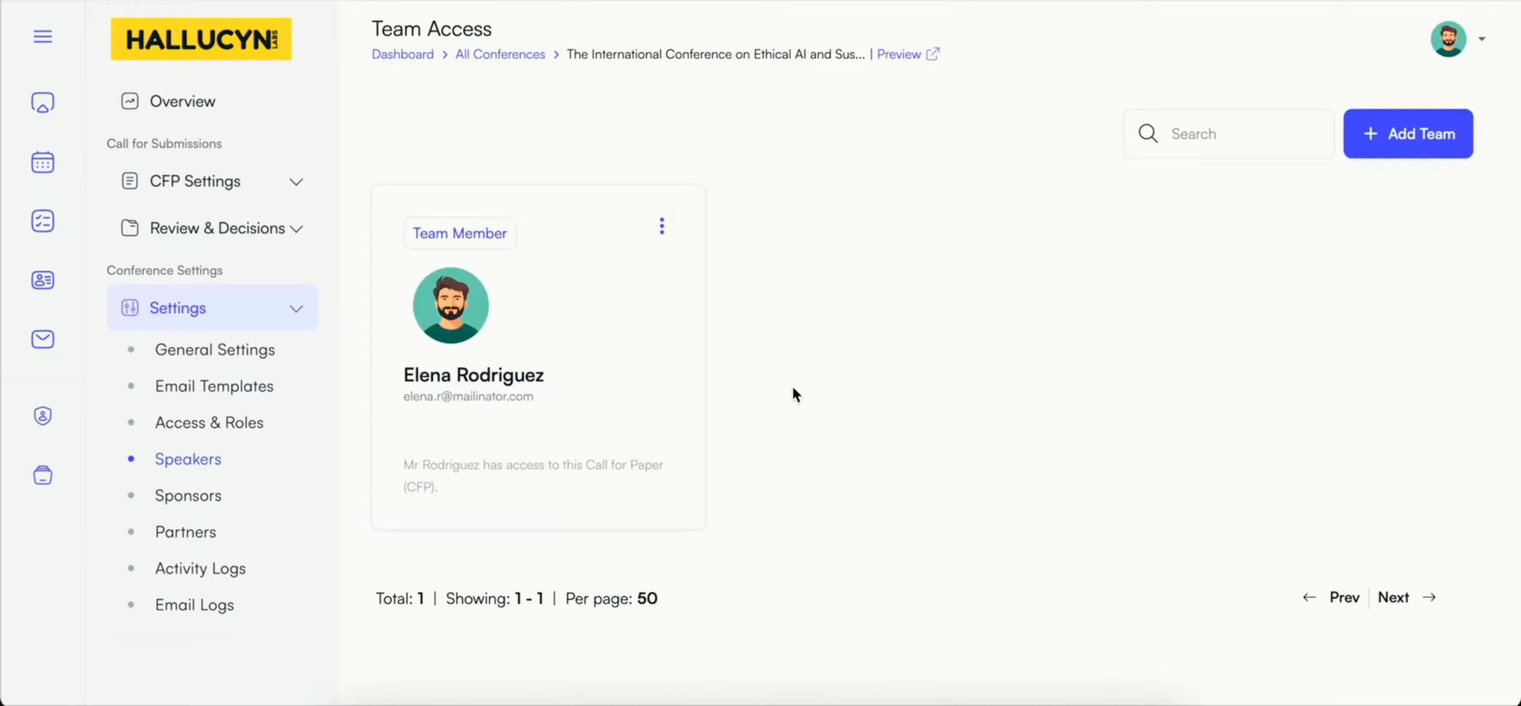
# Step: Open a new speaker entry for the conference and examine its profile, contact, organization, description and social media fields
pyautogui.click(205, 499)
pyautogui.click(191, 460)
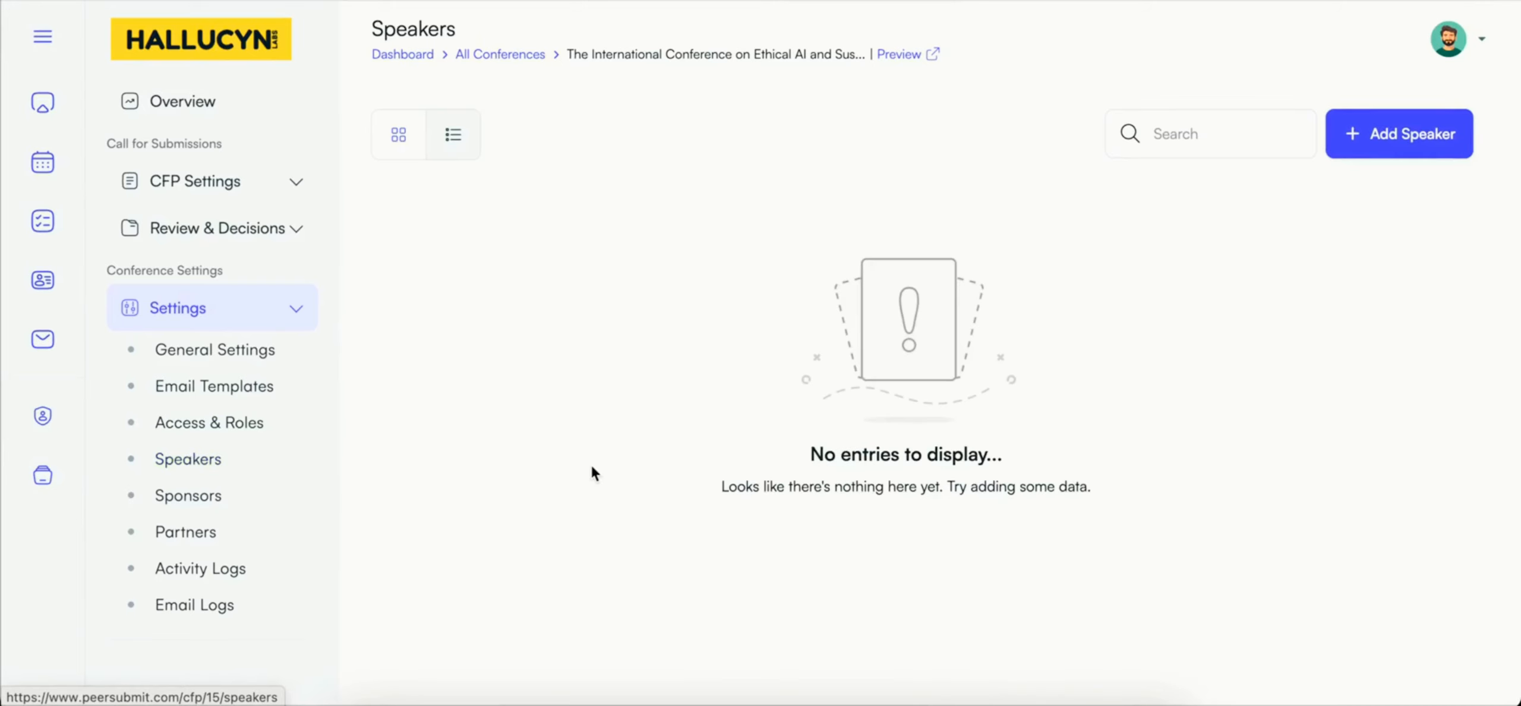
pyautogui.click(1405, 127)
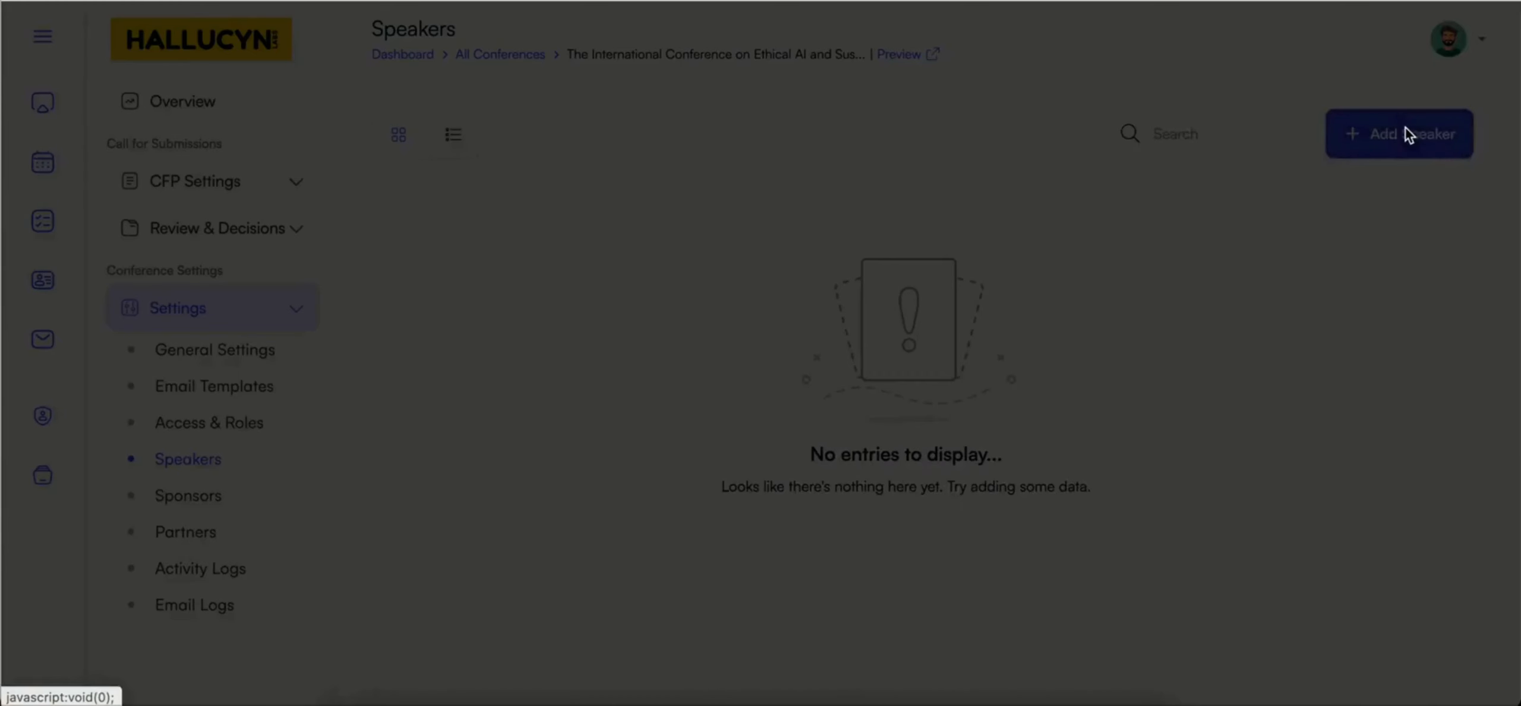
pyautogui.click(891, 100)
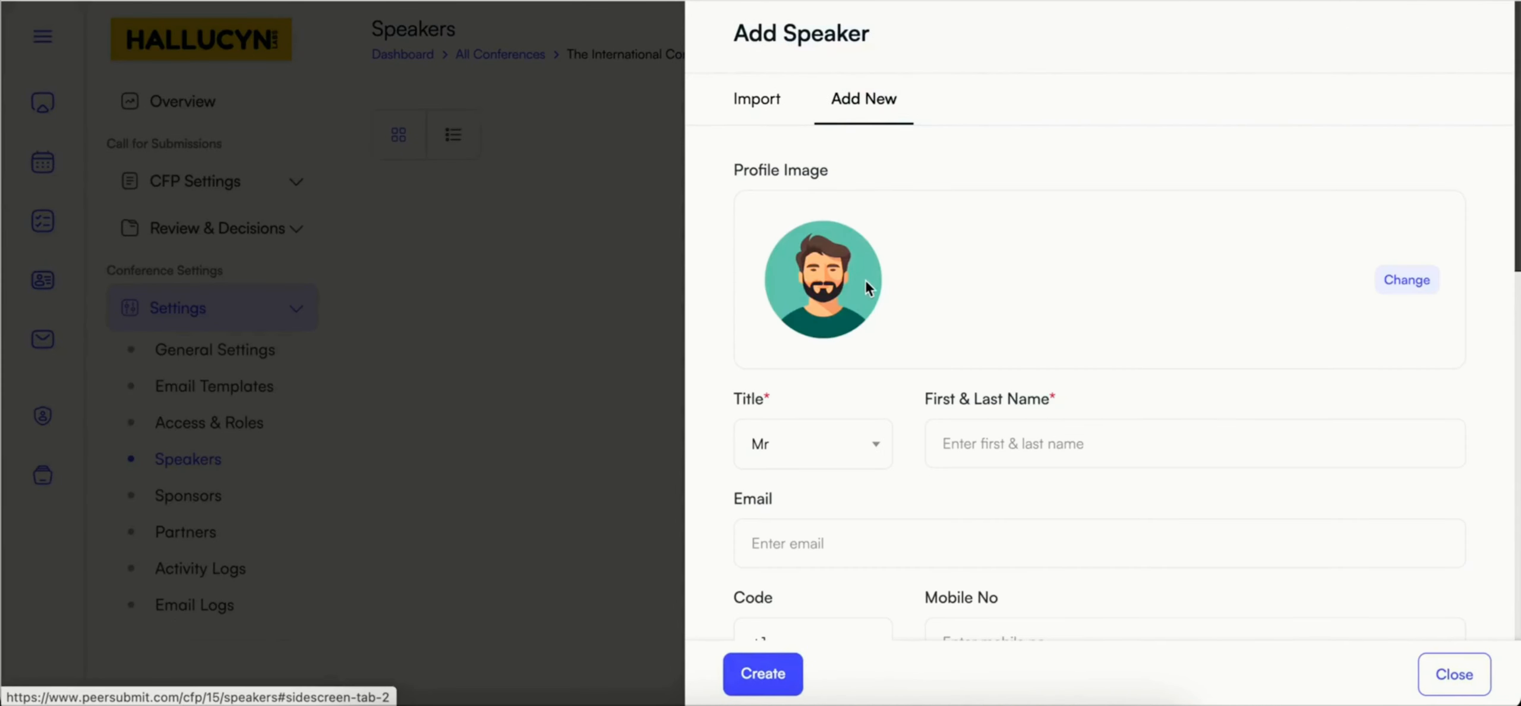
pyautogui.scroll(-2, 865, 281)
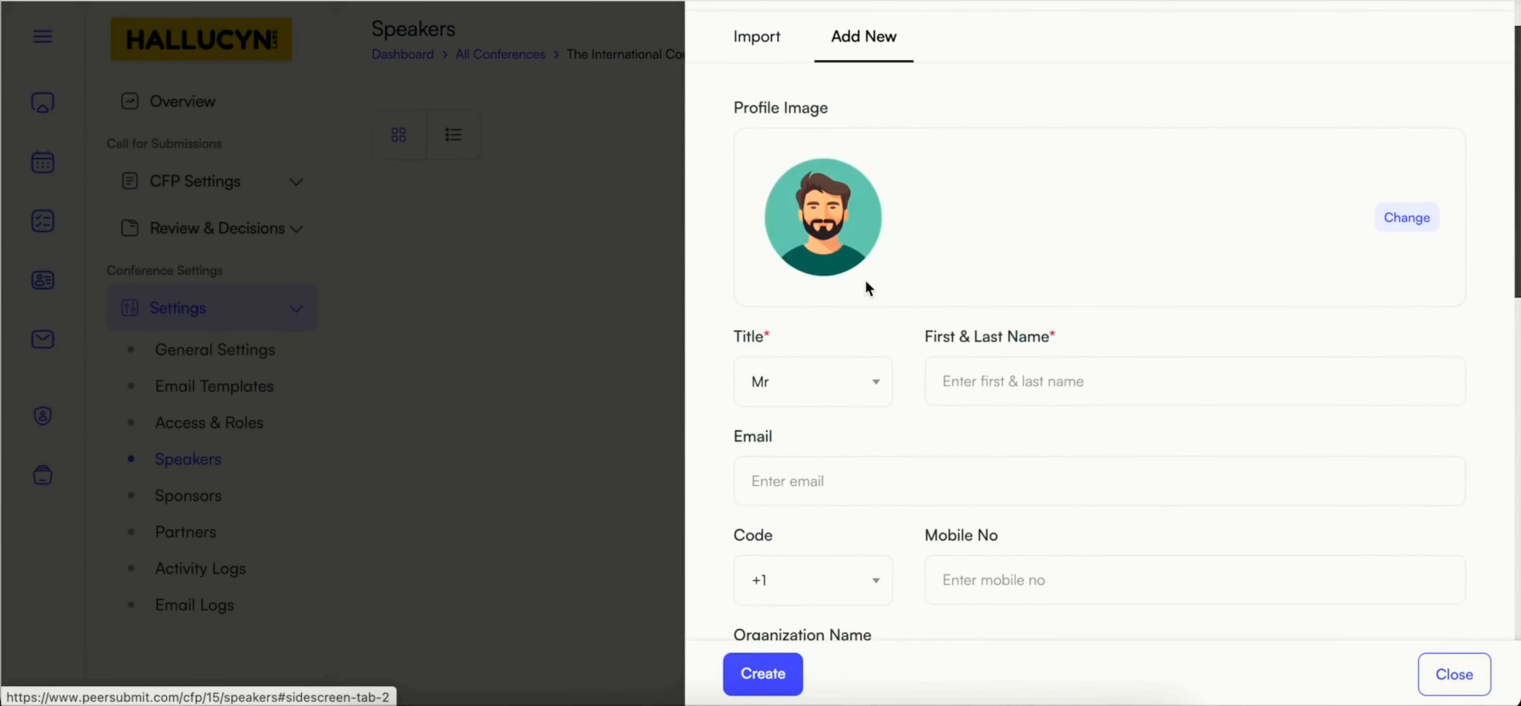
pyautogui.scroll(-3, 866, 280)
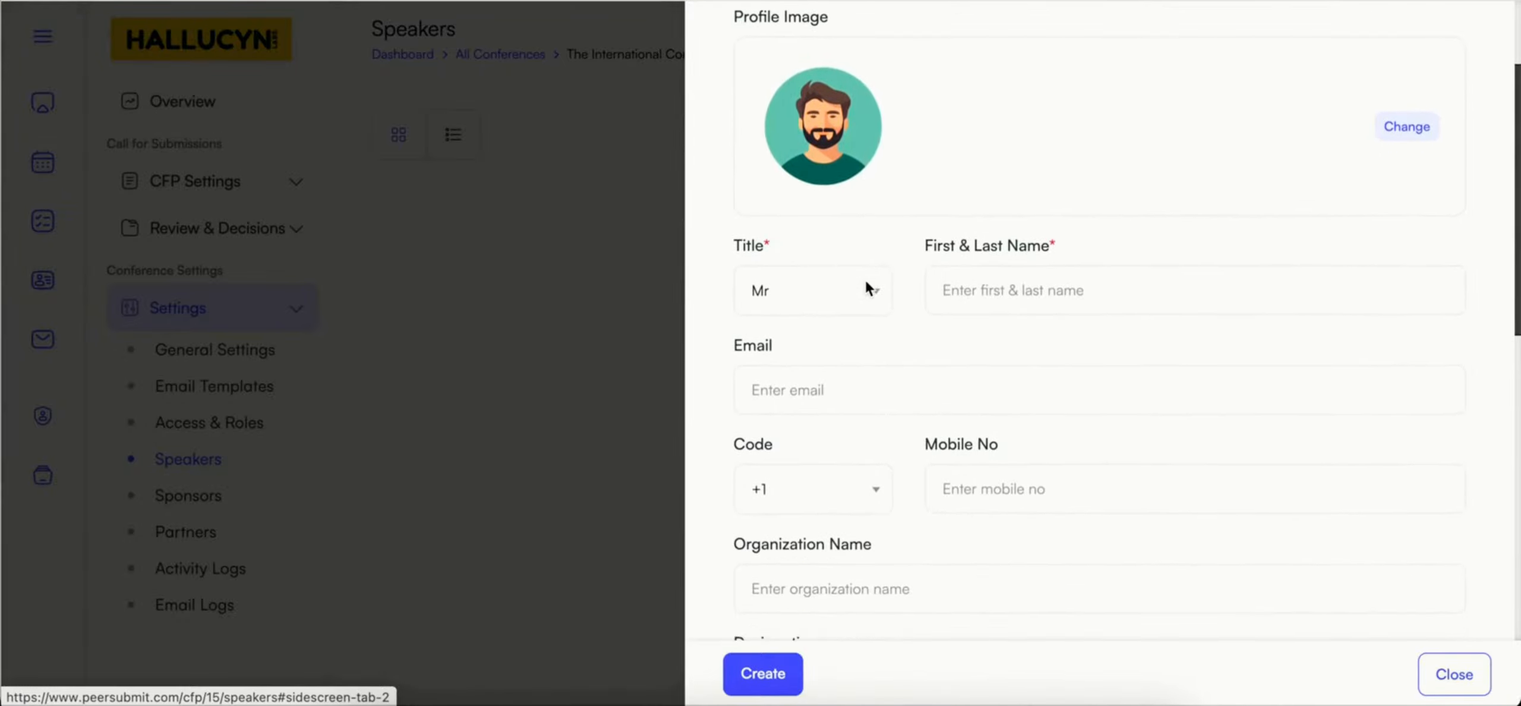
pyautogui.scroll(-4, 866, 285)
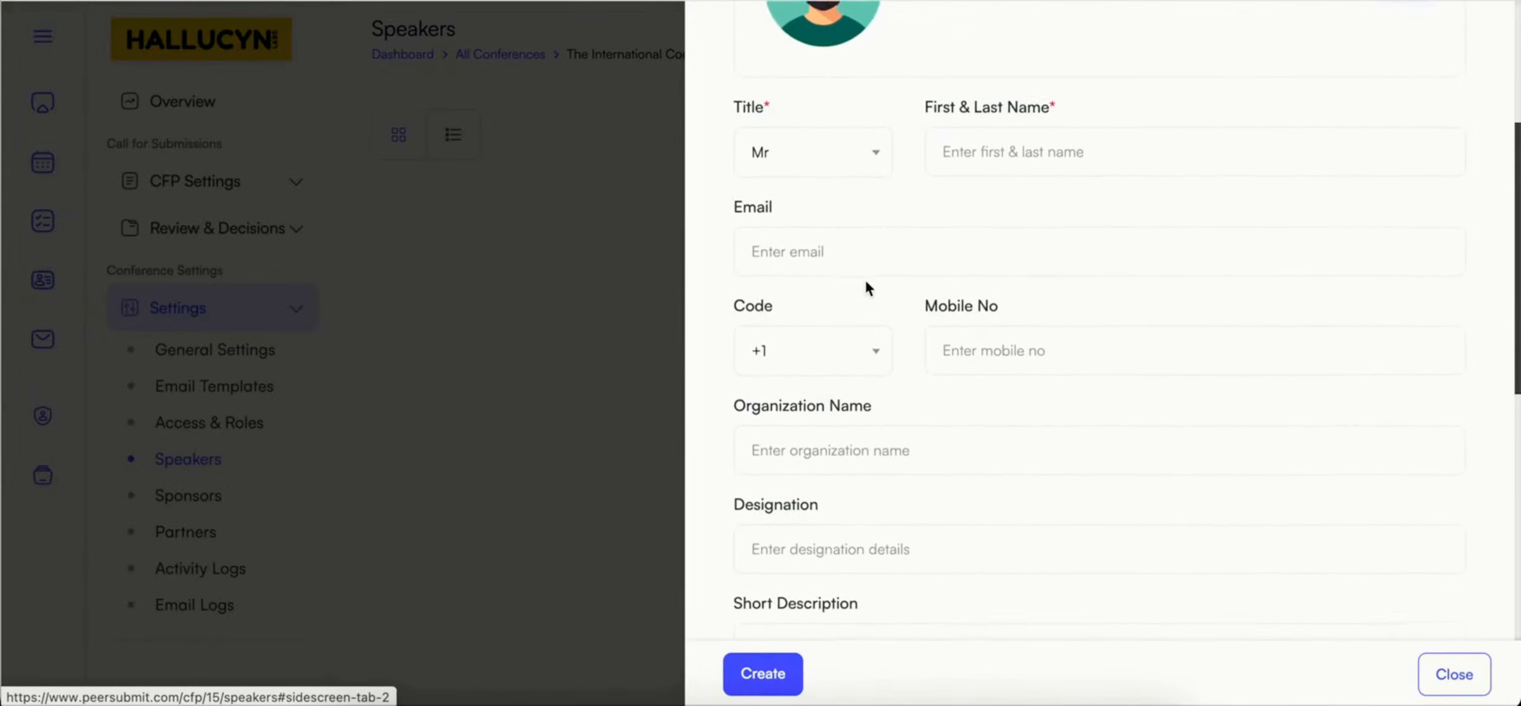
pyautogui.scroll(-7, 866, 282)
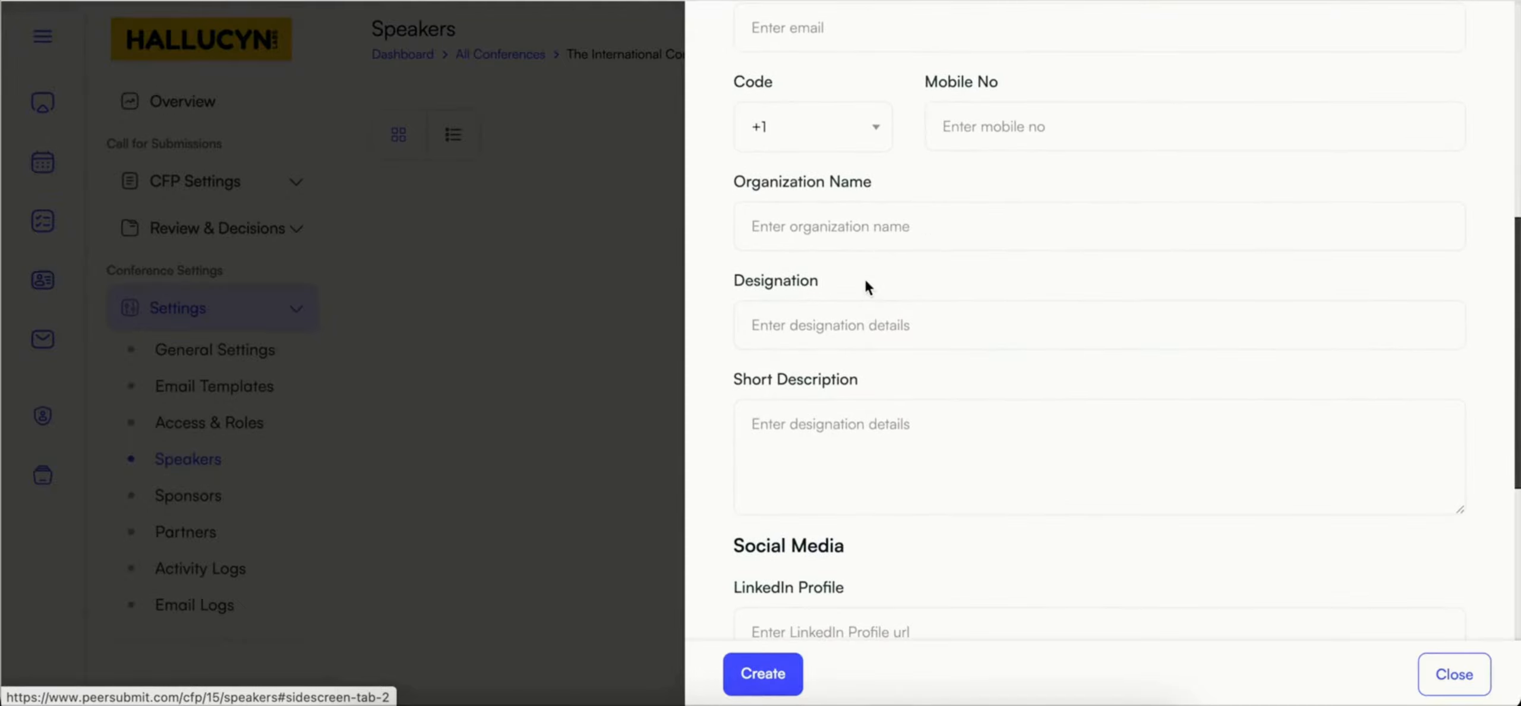
pyautogui.scroll(-11, 865, 281)
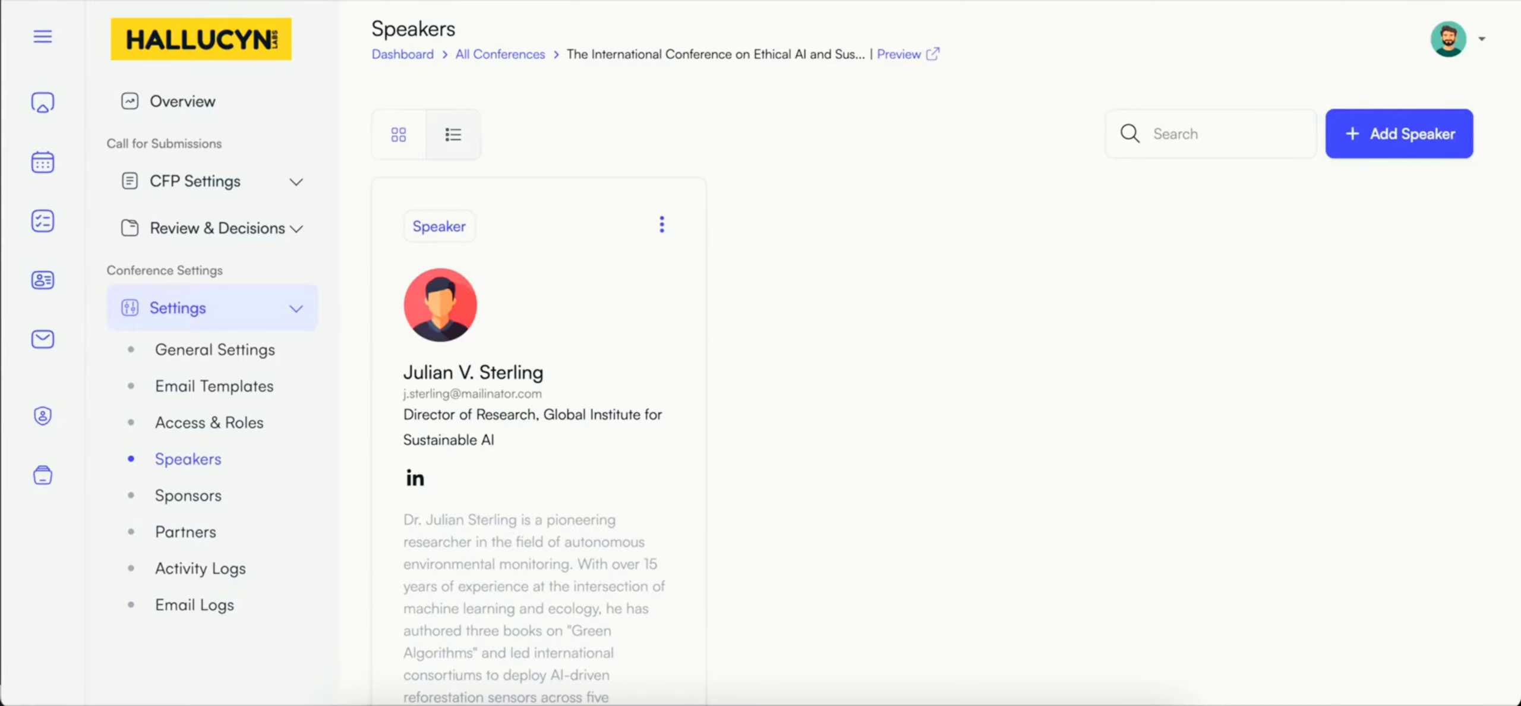
# Step: Examine the conference's sponsor entries and its partner entries, including their types, websites and descriptions
pyautogui.click(210, 504)
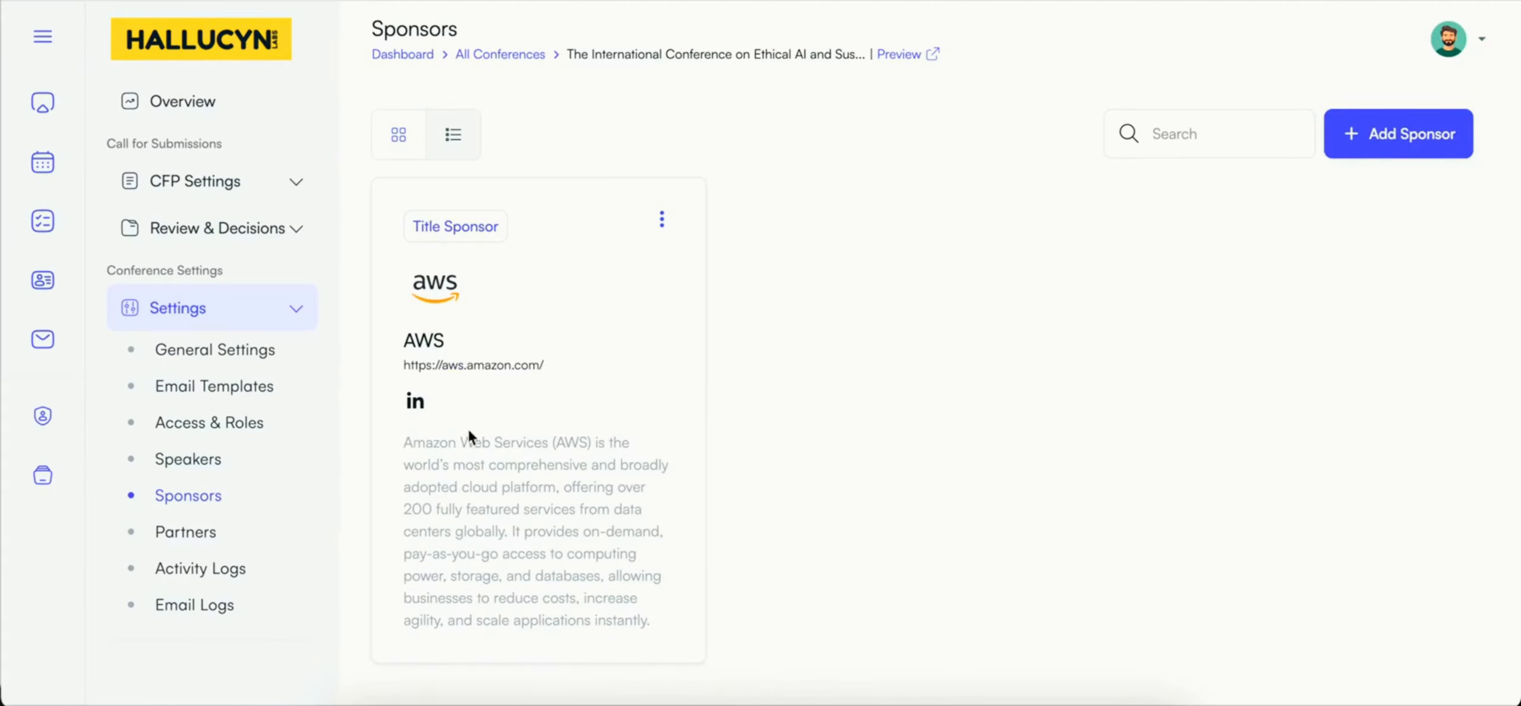
pyautogui.scroll(-1, 468, 430)
pyautogui.click(212, 530)
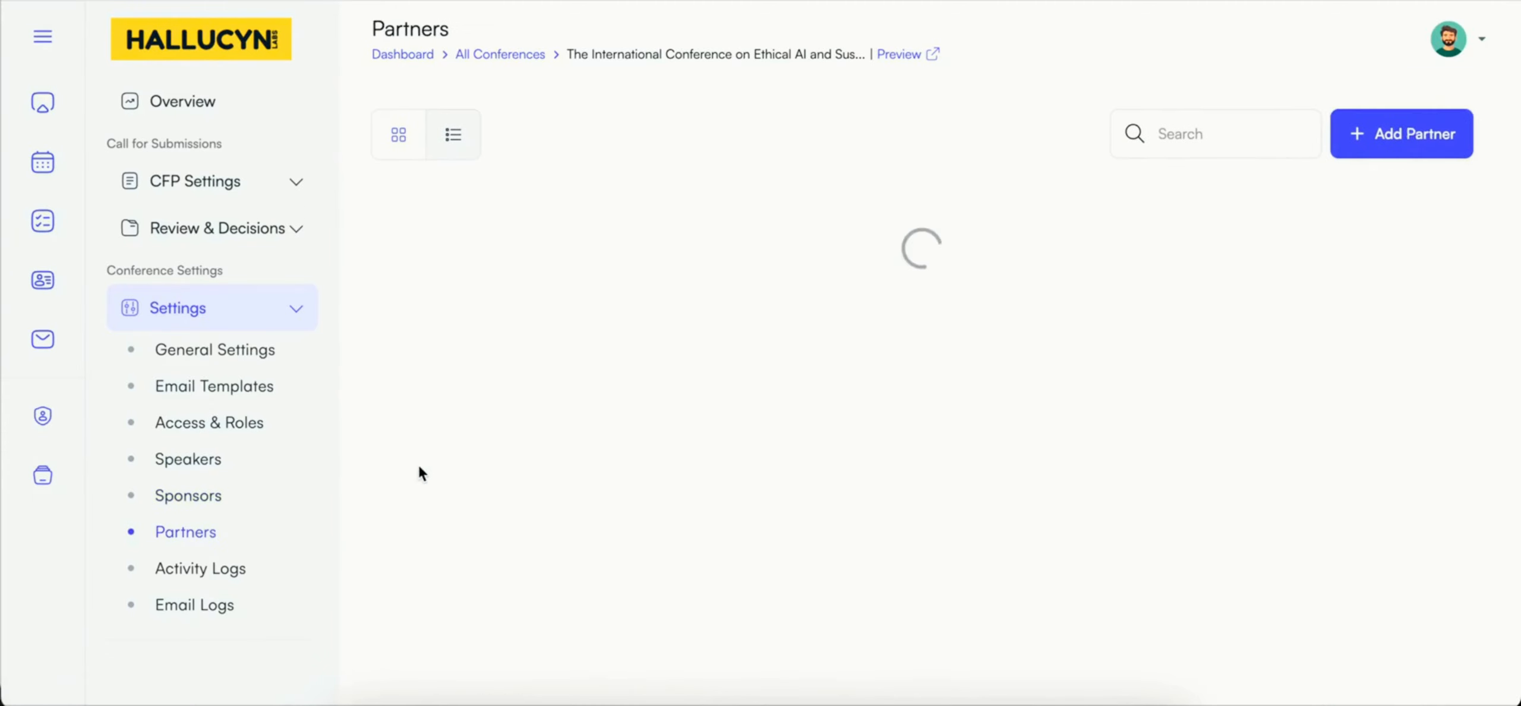
pyautogui.scroll(-1, 419, 472)
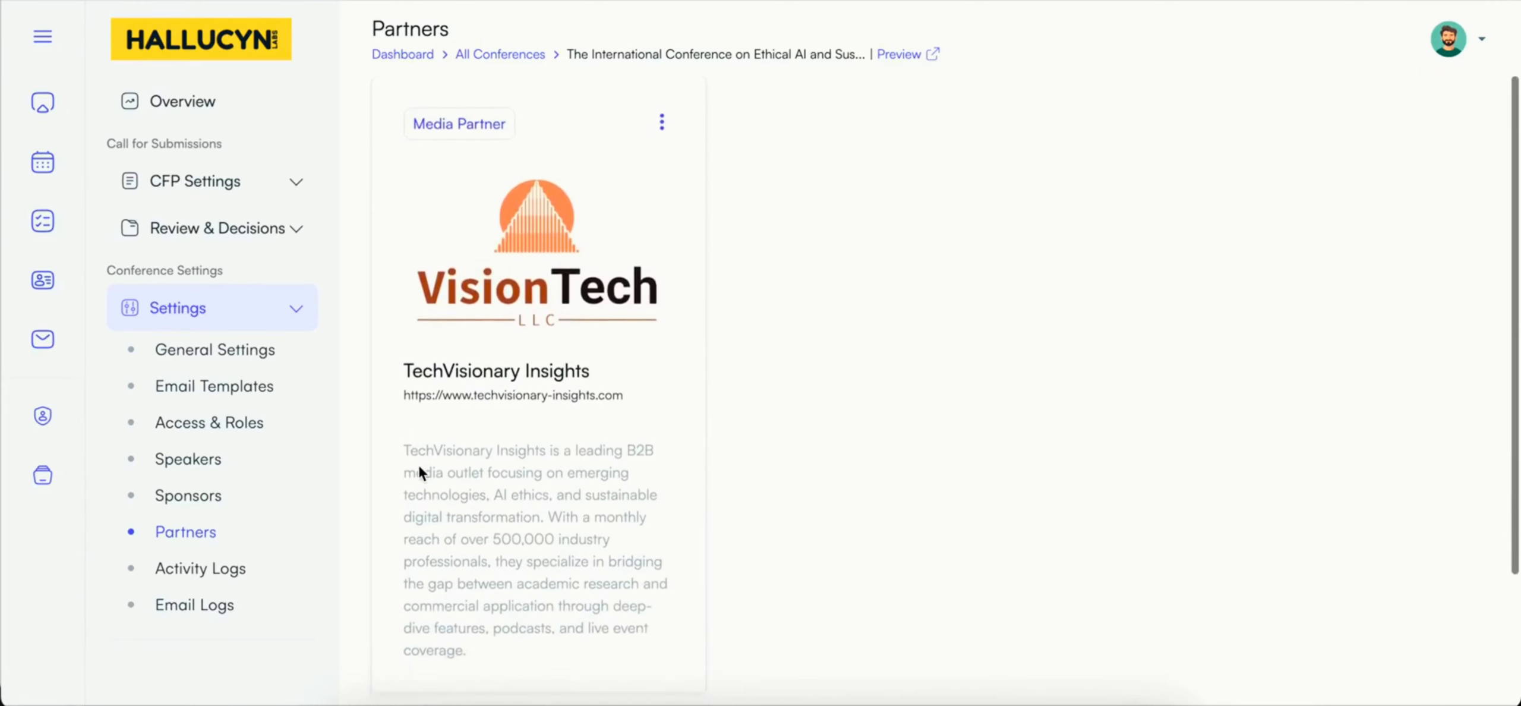
pyautogui.scroll(1, 891, 326)
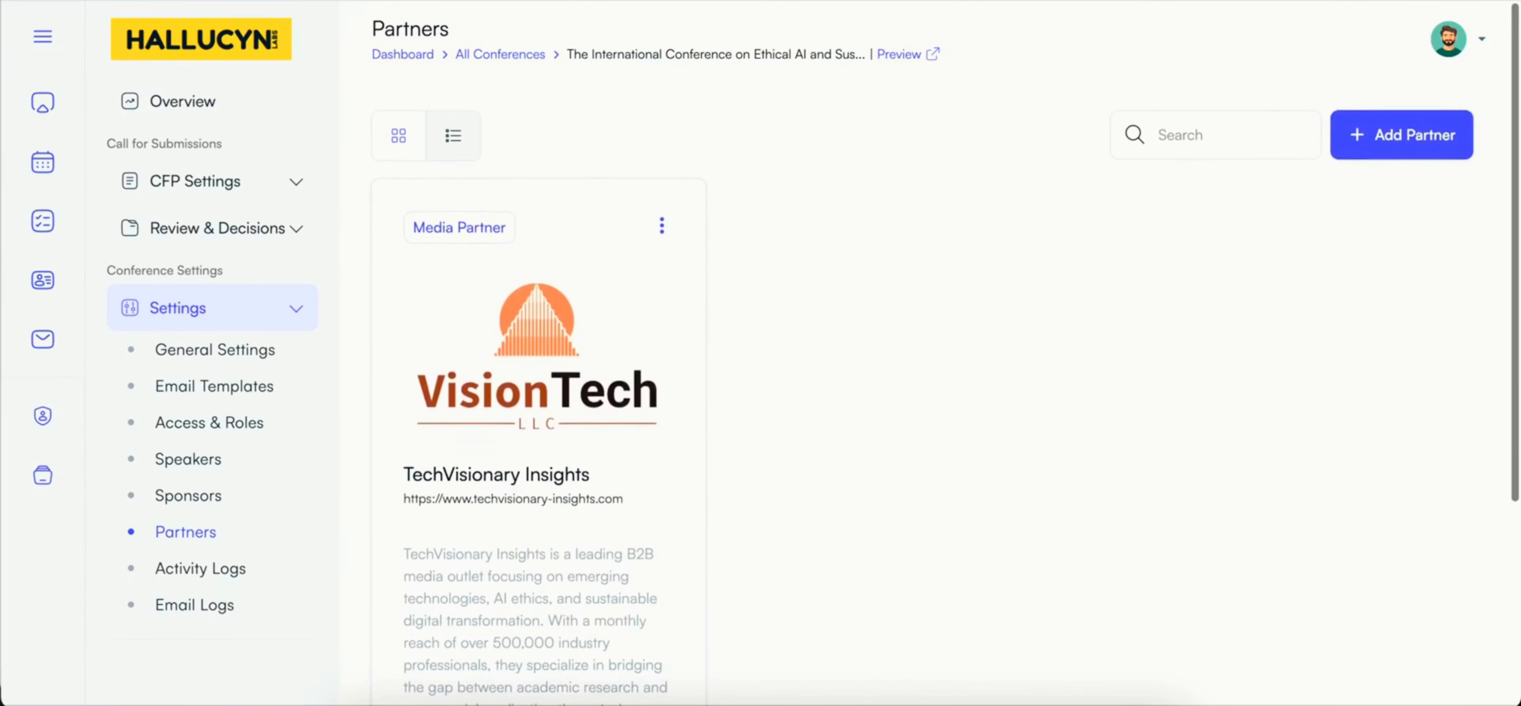
pyautogui.scroll(-3, 419, 472)
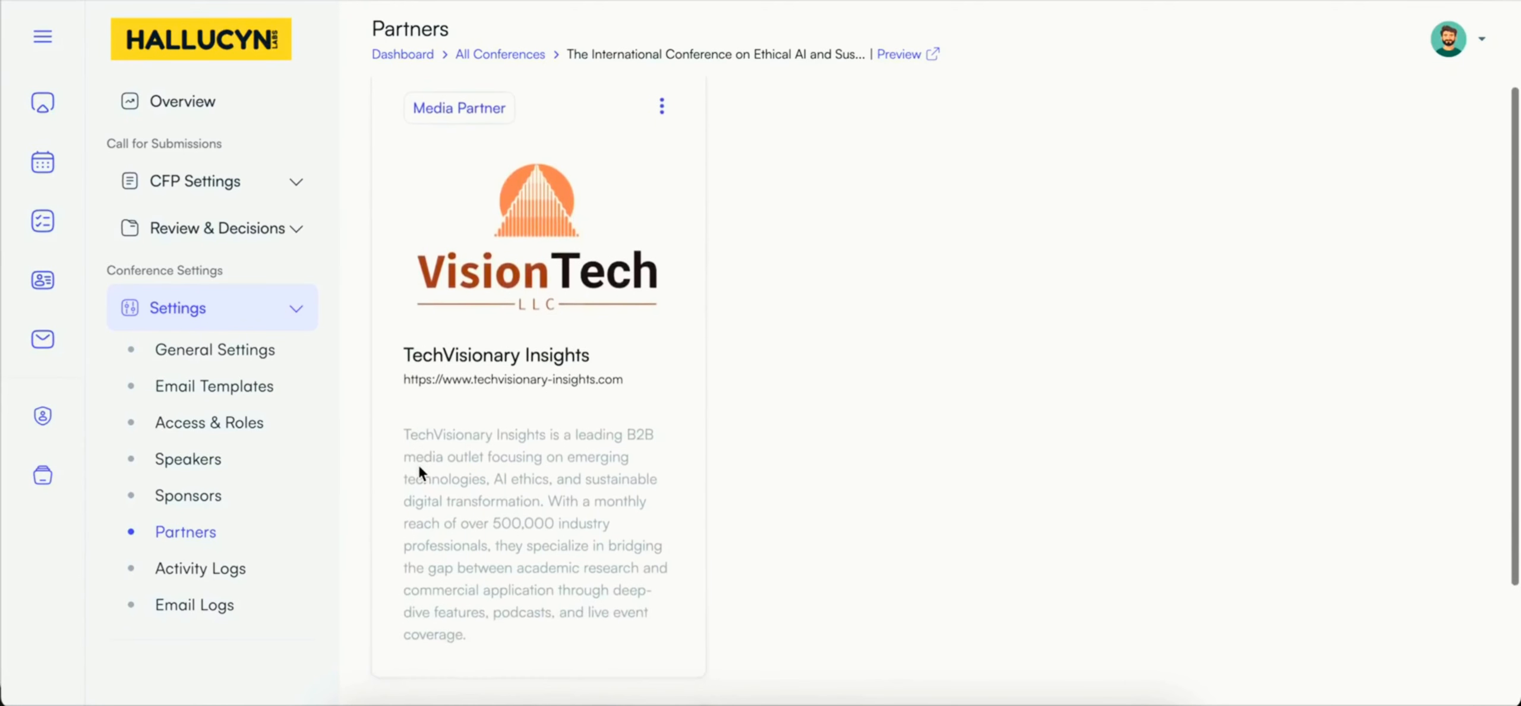
pyautogui.scroll(2, 419, 469)
pyautogui.scroll(1, 892, 332)
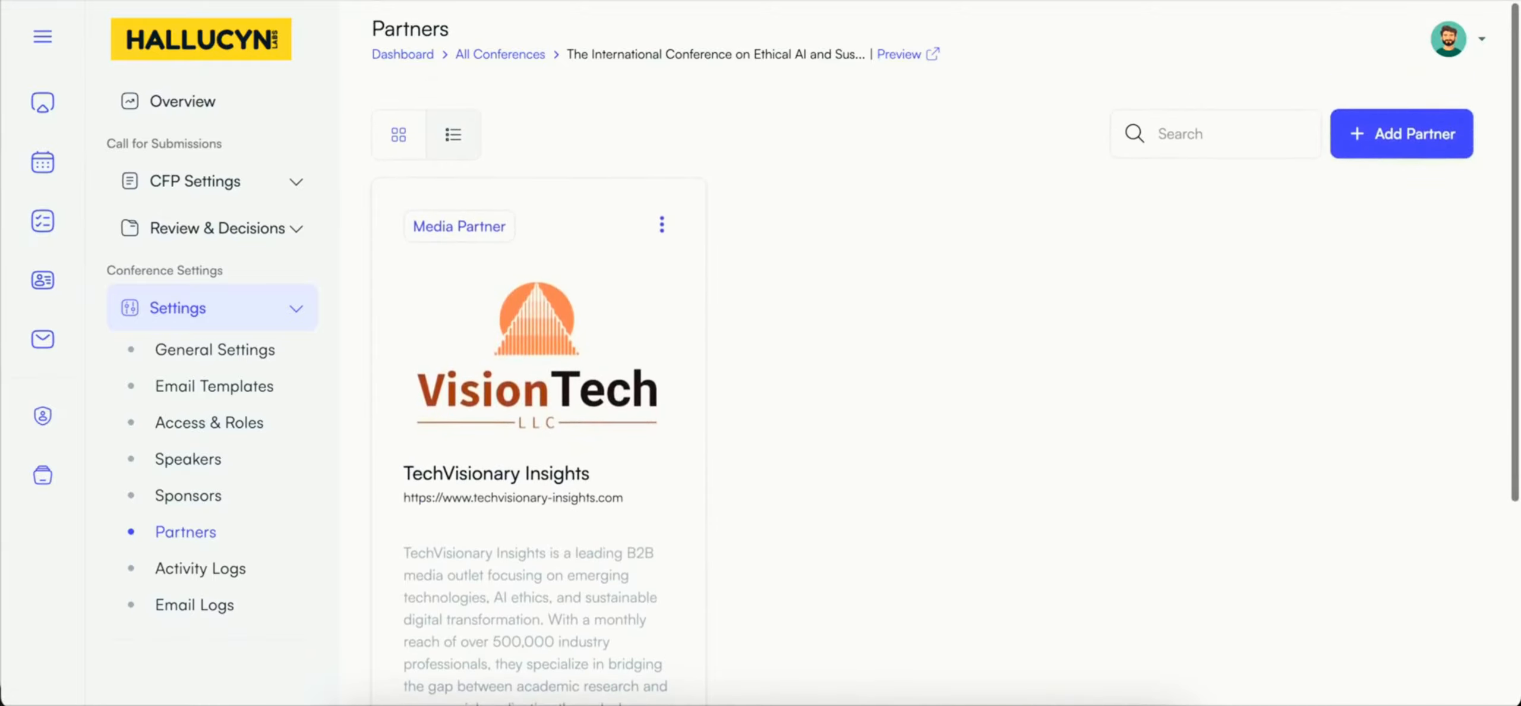
# Step: Open the CFP submission settings and review the submission dates, review deadline, assignment mode, blindness settings and submission limit
pyautogui.click(243, 186)
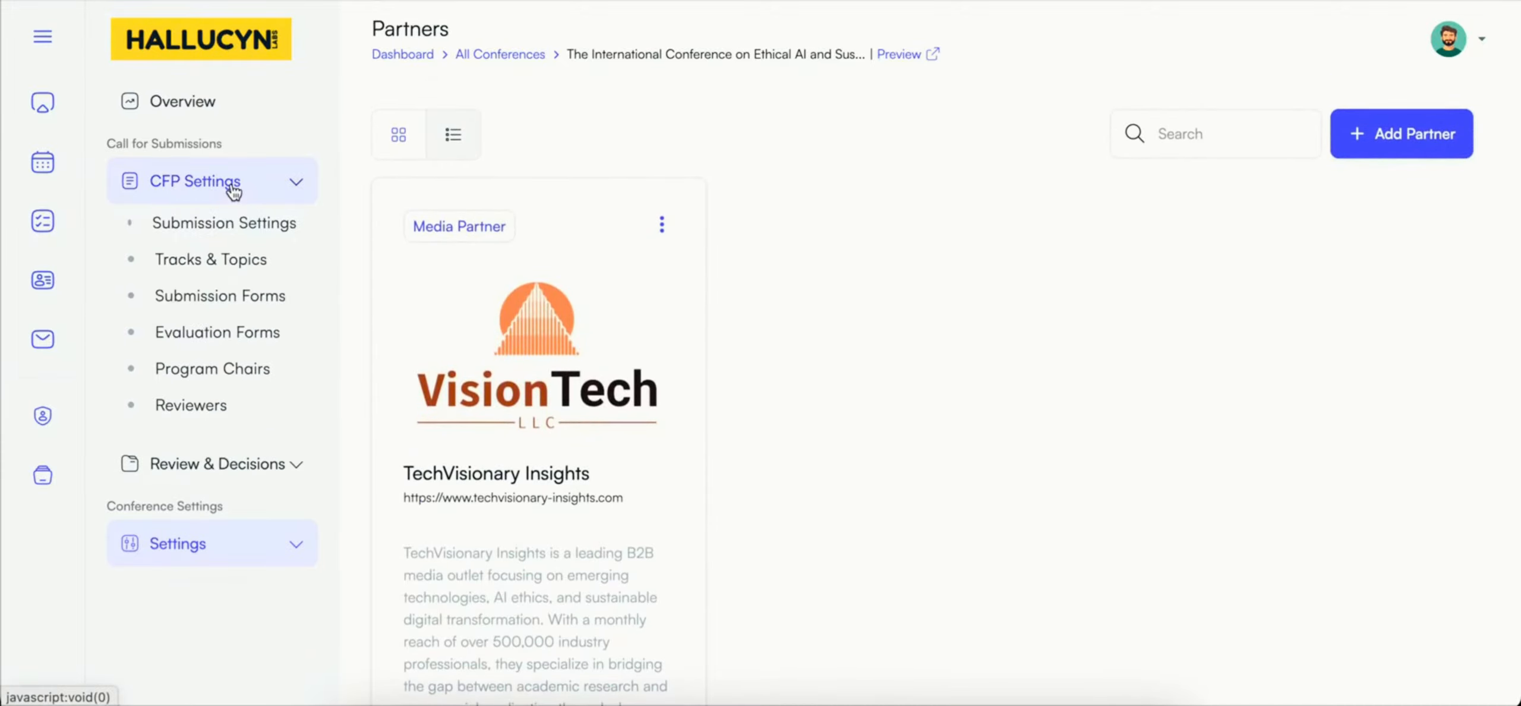
pyautogui.click(240, 224)
pyautogui.scroll(-1, 647, 355)
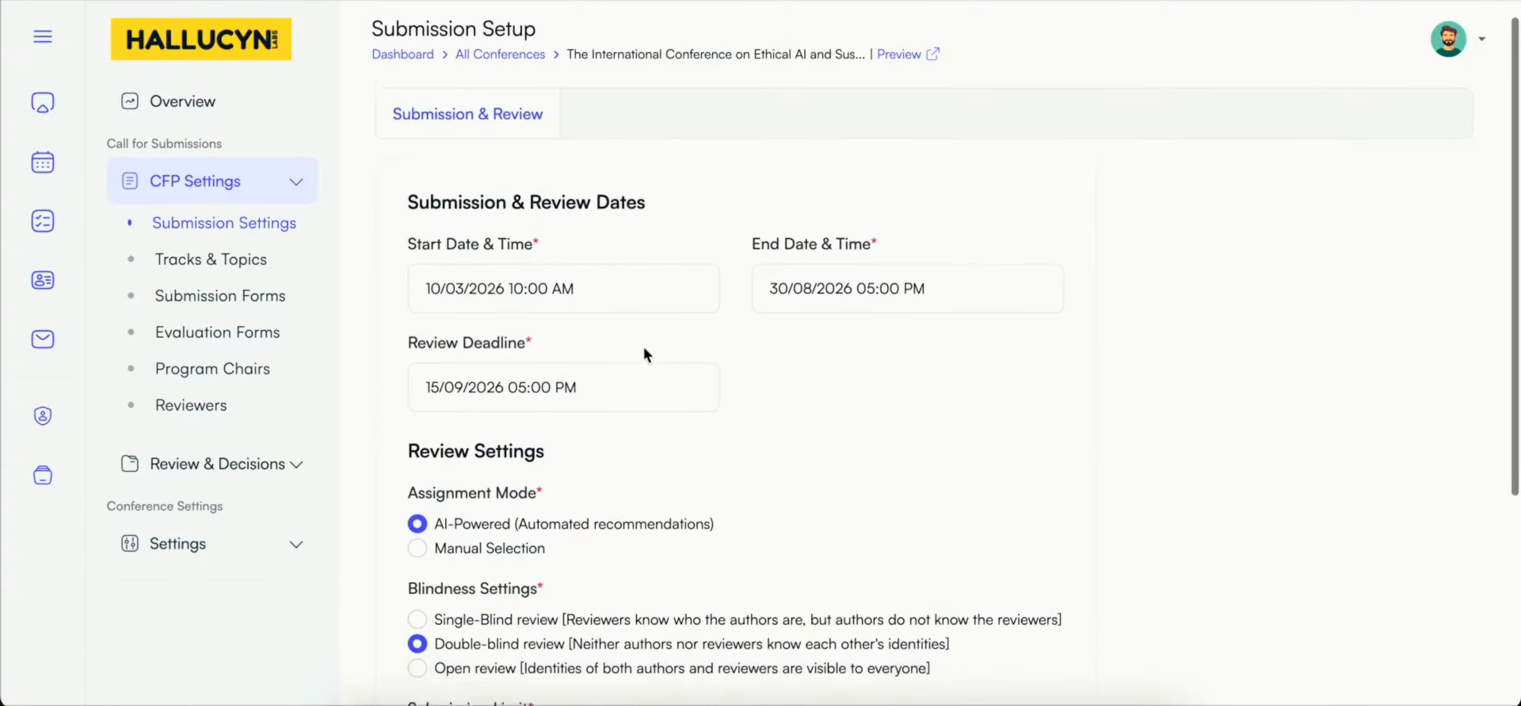
pyautogui.scroll(-1, 646, 355)
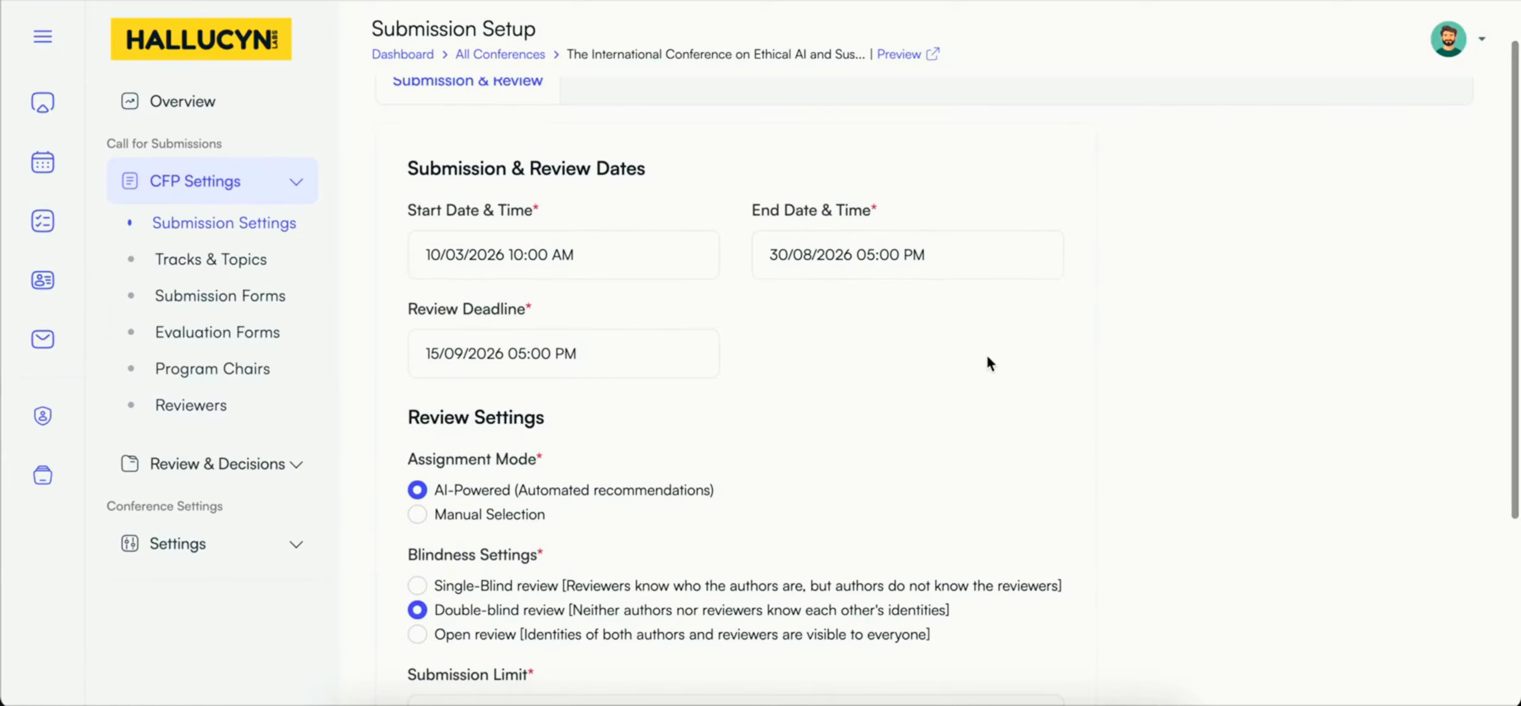
pyautogui.scroll(-1, 990, 363)
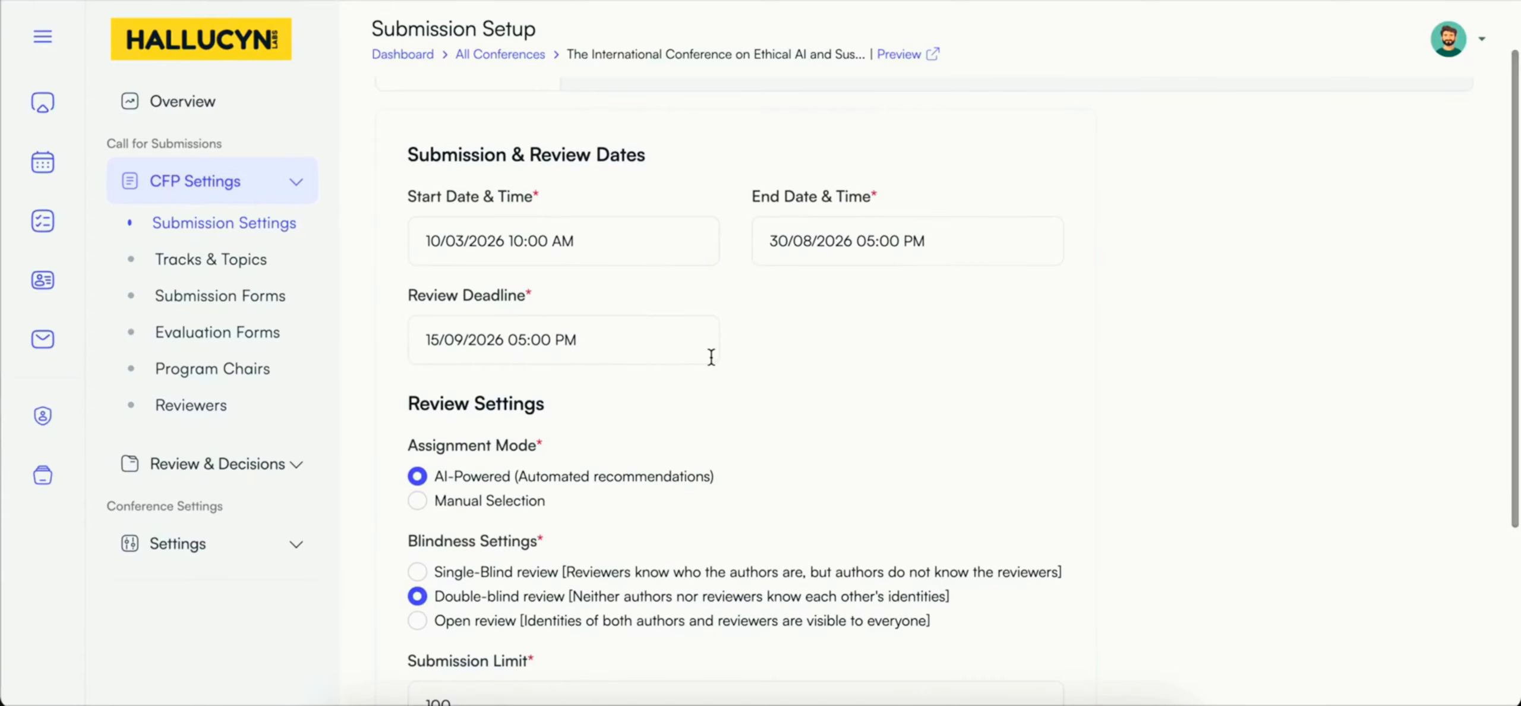
pyautogui.scroll(-3, 711, 357)
pyautogui.scroll(-5, 711, 358)
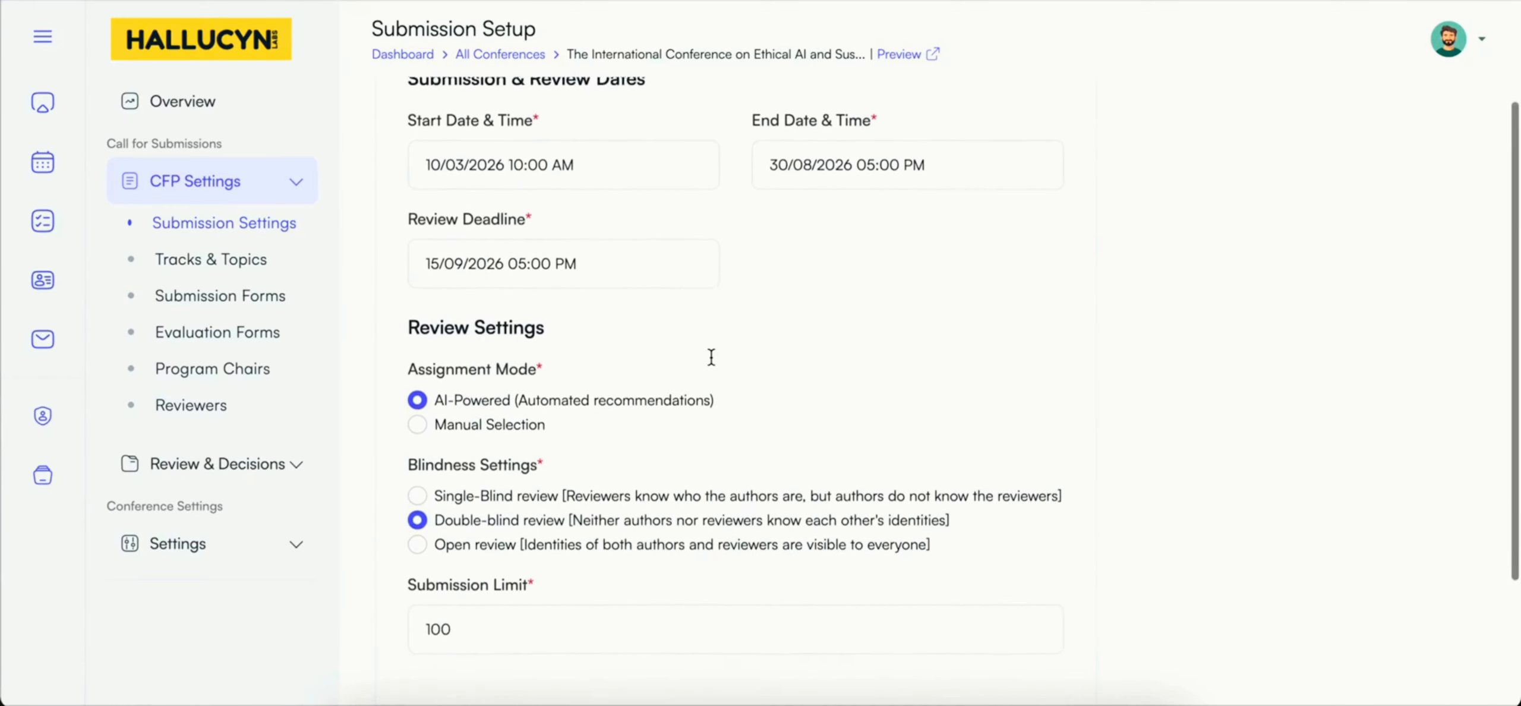
pyautogui.scroll(-1, 712, 357)
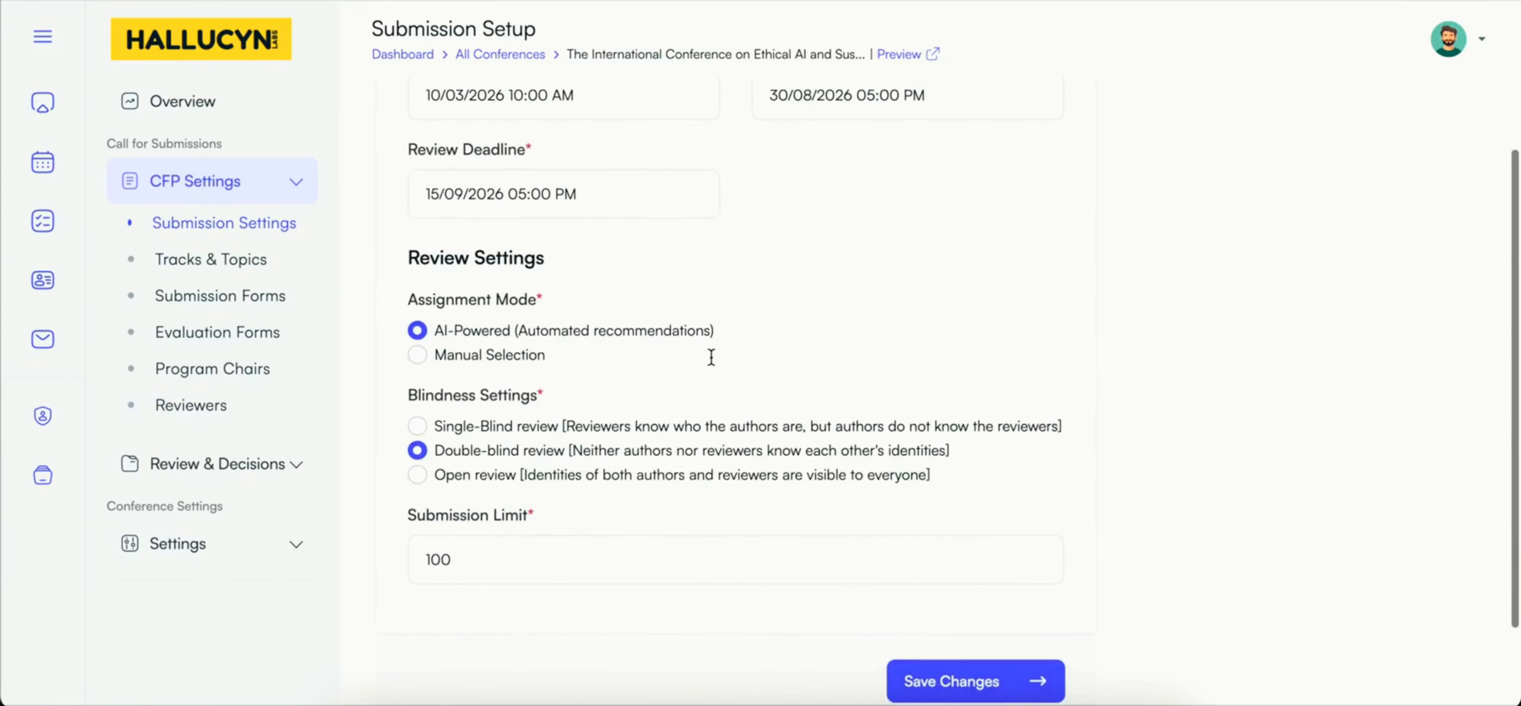
pyautogui.scroll(1, 712, 357)
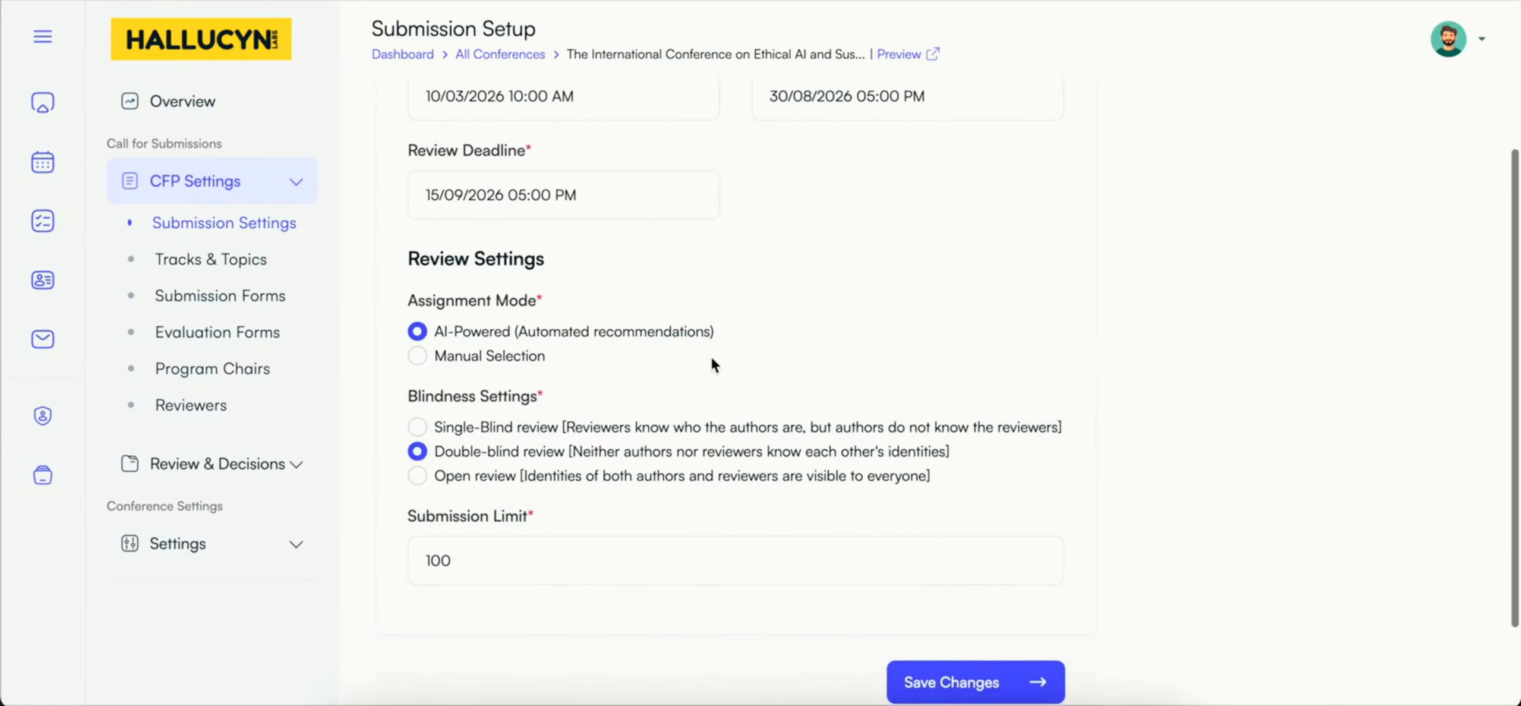
# Step: Examine the assignment mode options, the three blindness options and the submission limit in the conference's review settings
pyautogui.scroll(-1, 712, 359)
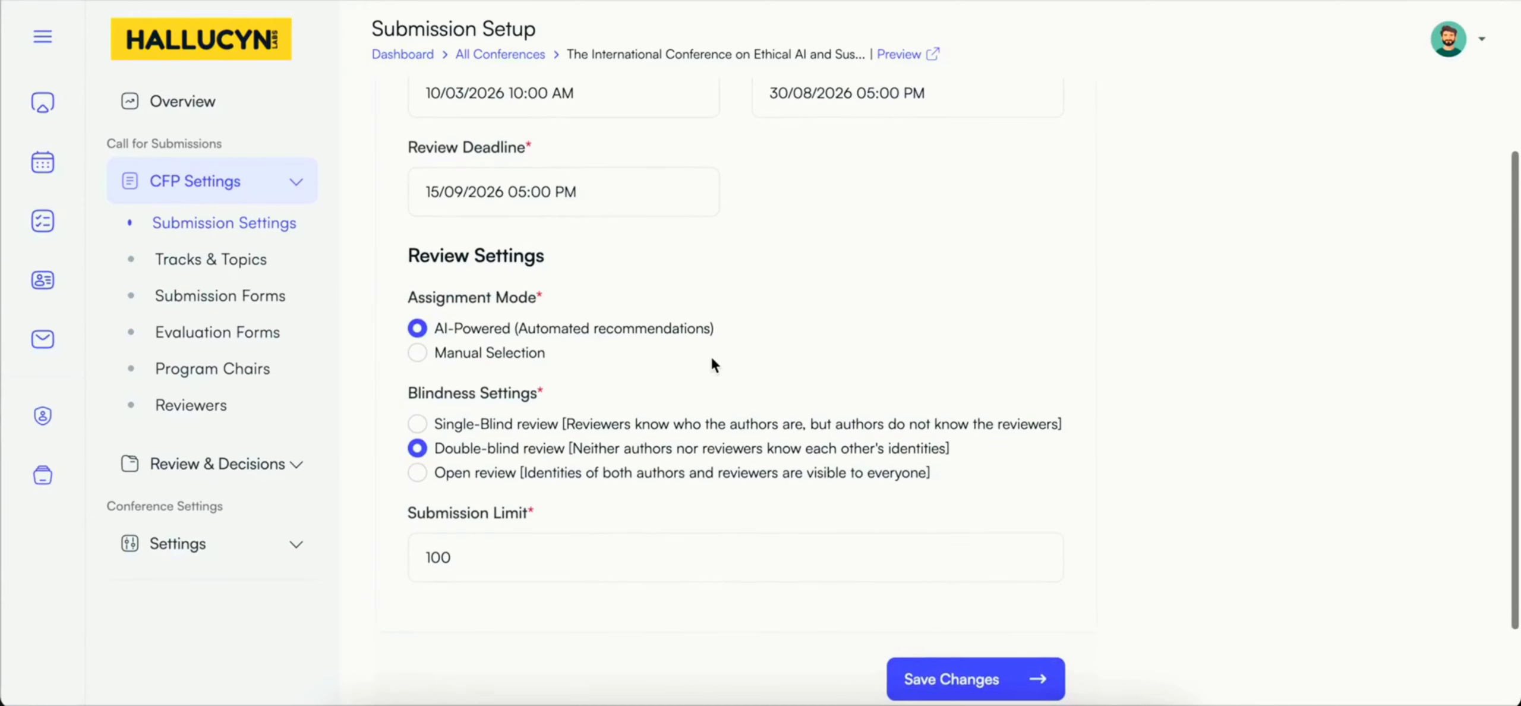
pyautogui.scroll(-1, 711, 359)
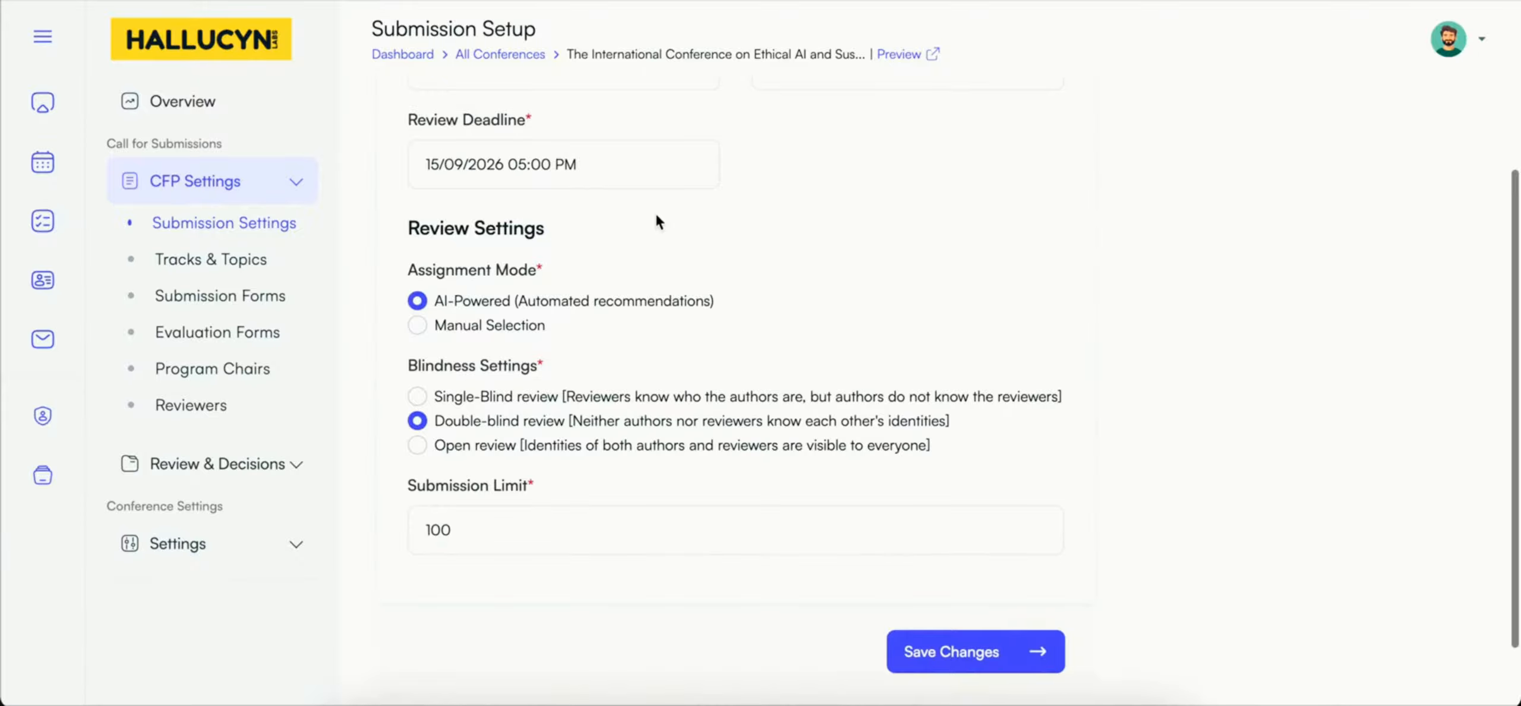
pyautogui.scroll(-1, 656, 215)
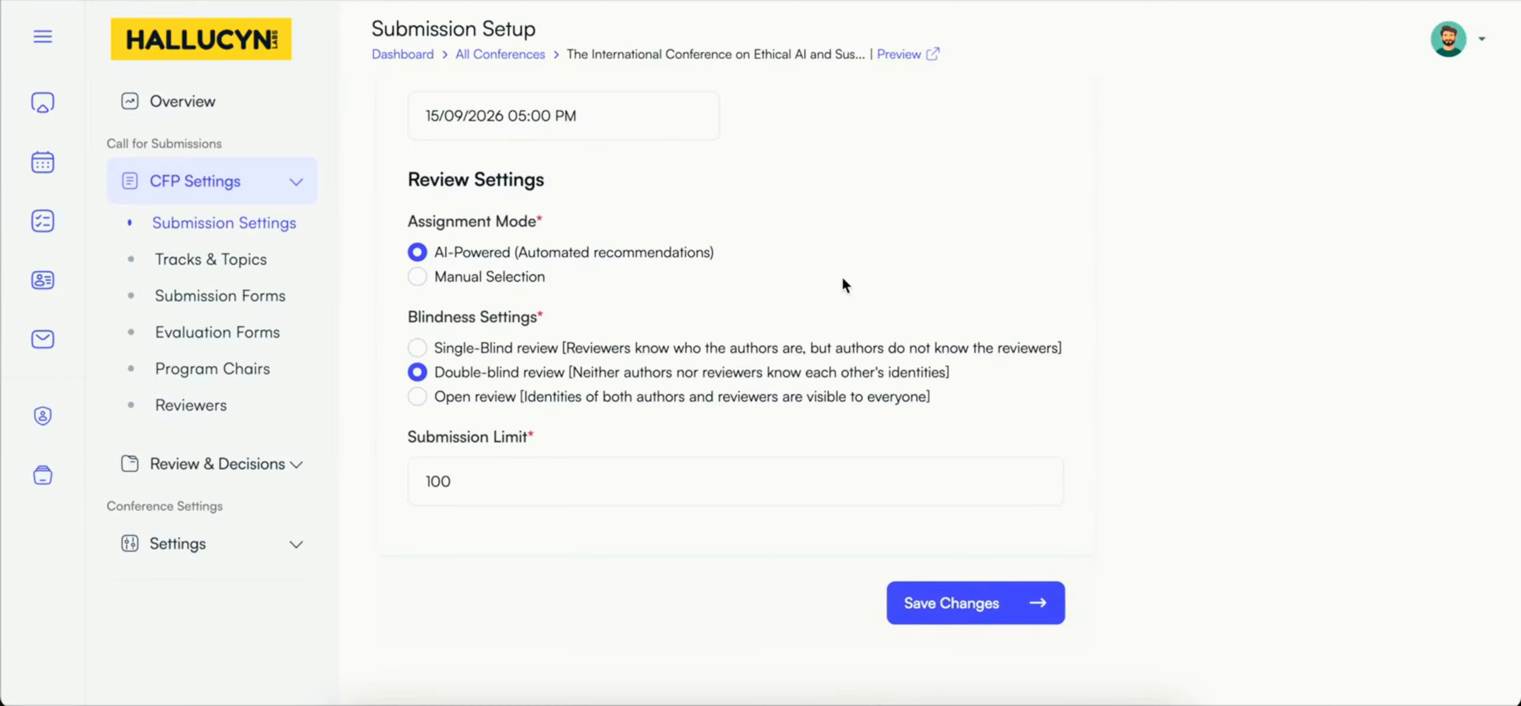
pyautogui.scroll(-1, 844, 285)
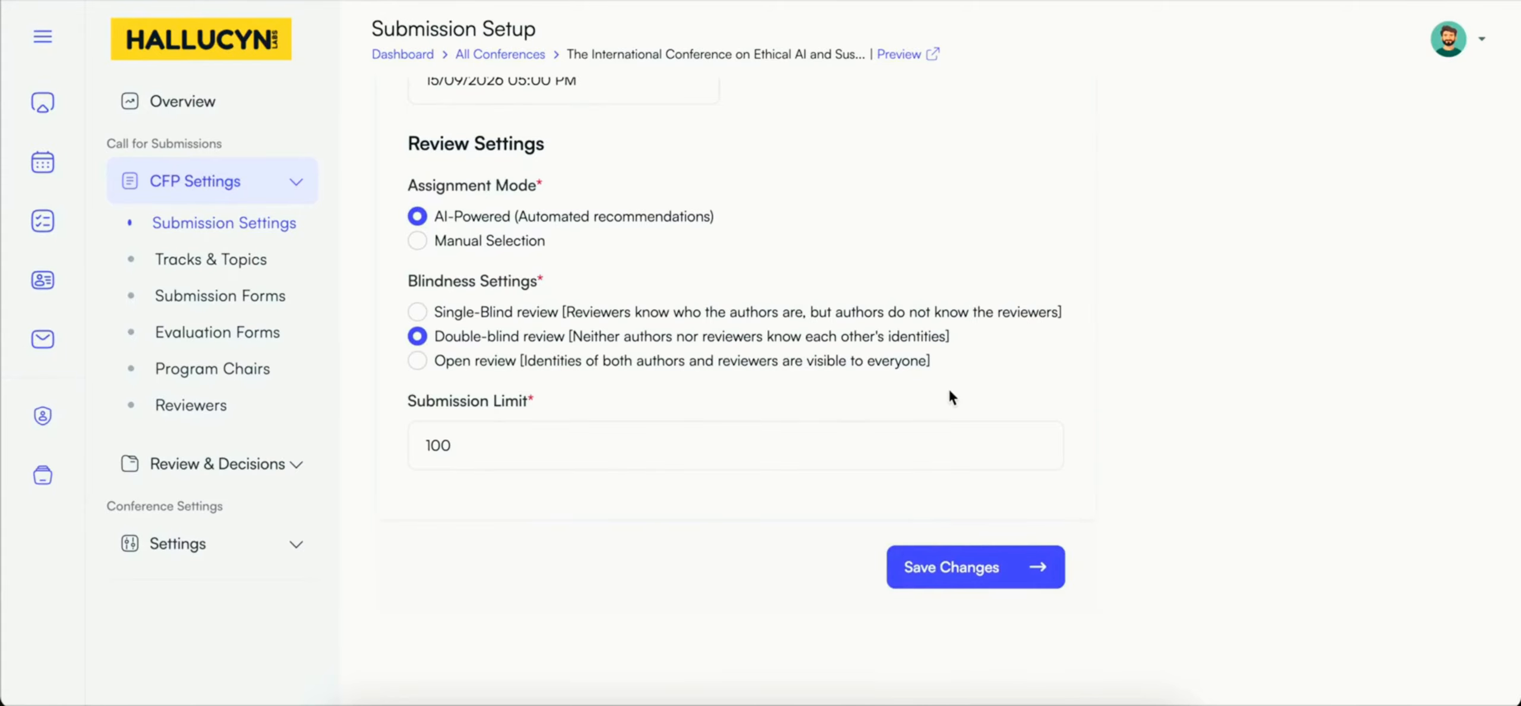
pyautogui.scroll(2, 951, 397)
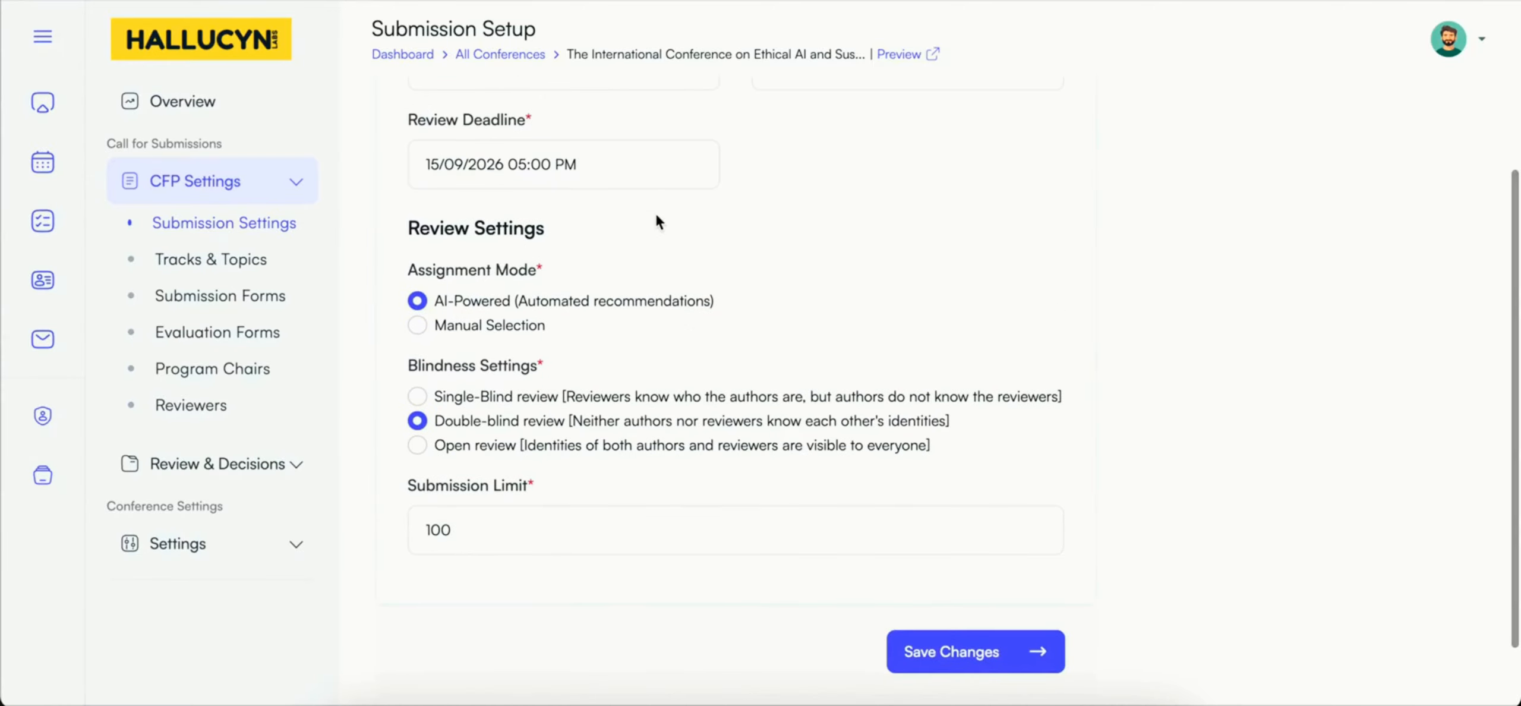
pyautogui.scroll(-1, 656, 215)
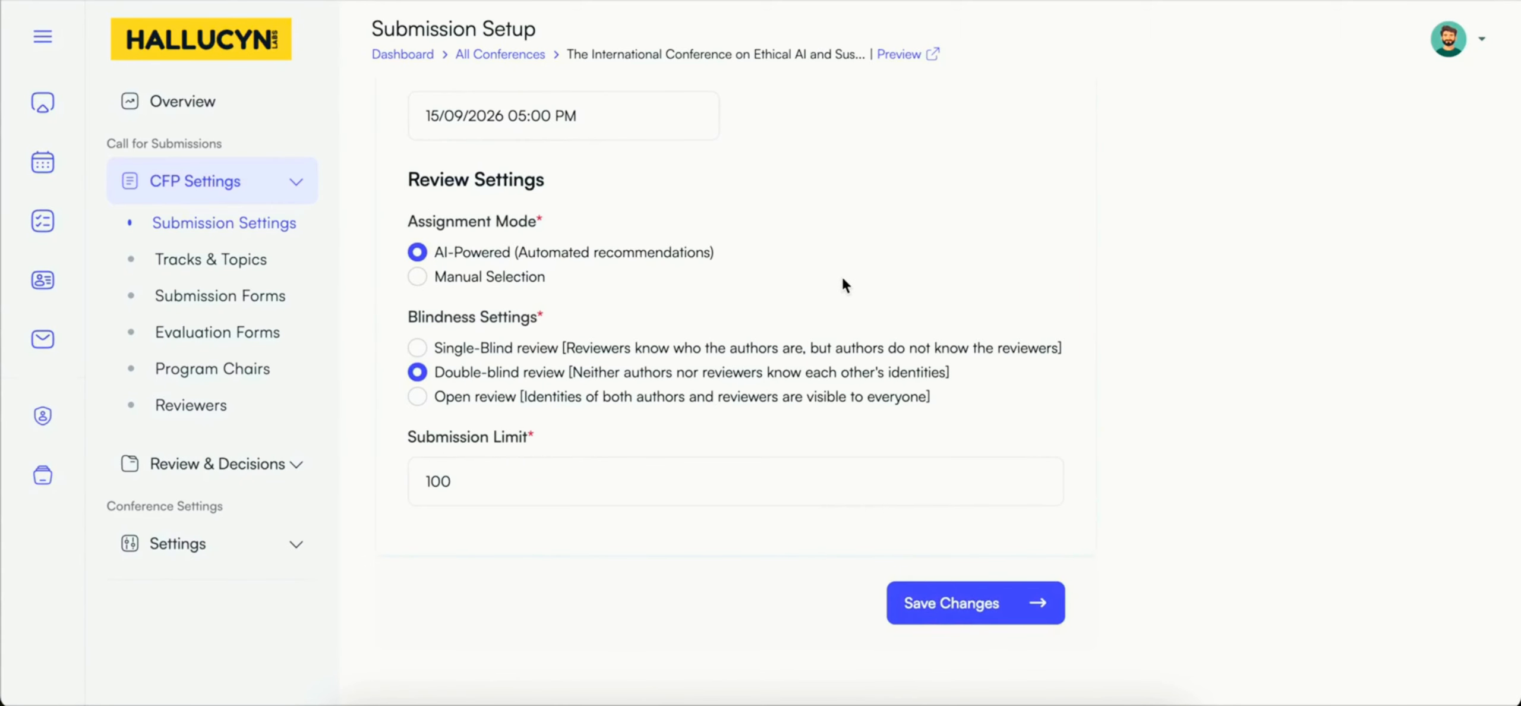
pyautogui.scroll(-1, 844, 285)
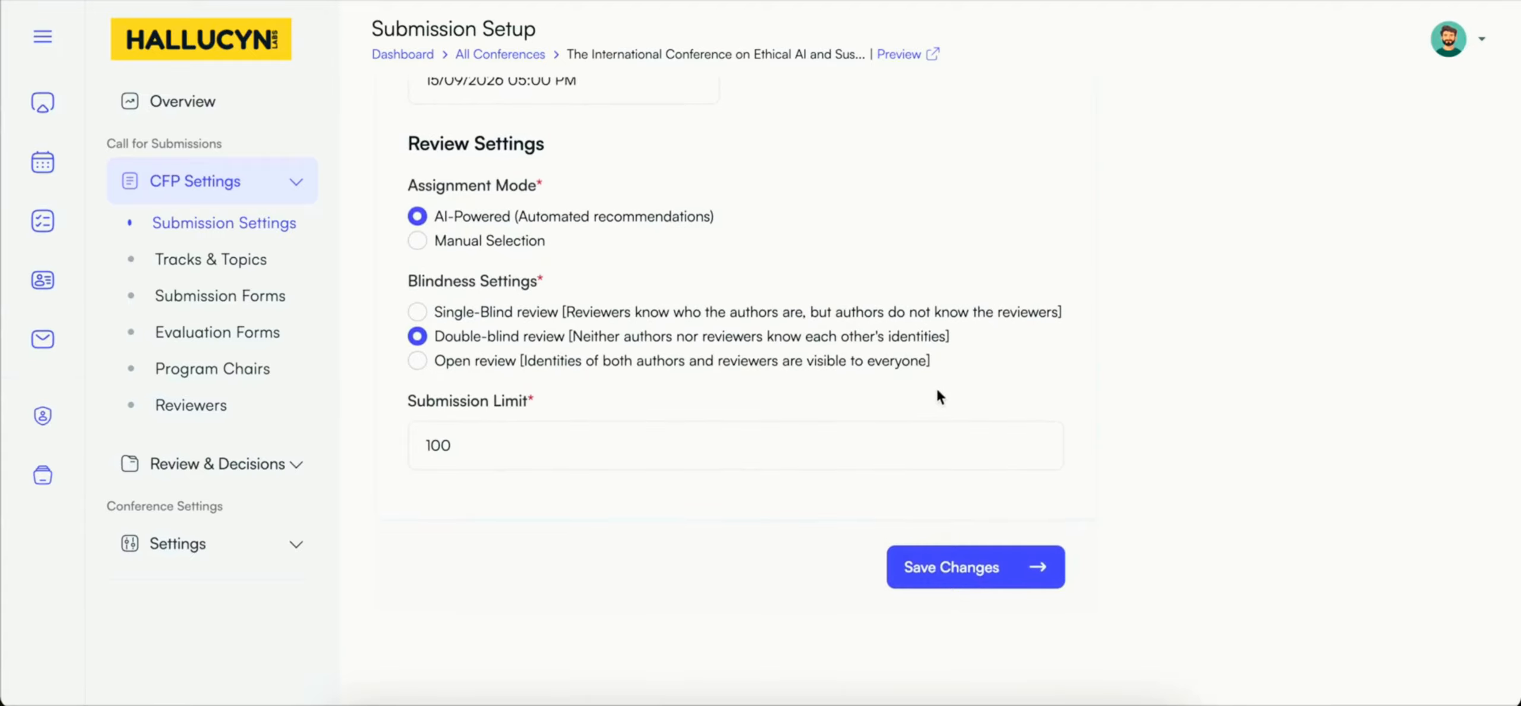
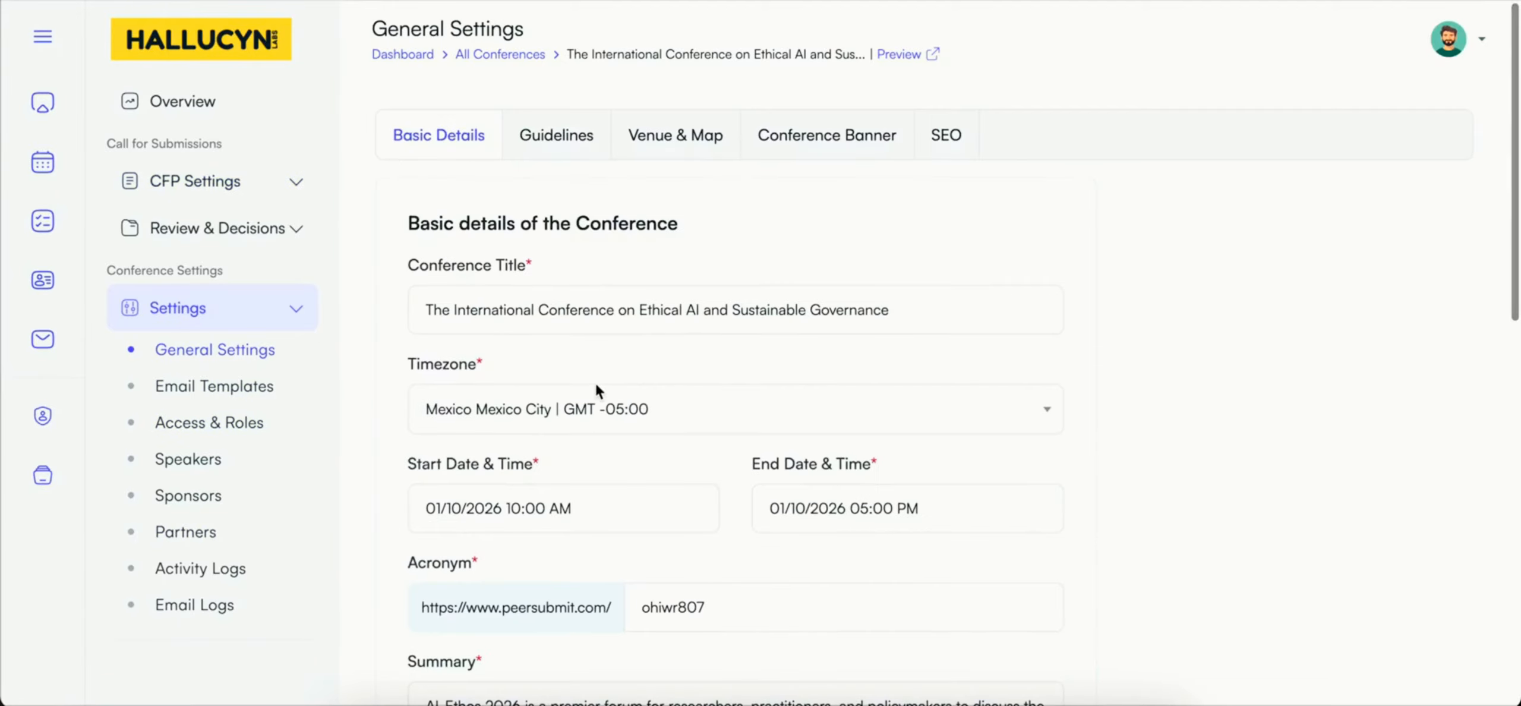
# Step: Set the conference's status to Live in the basic details and save the update
pyautogui.scroll(-7, 595, 385)
pyautogui.scroll(-7, 596, 390)
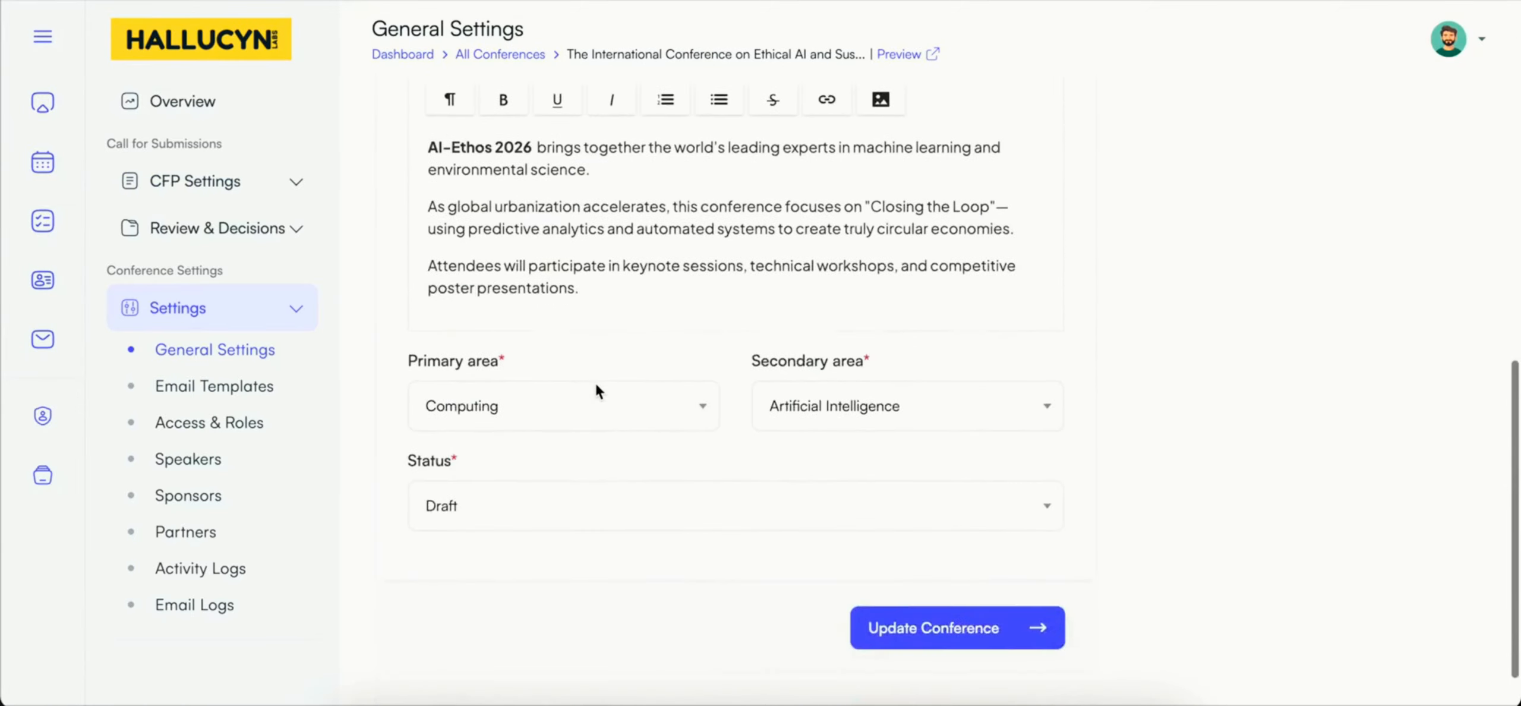
pyautogui.click(492, 443)
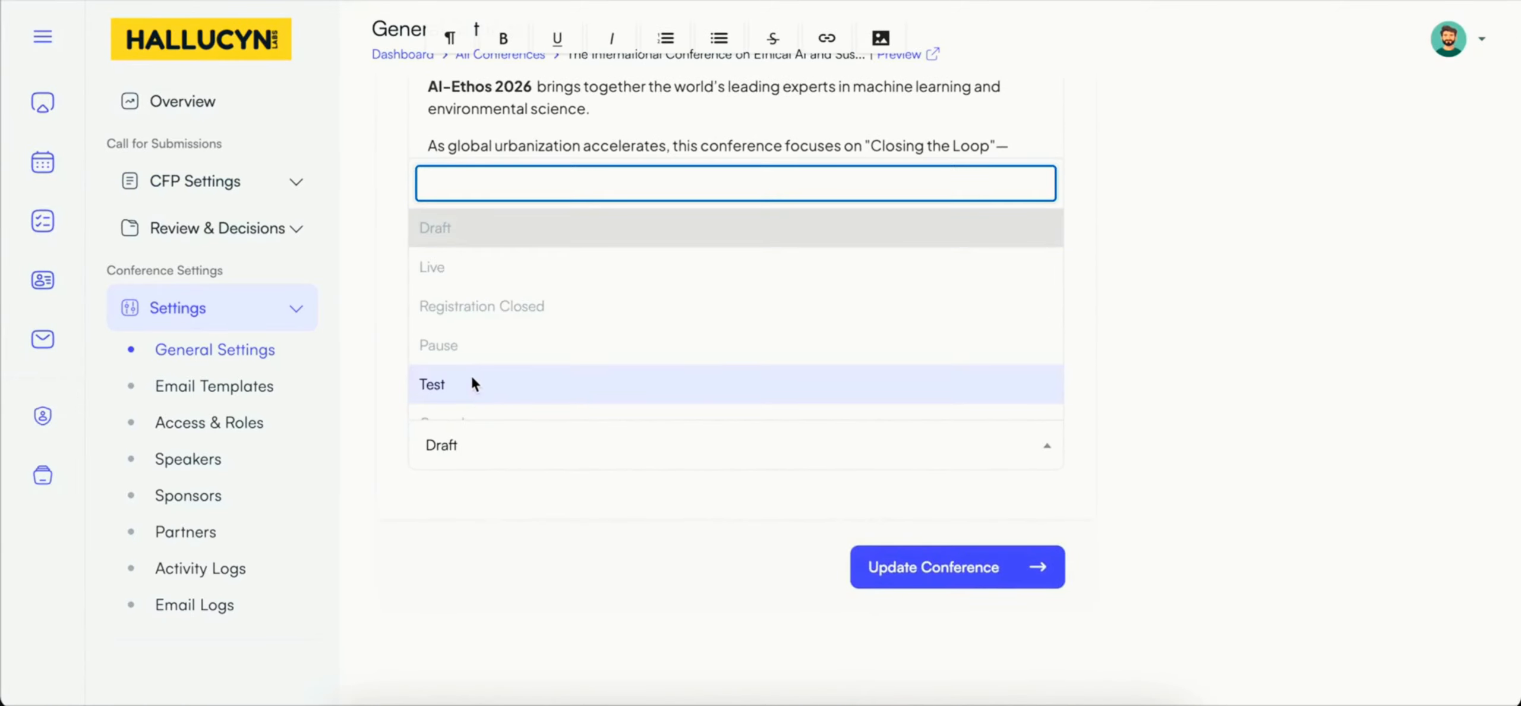
pyautogui.scroll(-1, 471, 376)
pyautogui.click(447, 246)
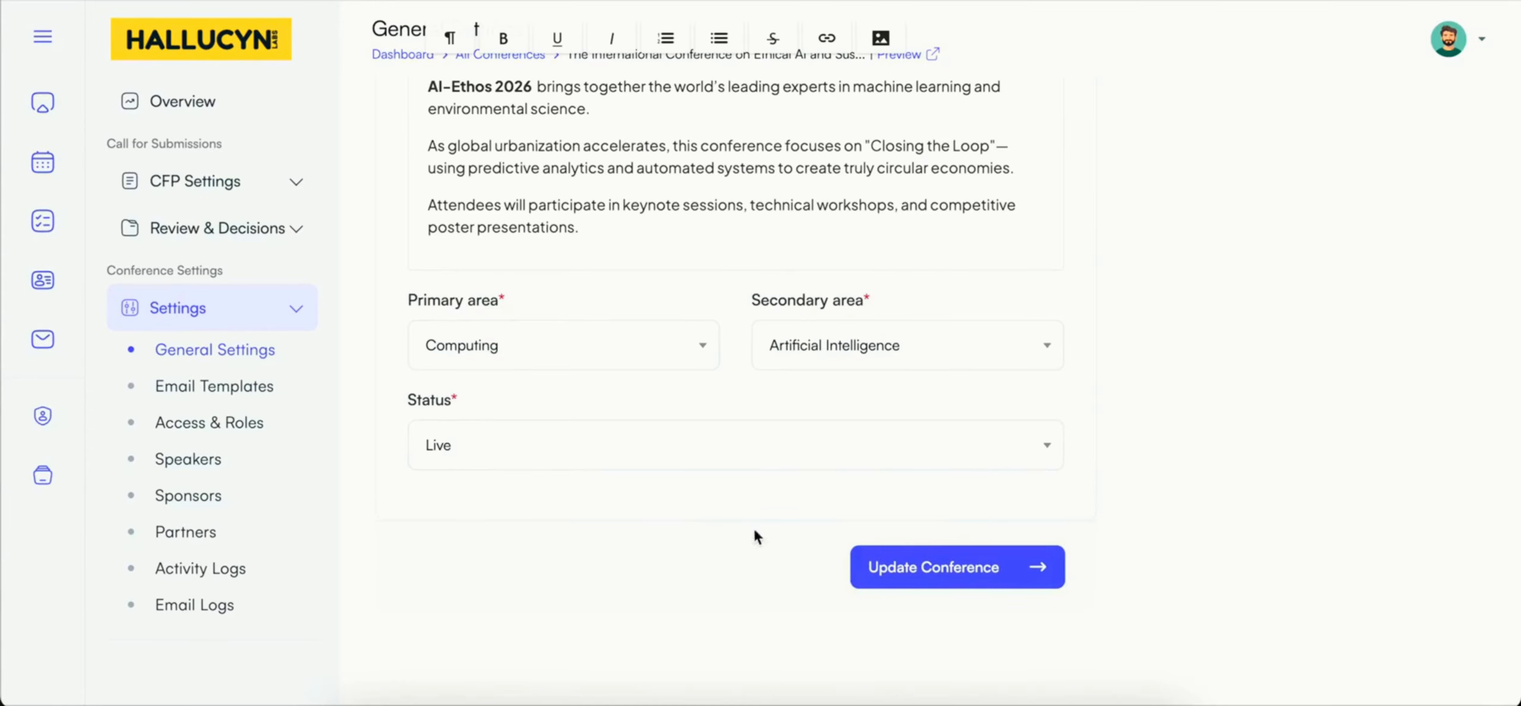
pyautogui.click(876, 567)
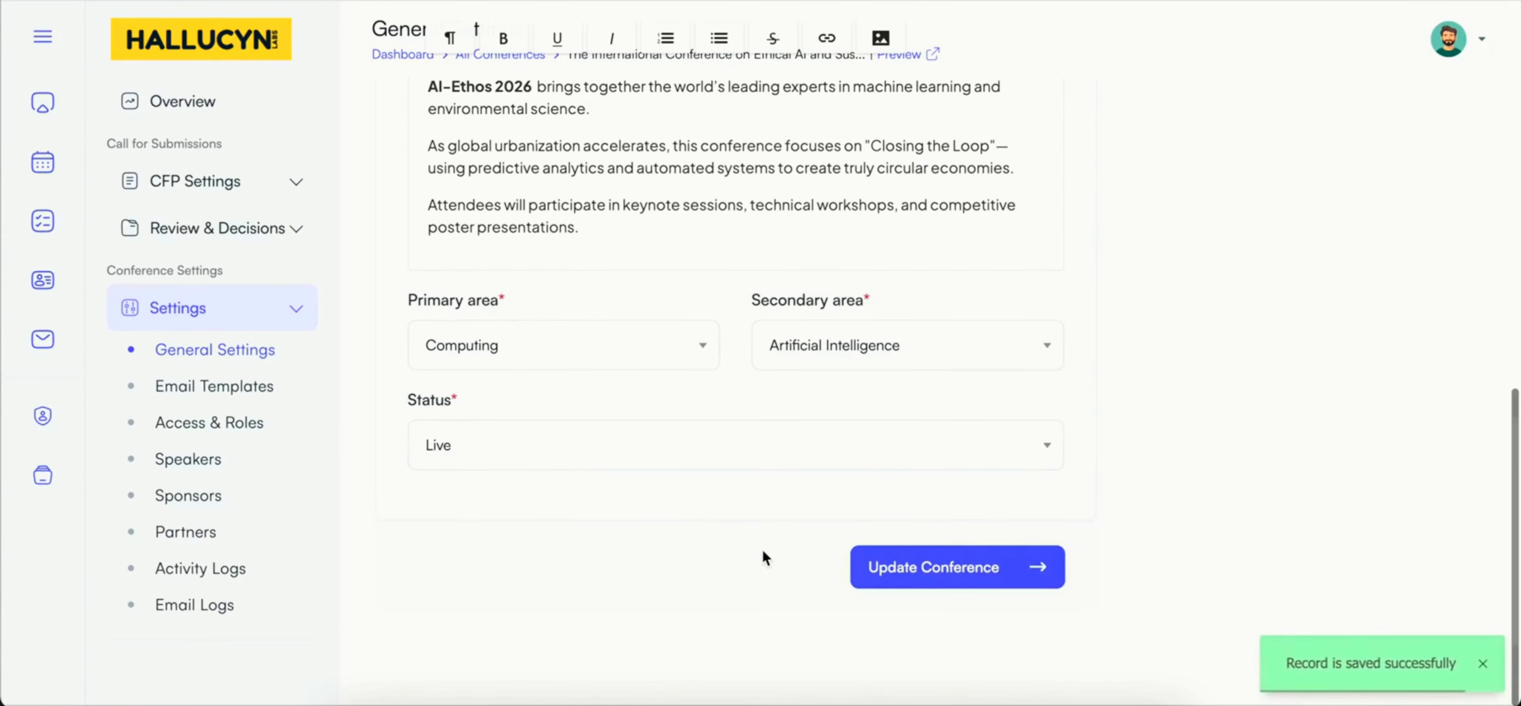
pyautogui.scroll(10, 763, 552)
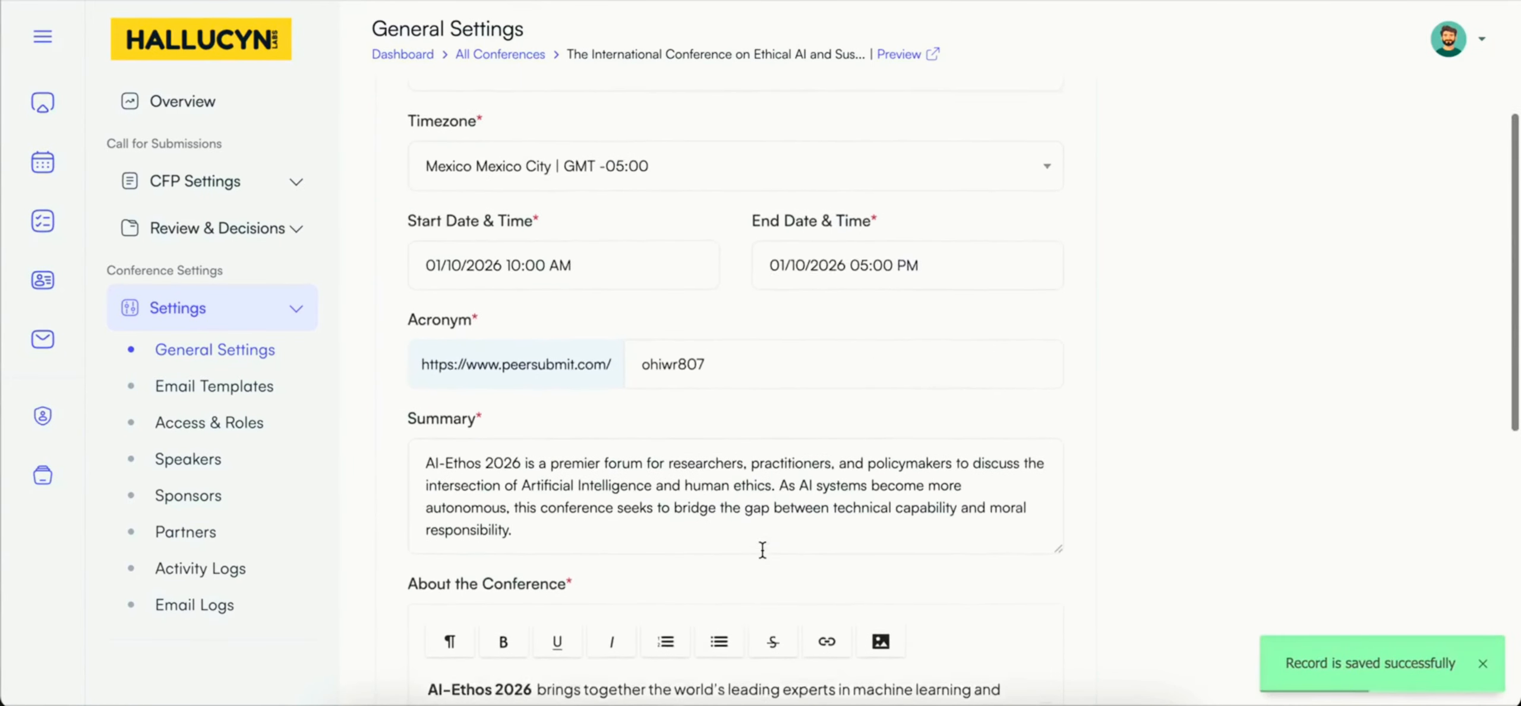
pyautogui.scroll(4, 762, 548)
# Step: Preview the public conference page from the overview and examine its dates, location, description, guidelines and organizer
pyautogui.click(202, 103)
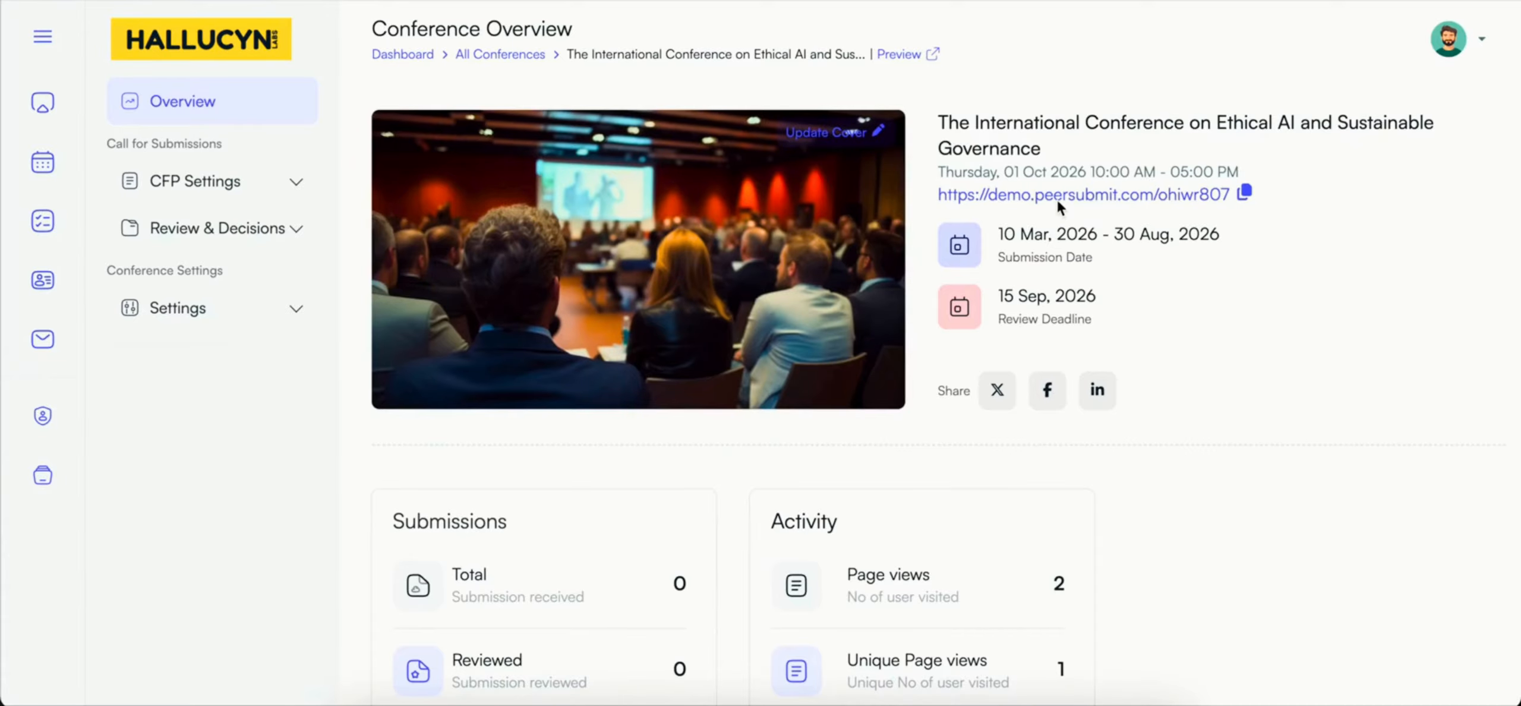
pyautogui.click(923, 54)
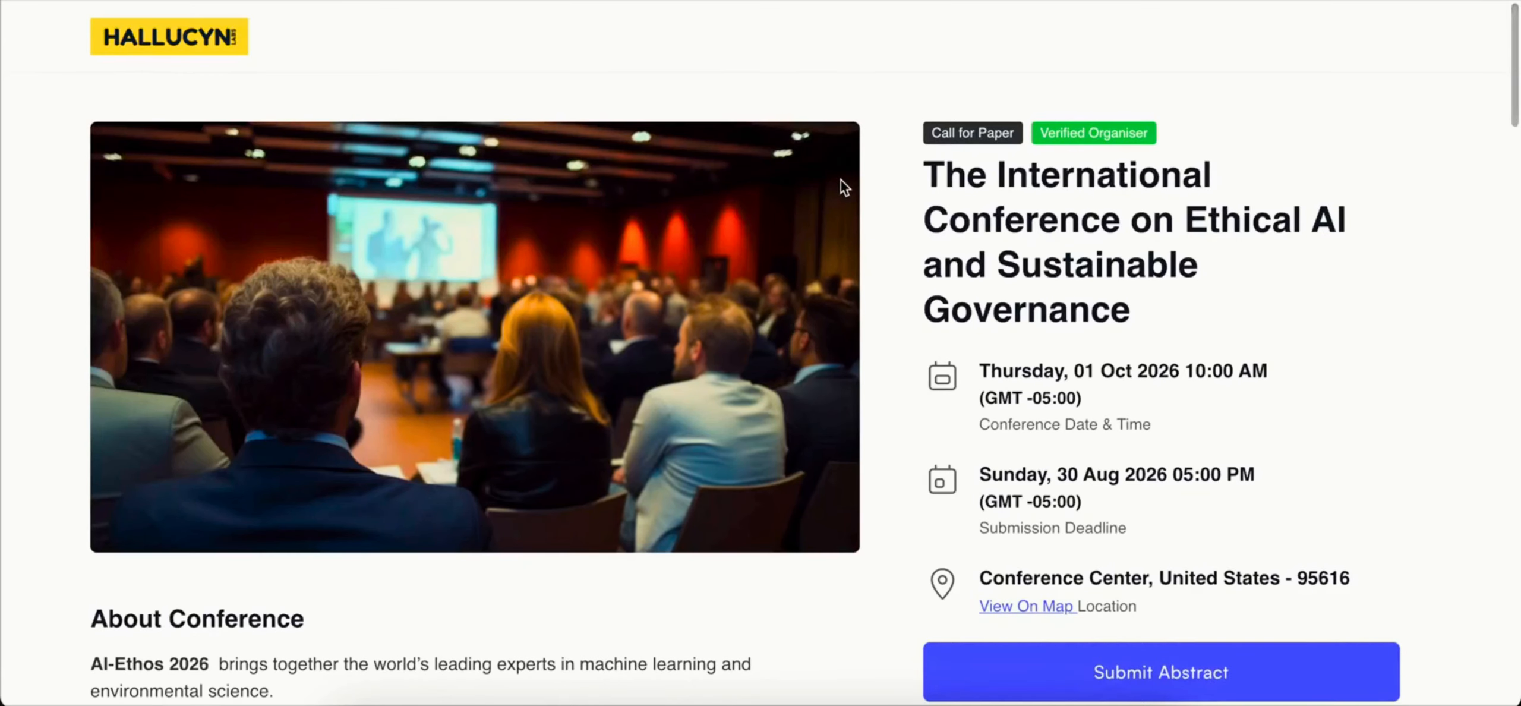
pyautogui.scroll(-1, 983, 208)
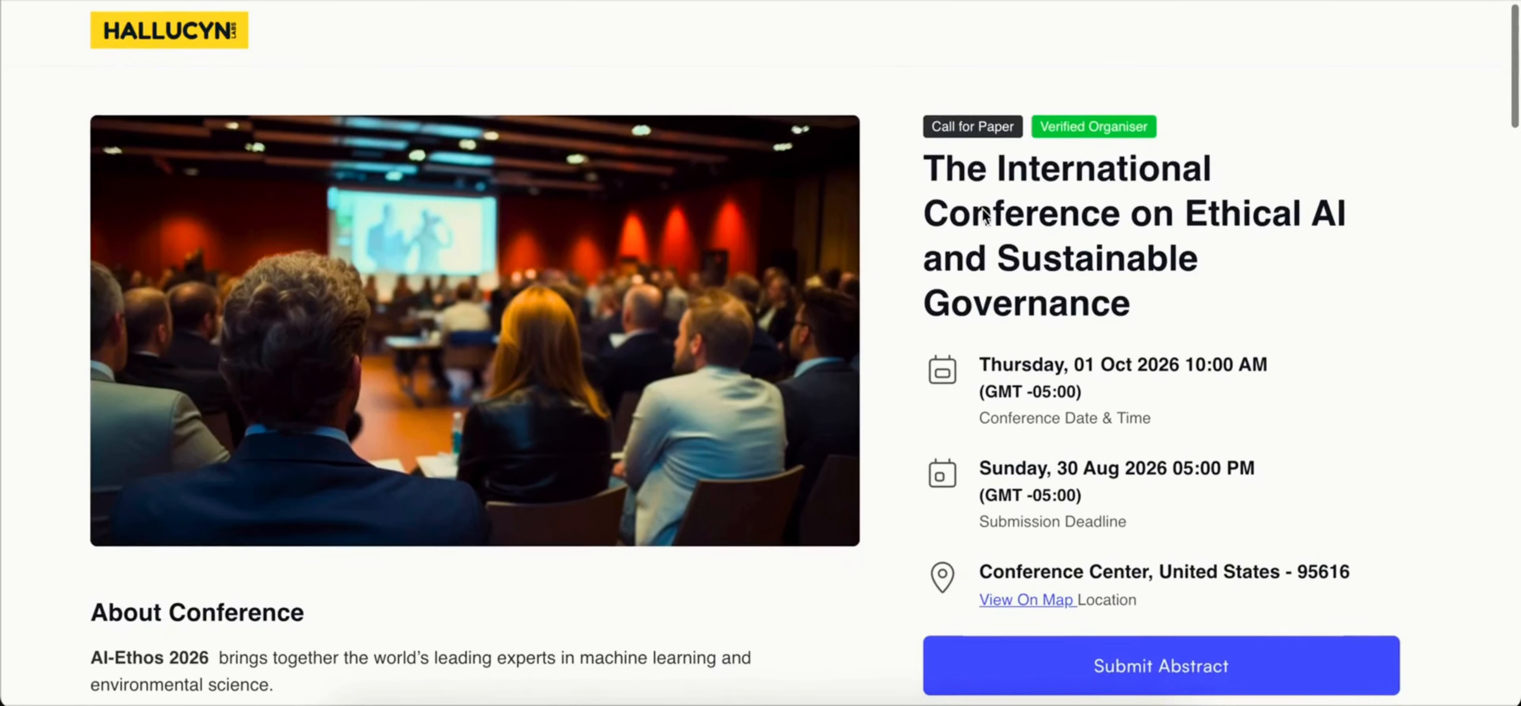
pyautogui.scroll(-3, 982, 213)
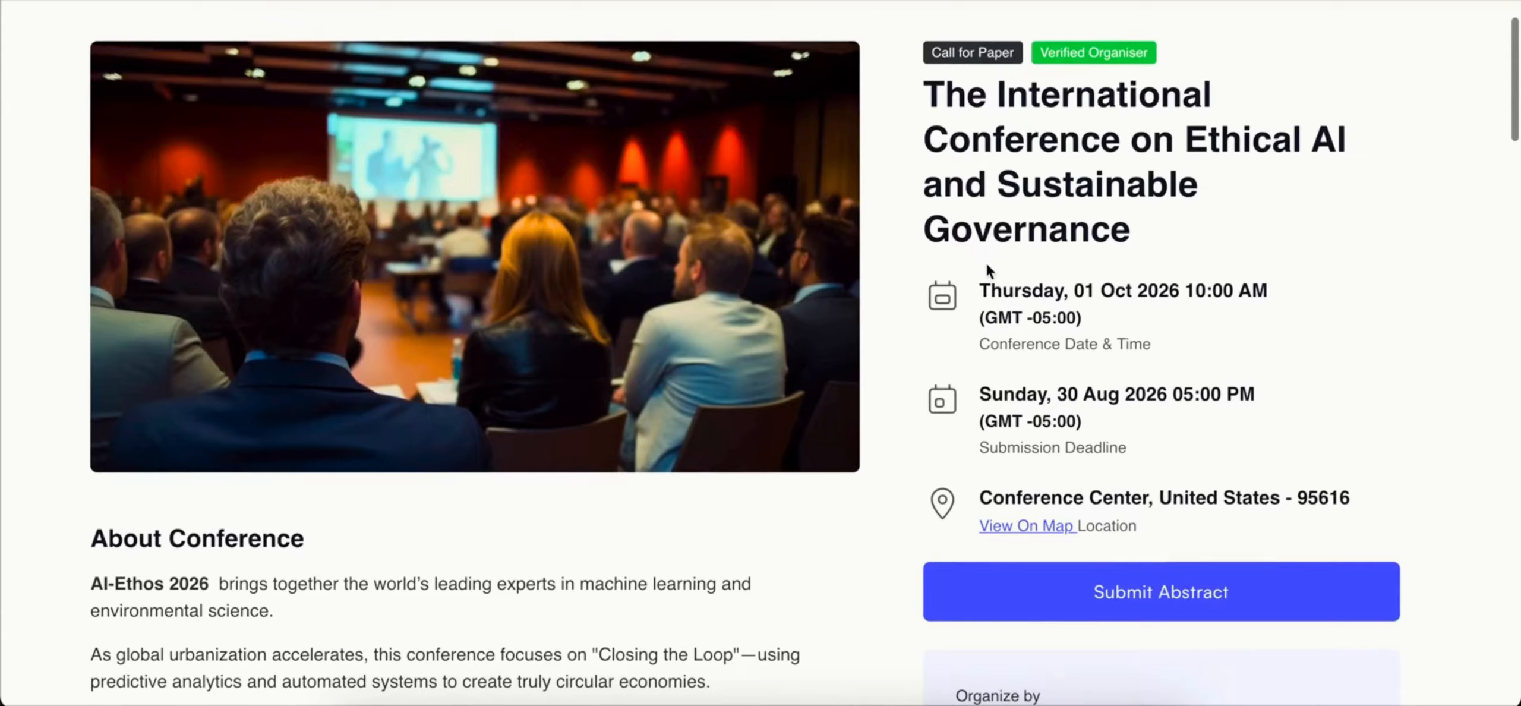
pyautogui.click(985, 284)
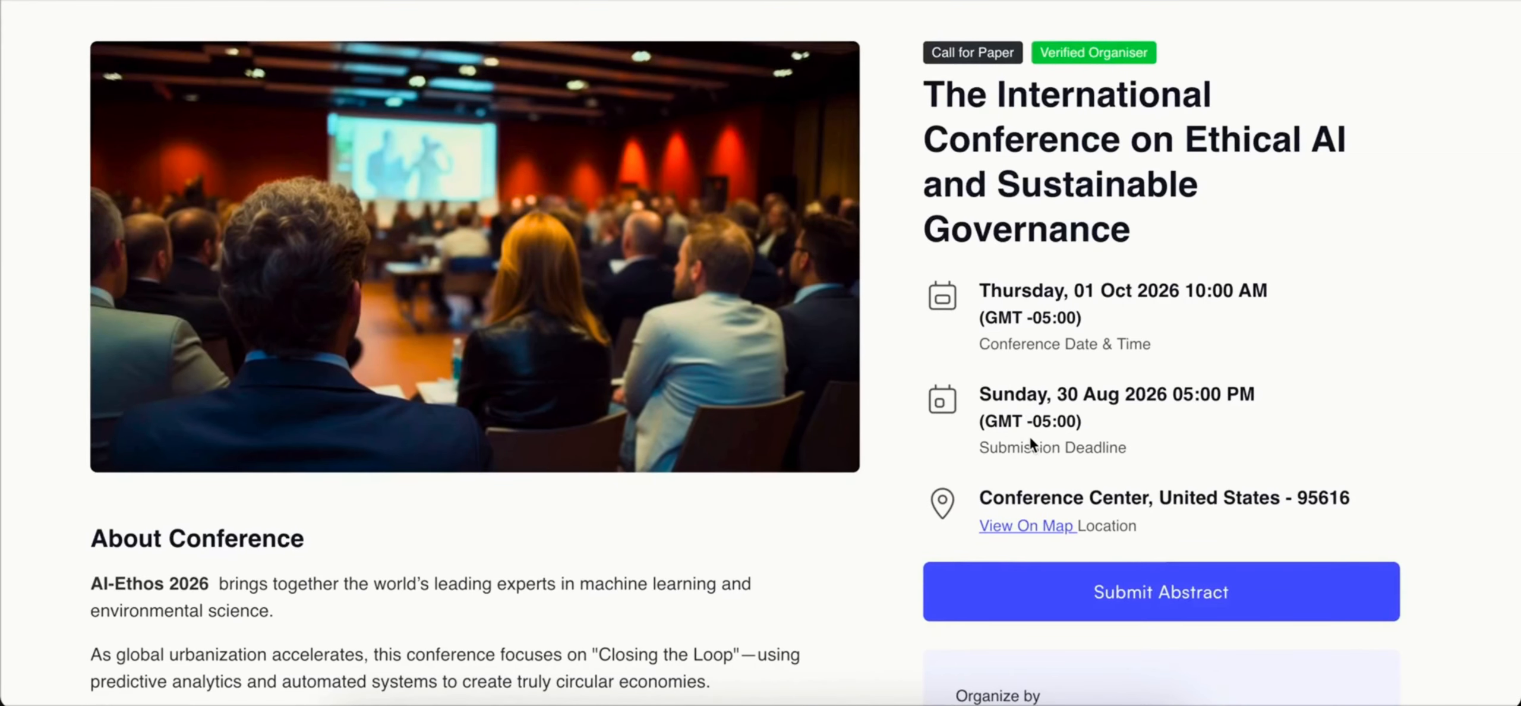
pyautogui.scroll(-3, 662, 488)
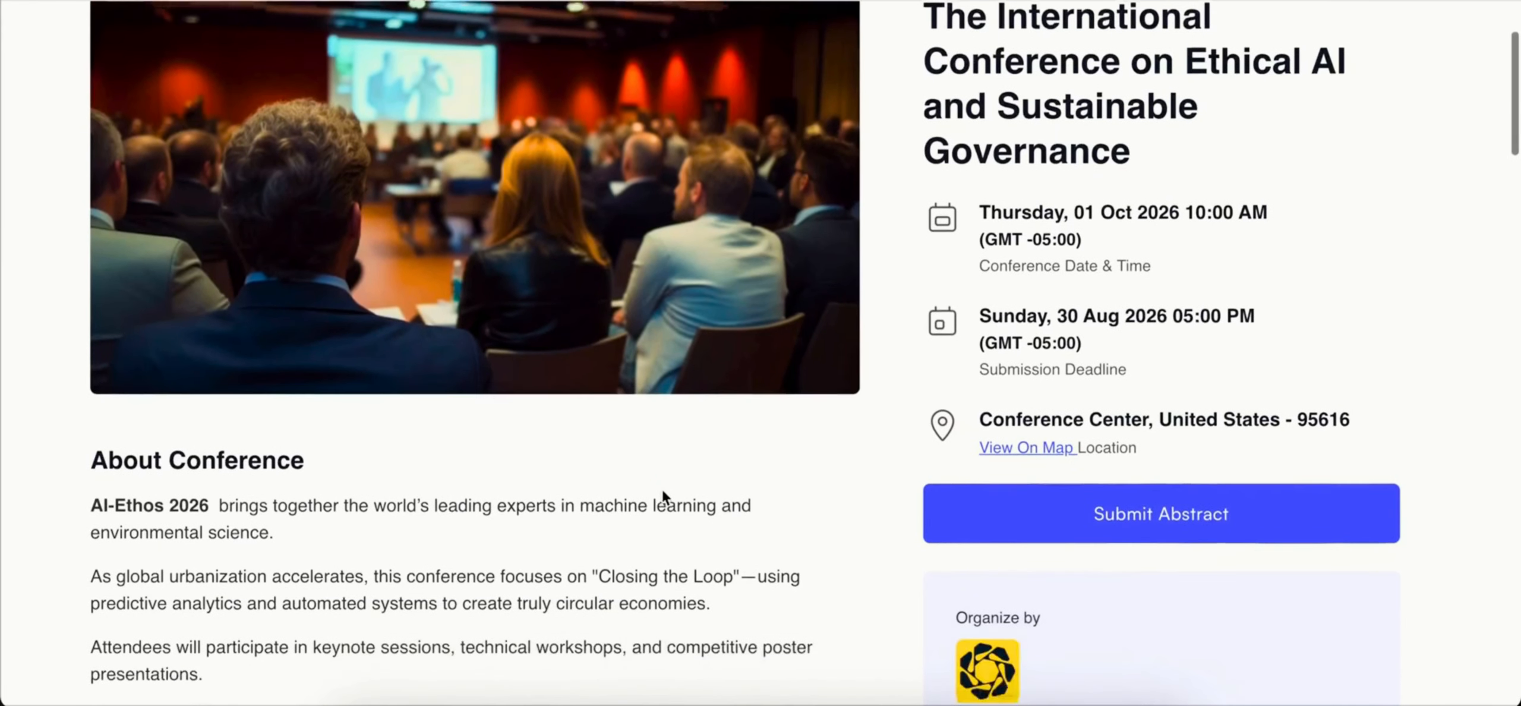
pyautogui.scroll(-10, 663, 490)
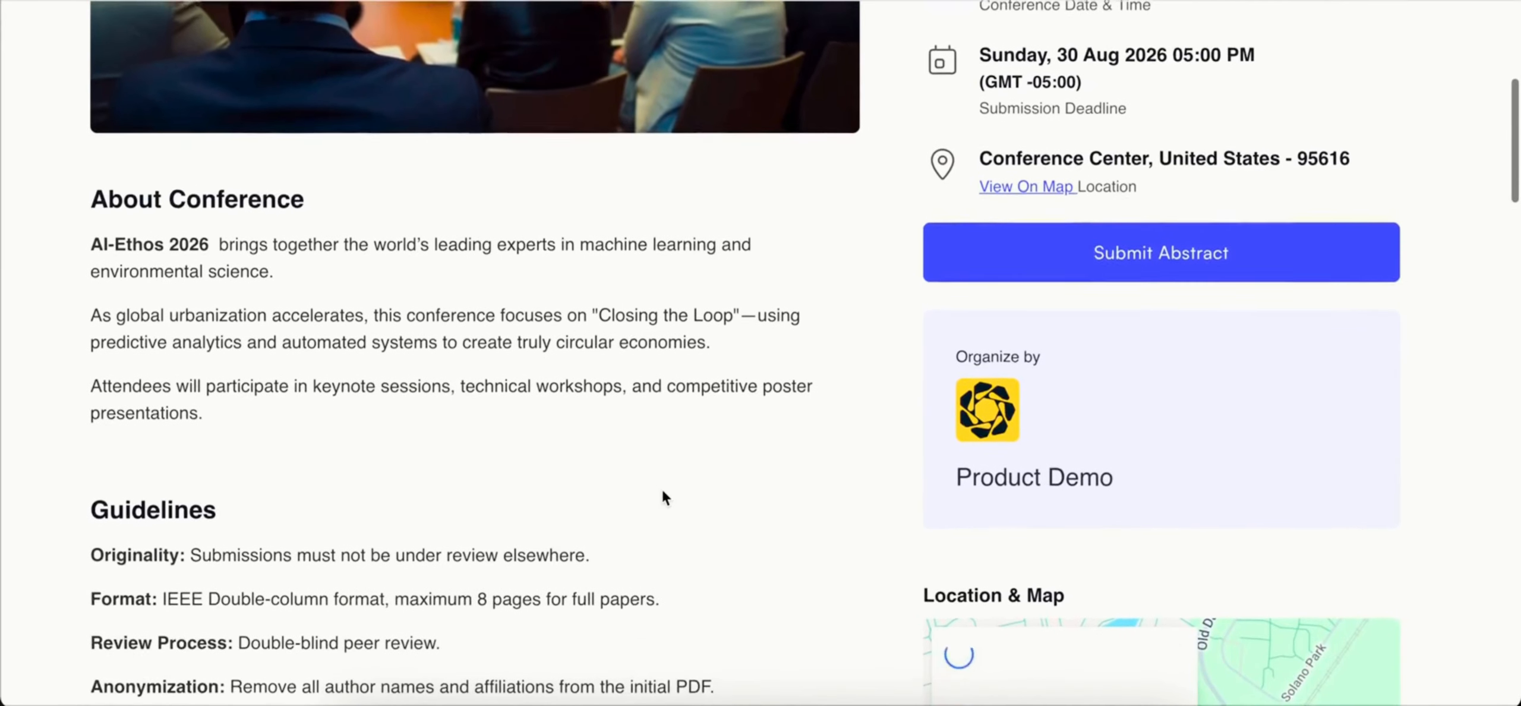
pyautogui.scroll(-10, 663, 491)
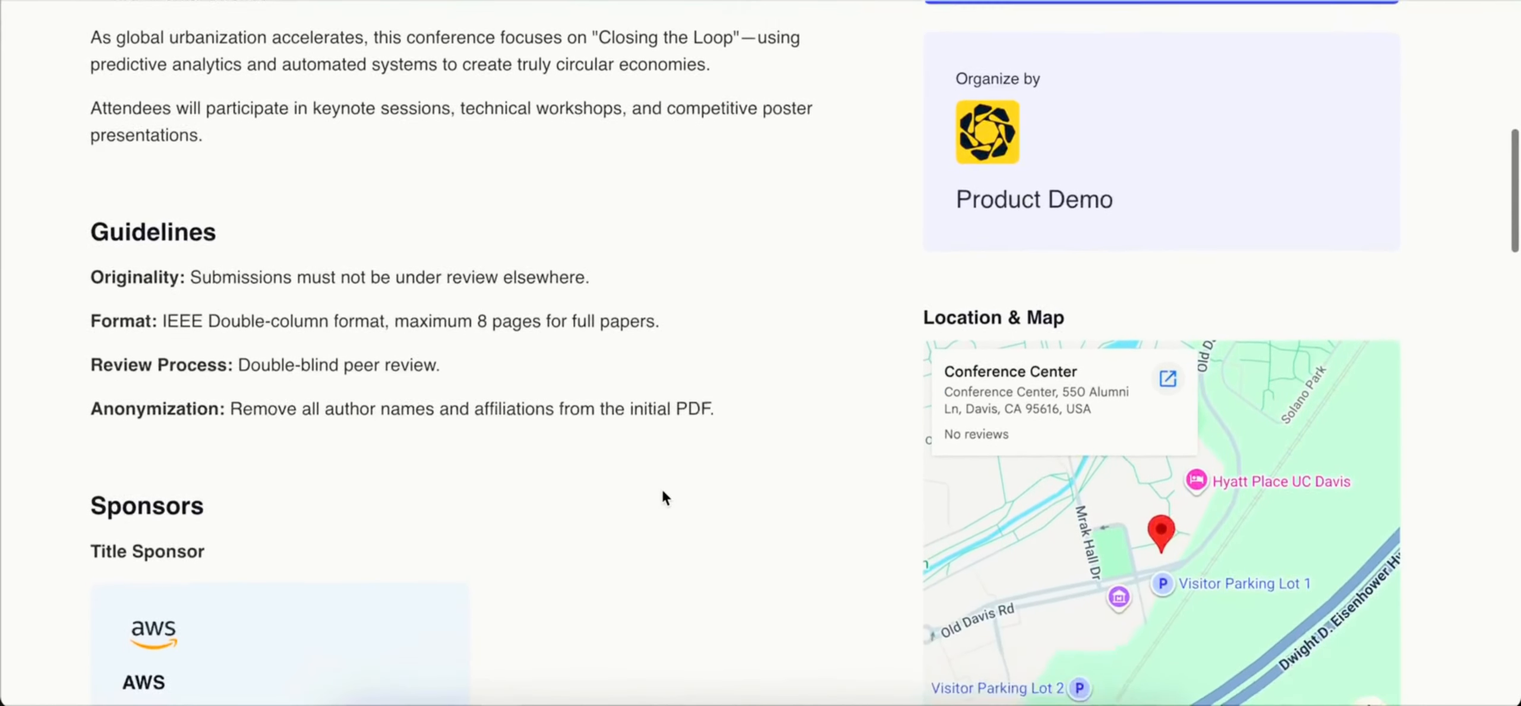
# Step: Examine the sponsors, partners, important dates and speakers on the public conference page, then return to its header
pyautogui.scroll(-10, 662, 495)
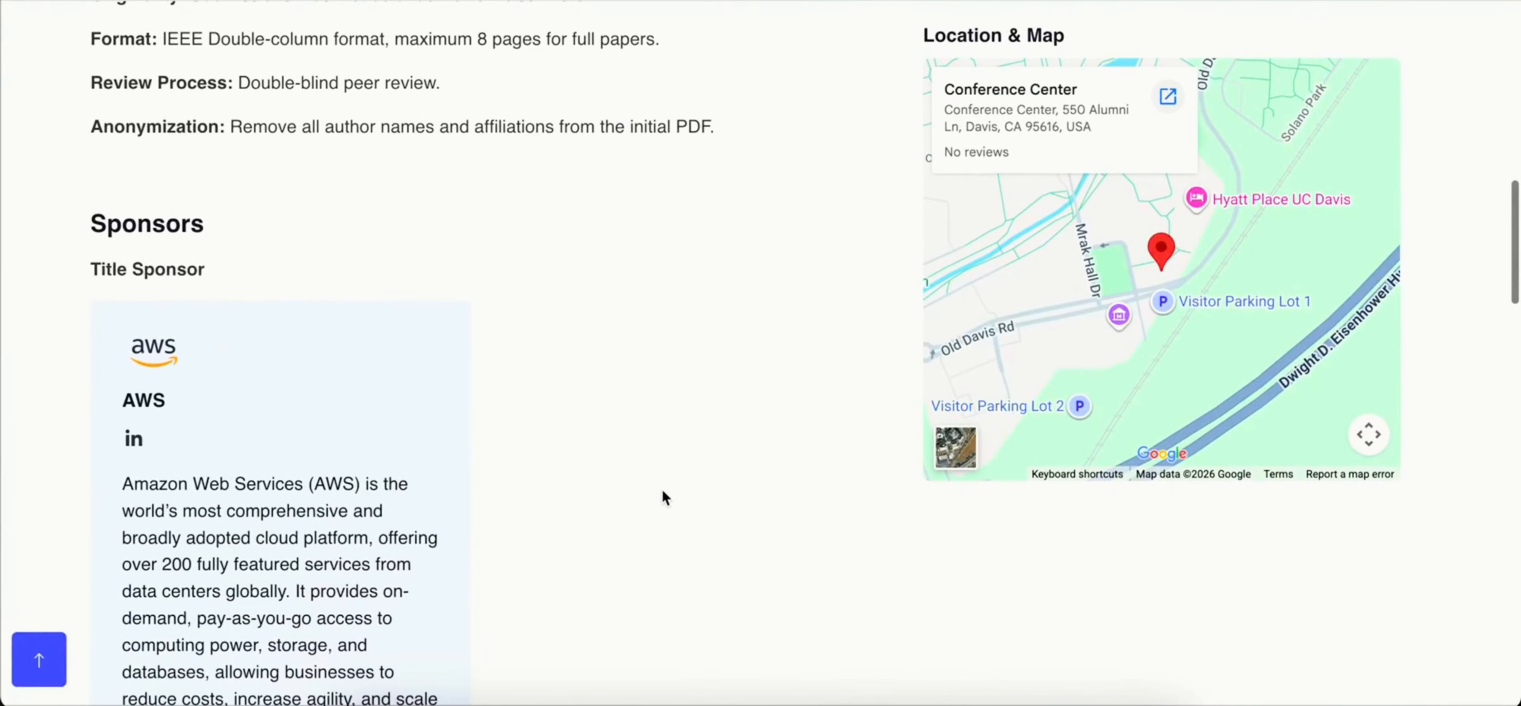
pyautogui.scroll(-7, 663, 492)
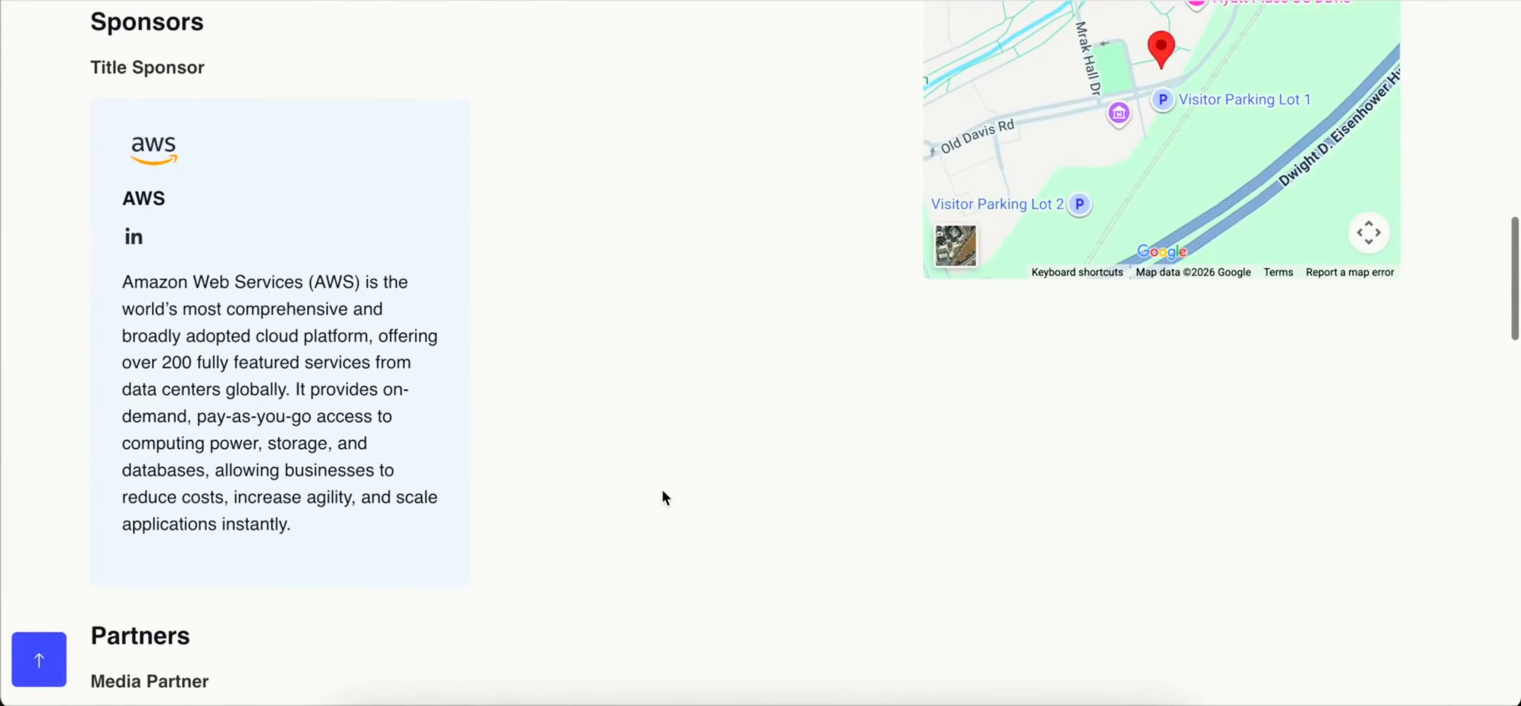
pyautogui.scroll(-11, 662, 497)
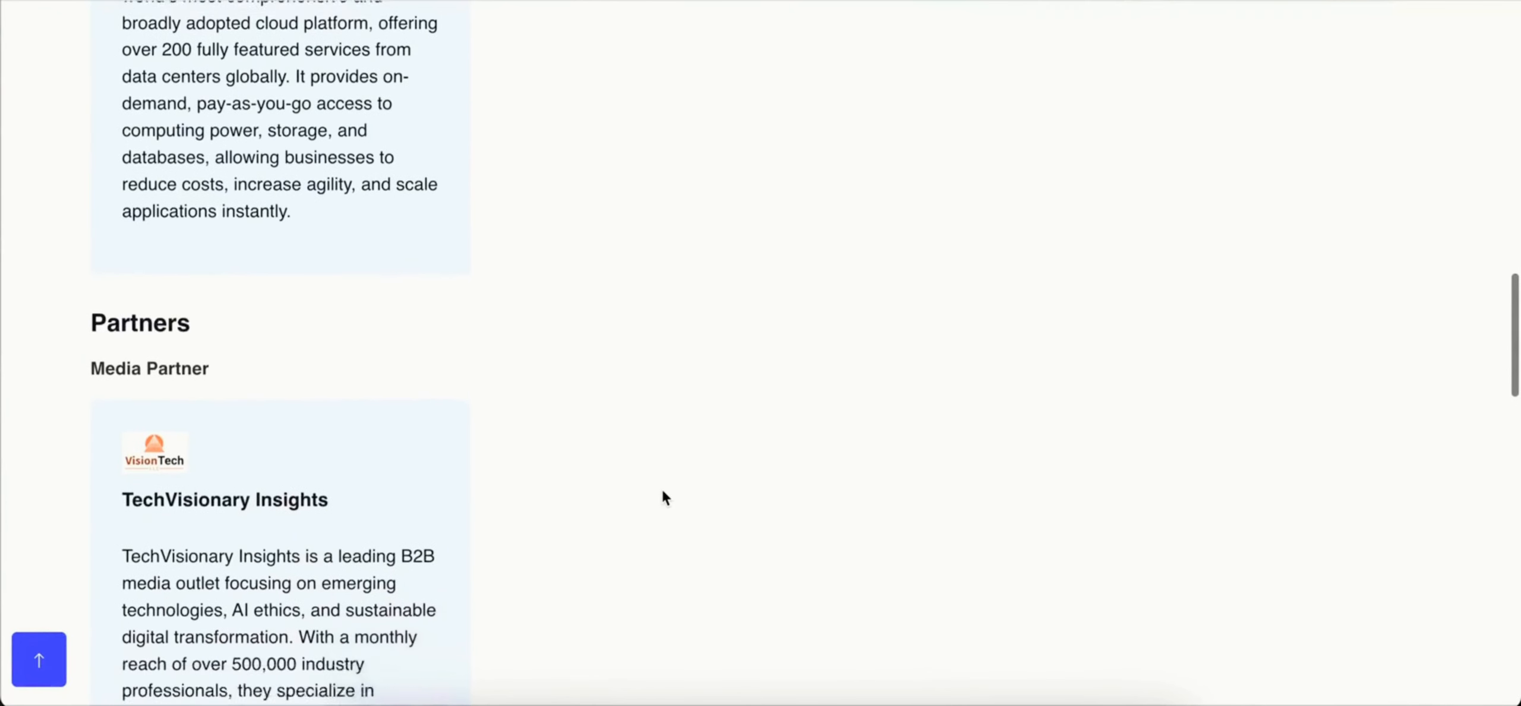
pyautogui.scroll(-4, 663, 491)
pyautogui.scroll(-17, 664, 497)
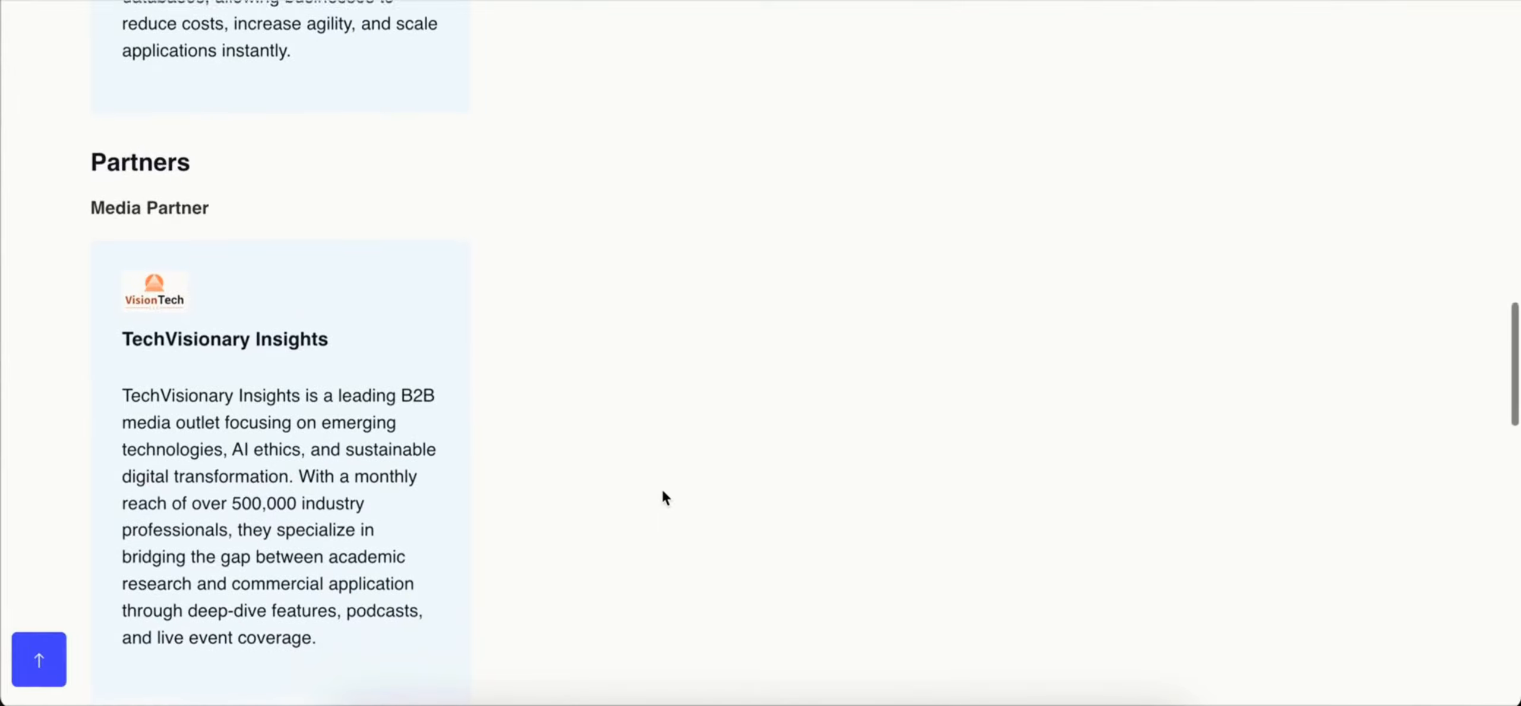
pyautogui.scroll(-20, 664, 493)
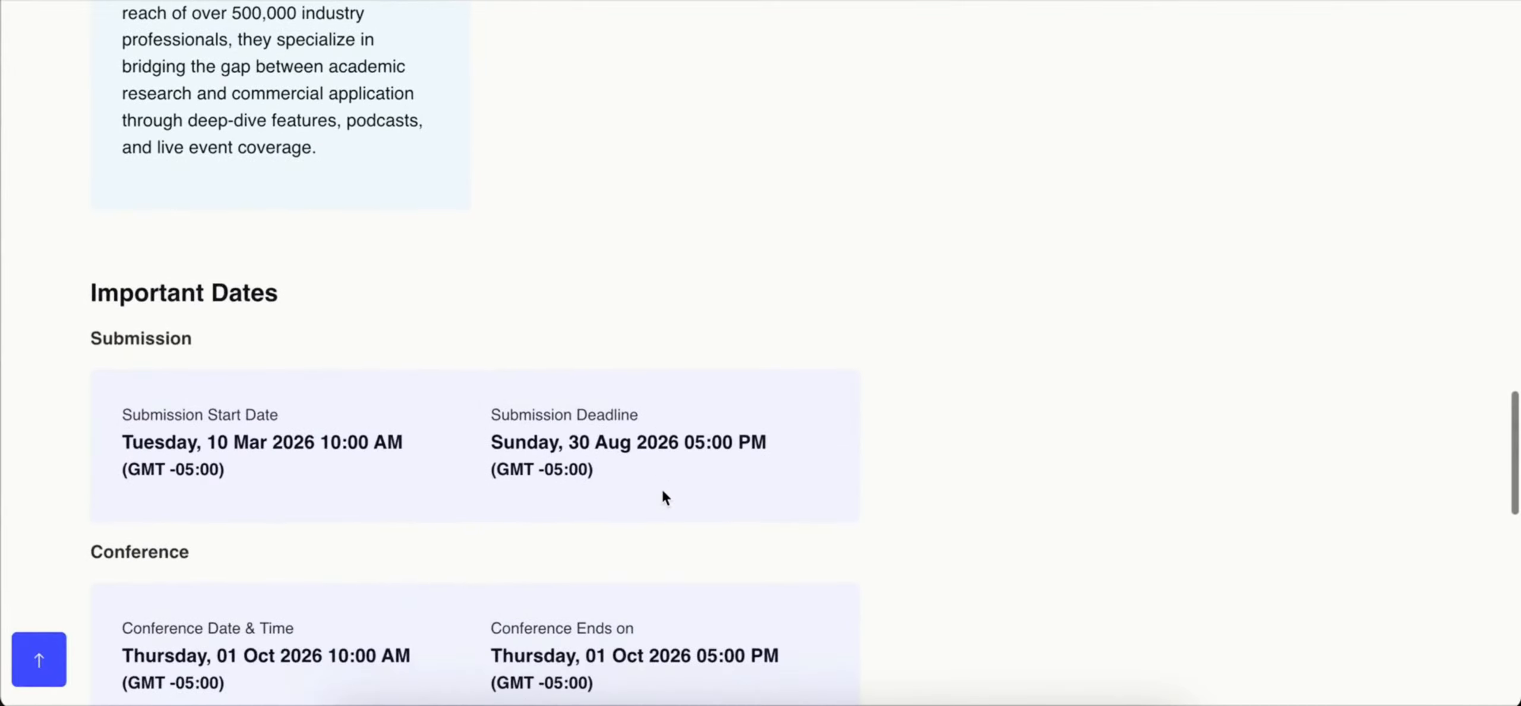
pyautogui.scroll(-7, 662, 491)
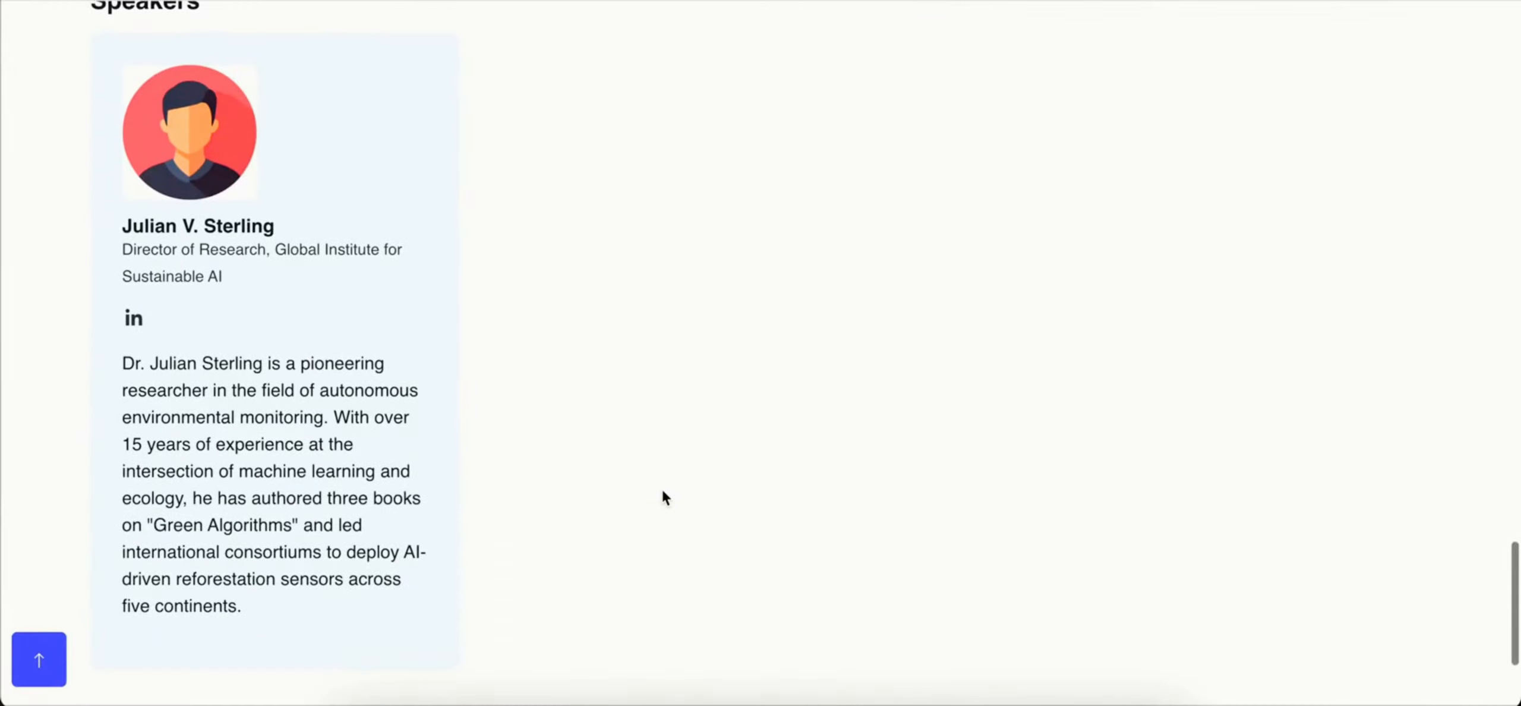
pyautogui.scroll(20, 663, 491)
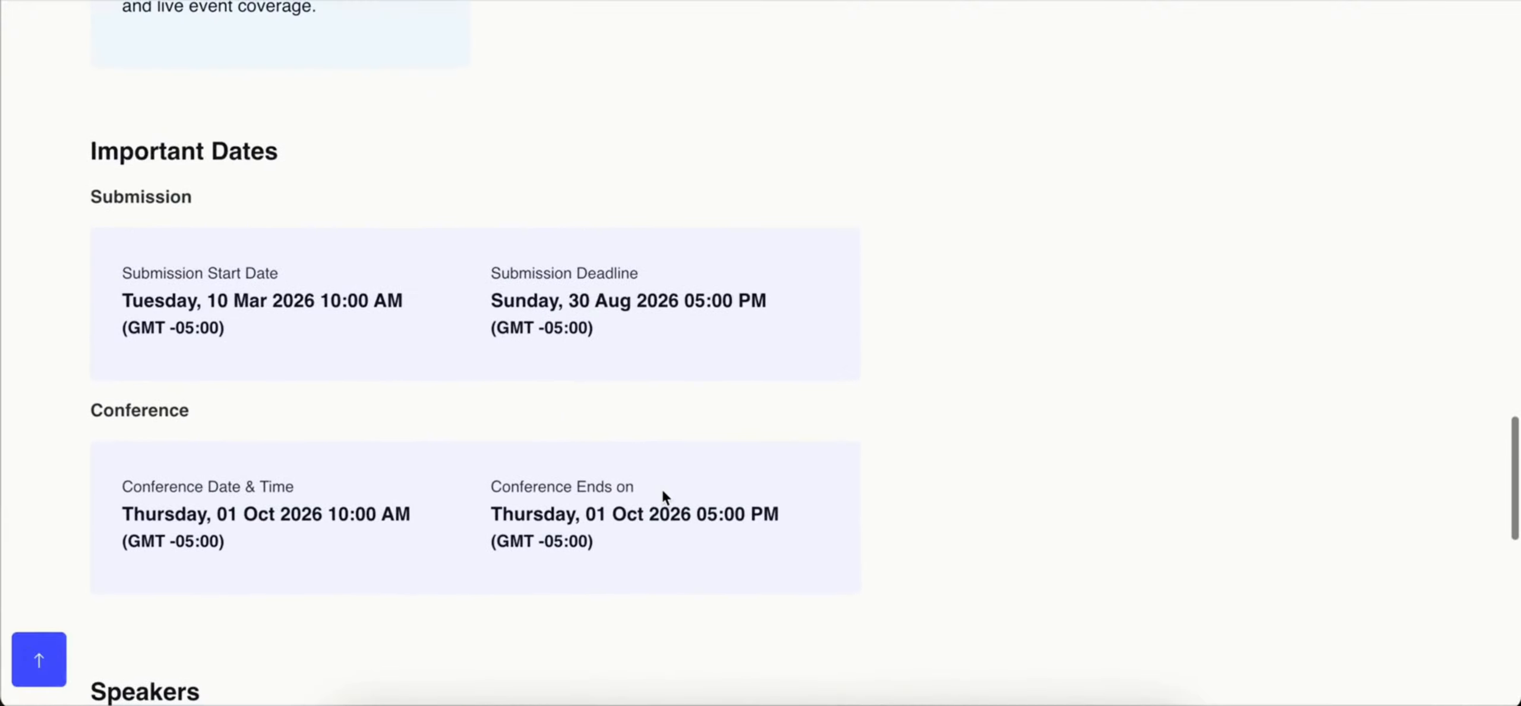
pyautogui.scroll(20, 664, 492)
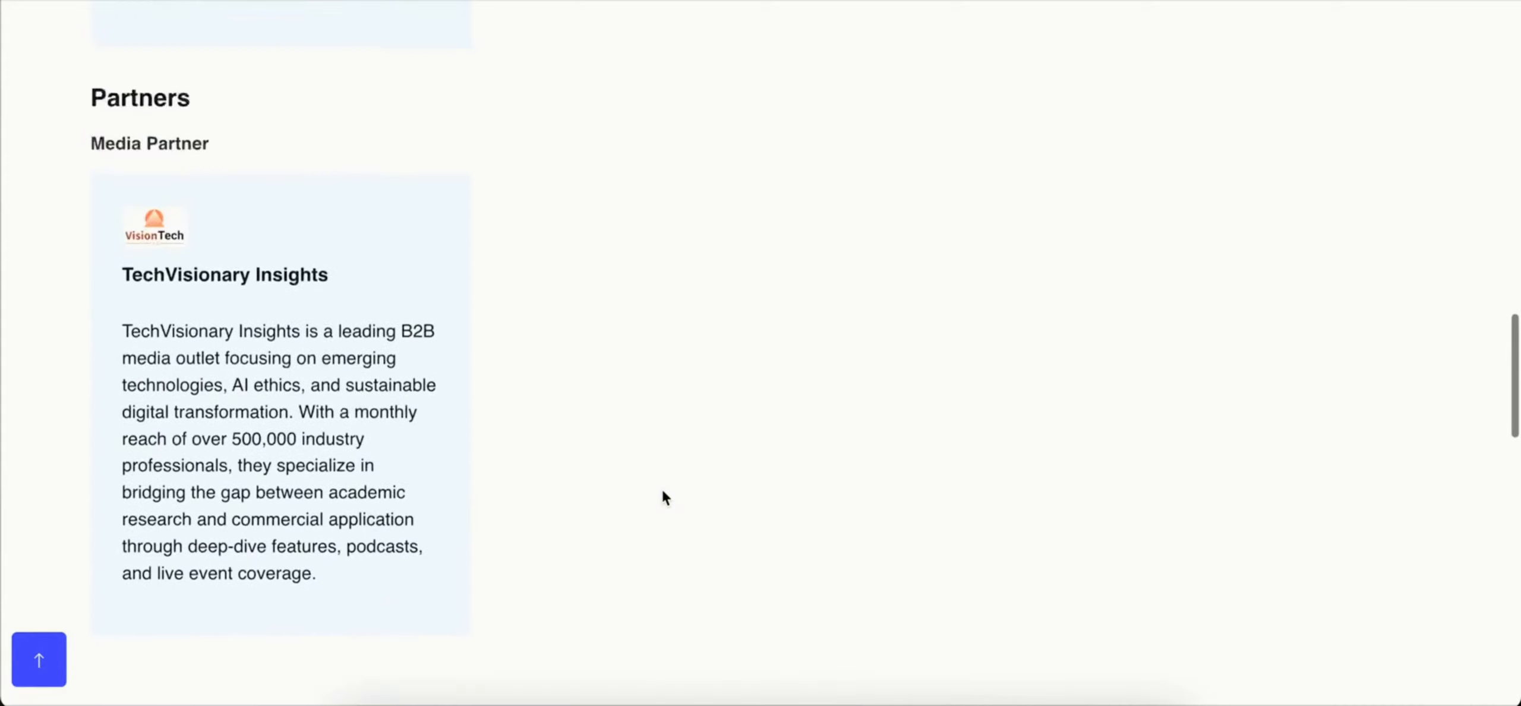
pyautogui.scroll(10, 662, 490)
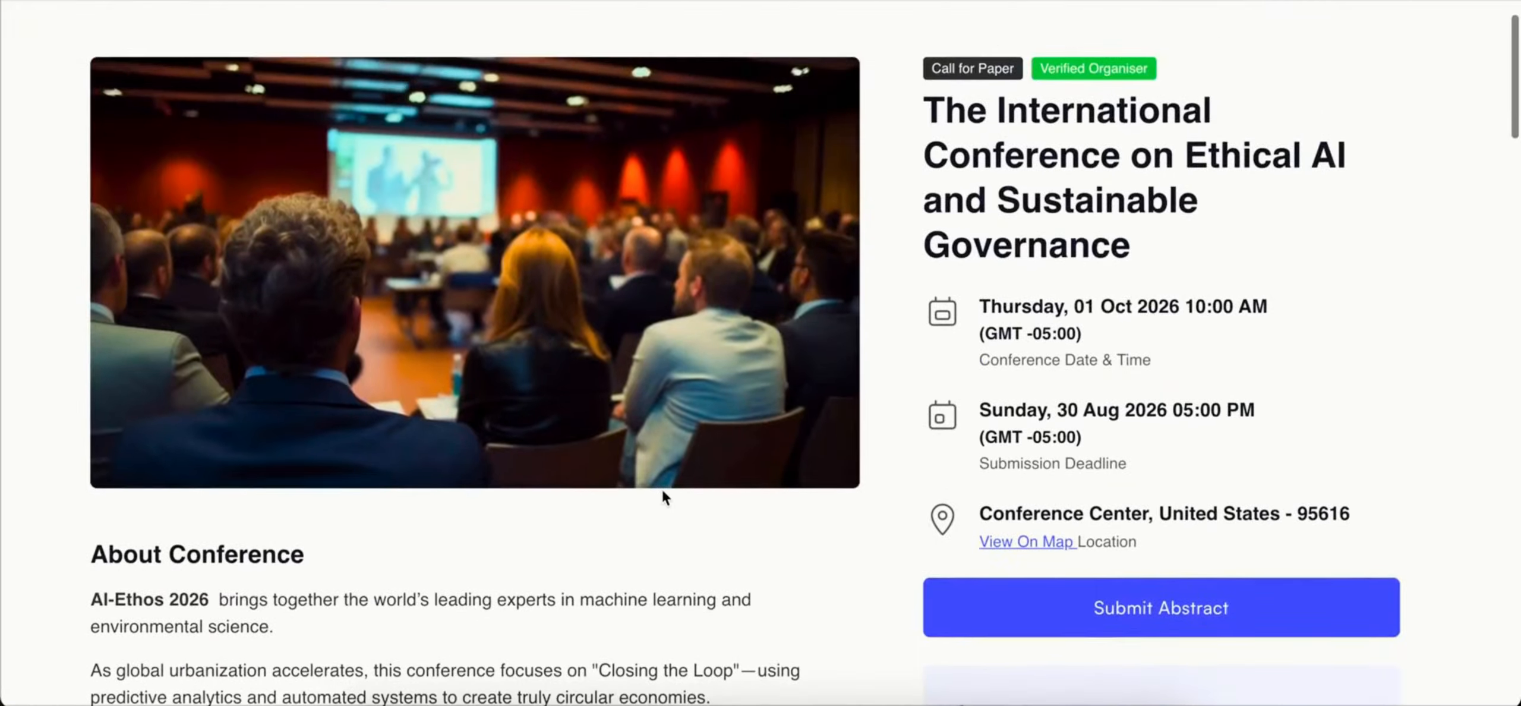
pyautogui.scroll(-8, 662, 489)
pyautogui.scroll(8, 663, 489)
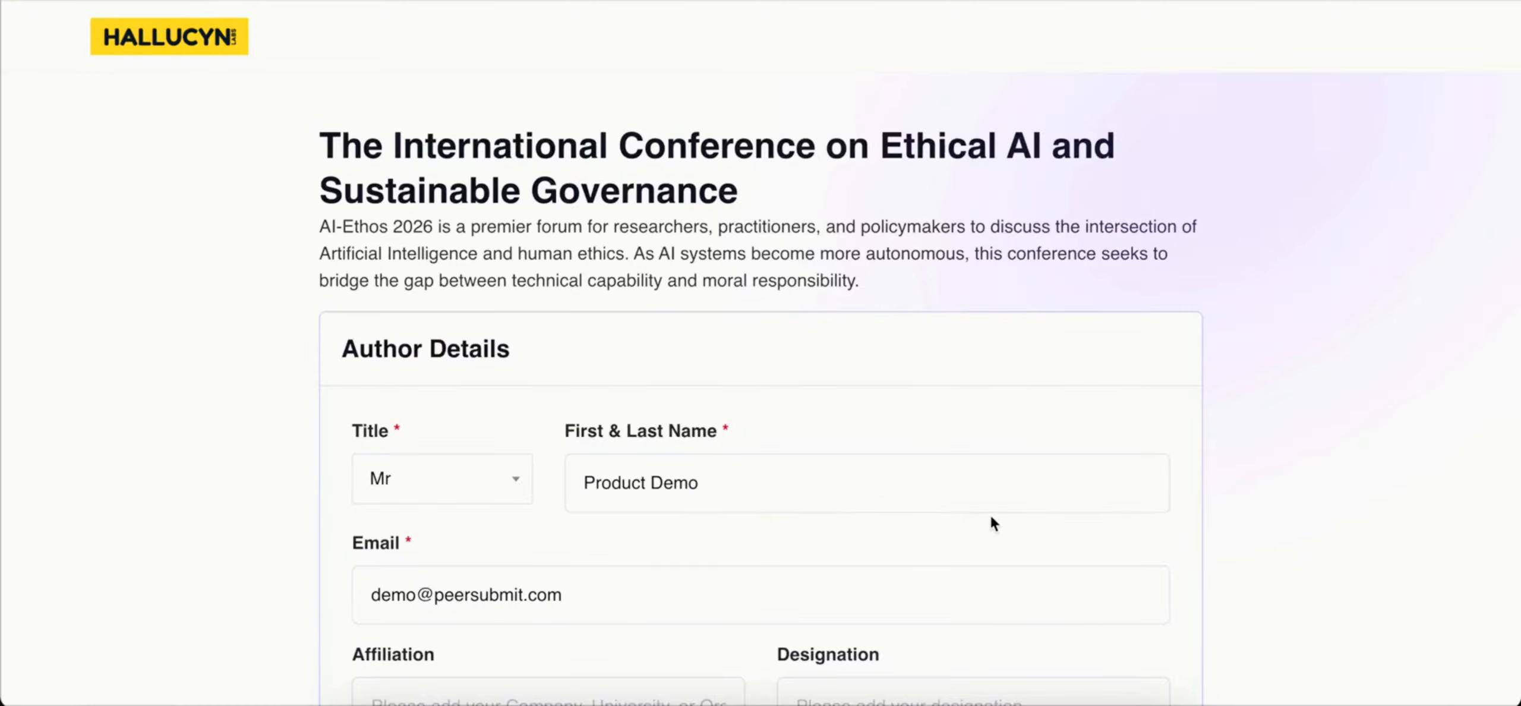
# Step: Examine the author details fields and the co-author option in the abstract submission form
pyautogui.scroll(-1, 989, 513)
pyautogui.scroll(-4, 992, 519)
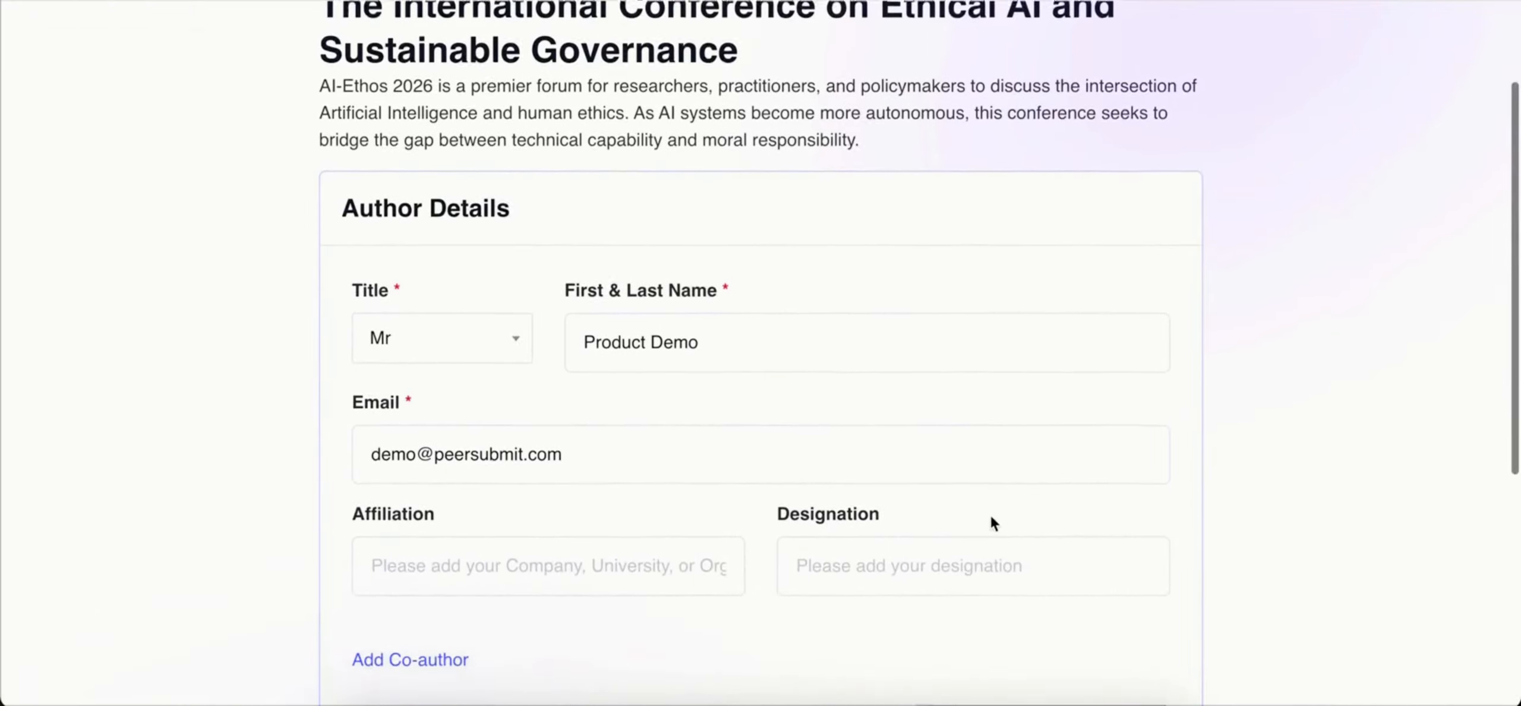
pyautogui.scroll(-2, 989, 513)
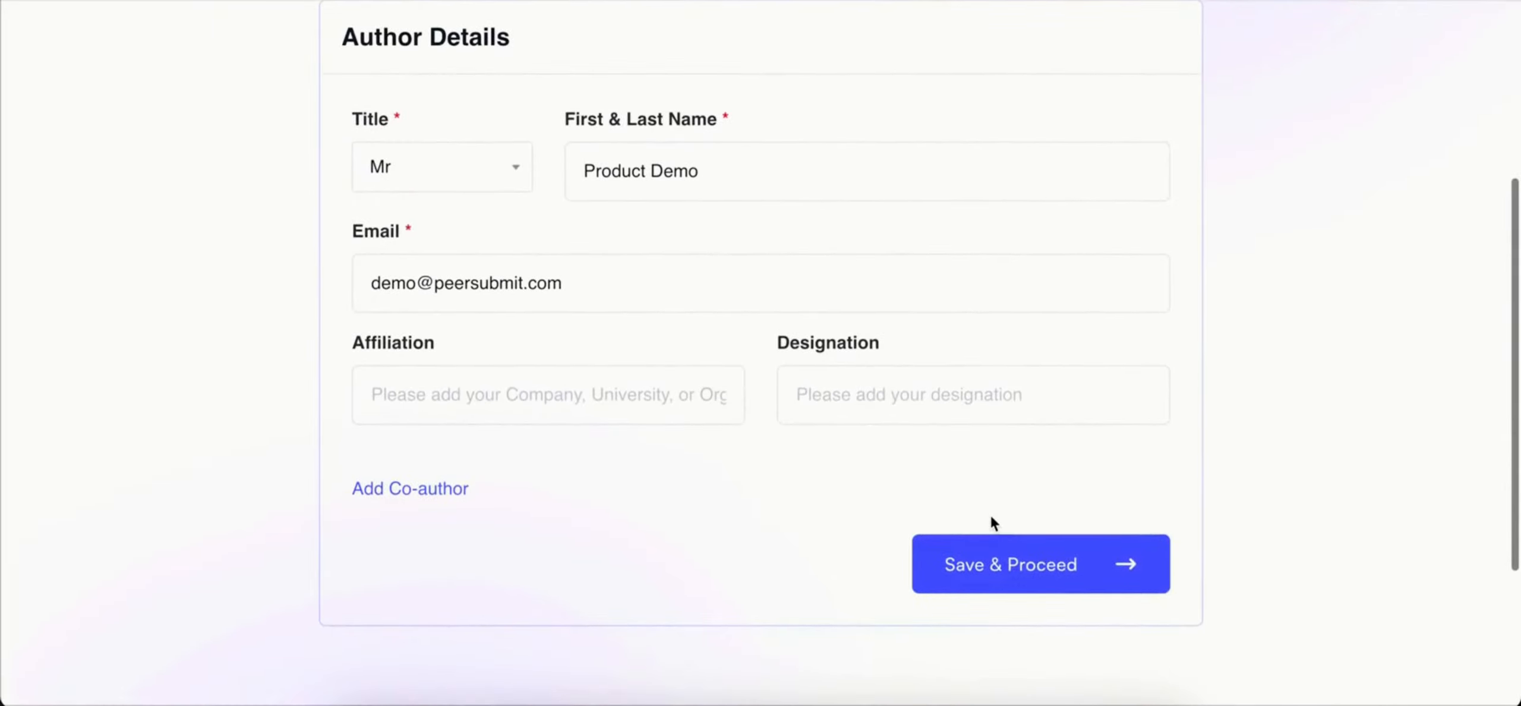
pyautogui.scroll(5, 991, 522)
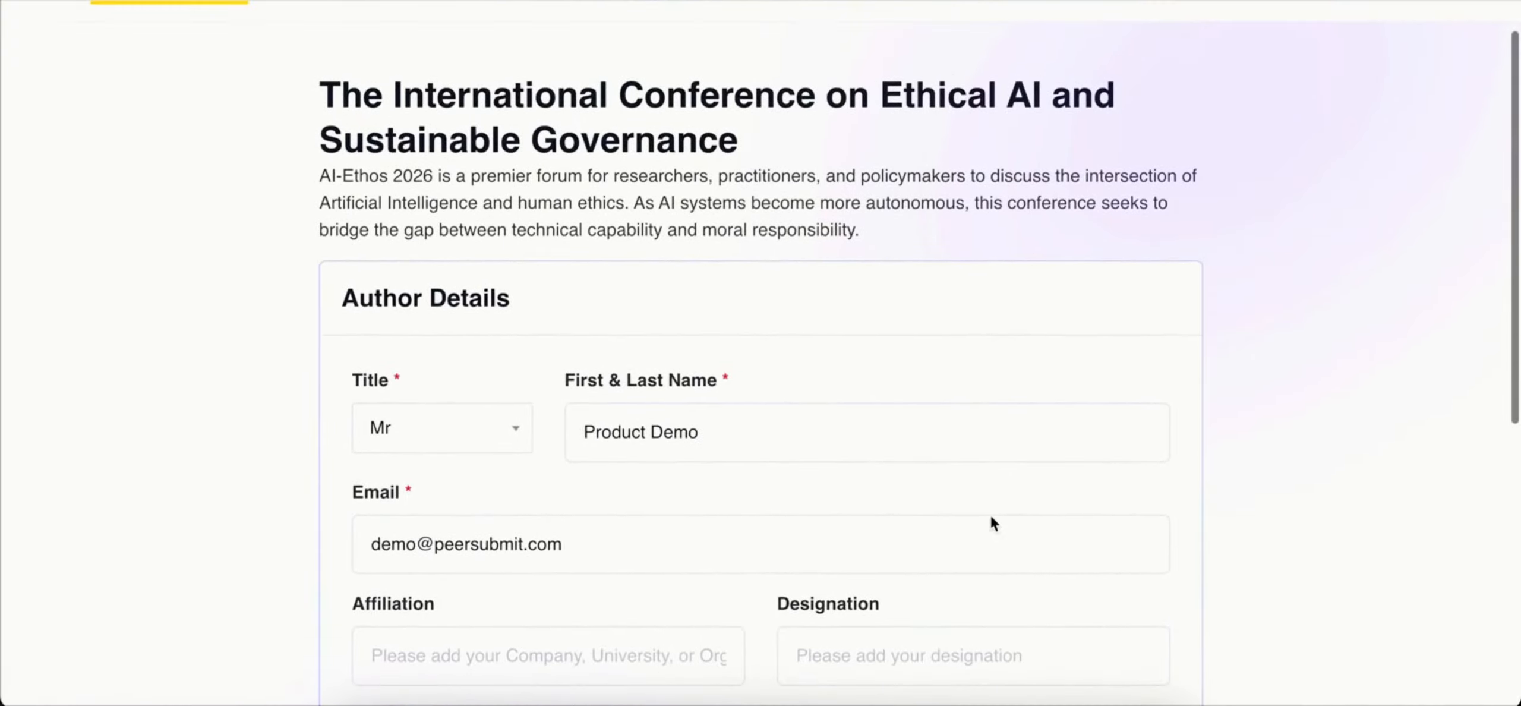
pyautogui.scroll(1, 990, 514)
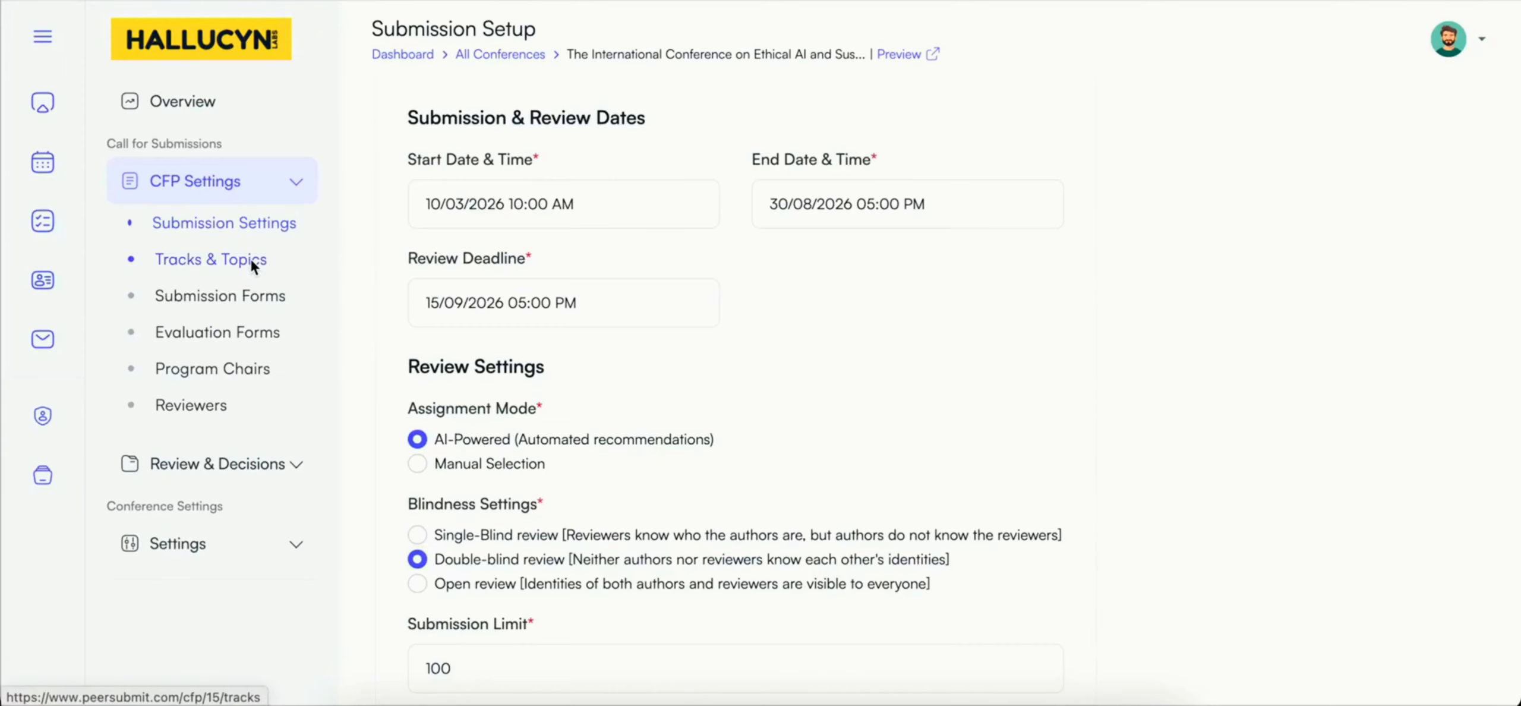
# Step: Create the track Smart Grid Management with a summary on AI-driven energy distribution and renewable integration, tagged Smart Grids, IoT, Load Forecasting and Solar Energy
pyautogui.click(249, 260)
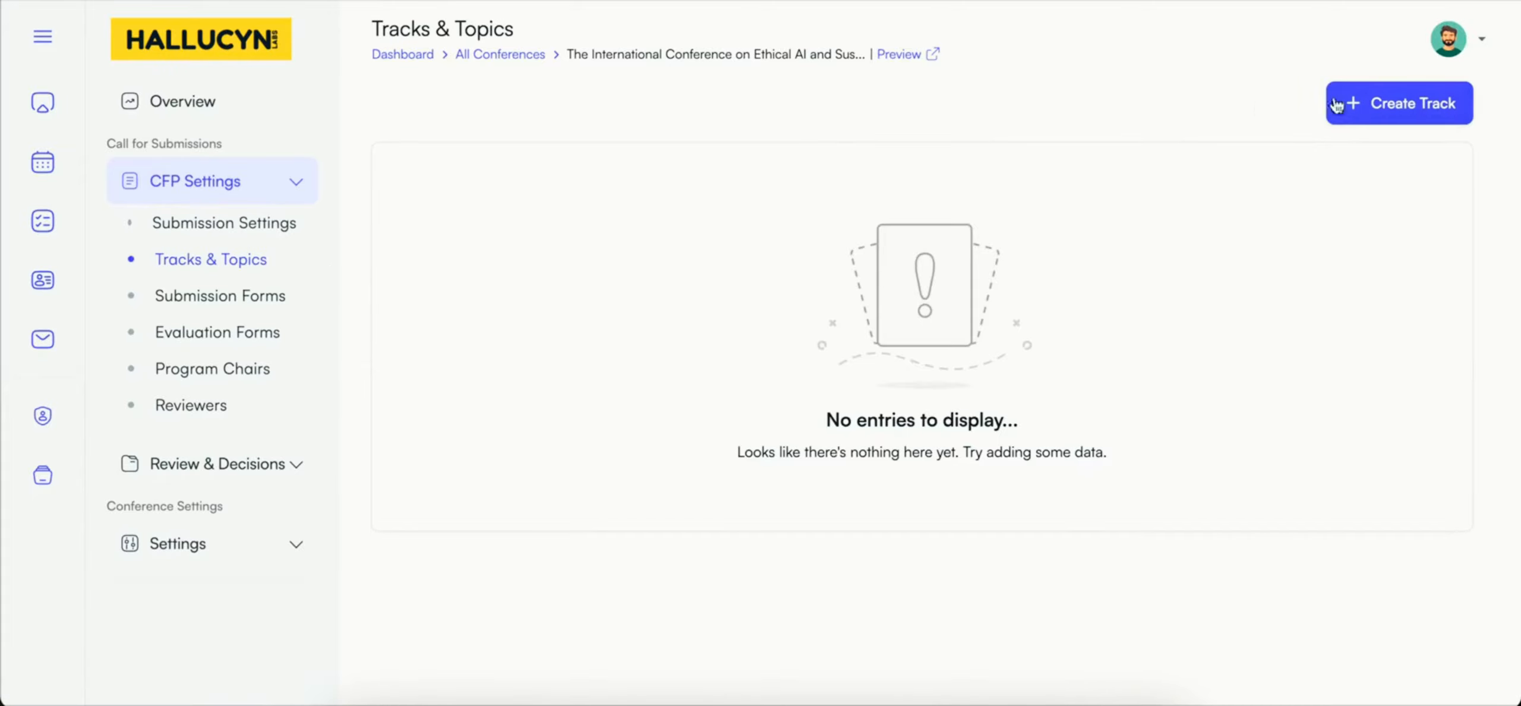
pyautogui.click(1352, 106)
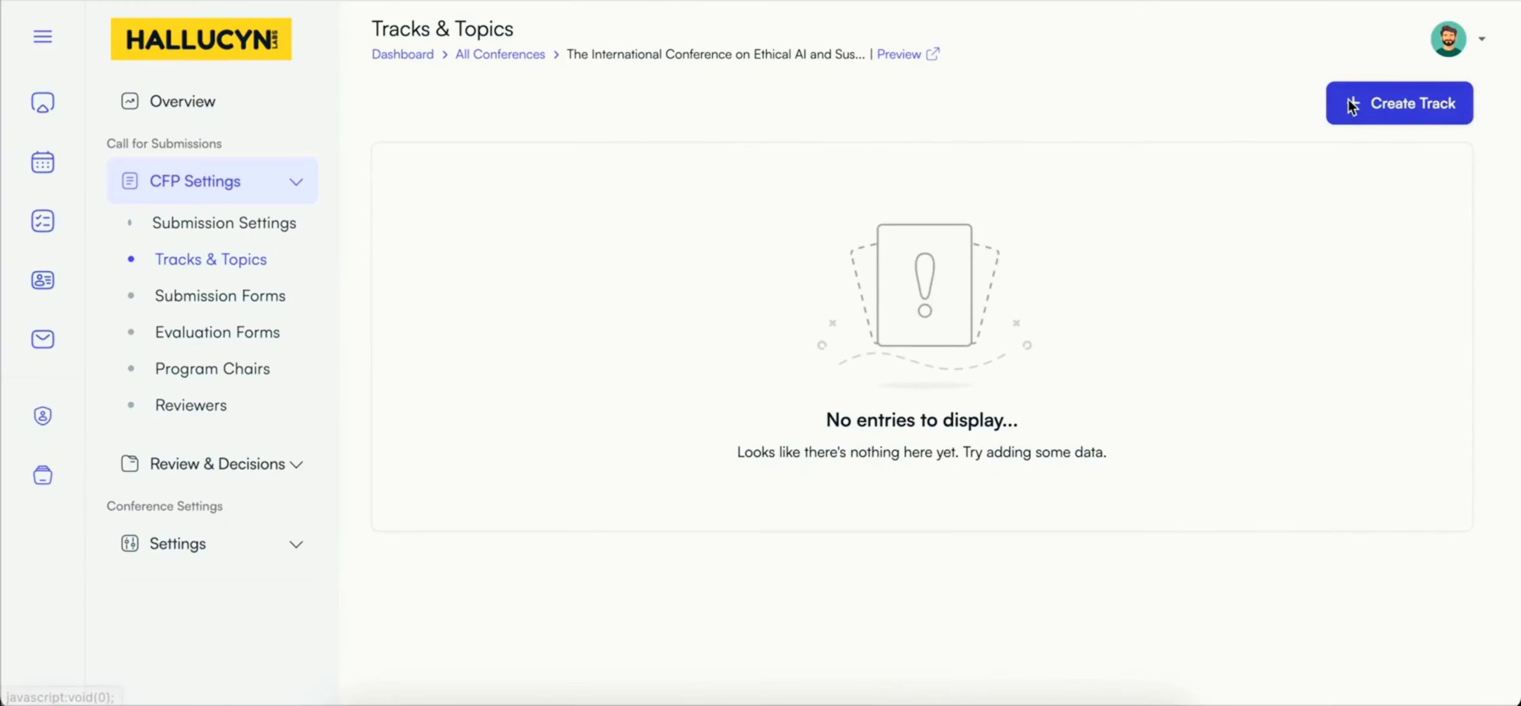
pyautogui.click(1352, 105)
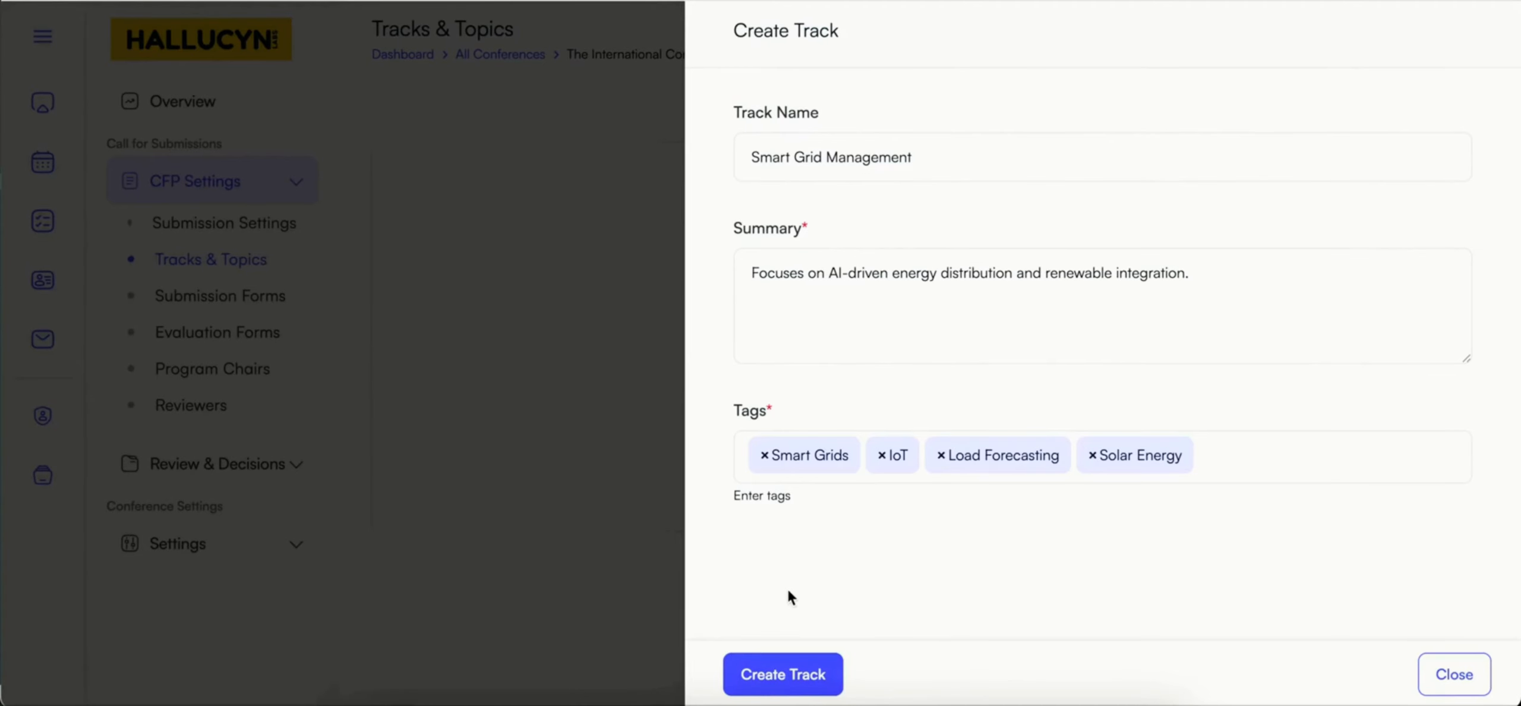
pyautogui.click(788, 682)
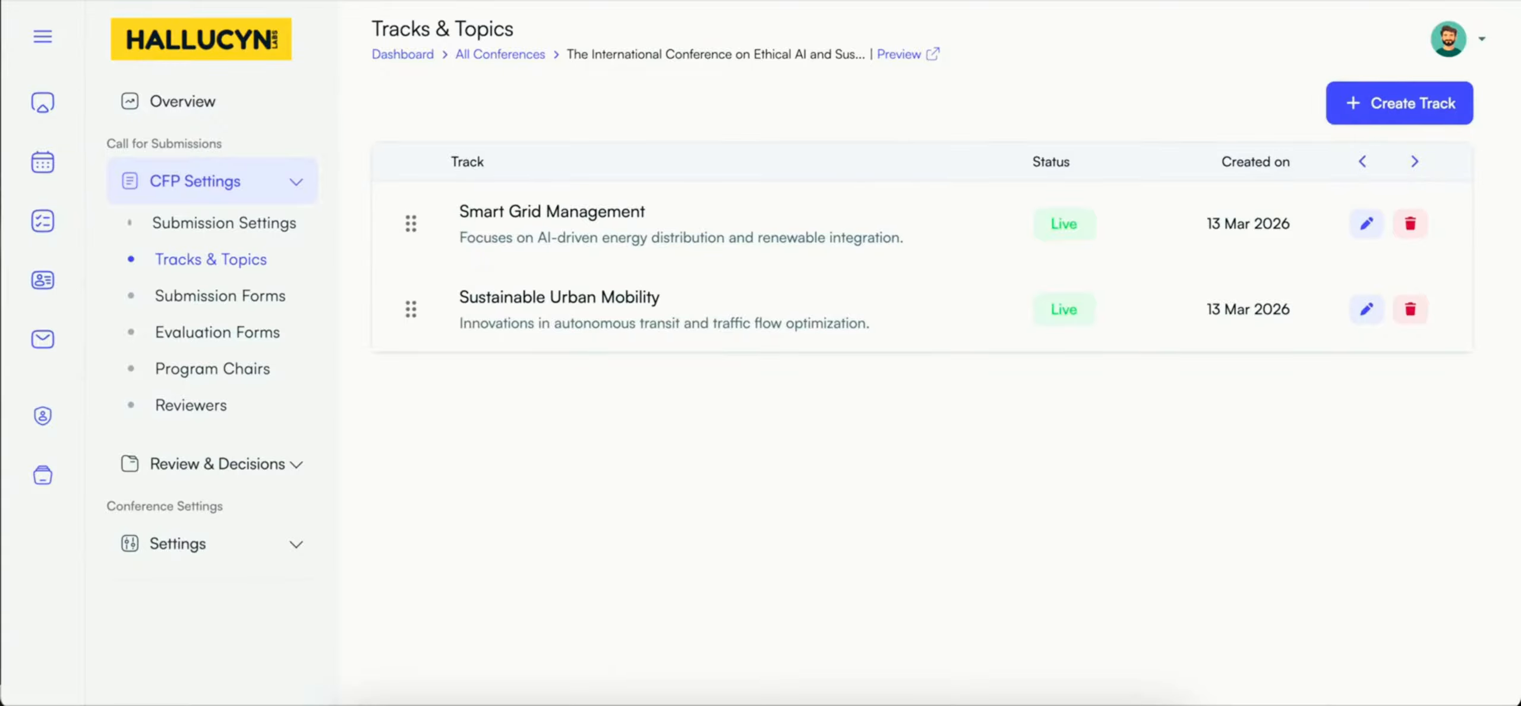
# Step: Open the conference's submission forms and examine the author, additional and submission information sections
pyautogui.click(233, 300)
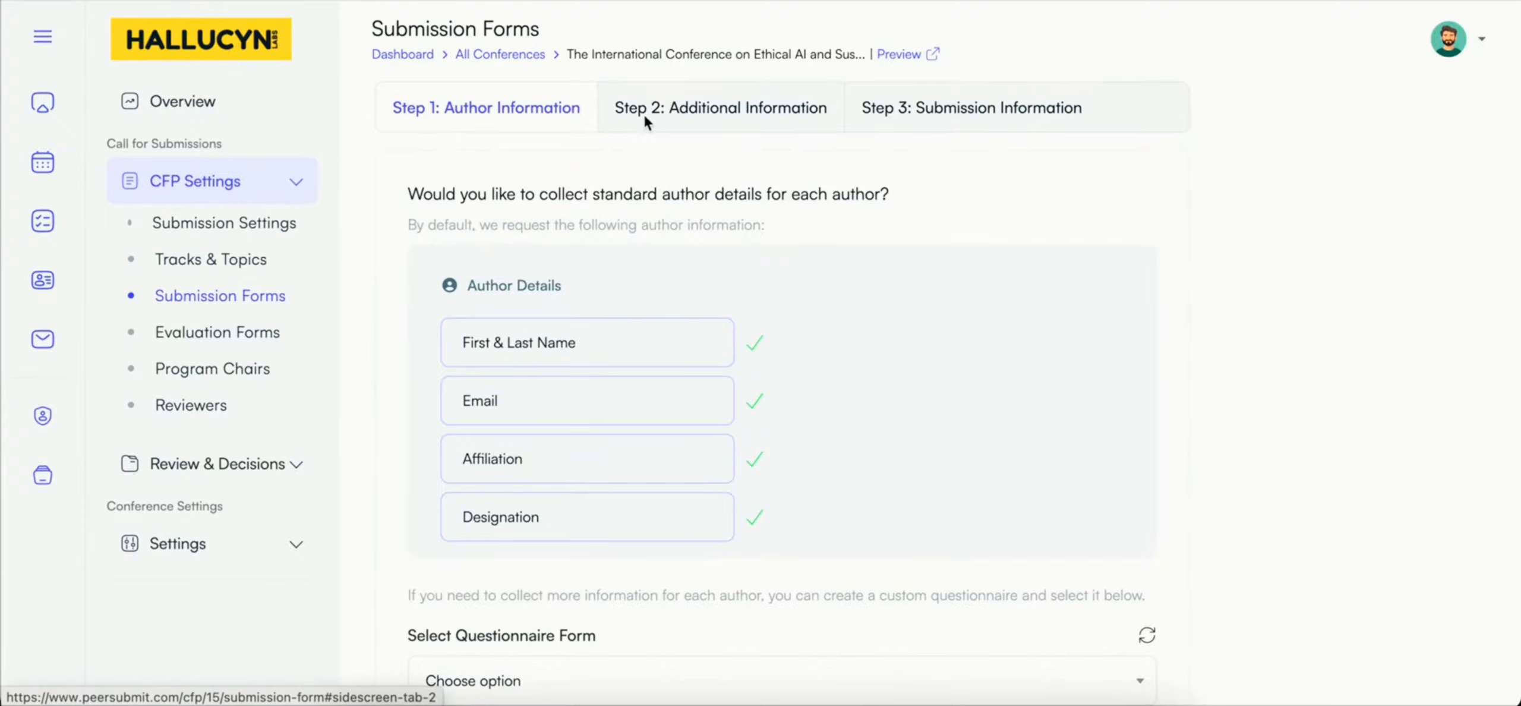
pyautogui.click(671, 112)
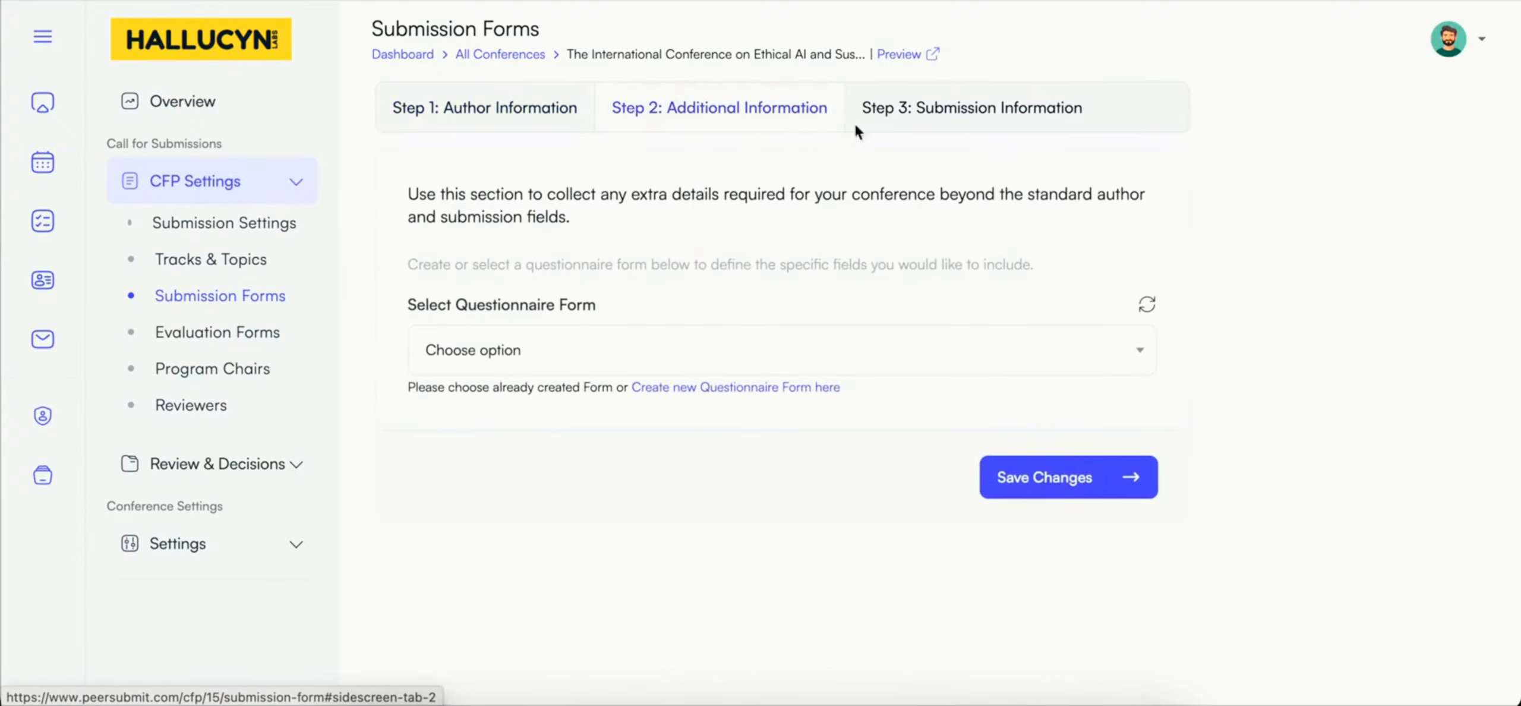
pyautogui.click(920, 115)
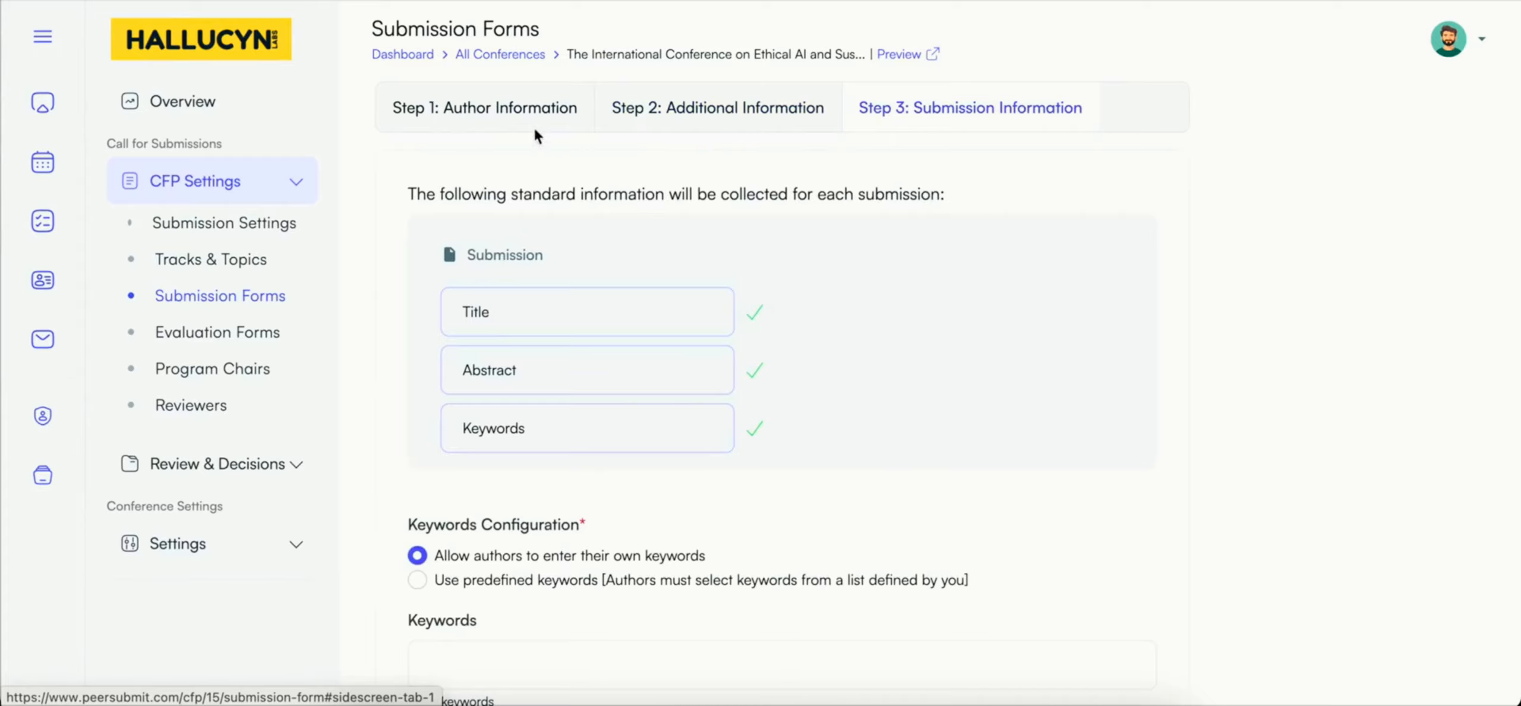
pyautogui.click(495, 121)
pyautogui.scroll(-1, 551, 295)
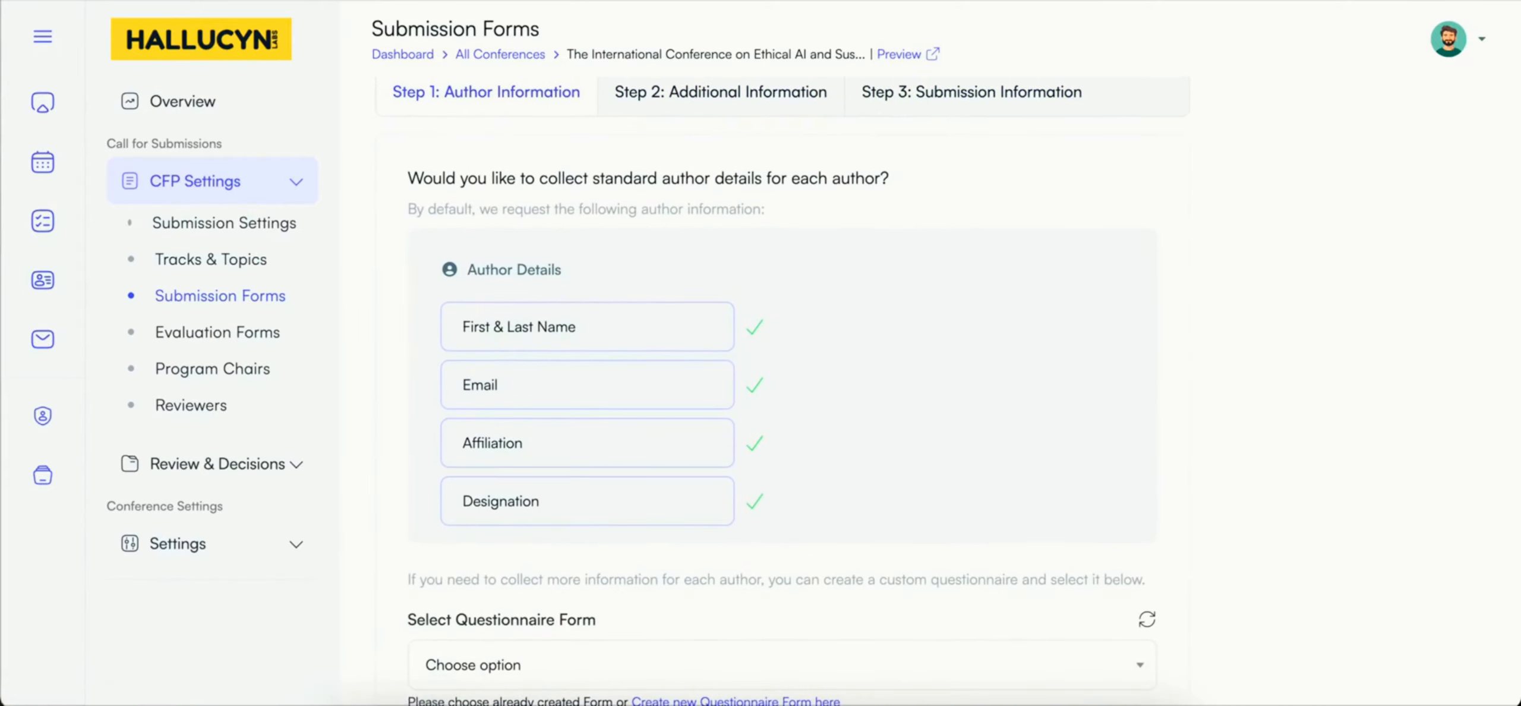
# Step: Create a new questionnaire of type Registration Form named Author Details Form, described as "This form is to collect additional Author details."
pyautogui.scroll(2, 553, 299)
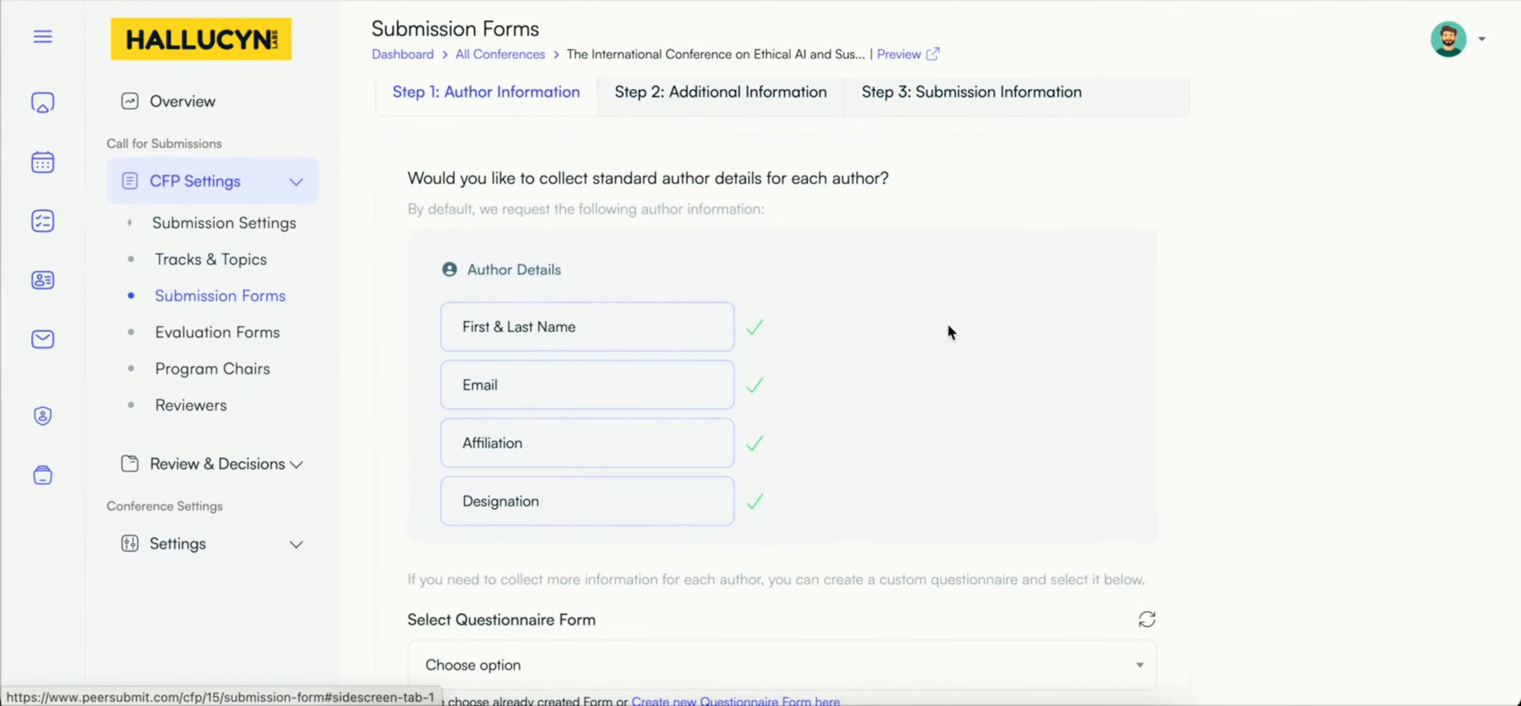
pyautogui.scroll(1, 683, 206)
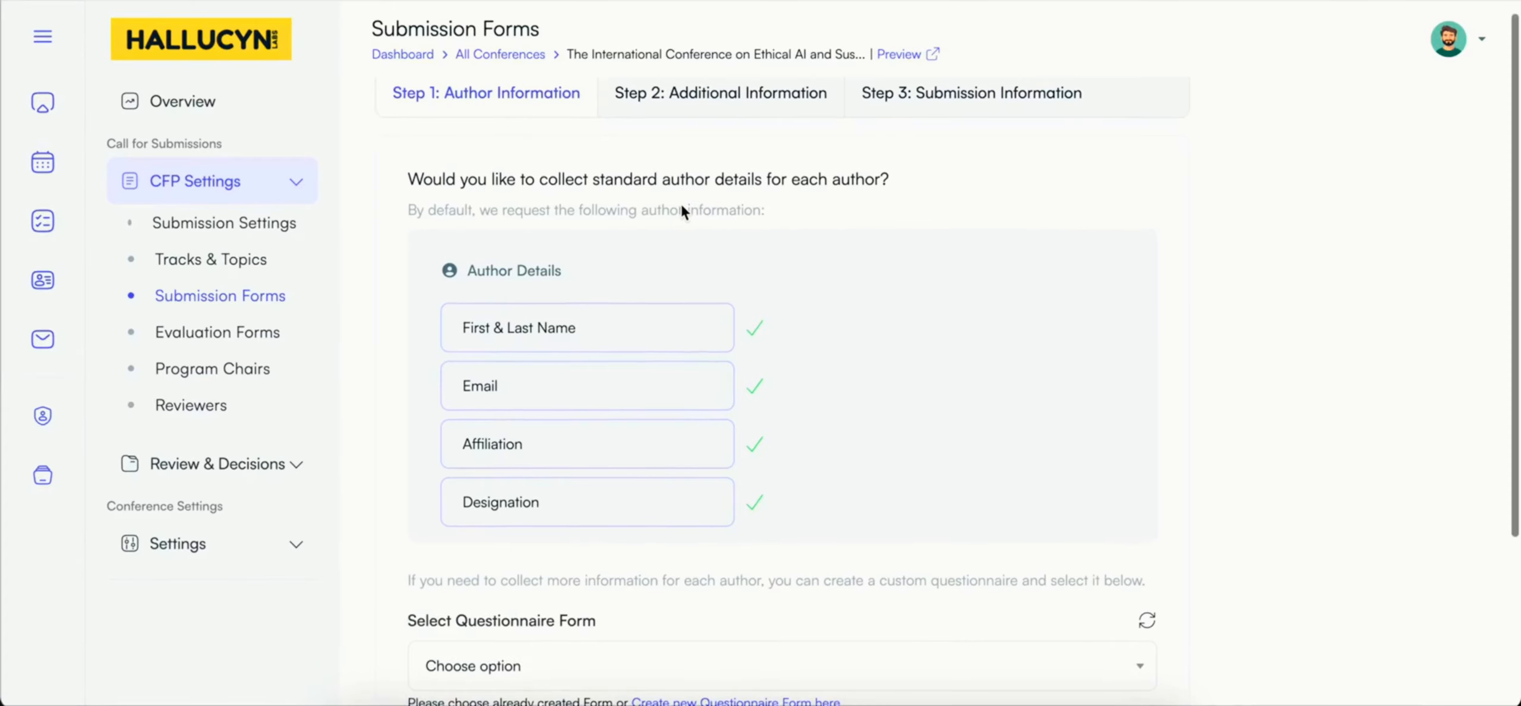
pyautogui.scroll(-2, 681, 204)
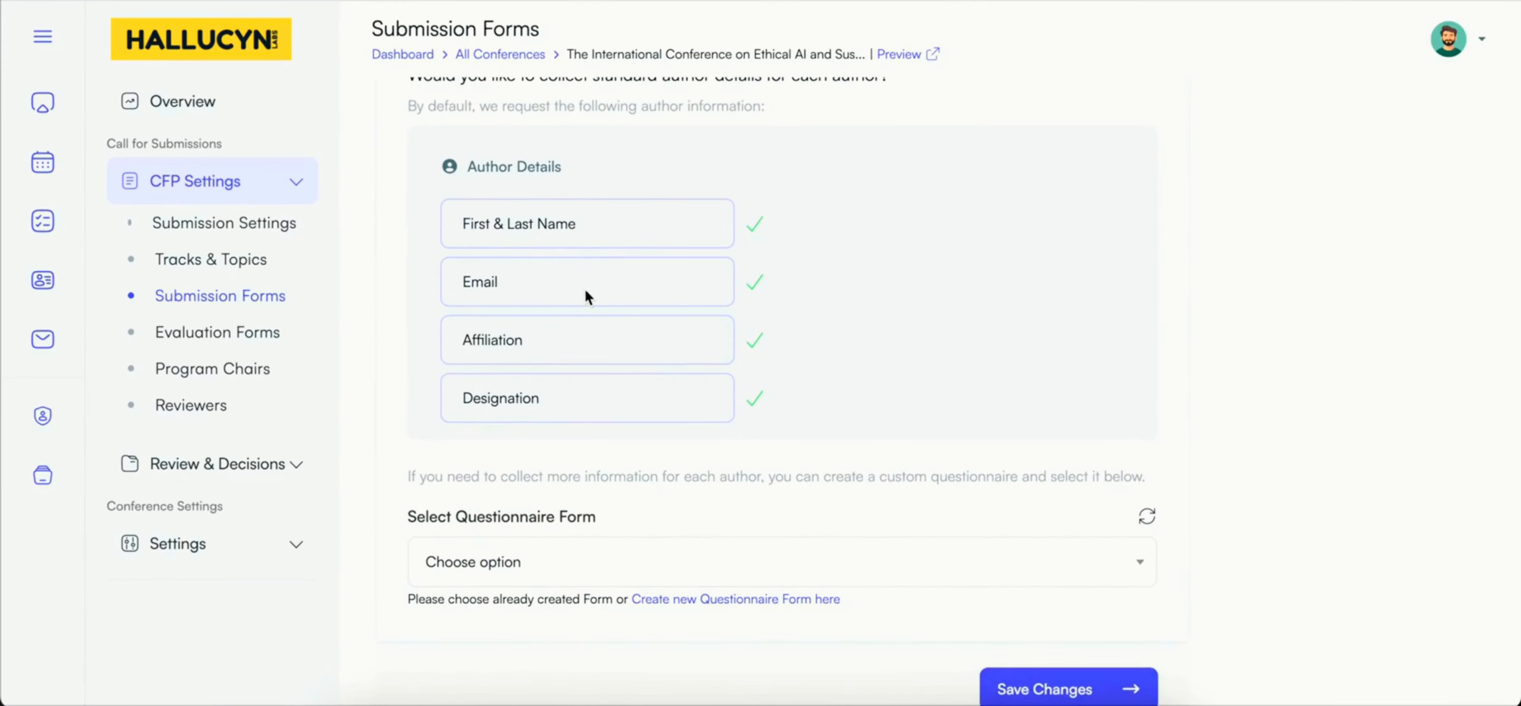
pyautogui.scroll(-1, 581, 360)
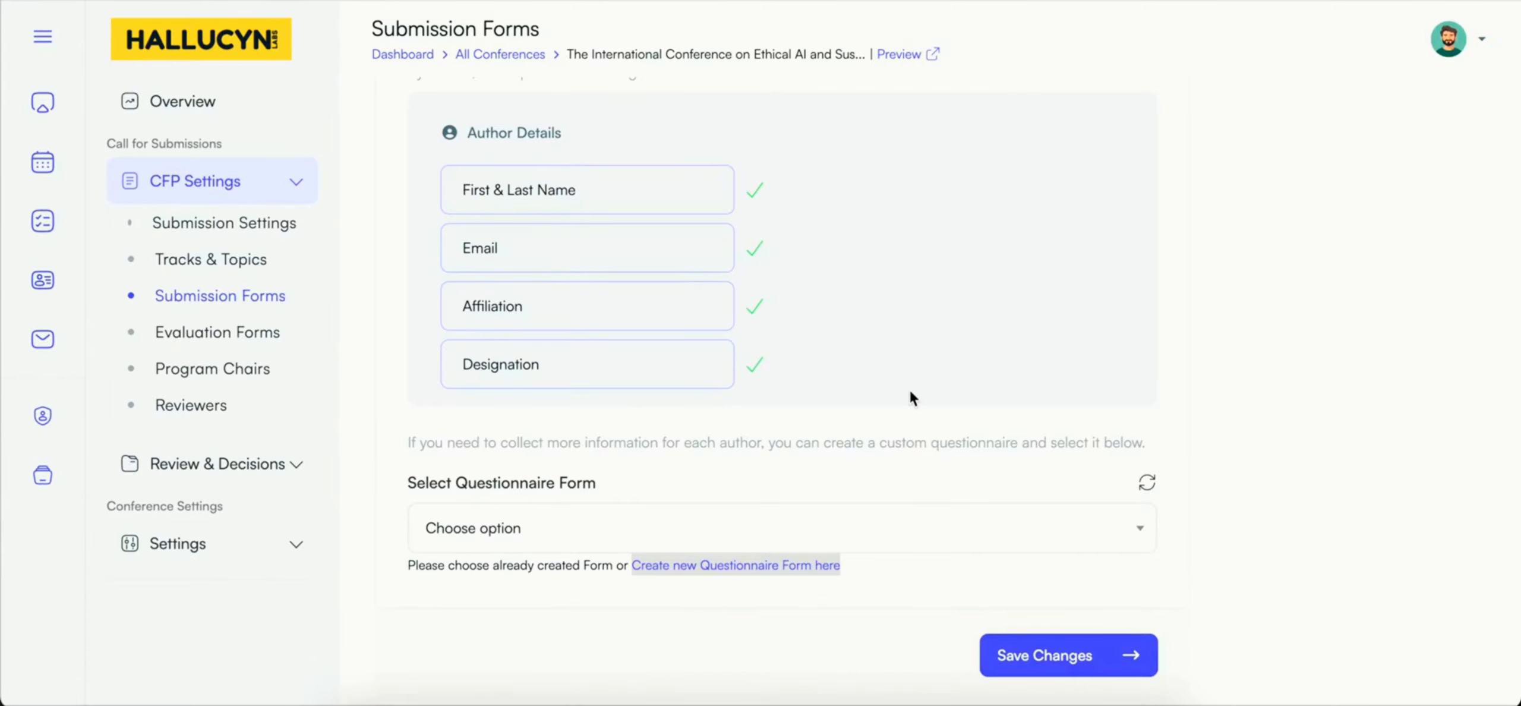
pyautogui.click(771, 563)
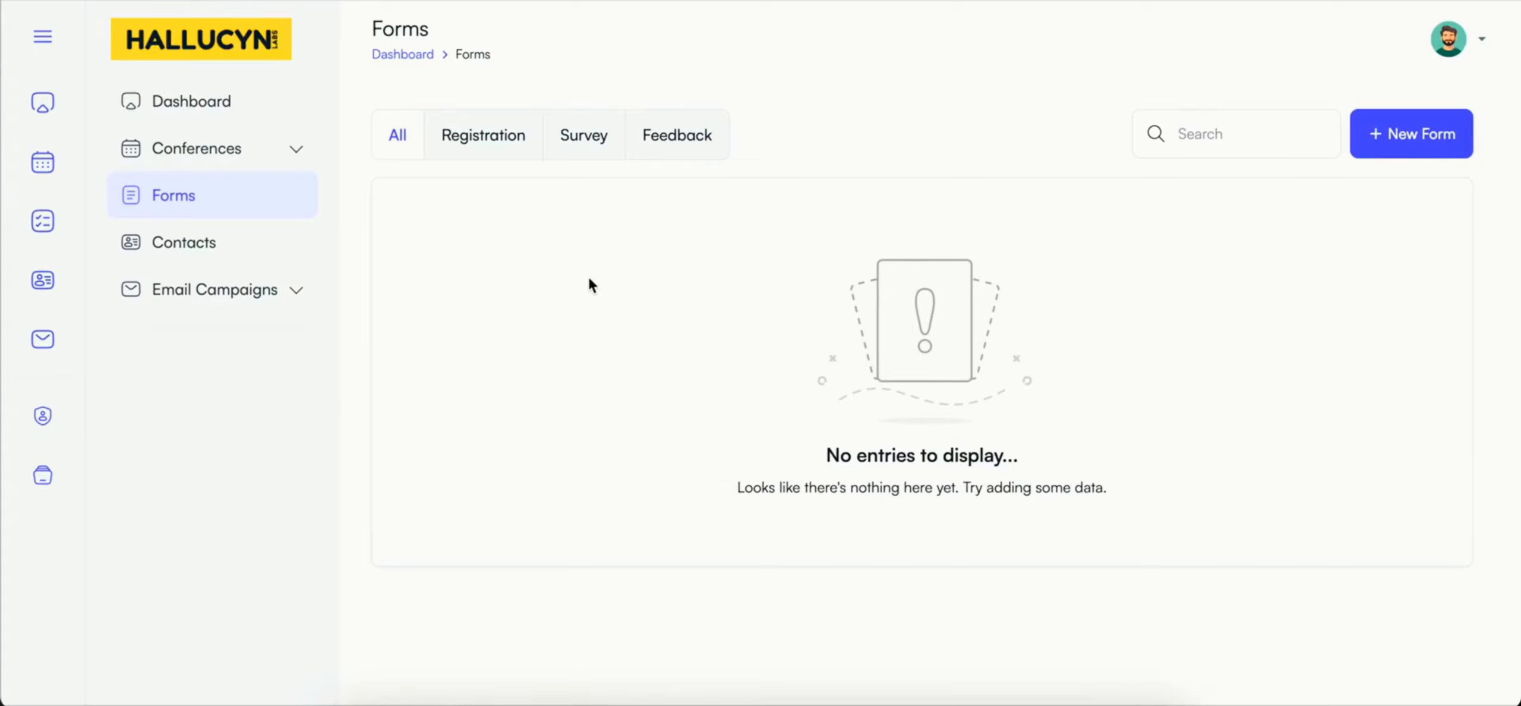
pyautogui.click(1389, 138)
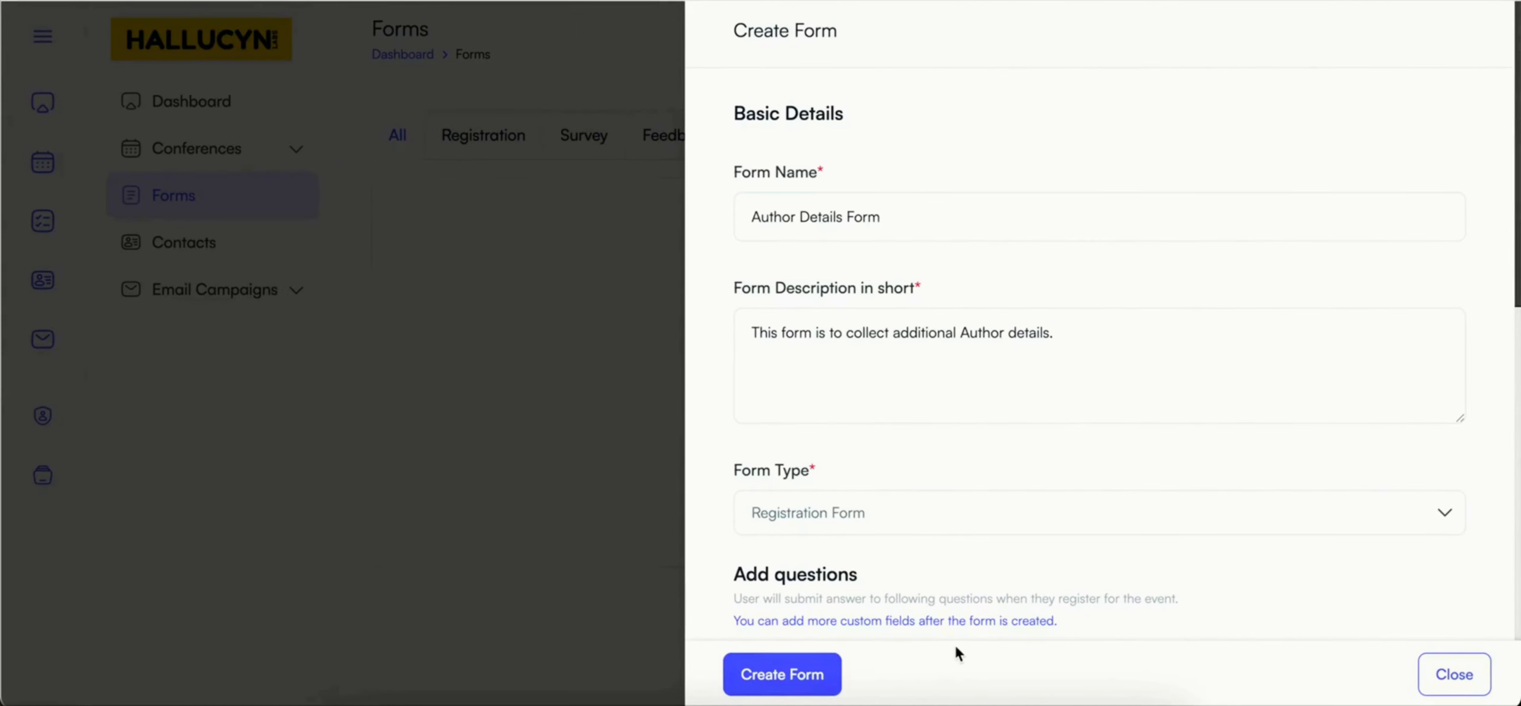
pyautogui.click(800, 674)
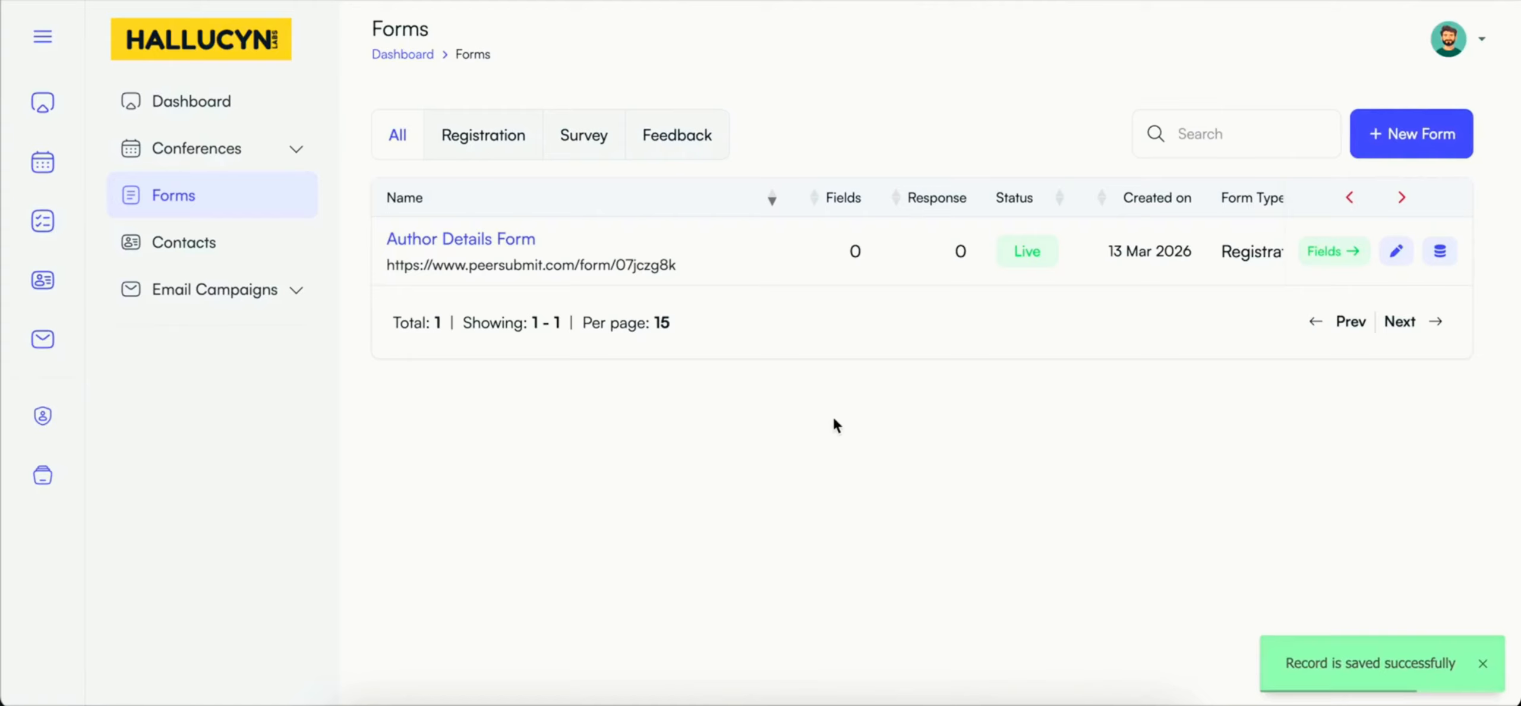
# Step: Open the fields of the Author Details Form and examine the importable library fields and the custom field types
pyautogui.click(1314, 256)
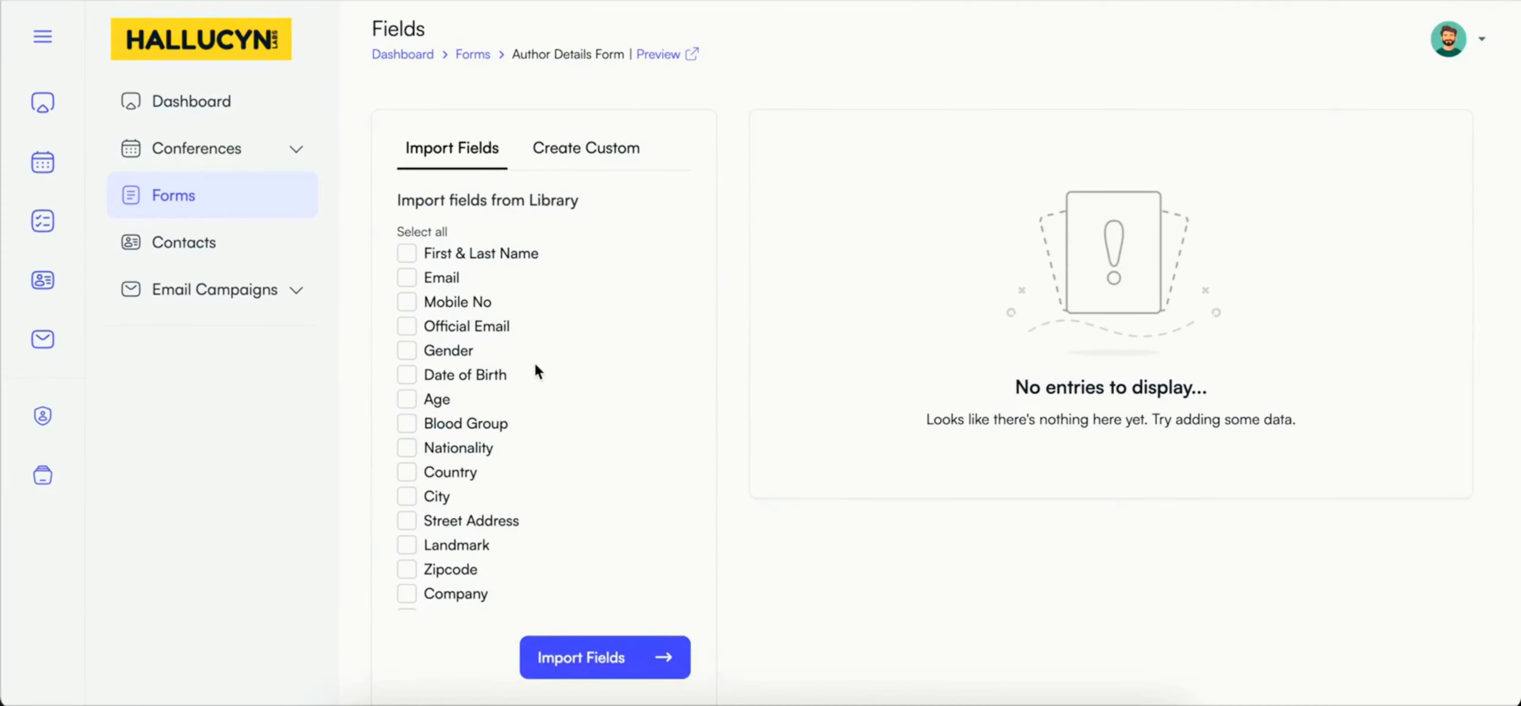
pyautogui.scroll(-2, 536, 366)
pyautogui.scroll(-3, 535, 365)
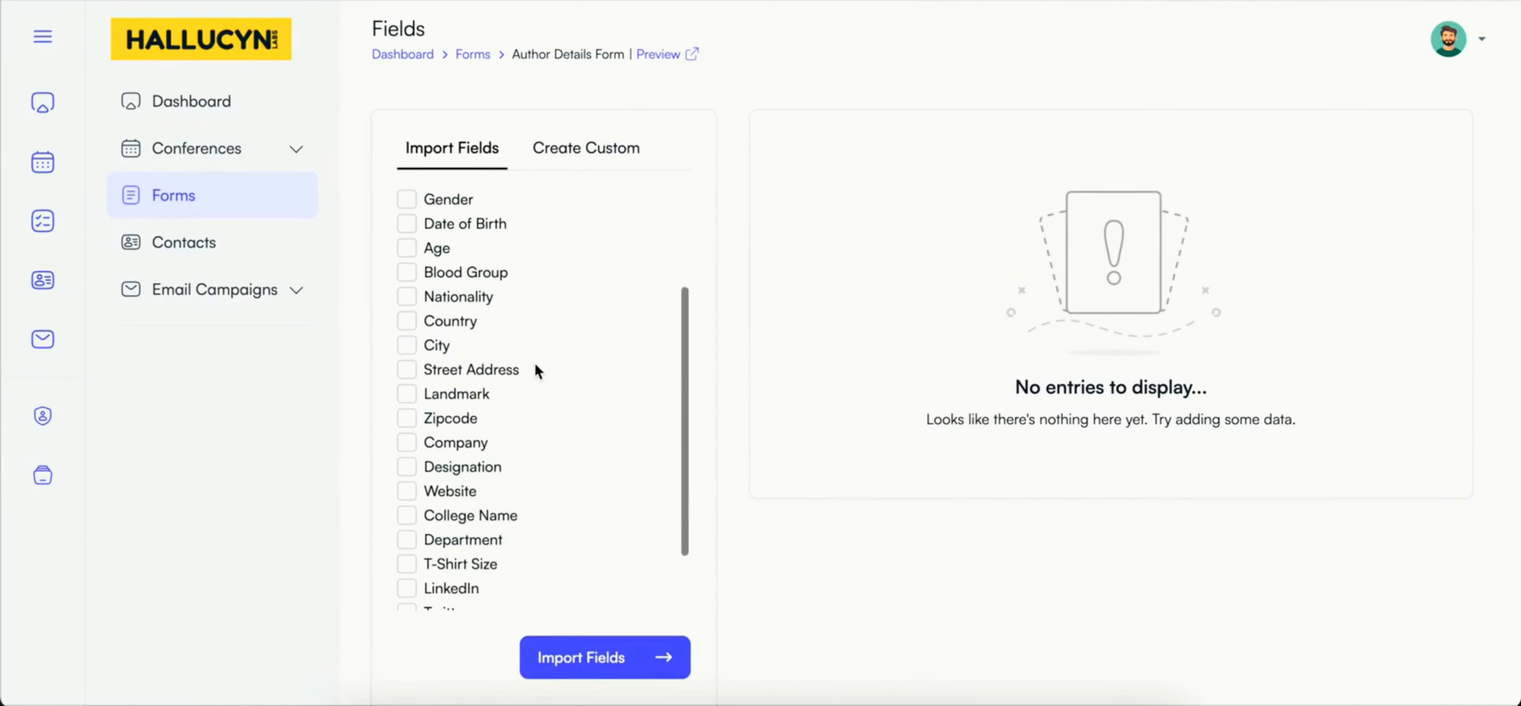
pyautogui.scroll(5, 535, 363)
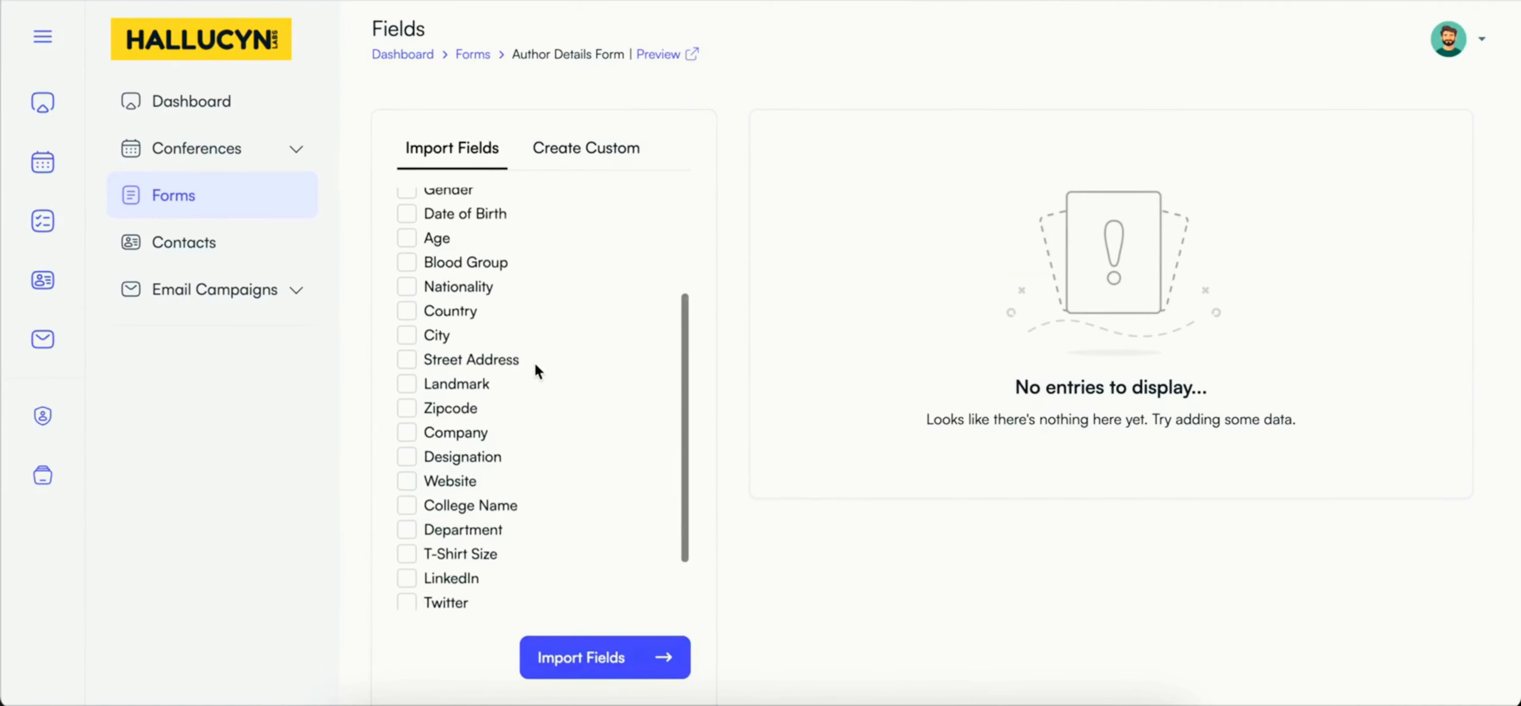
pyautogui.scroll(1, 535, 363)
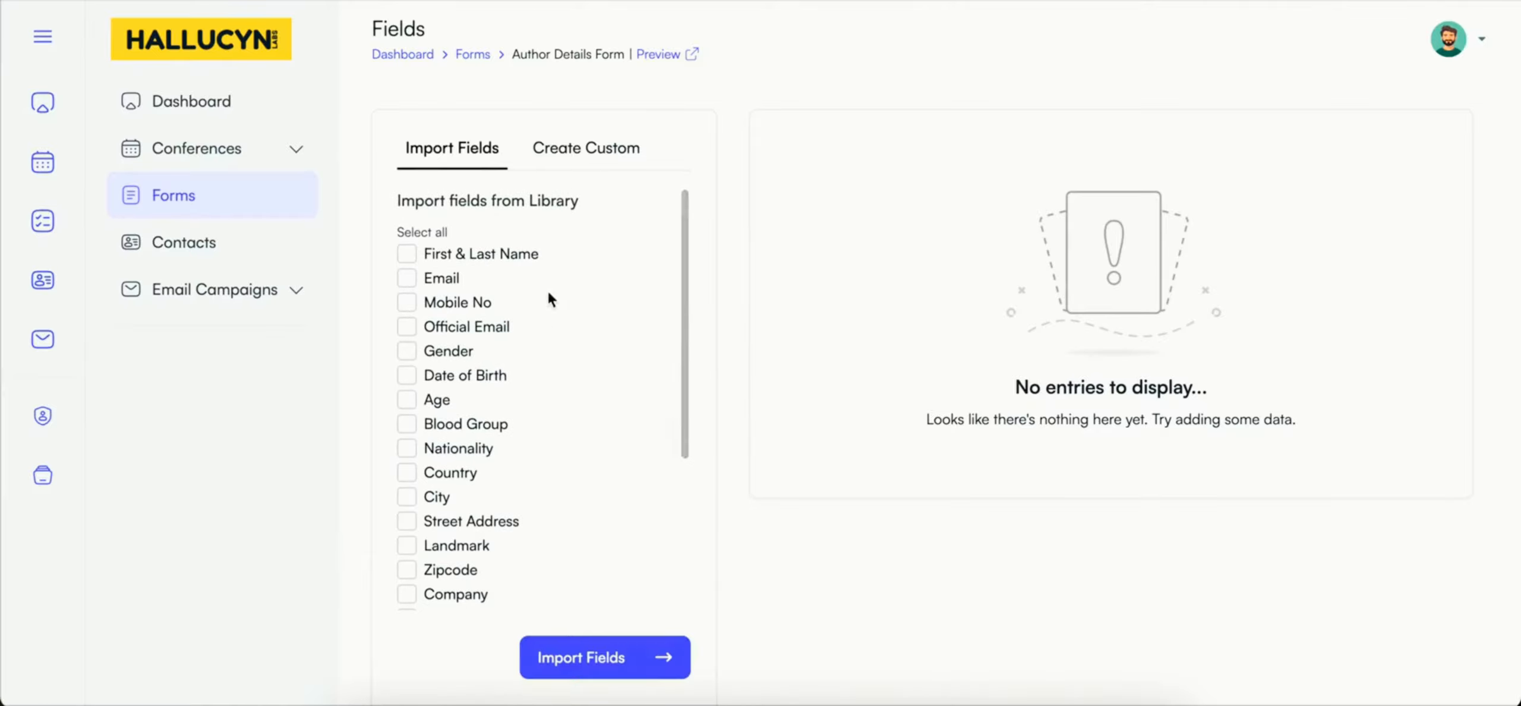
pyautogui.click(579, 152)
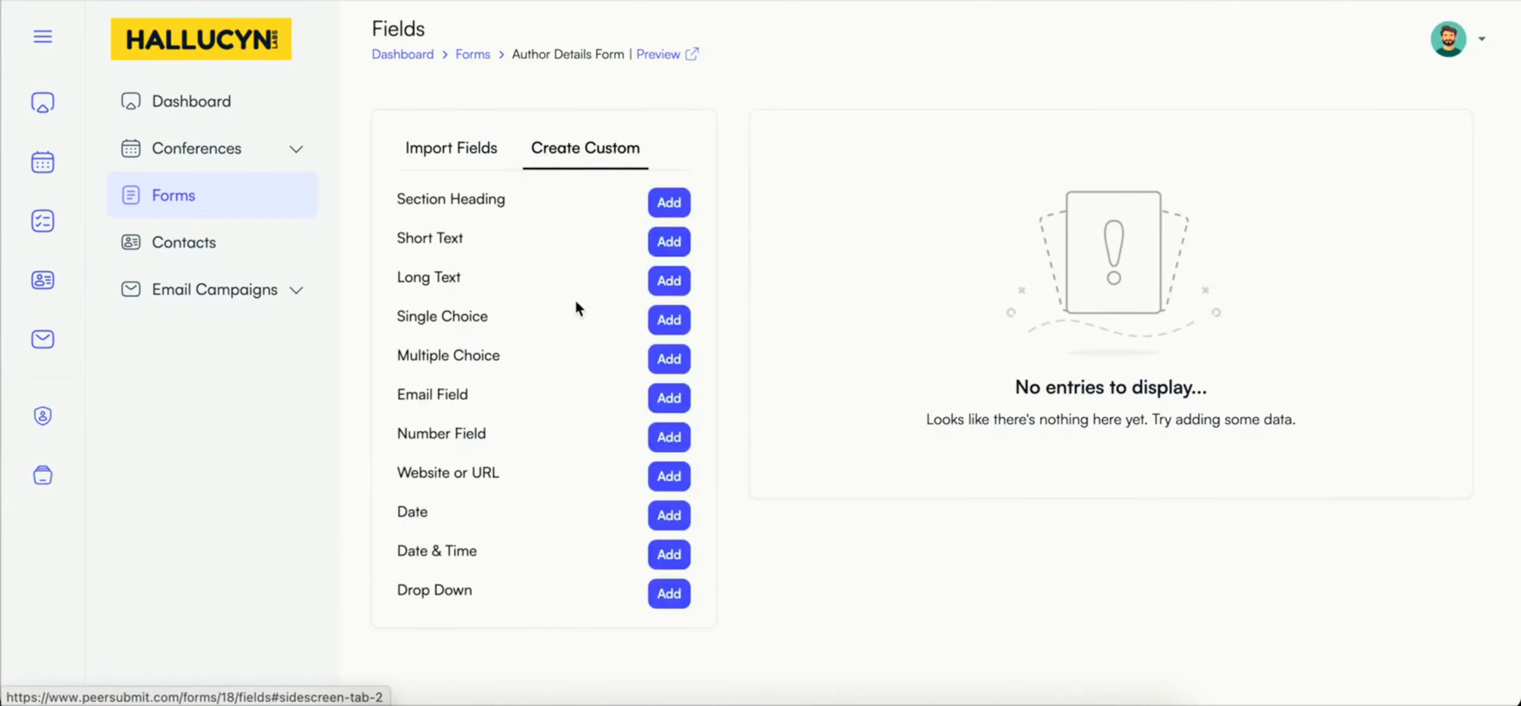
pyautogui.scroll(-3, 574, 297)
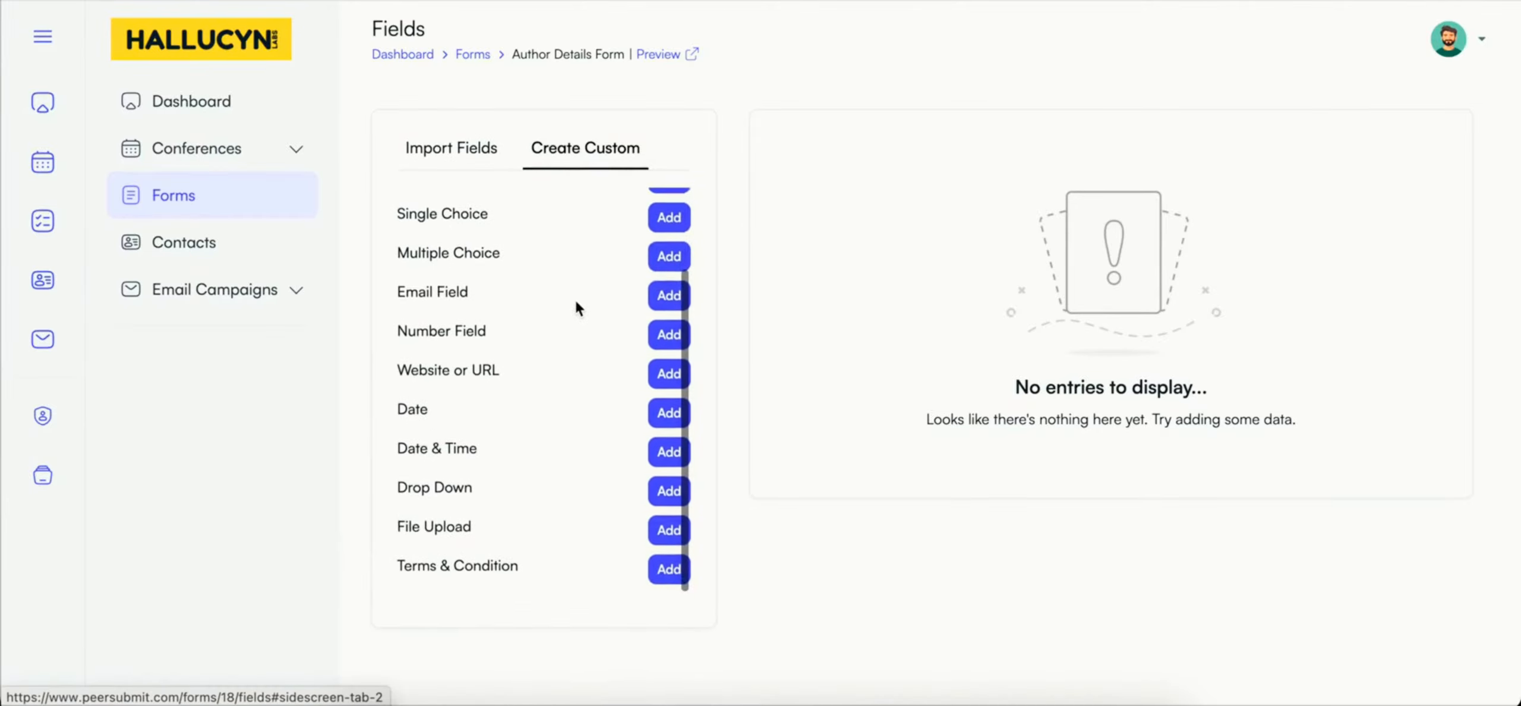
pyautogui.scroll(3, 575, 300)
pyautogui.click(462, 152)
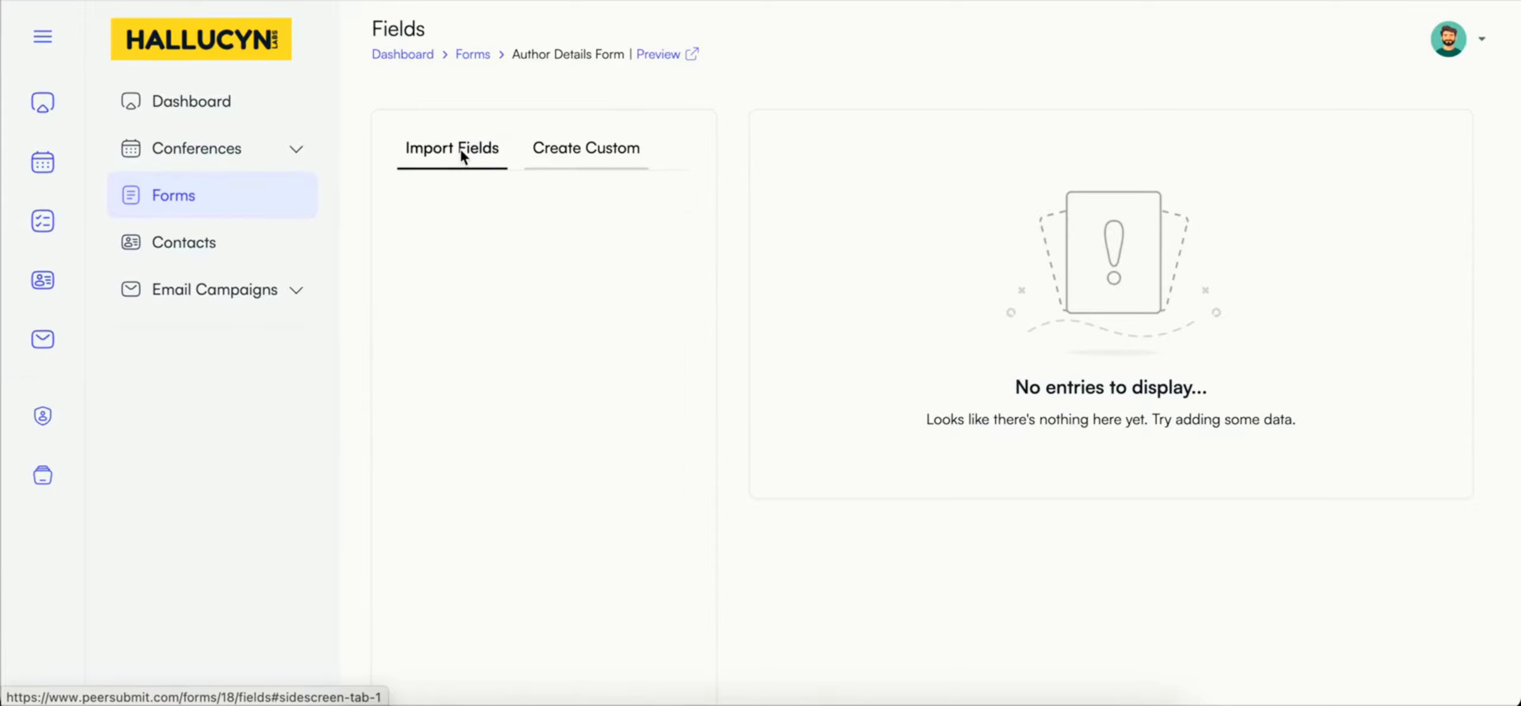
# Step: Import the Country and Department library fields into the Author Details Form and move Department above Country
pyautogui.scroll(-2, 485, 345)
pyautogui.scroll(-5, 485, 344)
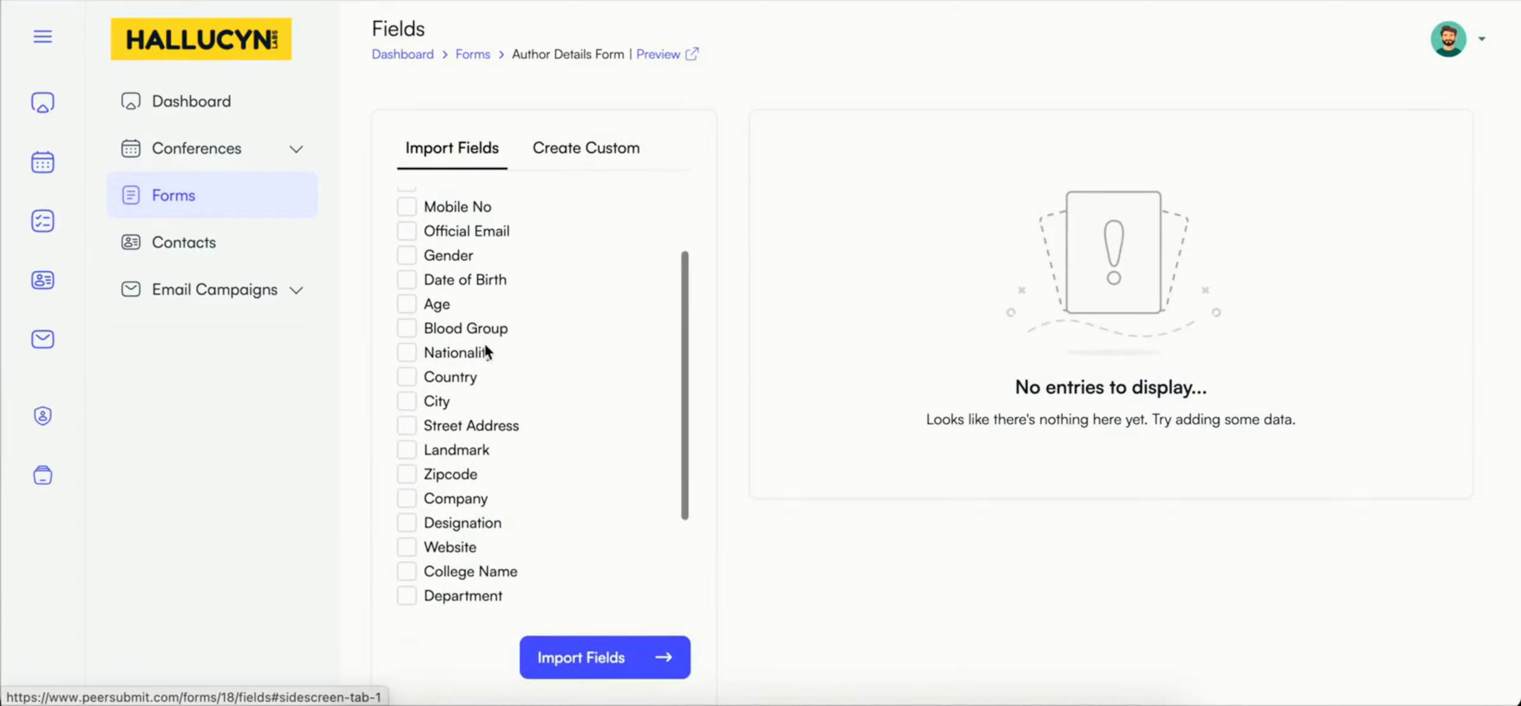
pyautogui.scroll(-1, 484, 349)
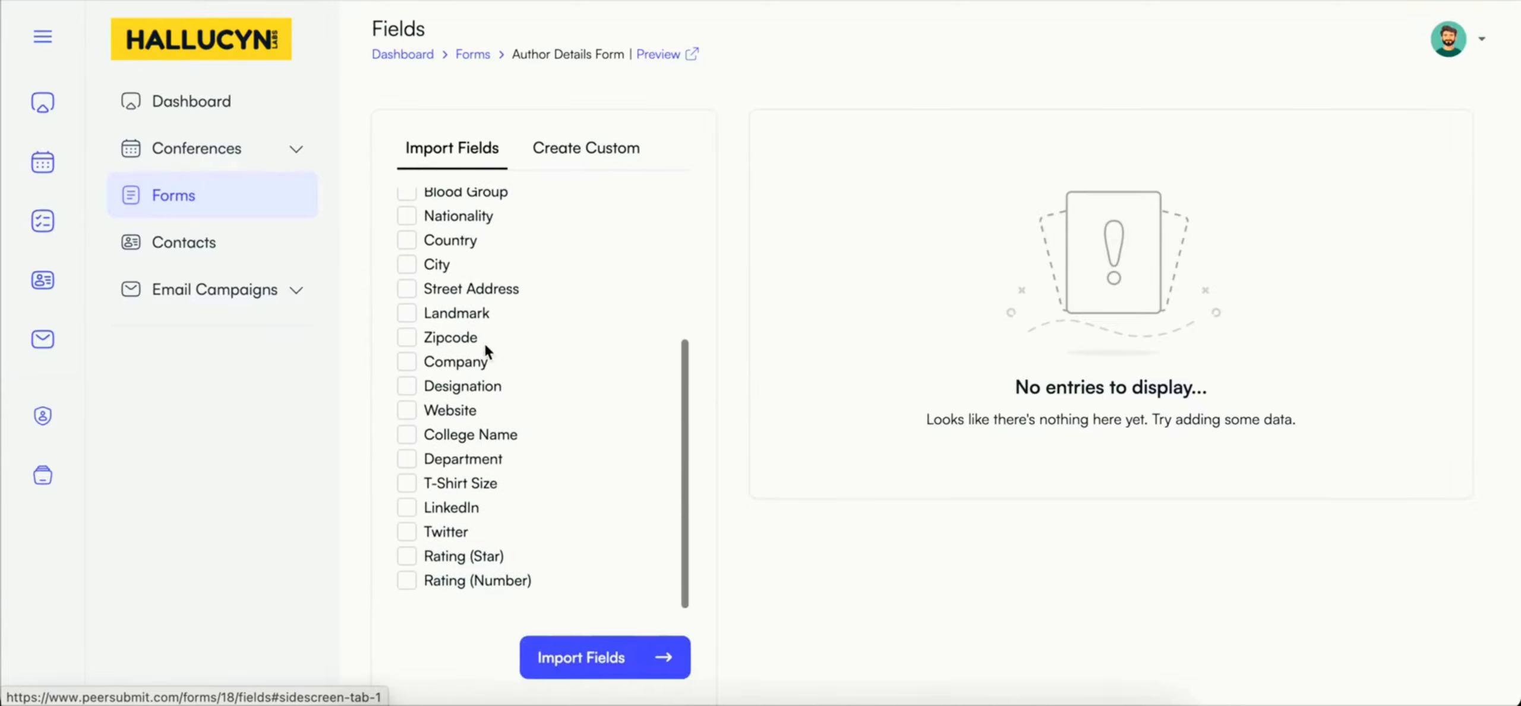
pyautogui.click(407, 464)
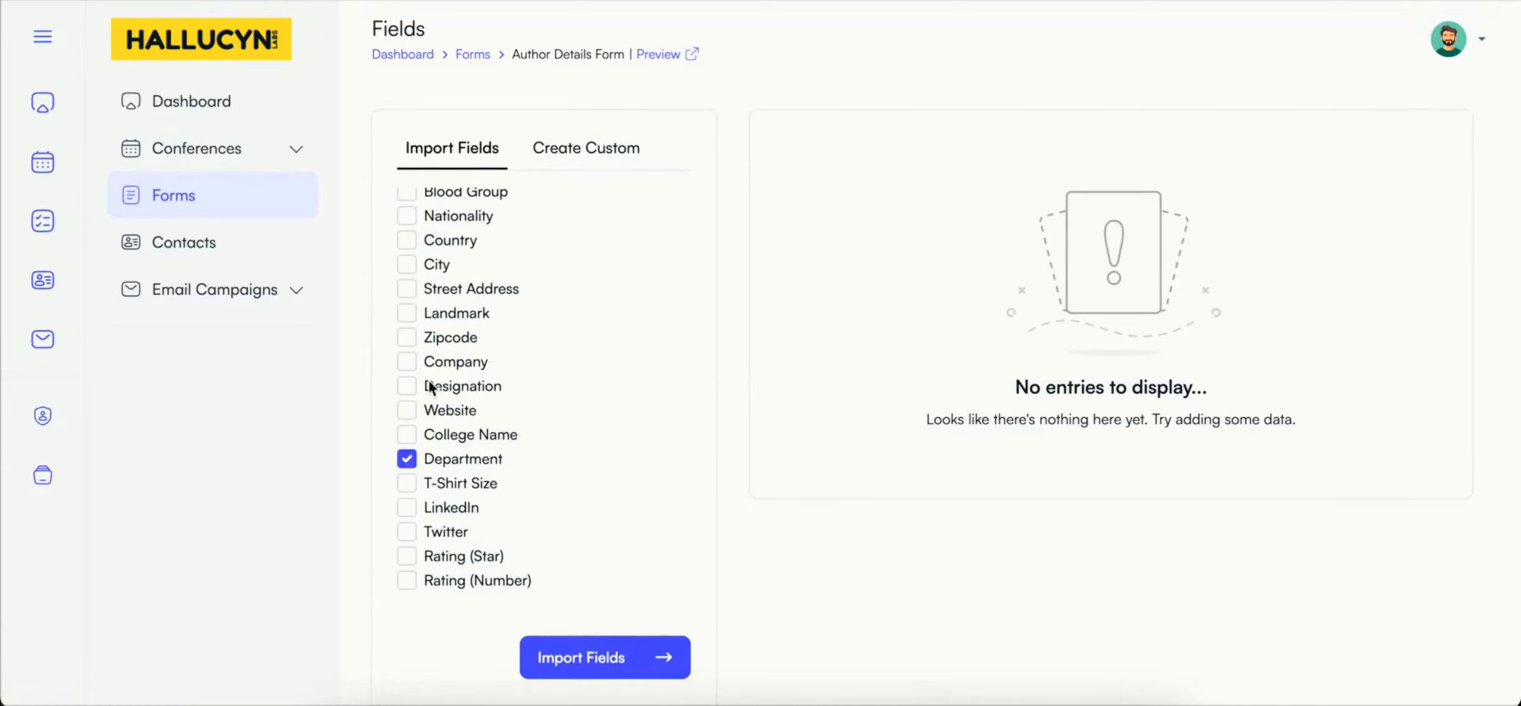
pyautogui.click(407, 241)
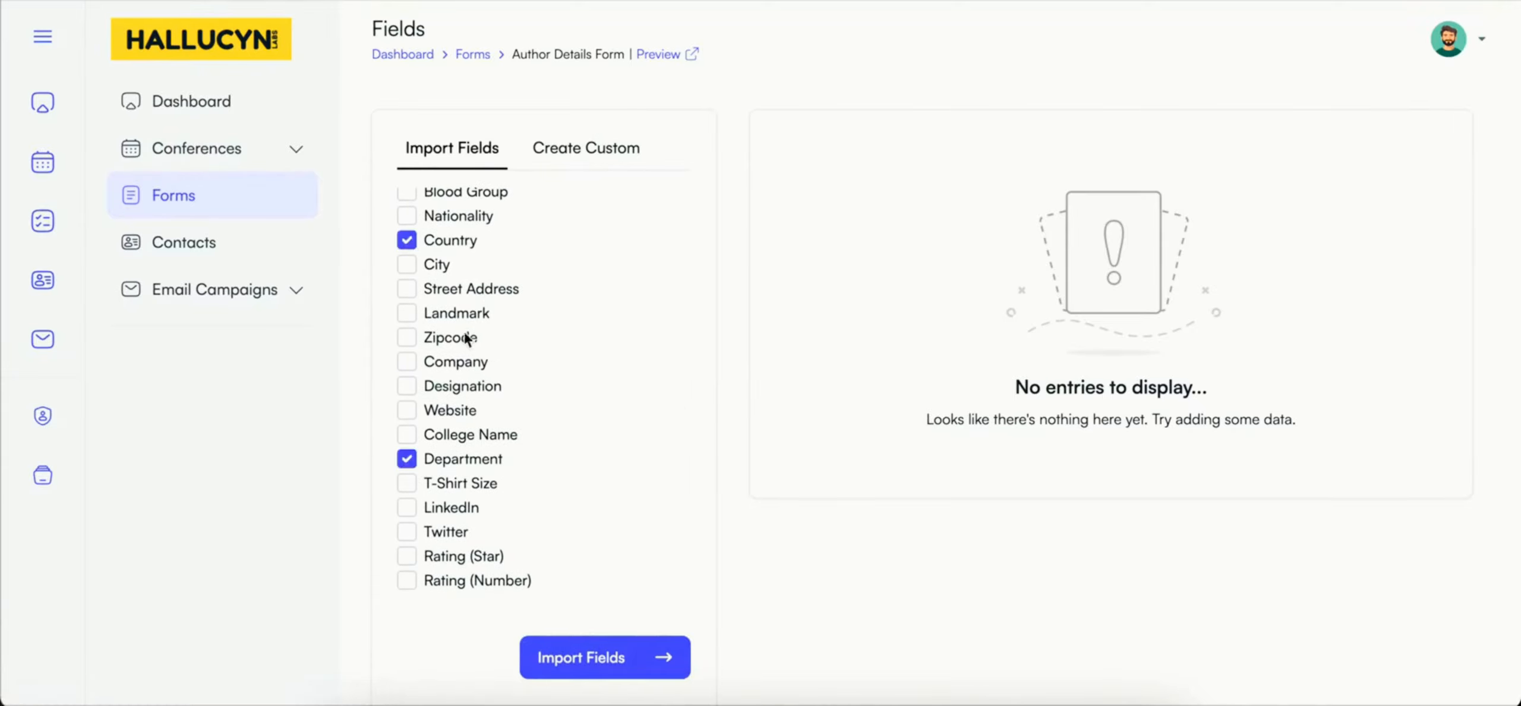
pyautogui.click(599, 656)
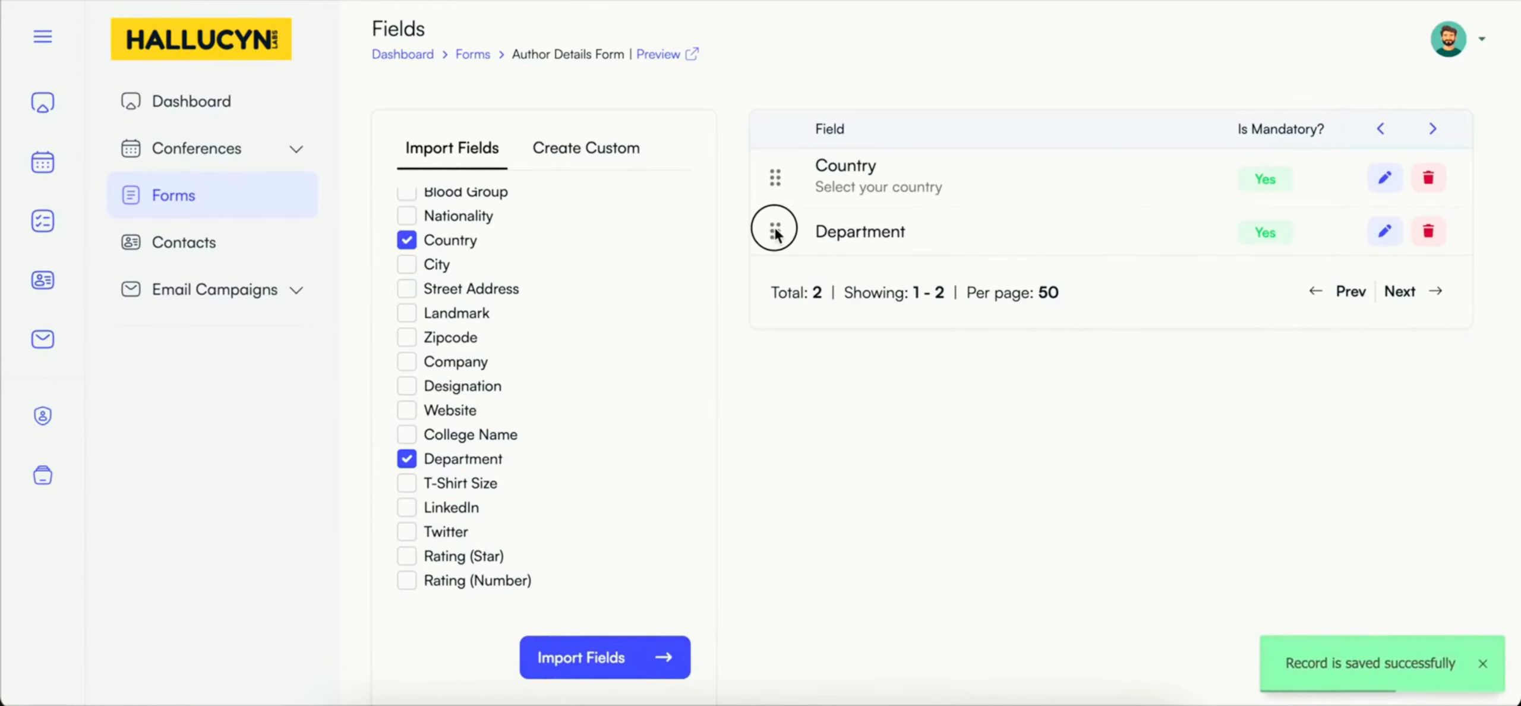
pyautogui.moveTo(775, 229); pyautogui.dragTo(774, 169)
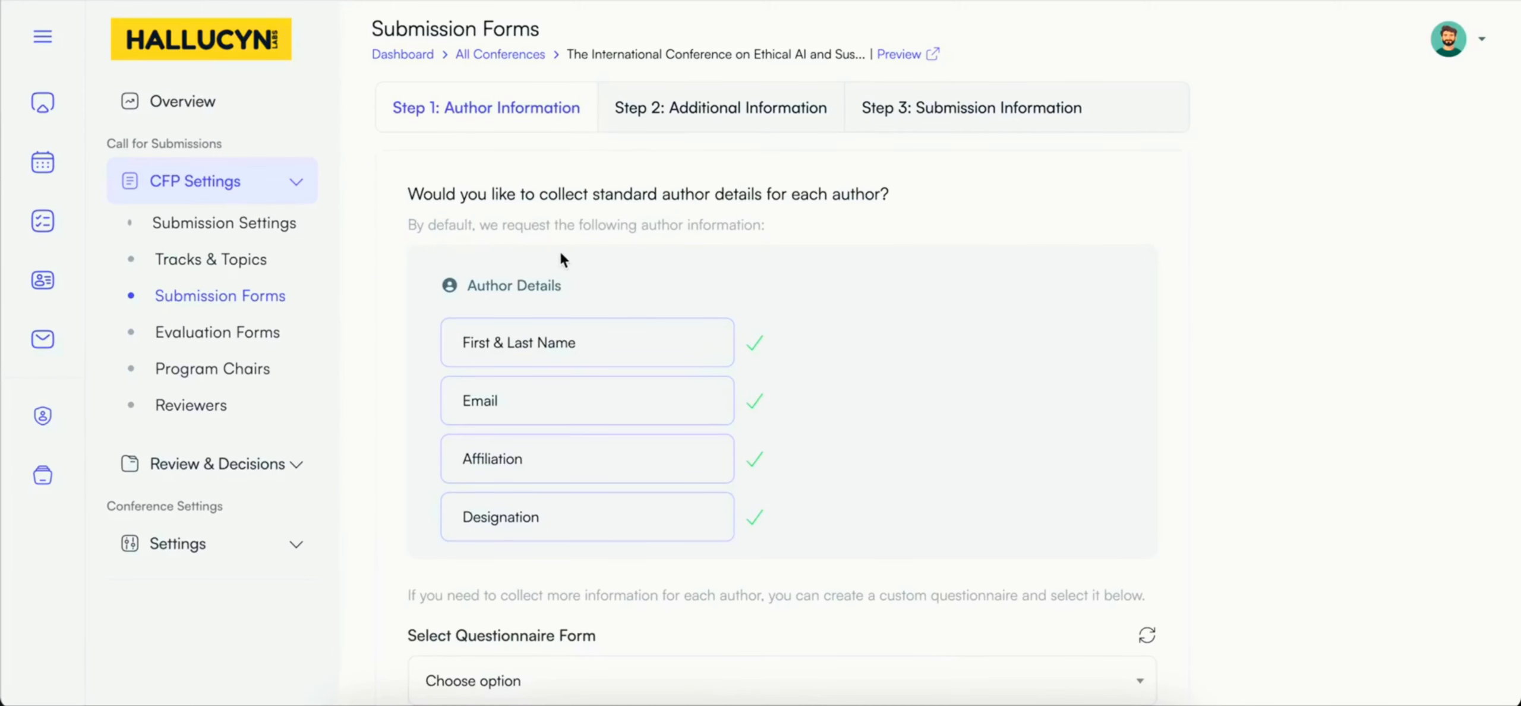
# Step: Assign the Author Details Form as the author information questionnaire in the conference's submission forms and save the changes
pyautogui.scroll(-3, 561, 254)
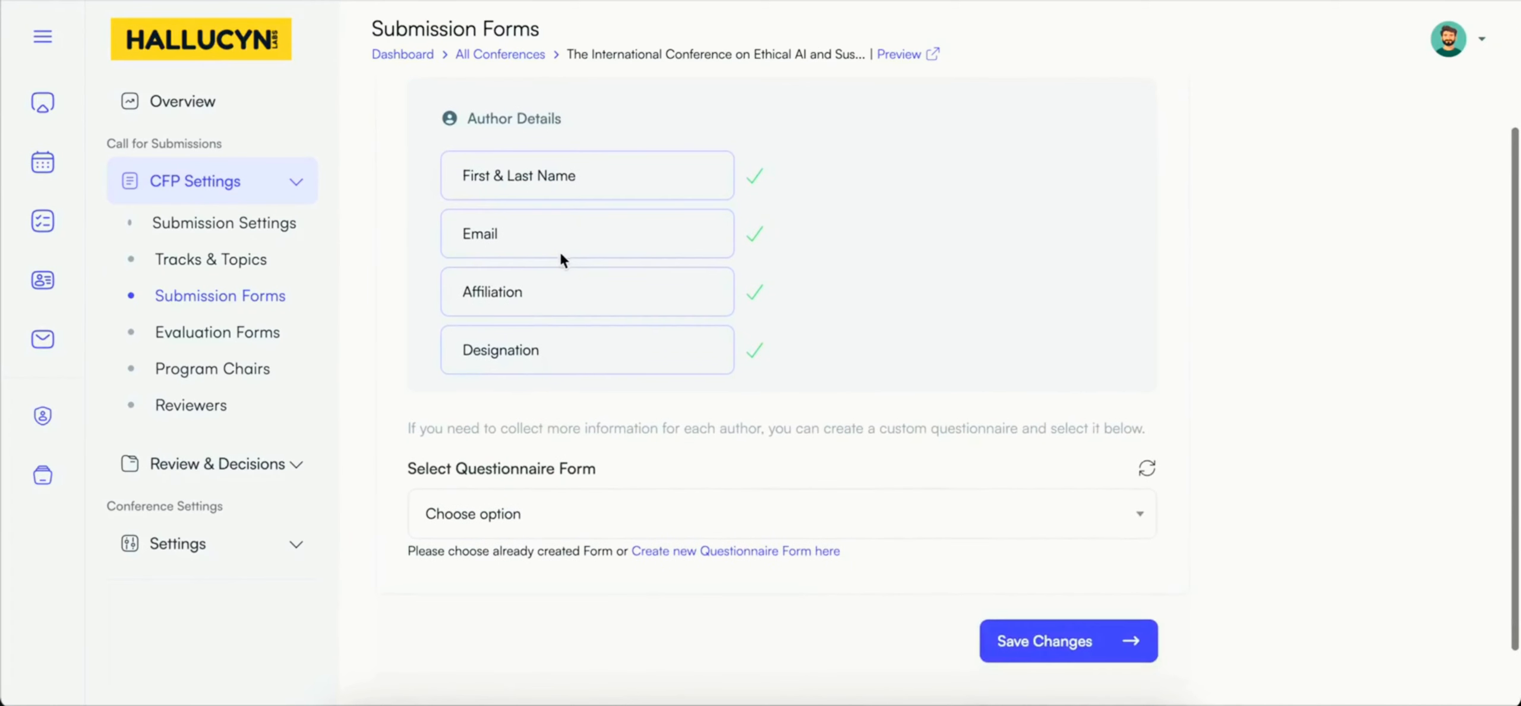
pyautogui.click(529, 513)
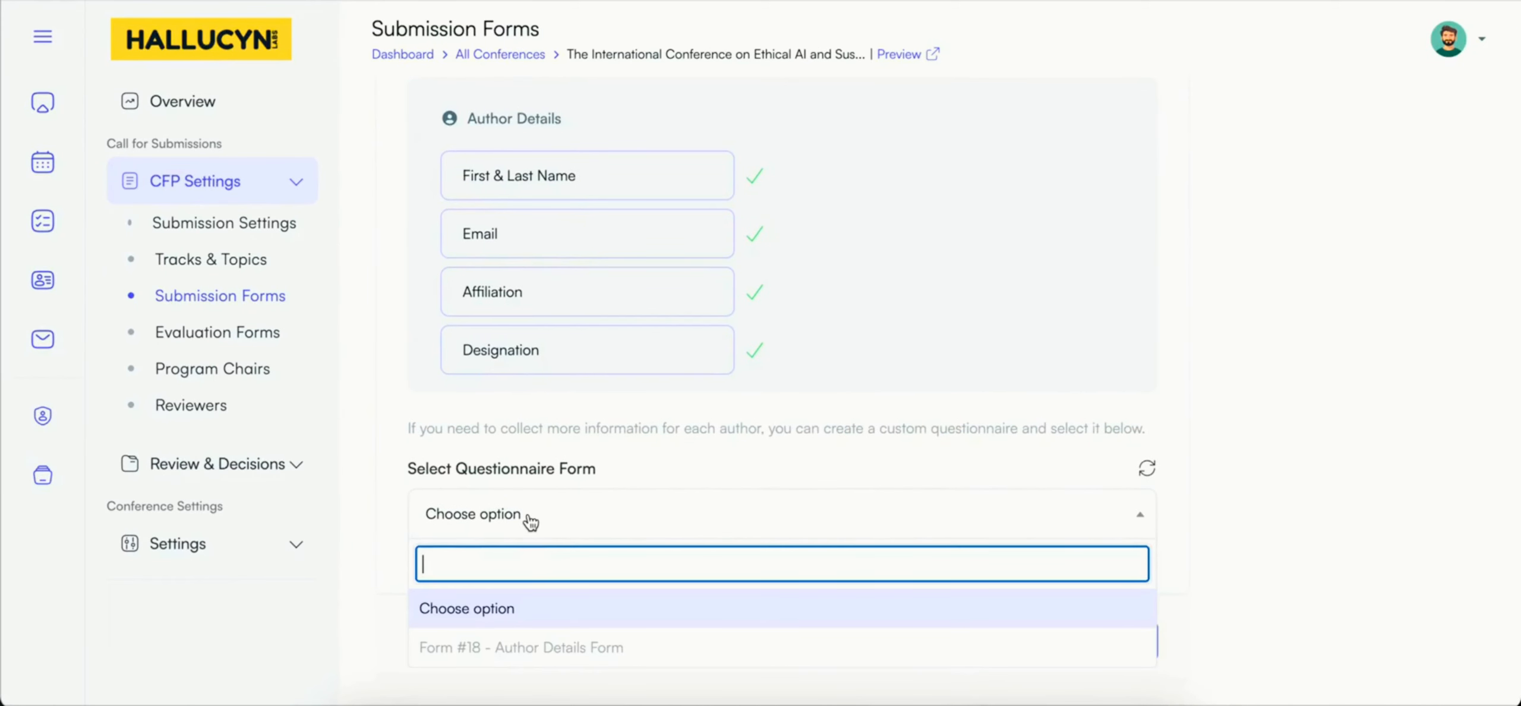
pyautogui.click(523, 645)
pyautogui.click(1022, 645)
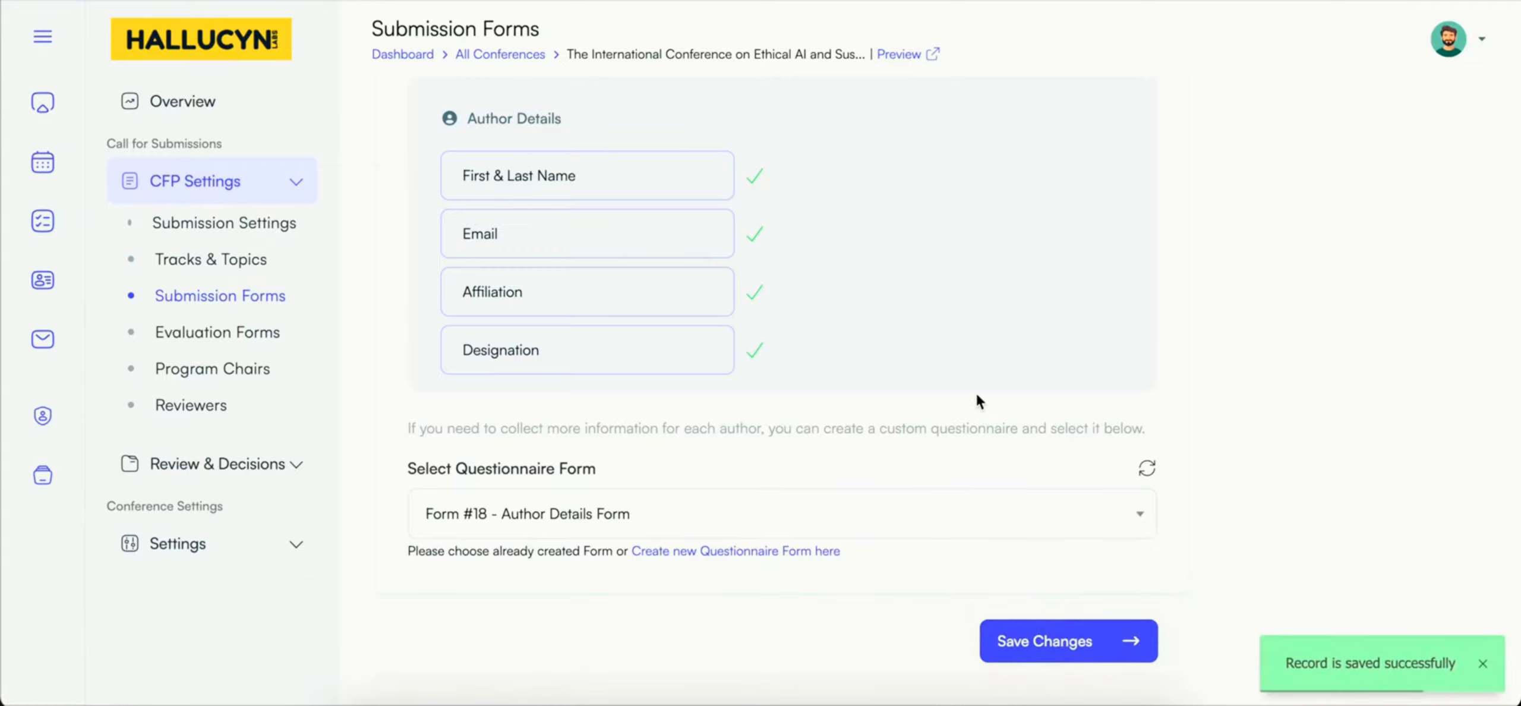
pyautogui.scroll(1, 977, 395)
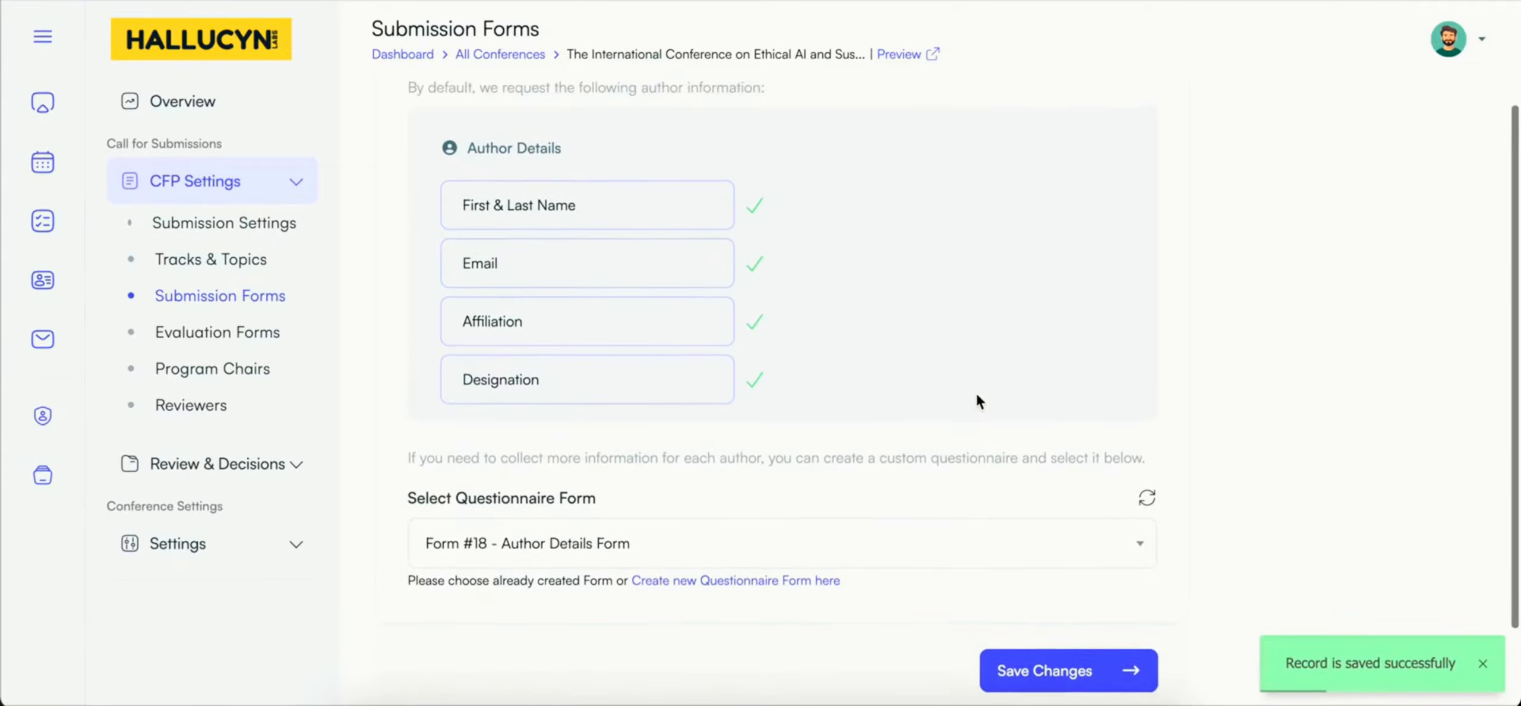
# Step: Preview the submission form for the Smart Grid Management track and examine the added Department and Country fields in the author details
pyautogui.click(891, 54)
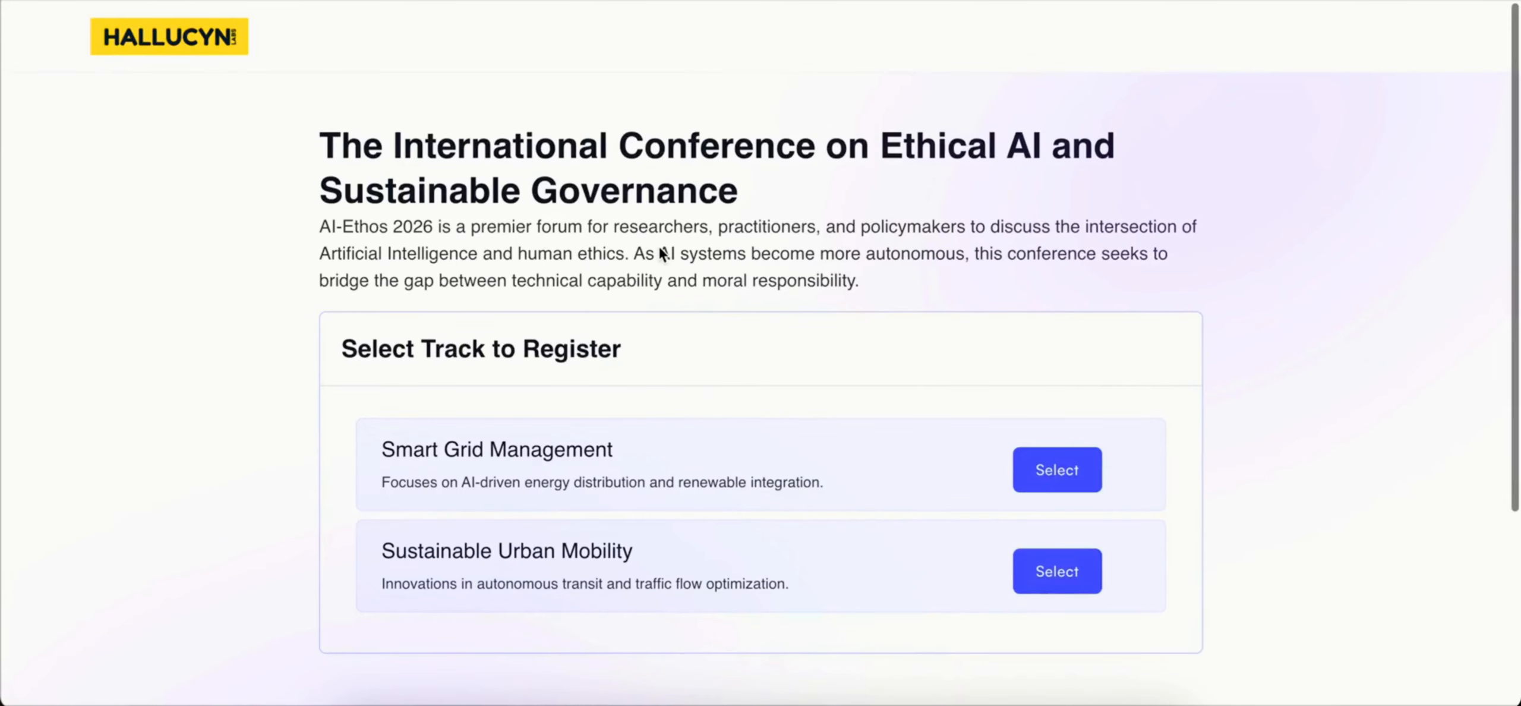
pyautogui.scroll(-1, 660, 252)
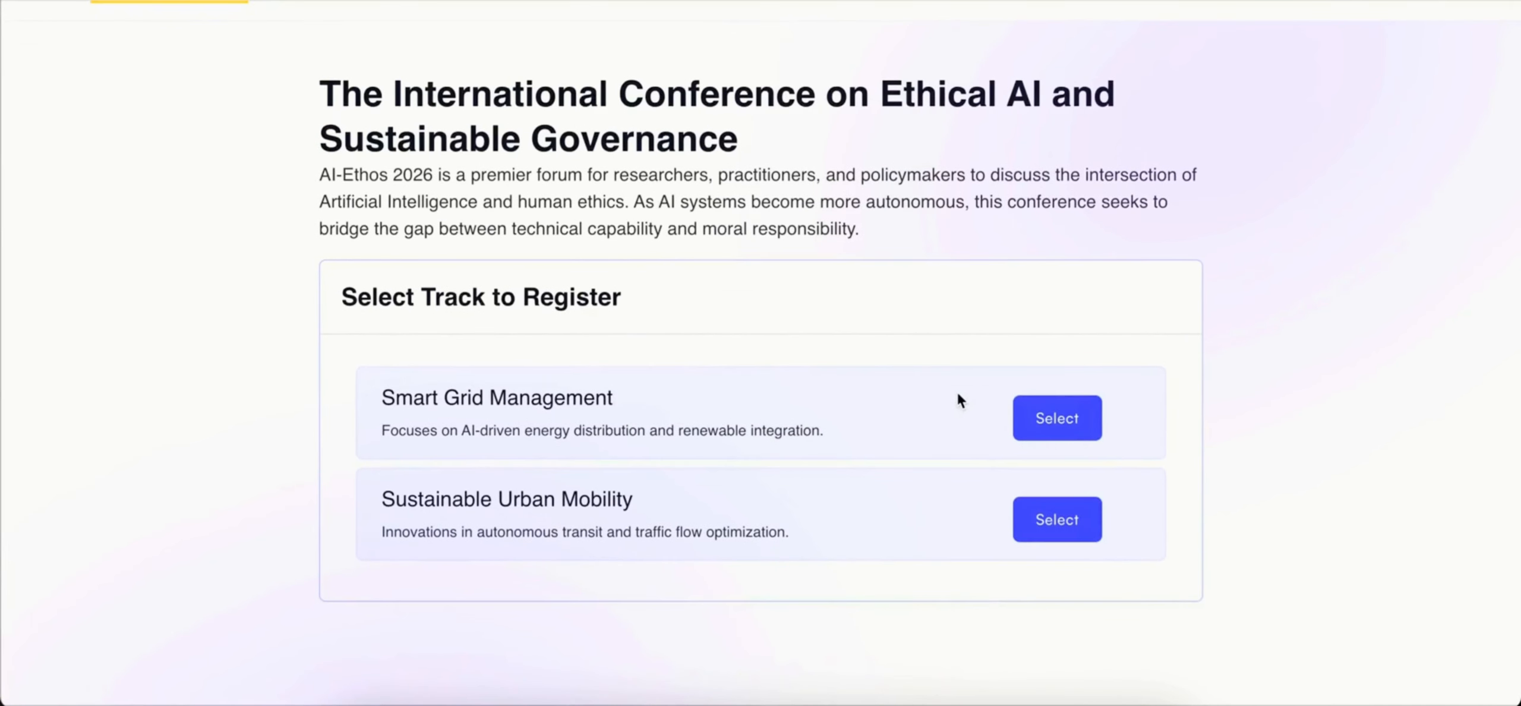
pyautogui.click(1040, 419)
pyautogui.scroll(-2, 828, 423)
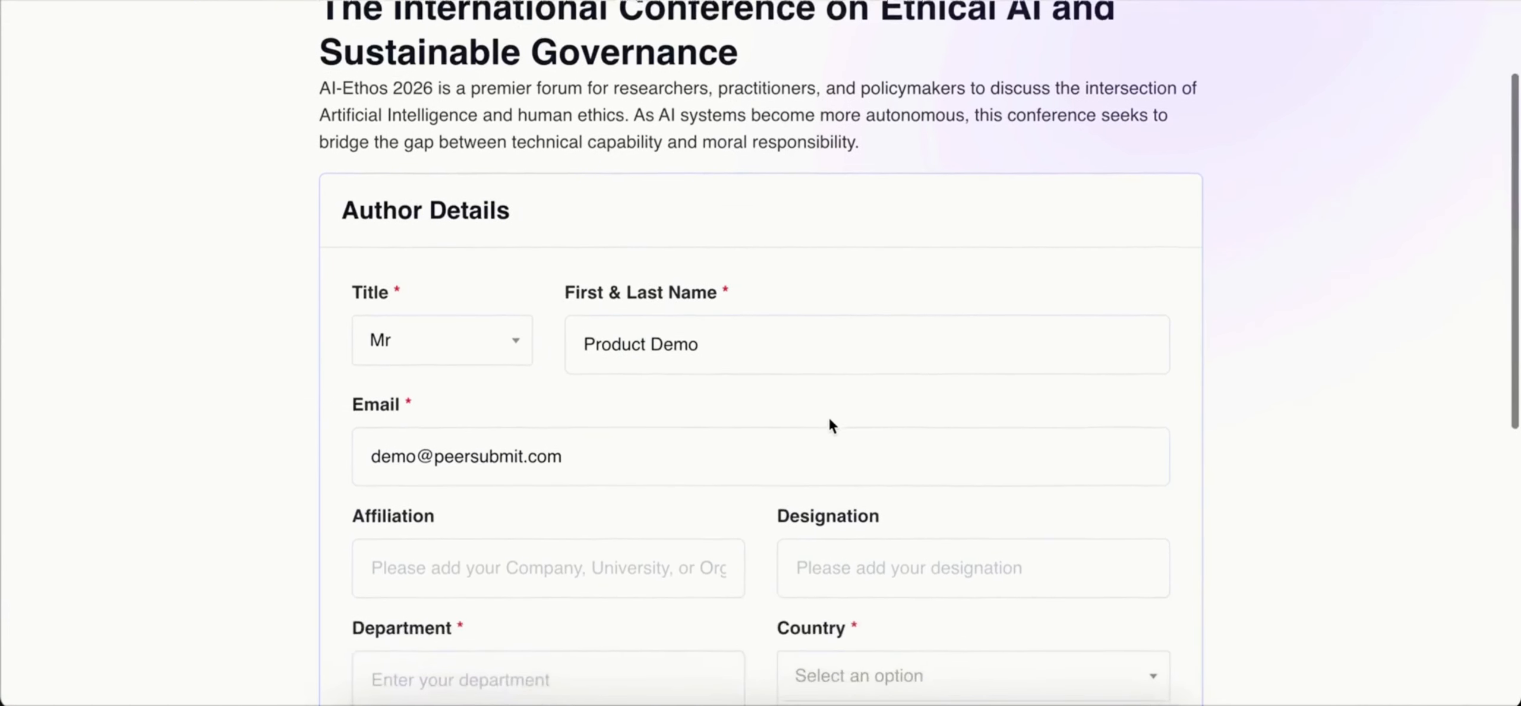
pyautogui.scroll(-2, 830, 423)
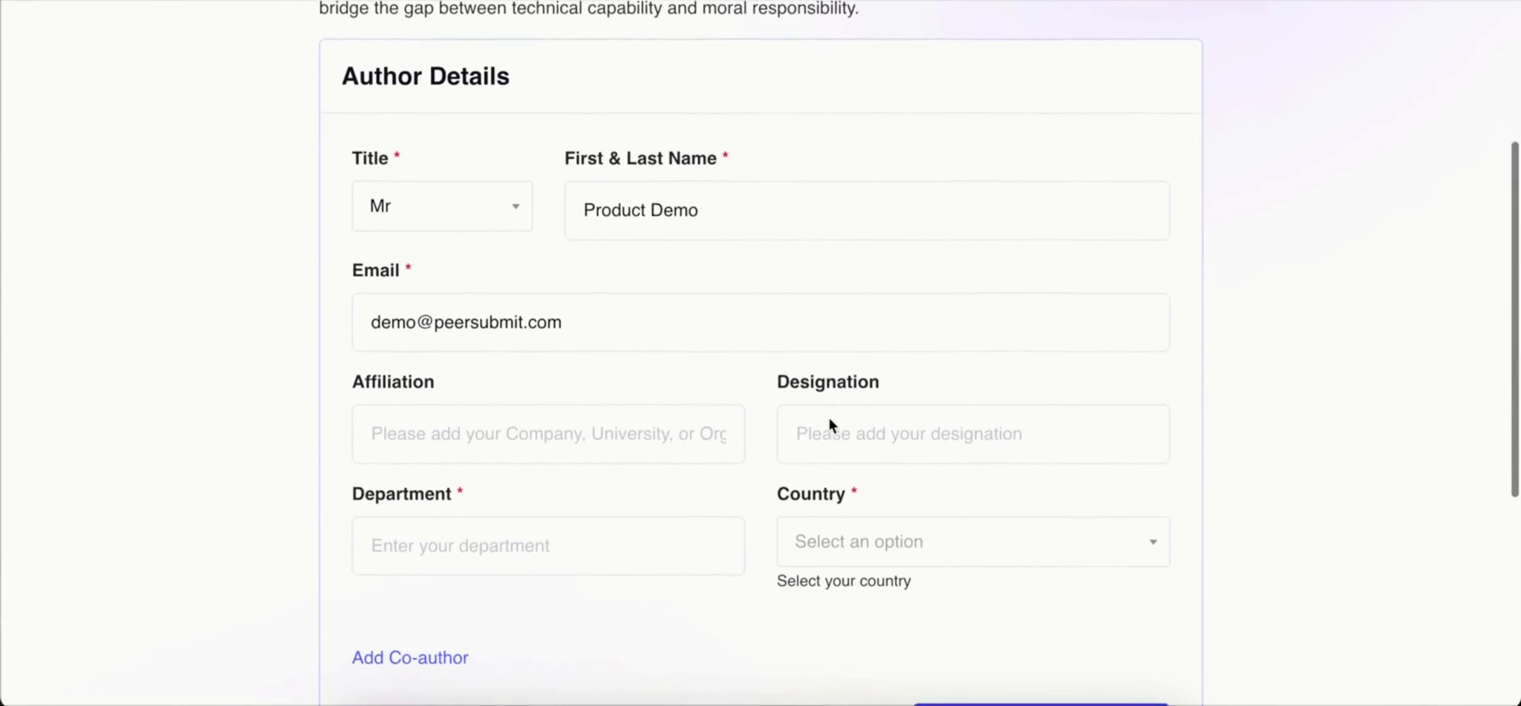
pyautogui.click(798, 451)
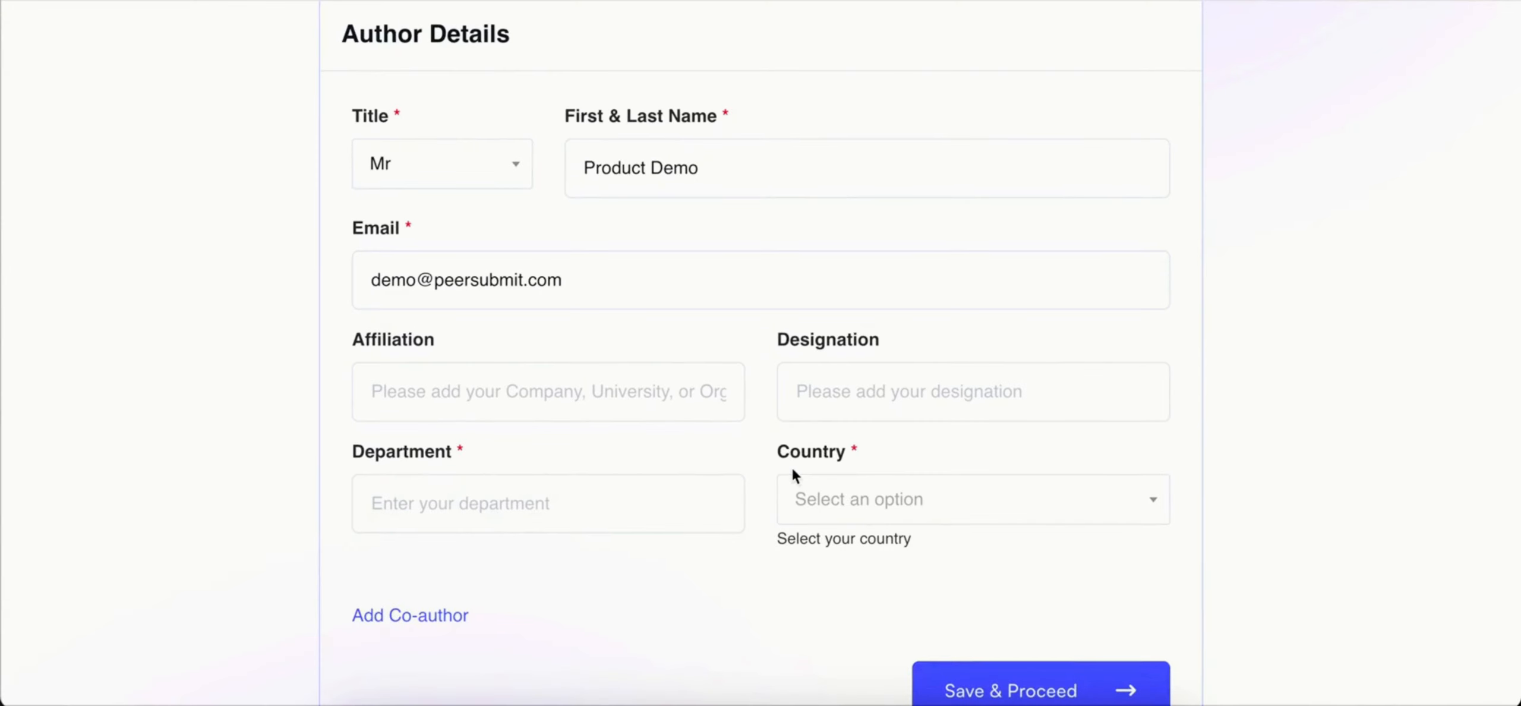
pyautogui.click(832, 494)
pyautogui.click(832, 495)
pyautogui.click(832, 494)
pyautogui.click(832, 495)
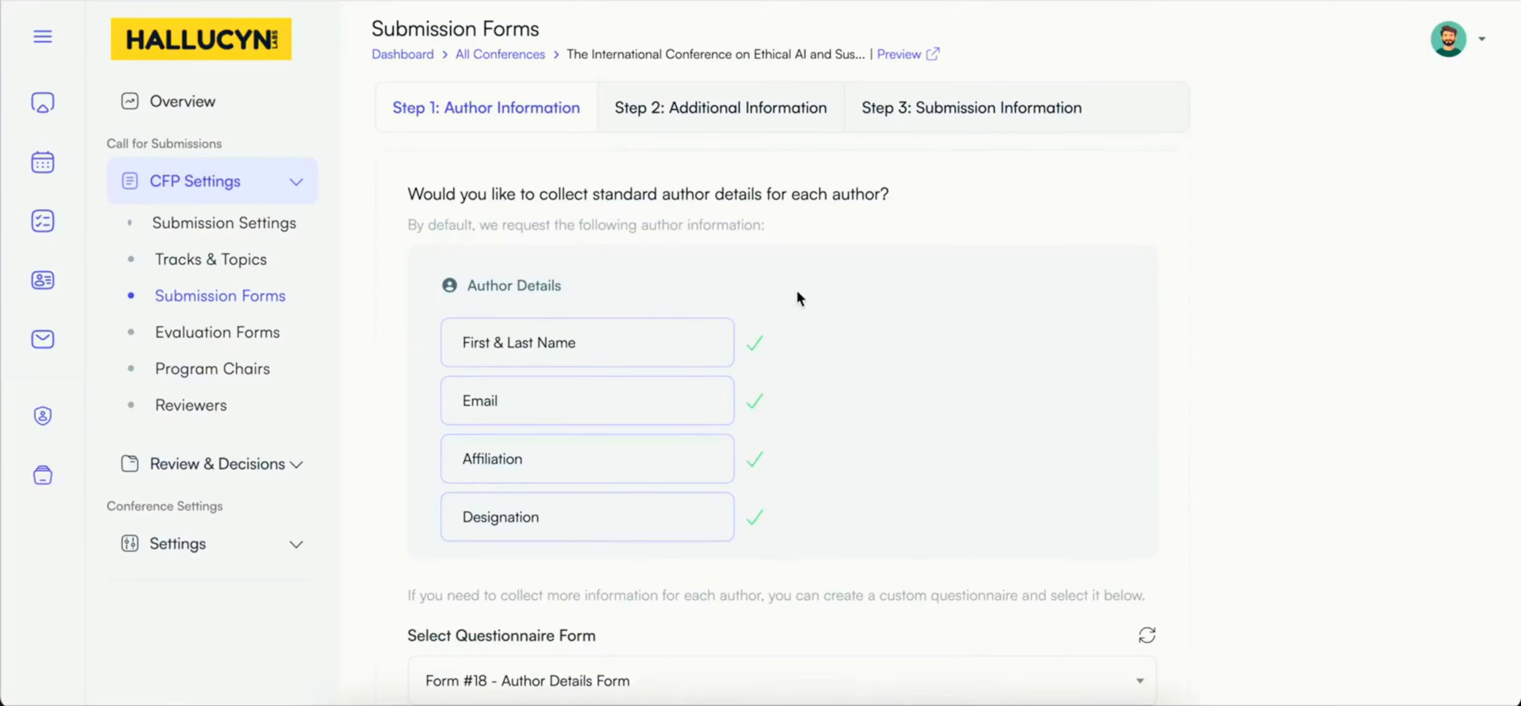
# Step: Look over the additional and submission information of the submission forms and set the keywords configuration to use predefined keywords
pyautogui.click(710, 112)
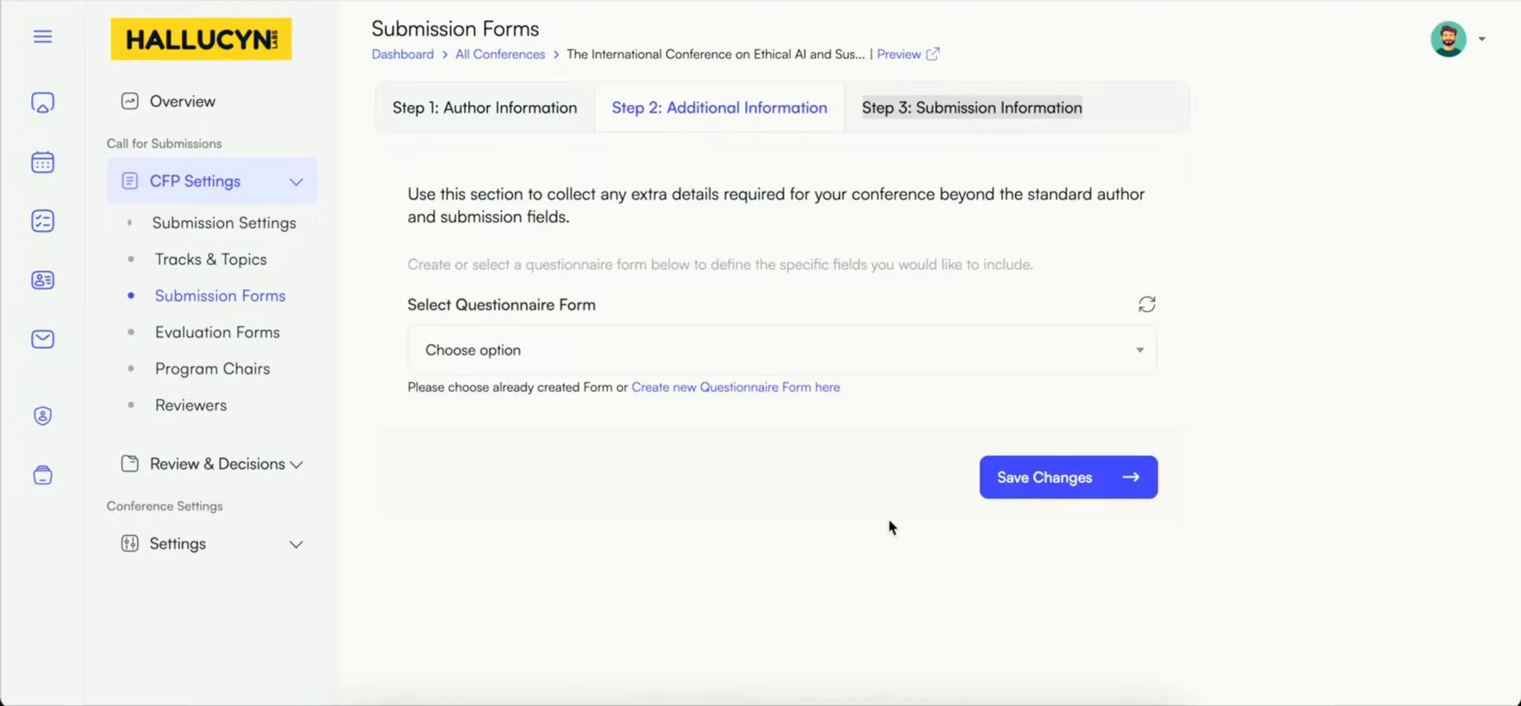
pyautogui.click(987, 105)
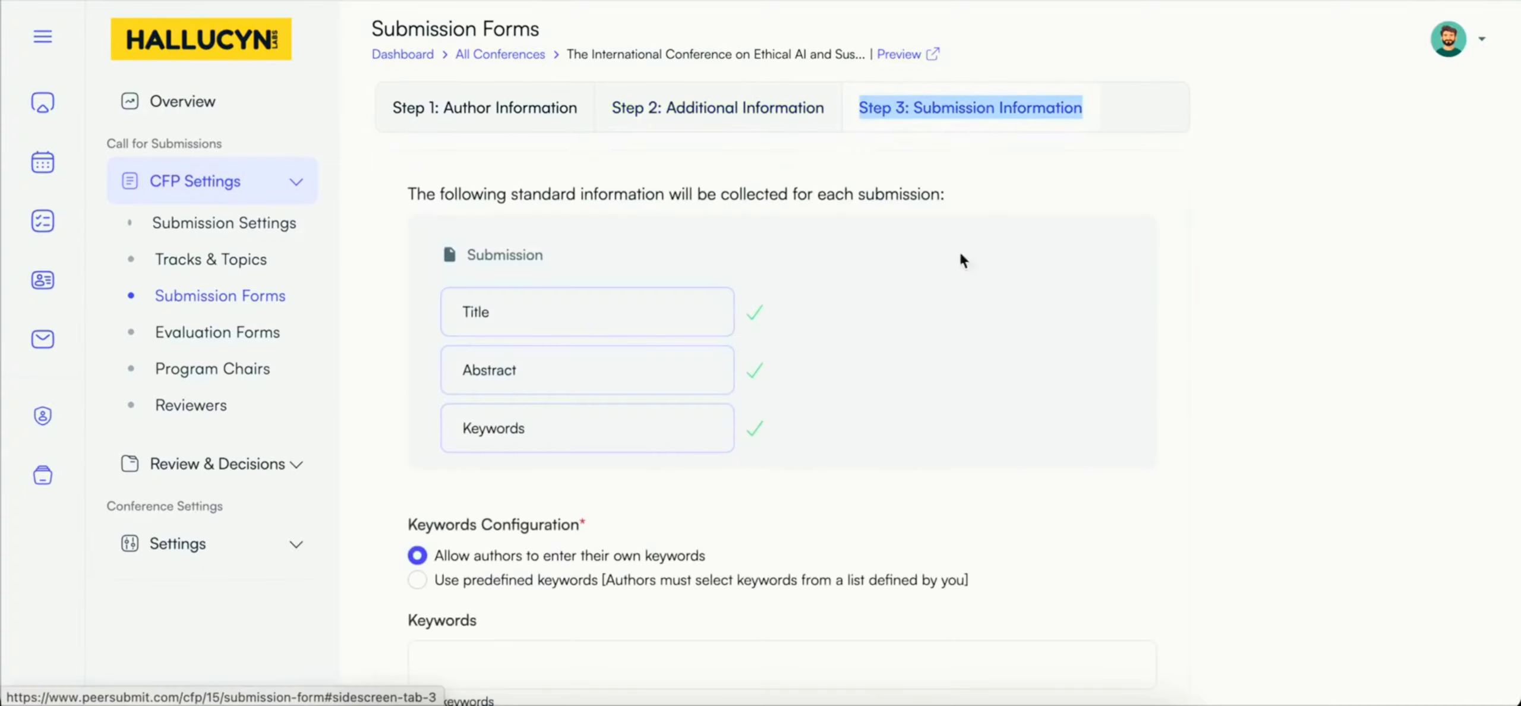
pyautogui.click(961, 201)
pyautogui.scroll(-1, 967, 286)
pyautogui.scroll(-2, 969, 291)
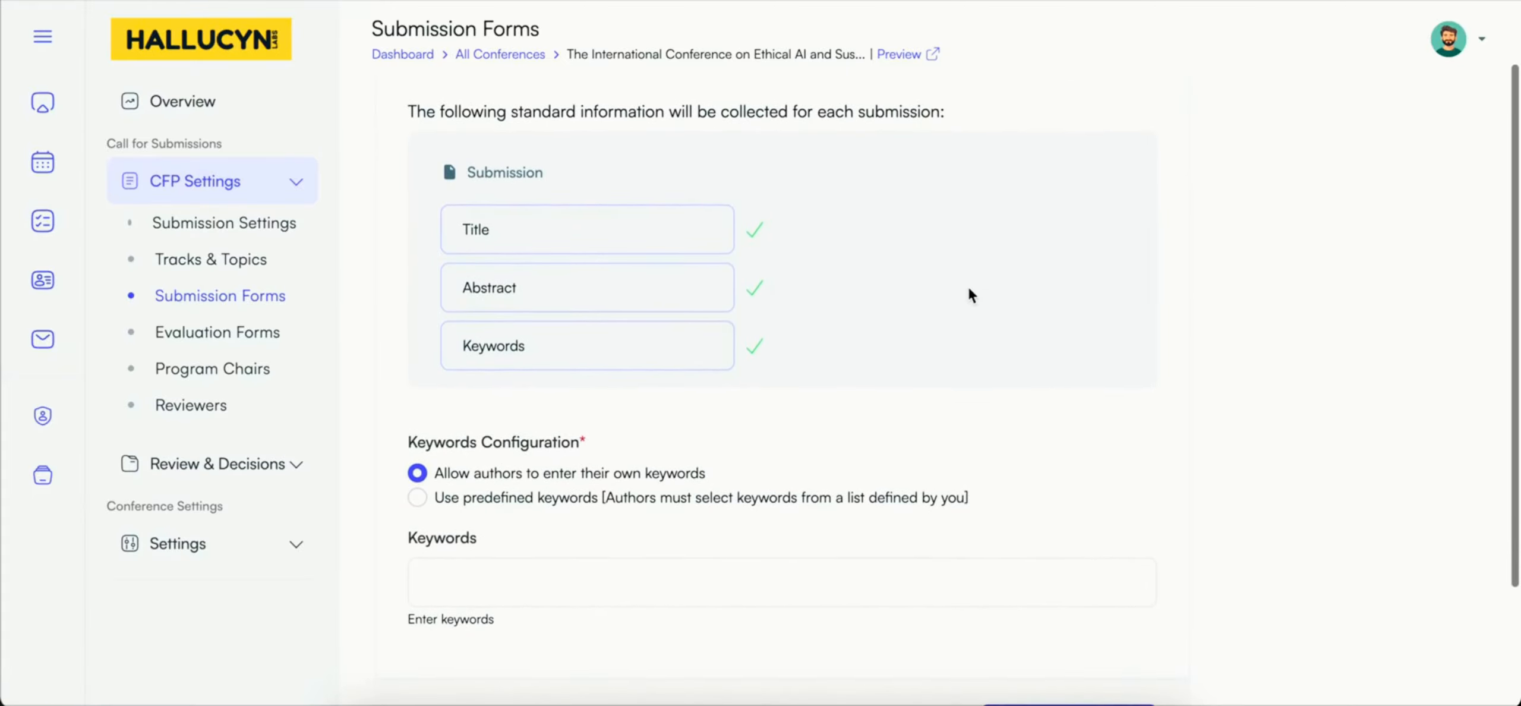
pyautogui.scroll(-1, 969, 290)
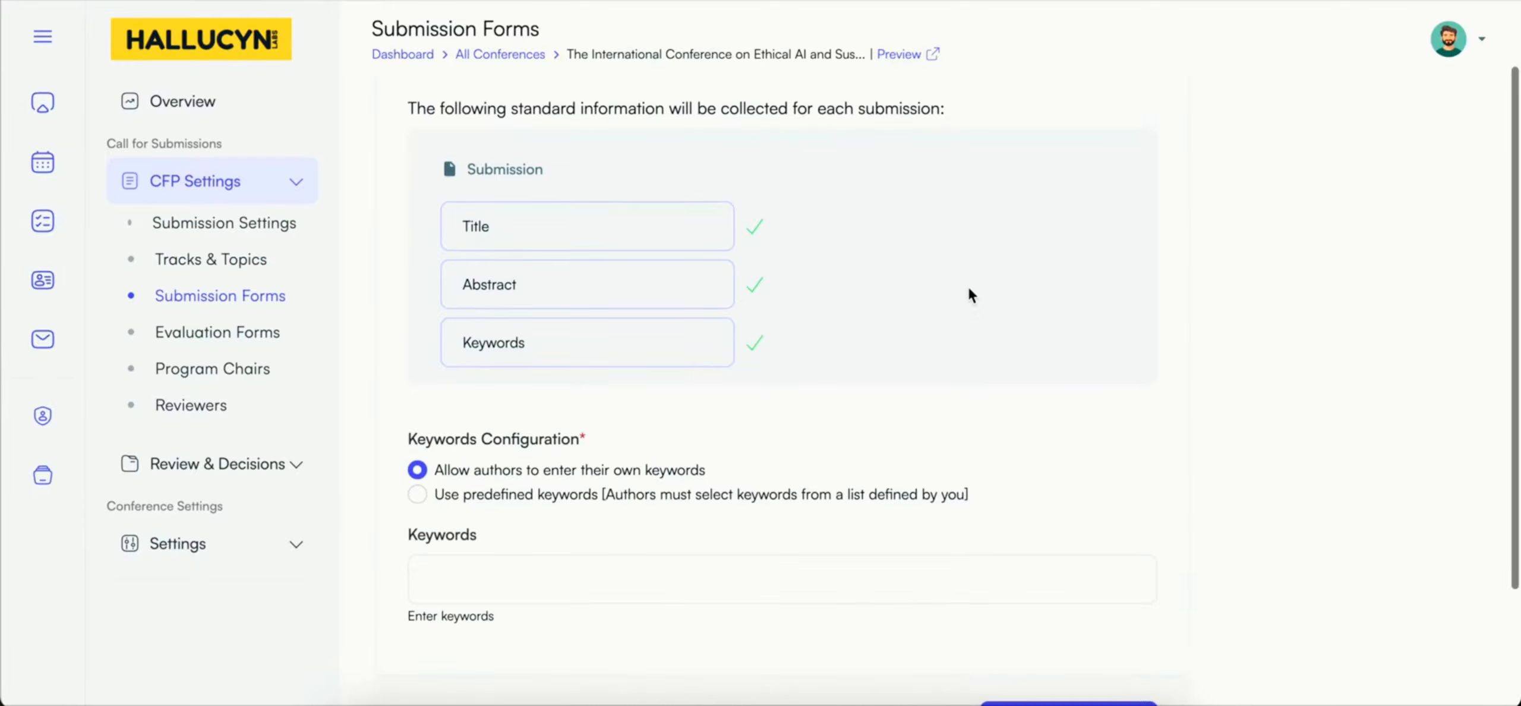
pyautogui.scroll(-2, 969, 289)
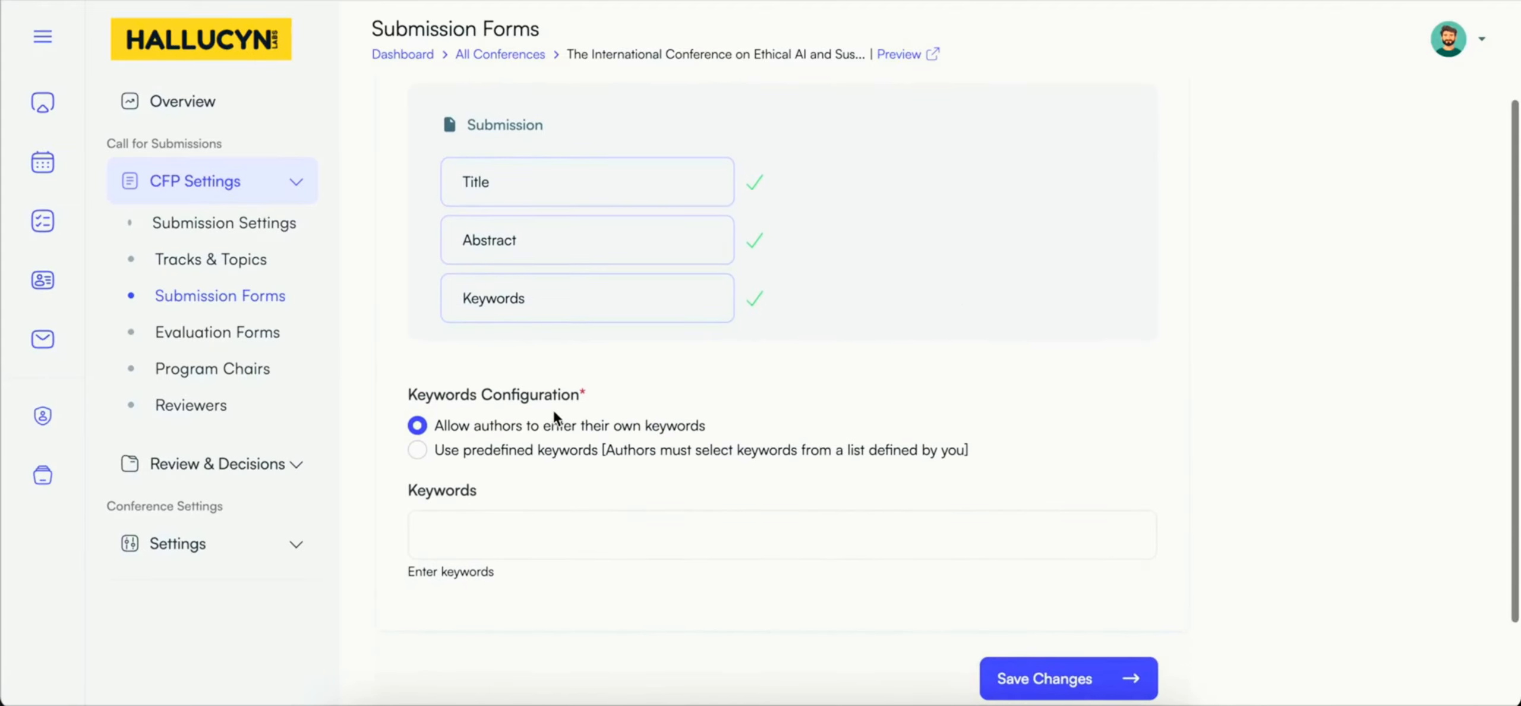
# Step: Add IoT and AI to the predefined submission keywords
pyautogui.click(448, 544)
pyautogui.write('IoT')
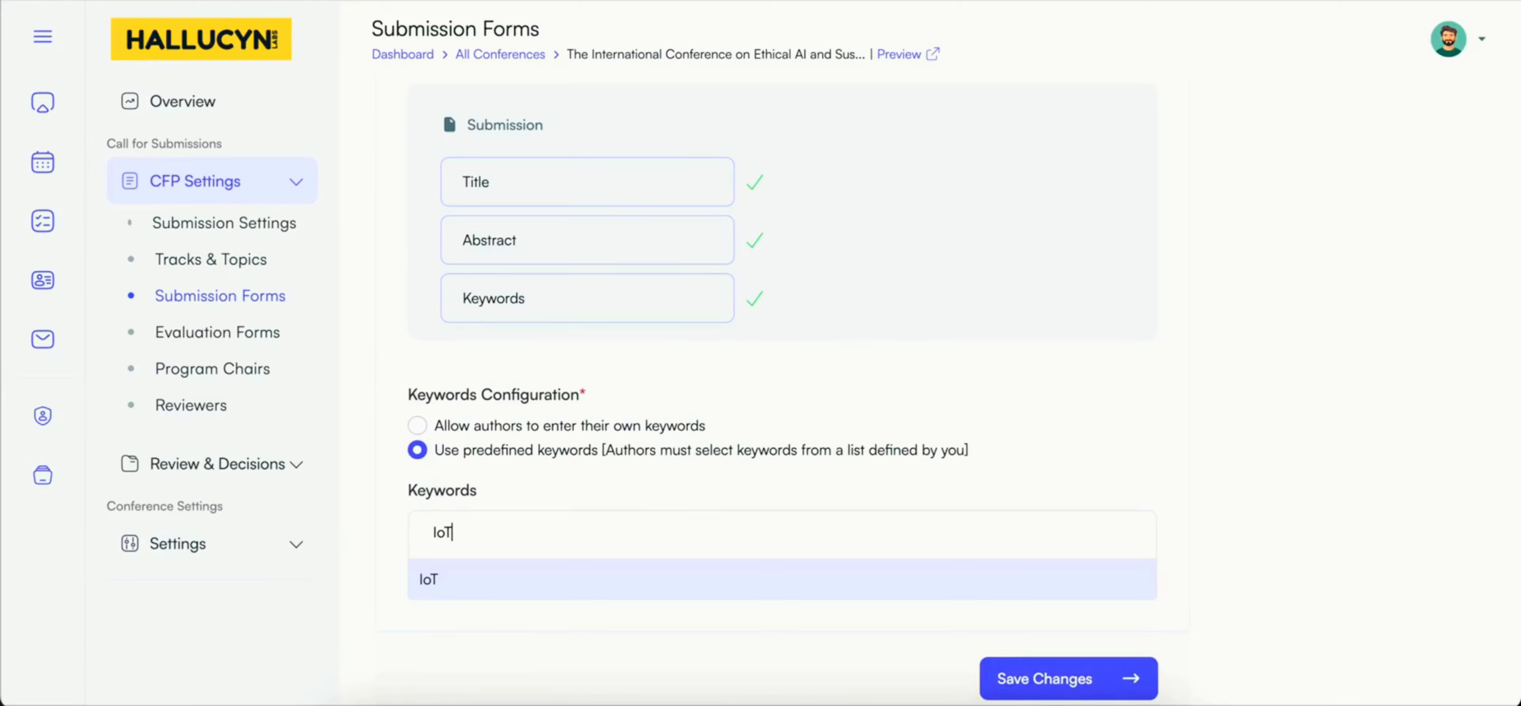
pyautogui.press('Return')
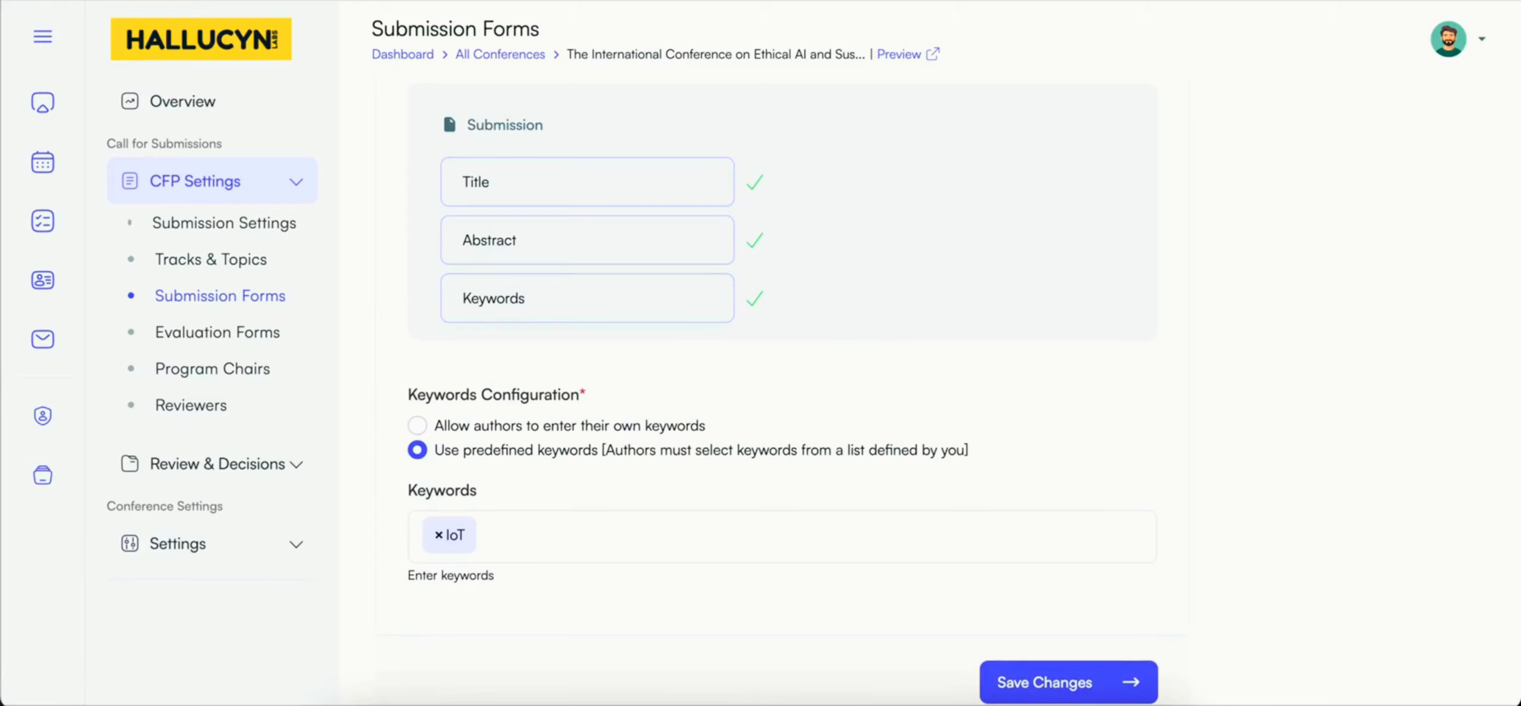
pyautogui.write('Ai')
pyautogui.press('BackSpace')
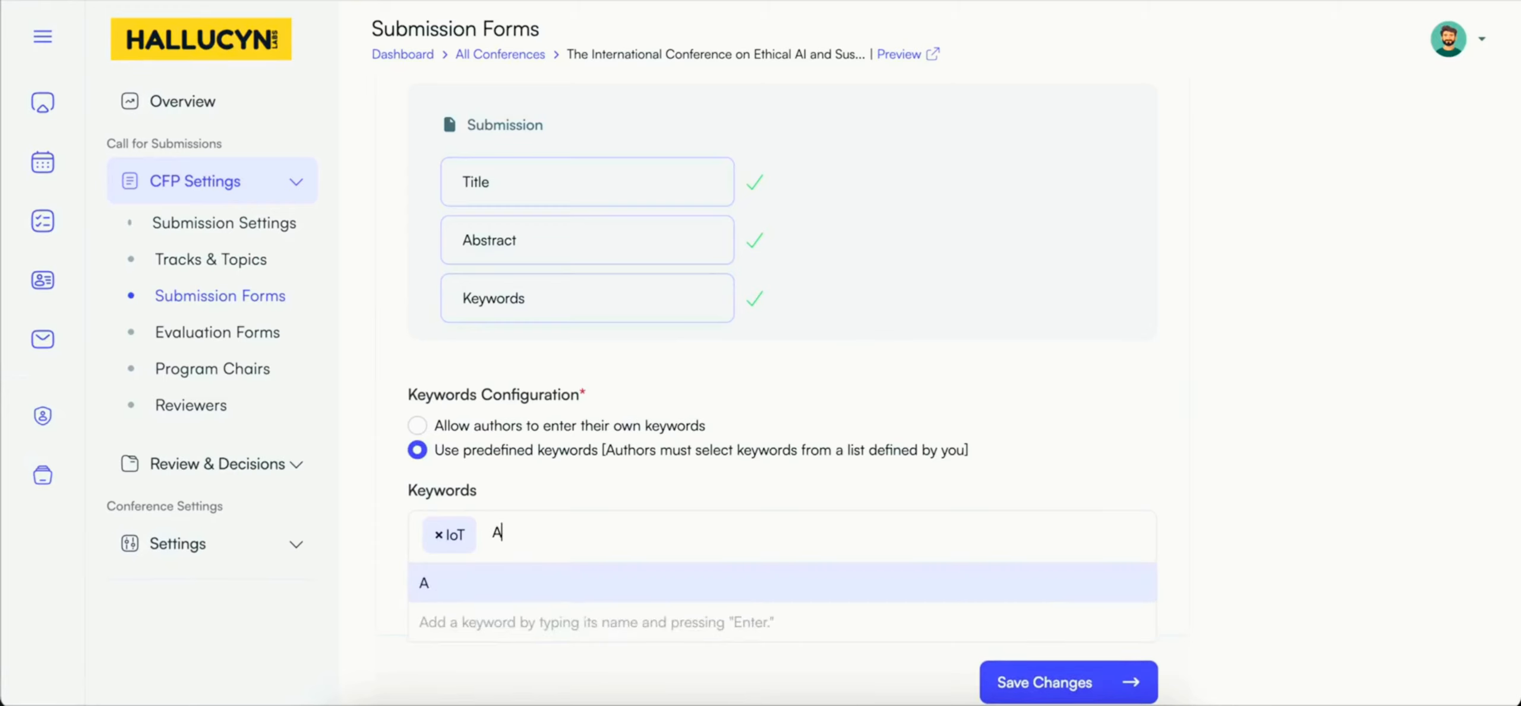
pyautogui.write('I')
pyautogui.press('Return')
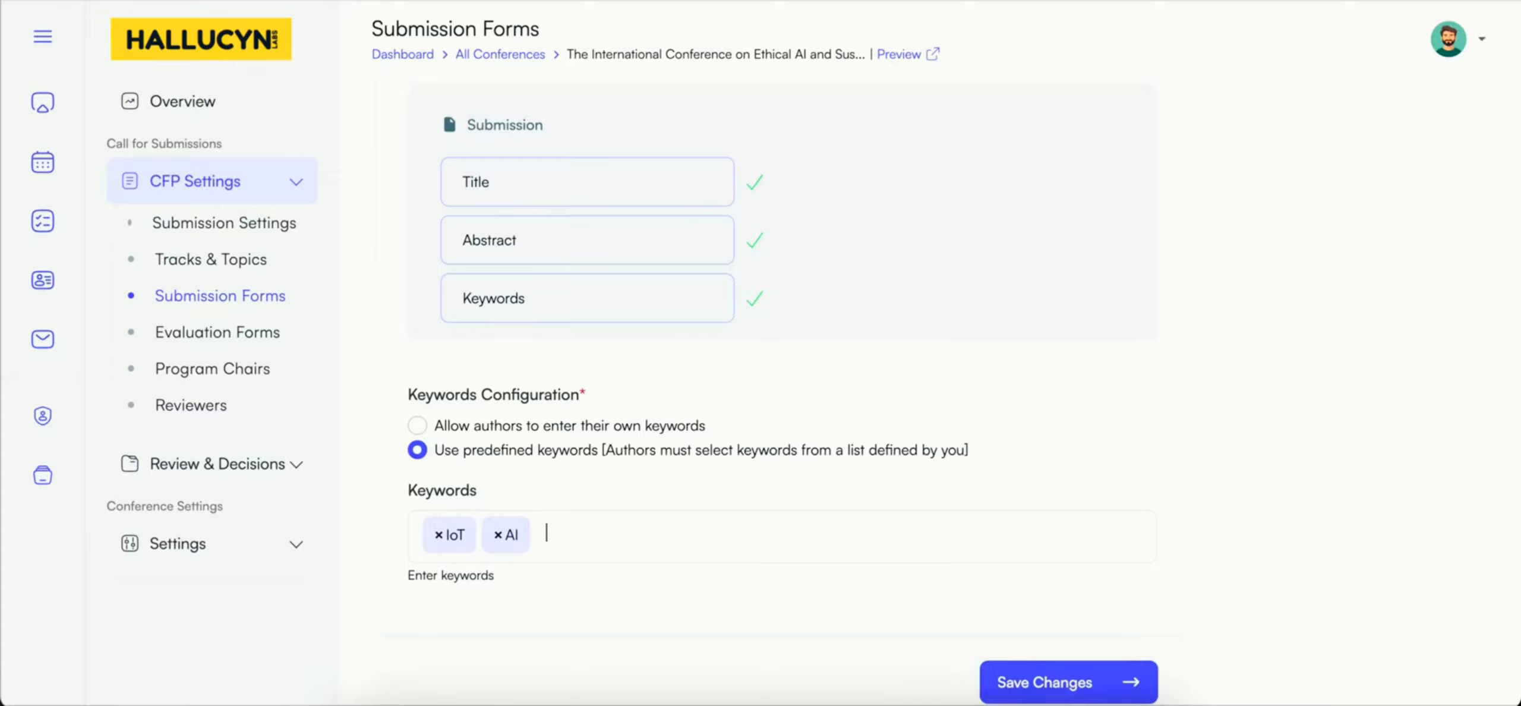
# Step: Add Urben City to the predefined submission keywords and save the submission information settings
pyautogui.write('Ub')
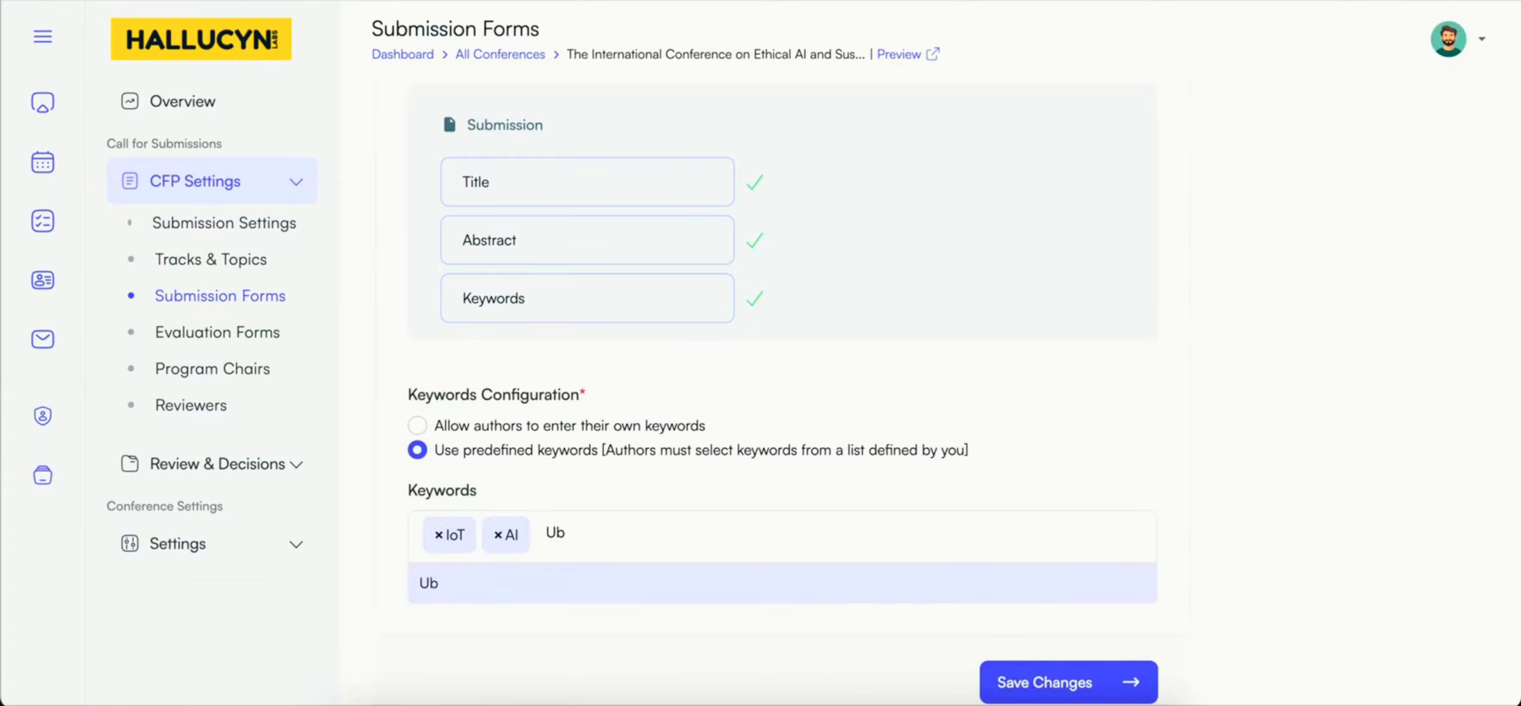
pyautogui.write('ren')
pyautogui.press('BackSpace')
pyautogui.press('BackSpace')
pyautogui.press('BackSpace')
pyautogui.press('BackSpace')
pyautogui.write('rben City')
pyautogui.press('Return')
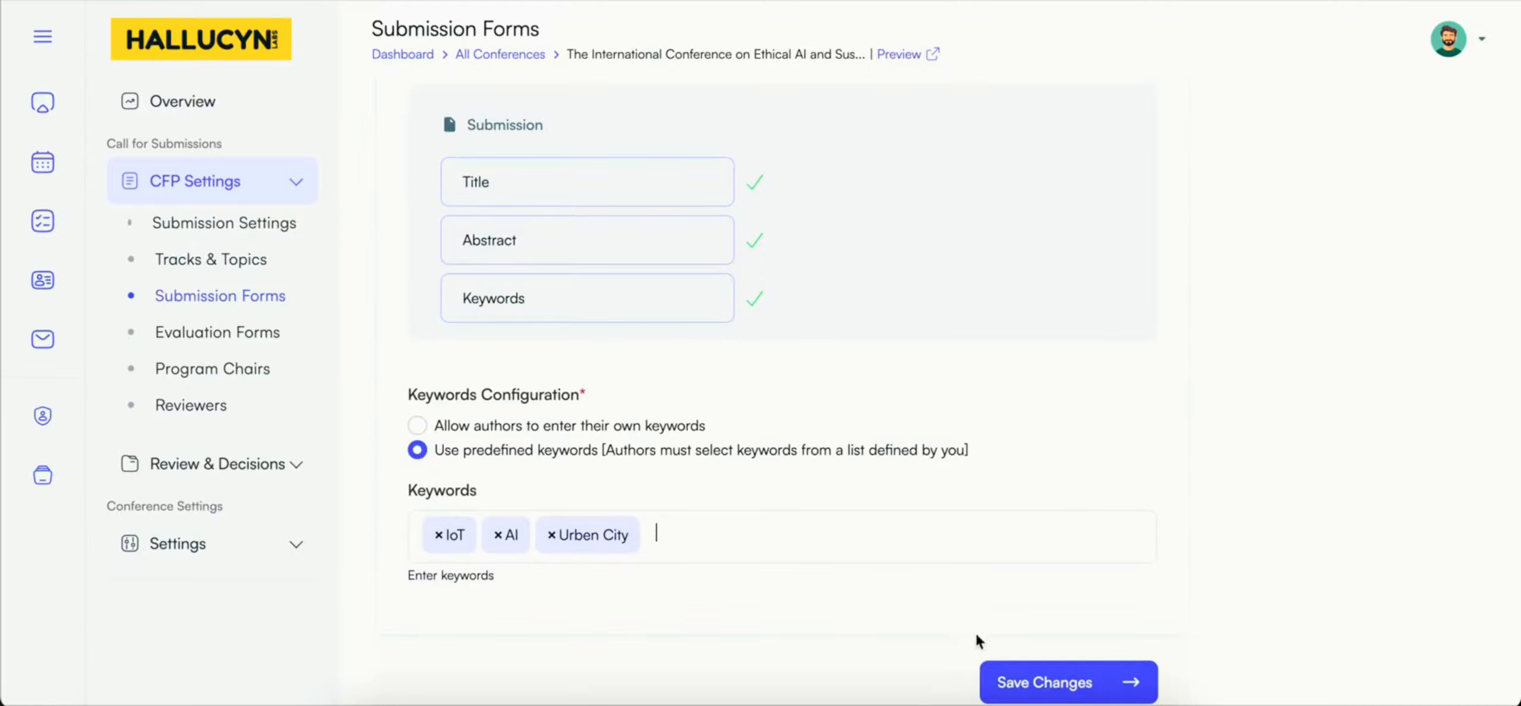
pyautogui.click(1027, 680)
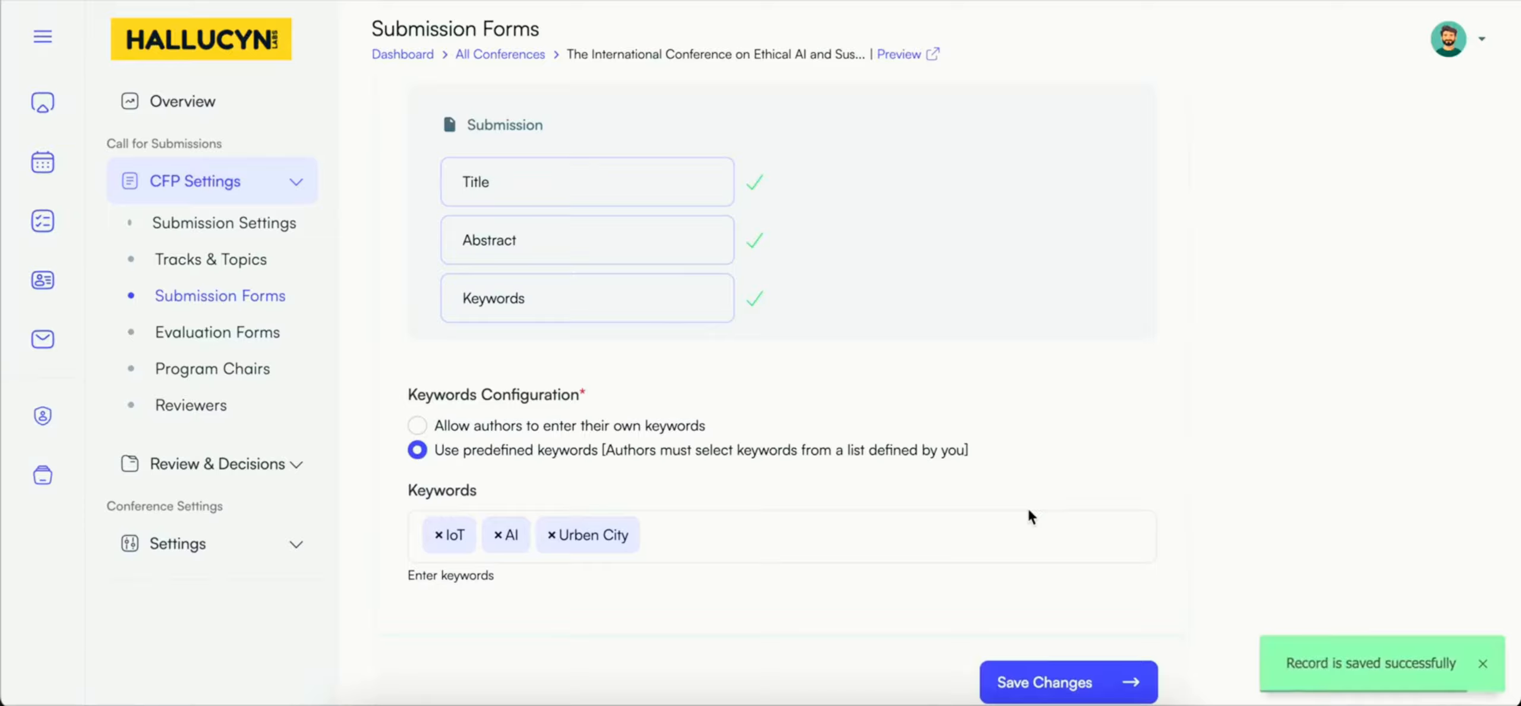
# Step: Open the conference's evaluation forms and examine the standard review information and the option to replace it with a custom questionnaire
pyautogui.scroll(2, 1028, 509)
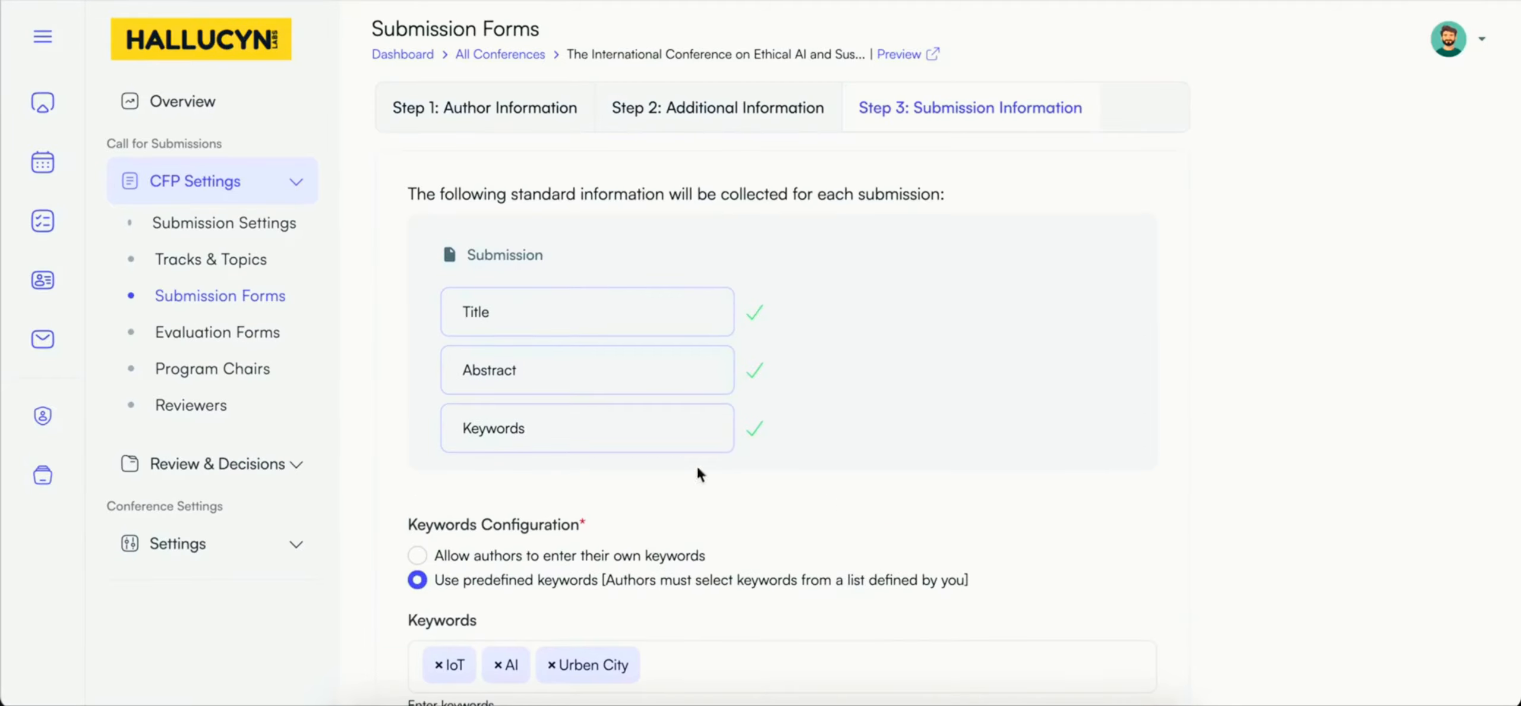
pyautogui.click(262, 331)
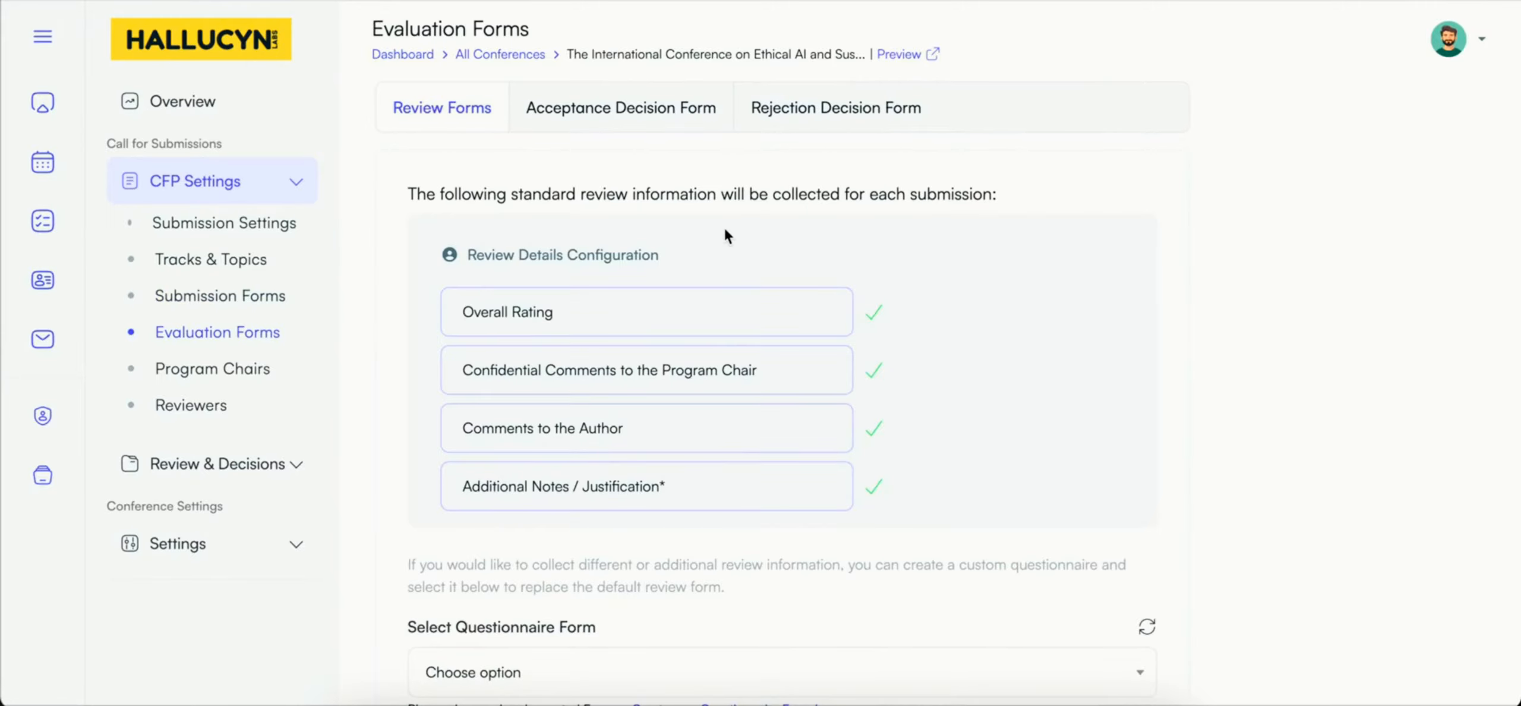
pyautogui.scroll(-2, 725, 232)
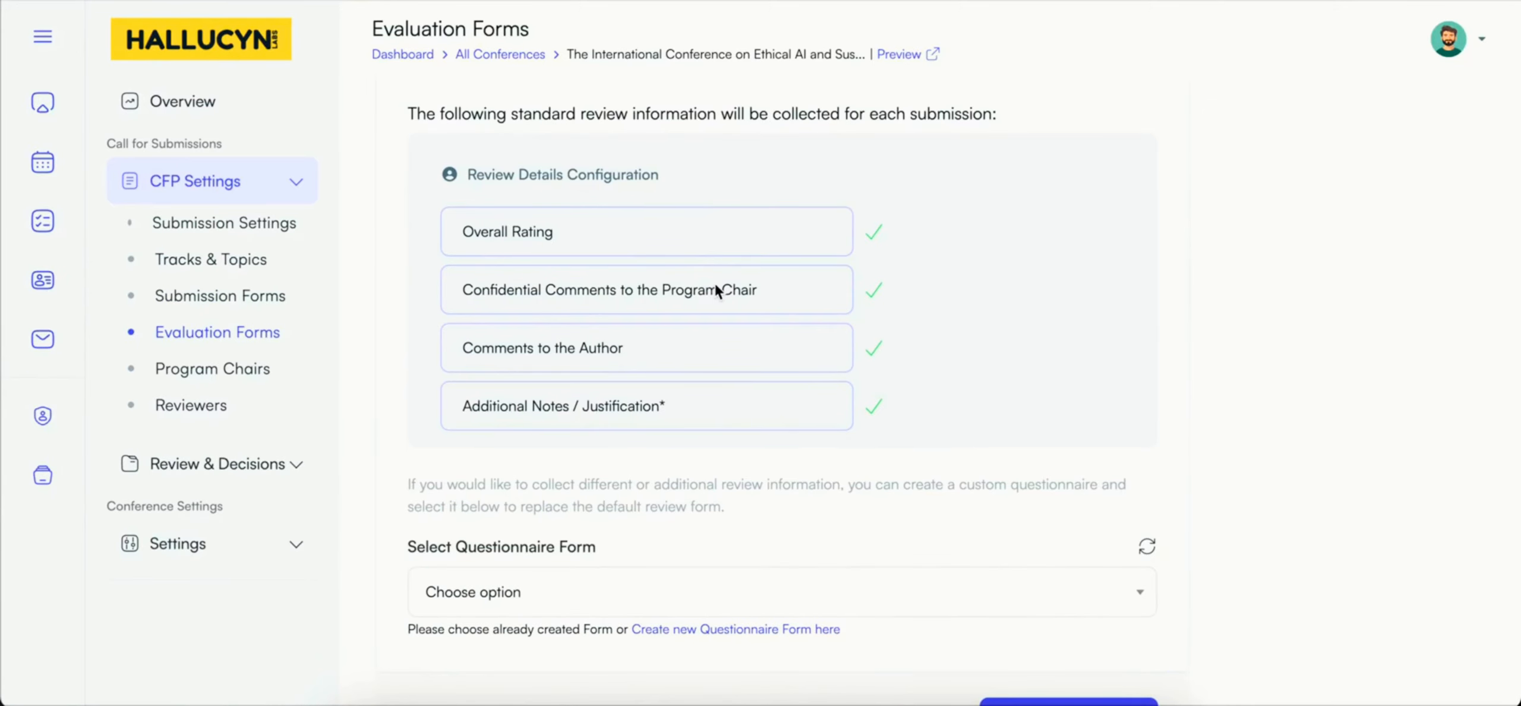
pyautogui.scroll(-1, 716, 350)
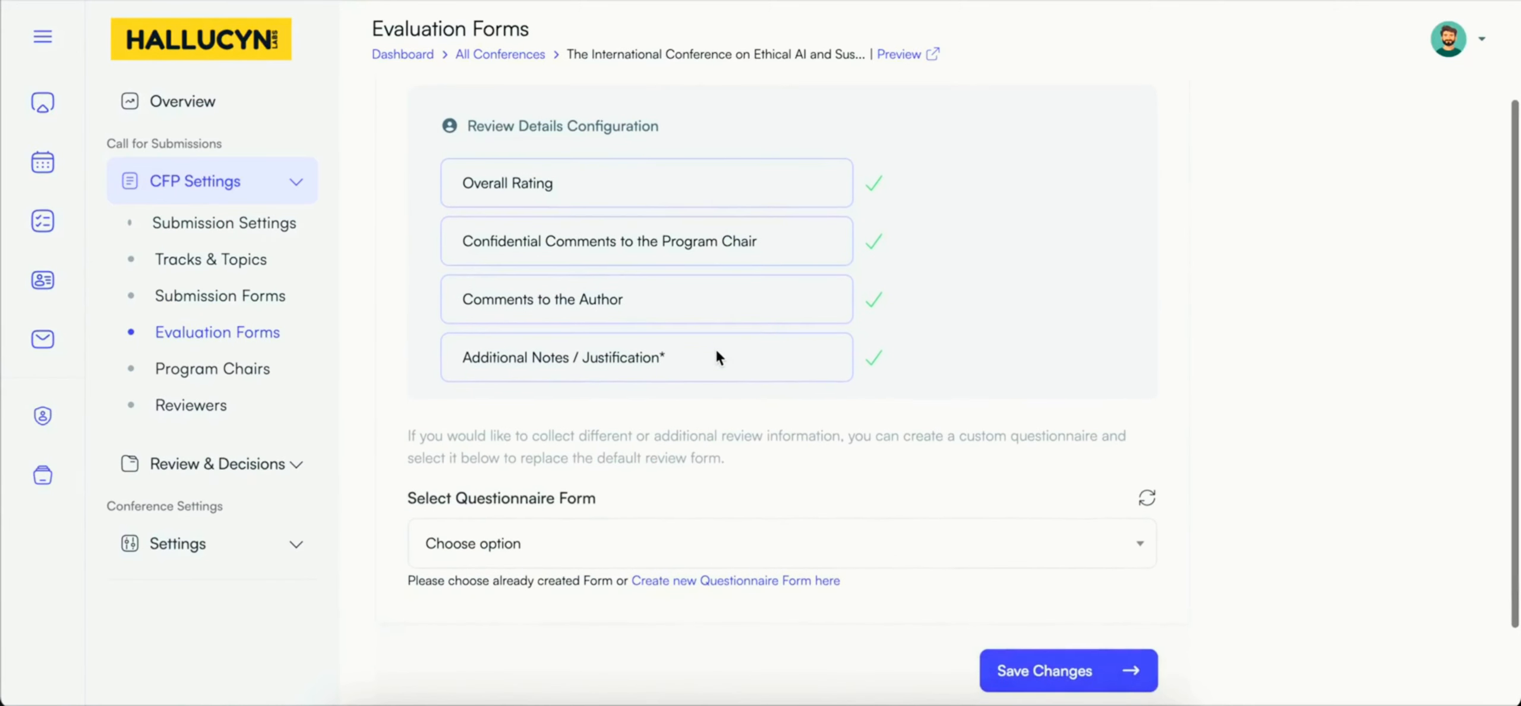
pyautogui.scroll(-1, 719, 357)
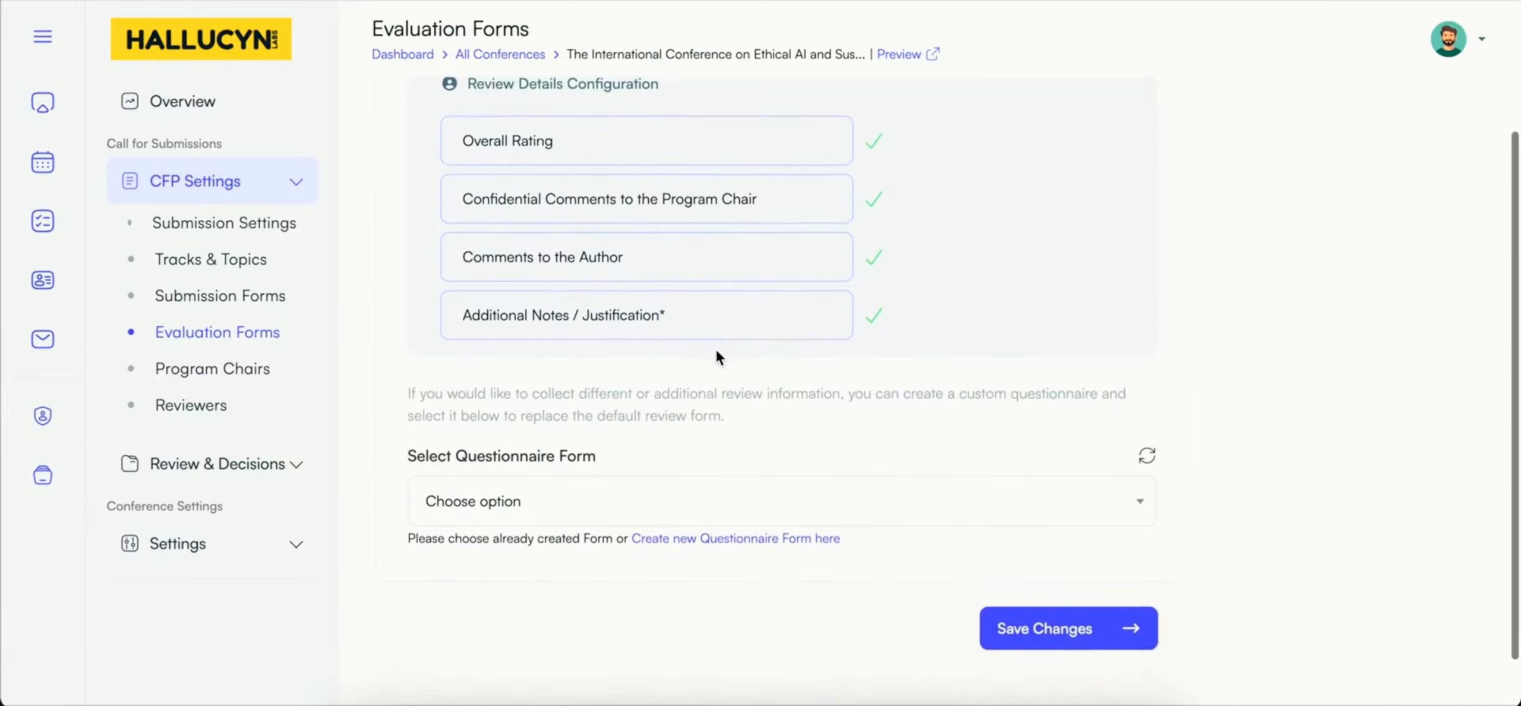
pyautogui.tripleClick(707, 395)
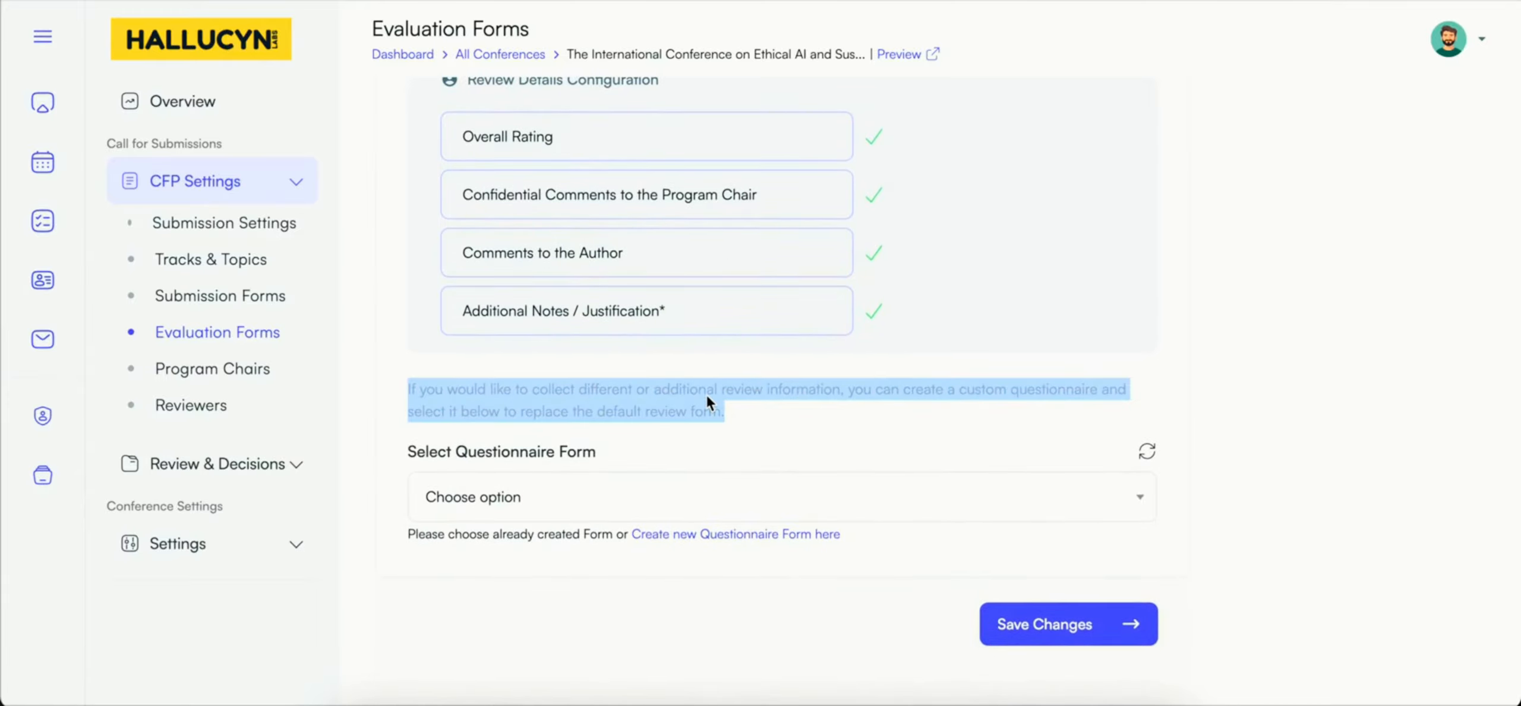
pyautogui.click(745, 424)
pyautogui.scroll(-1, 745, 424)
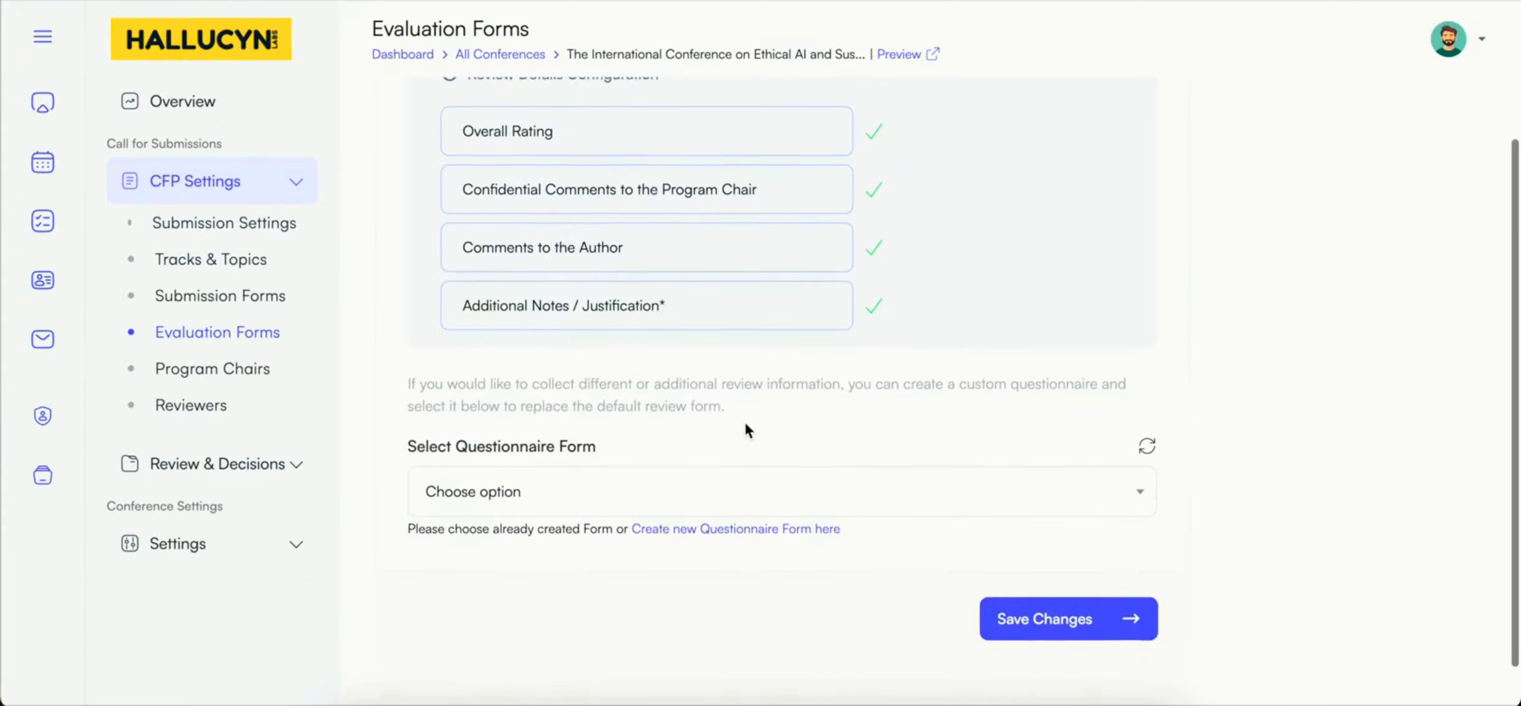
pyautogui.scroll(-1, 745, 421)
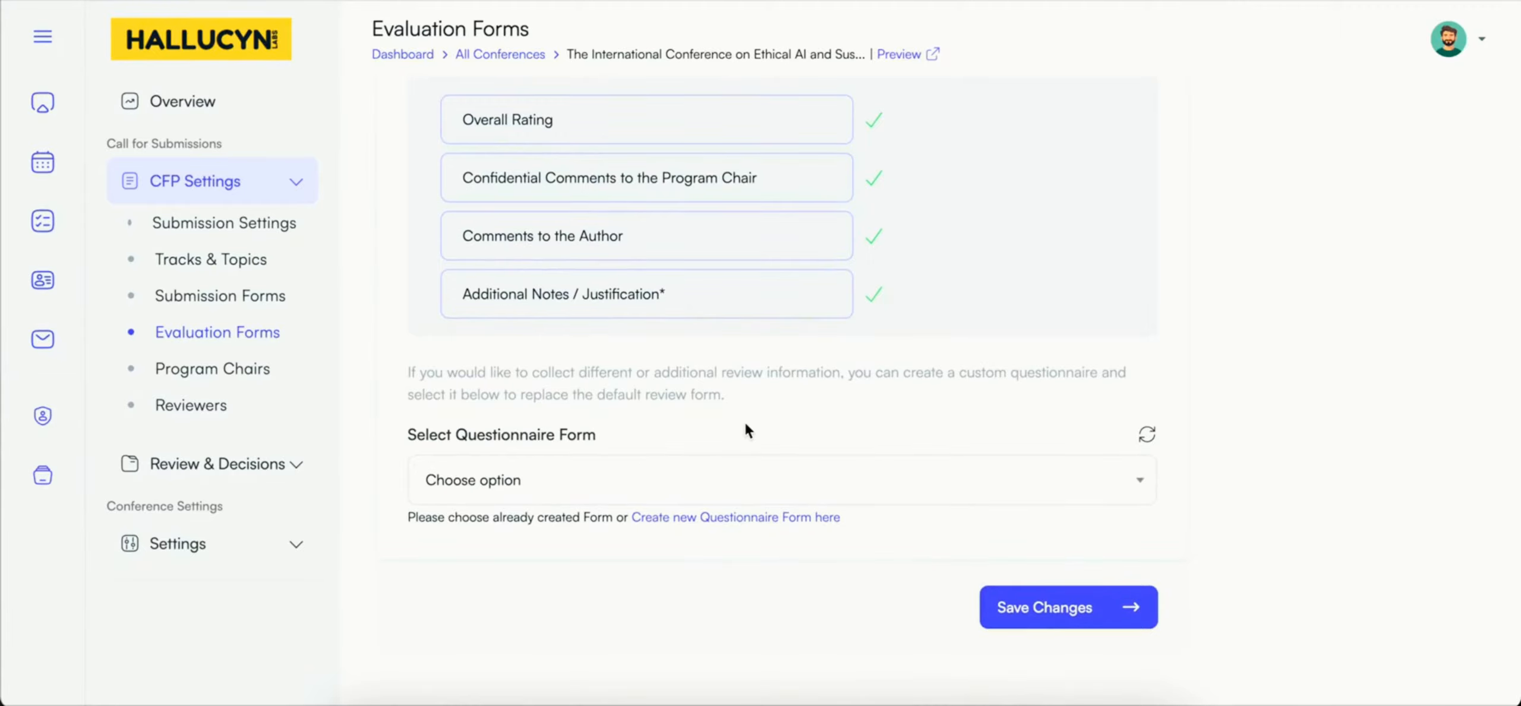
pyautogui.scroll(-2, 745, 425)
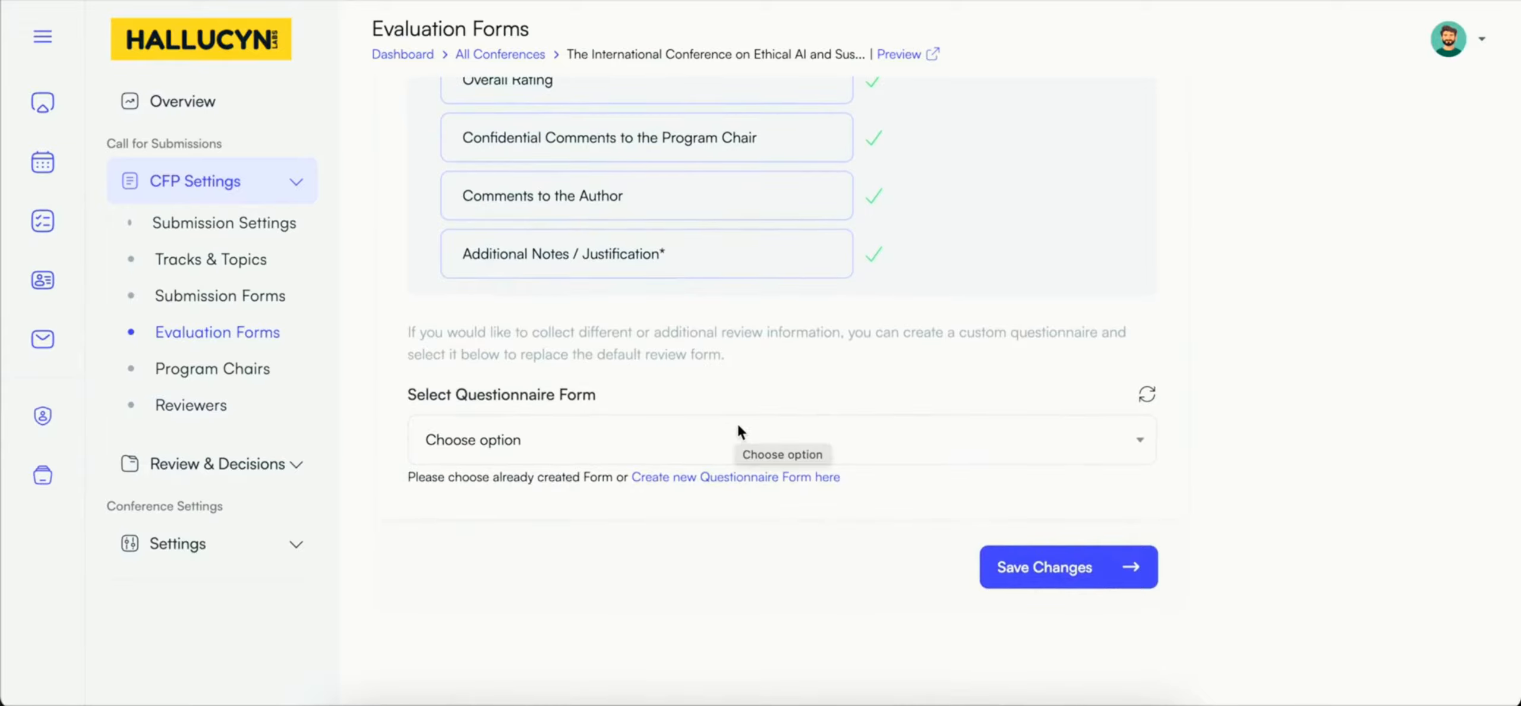
# Step: Create a new questionnaire form named Review Form with the Feedback form type and open its fields
pyautogui.click(773, 478)
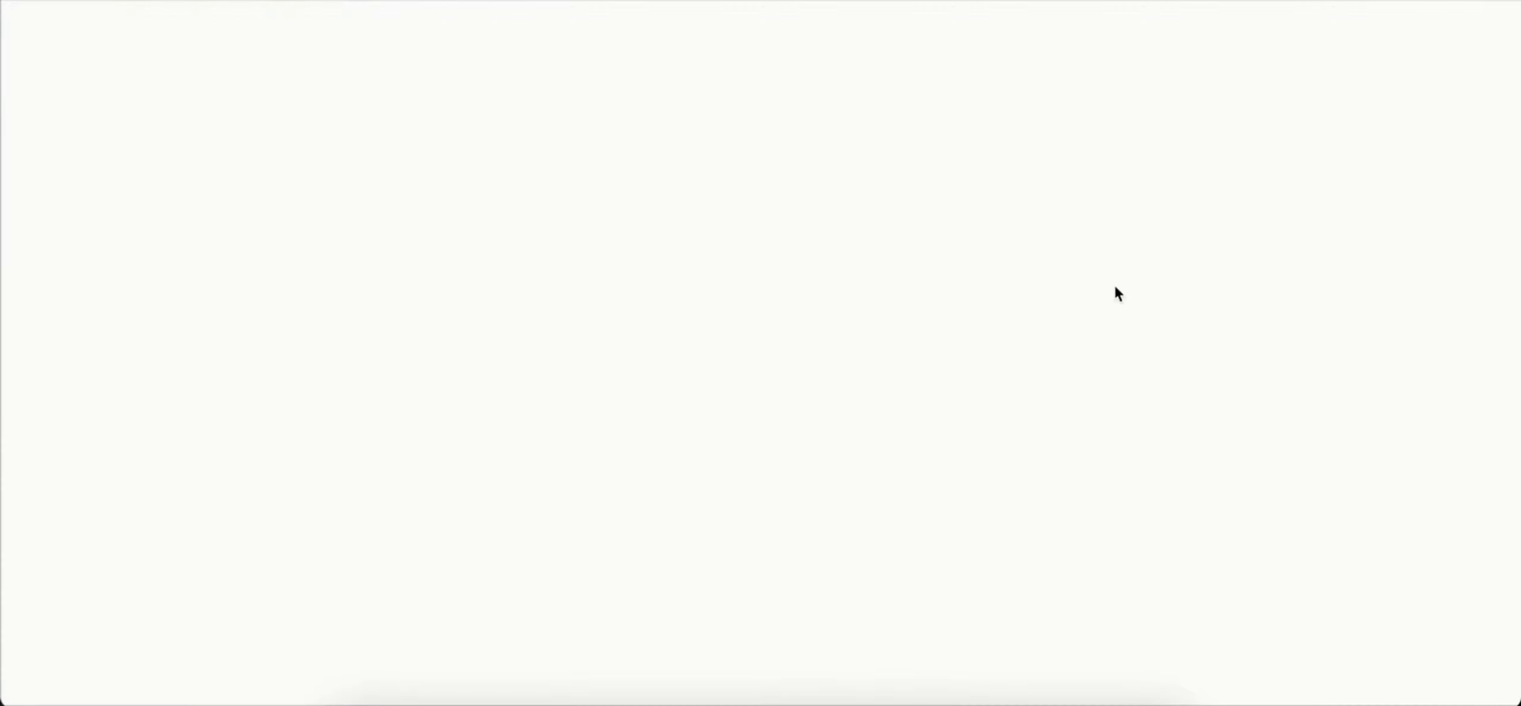
pyautogui.click(1403, 133)
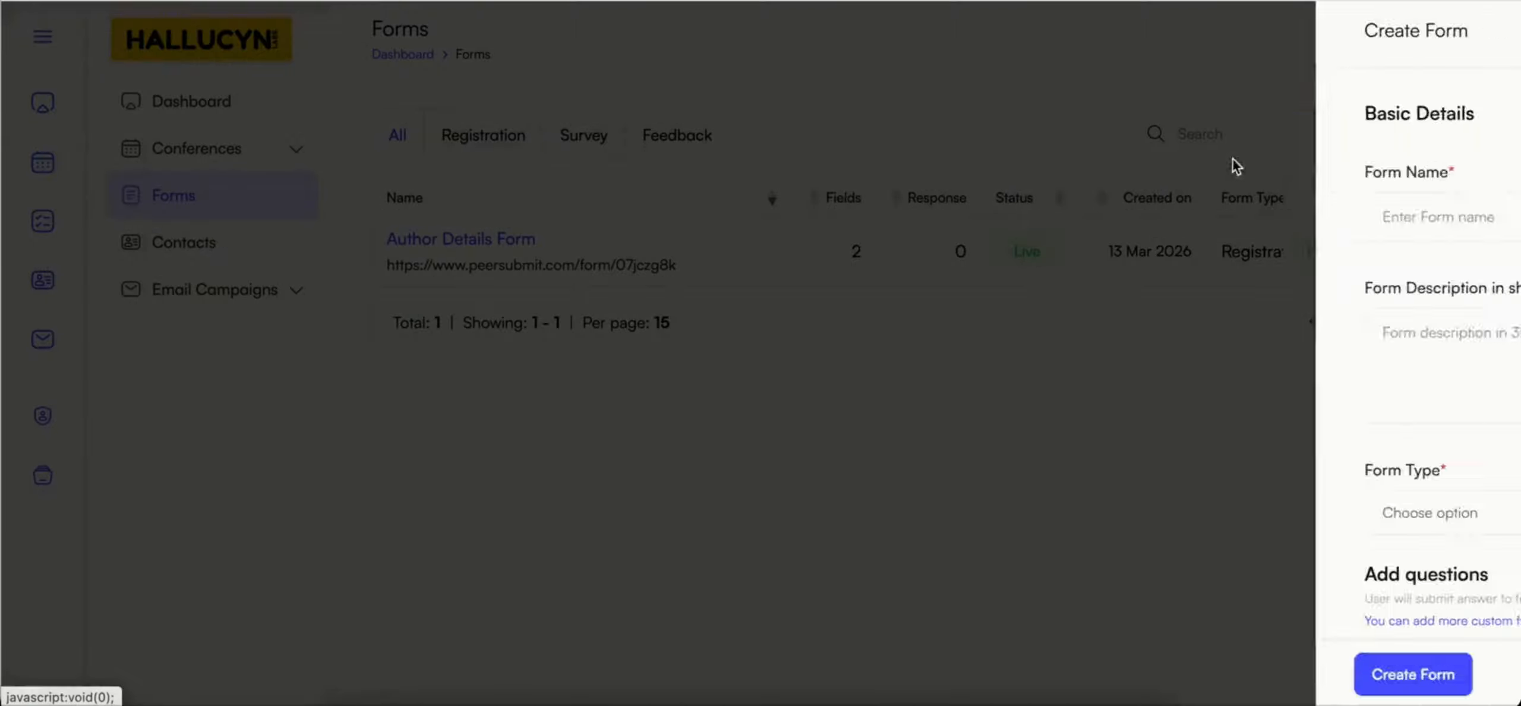
pyautogui.click(886, 205)
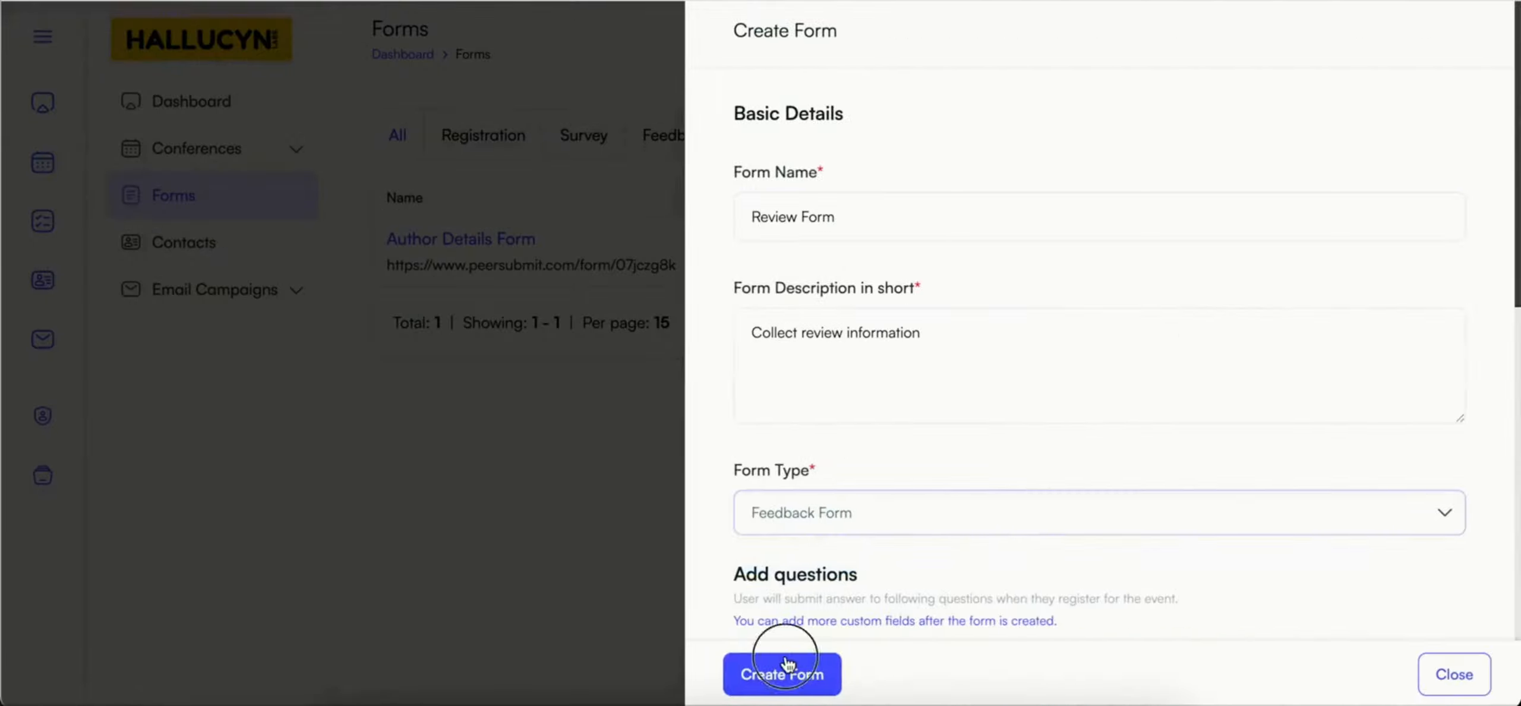
pyautogui.click(786, 665)
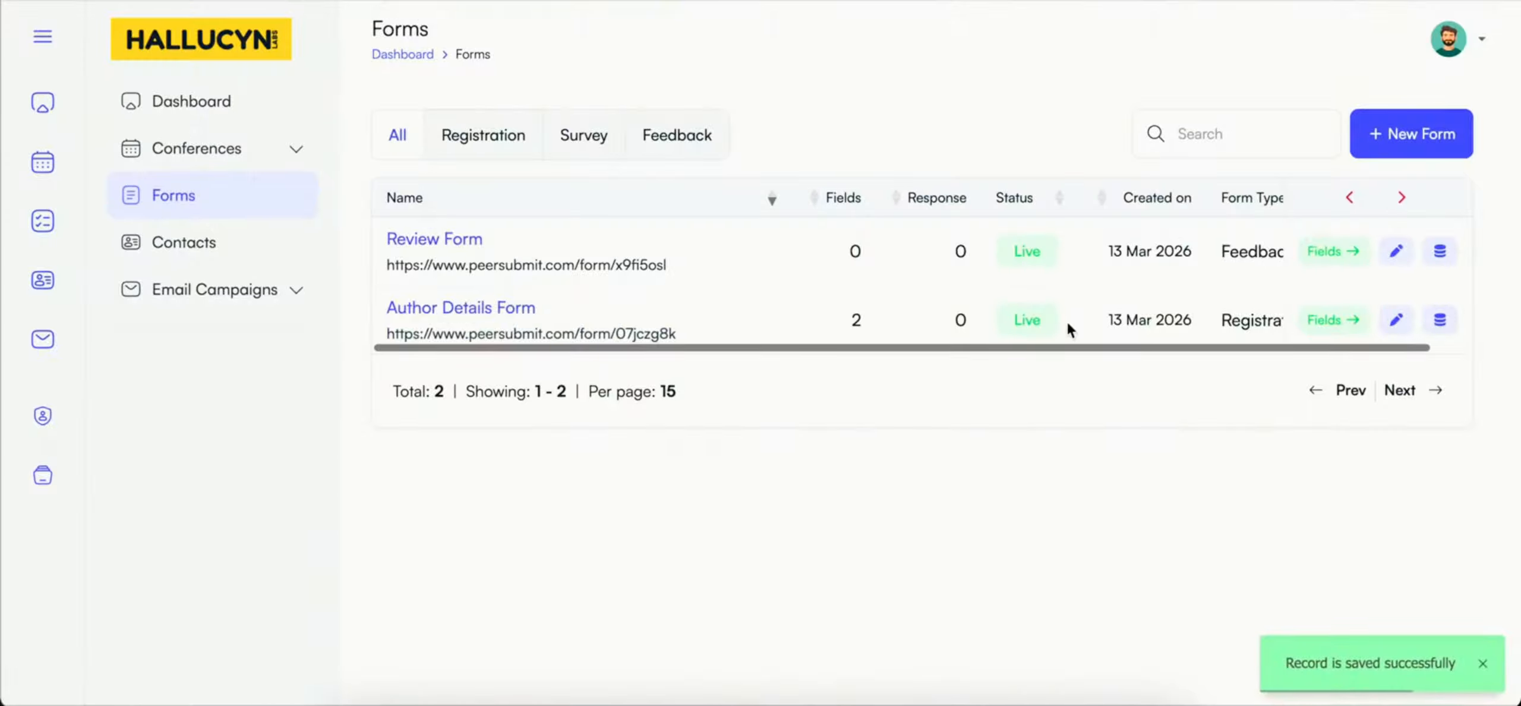
pyautogui.click(1331, 251)
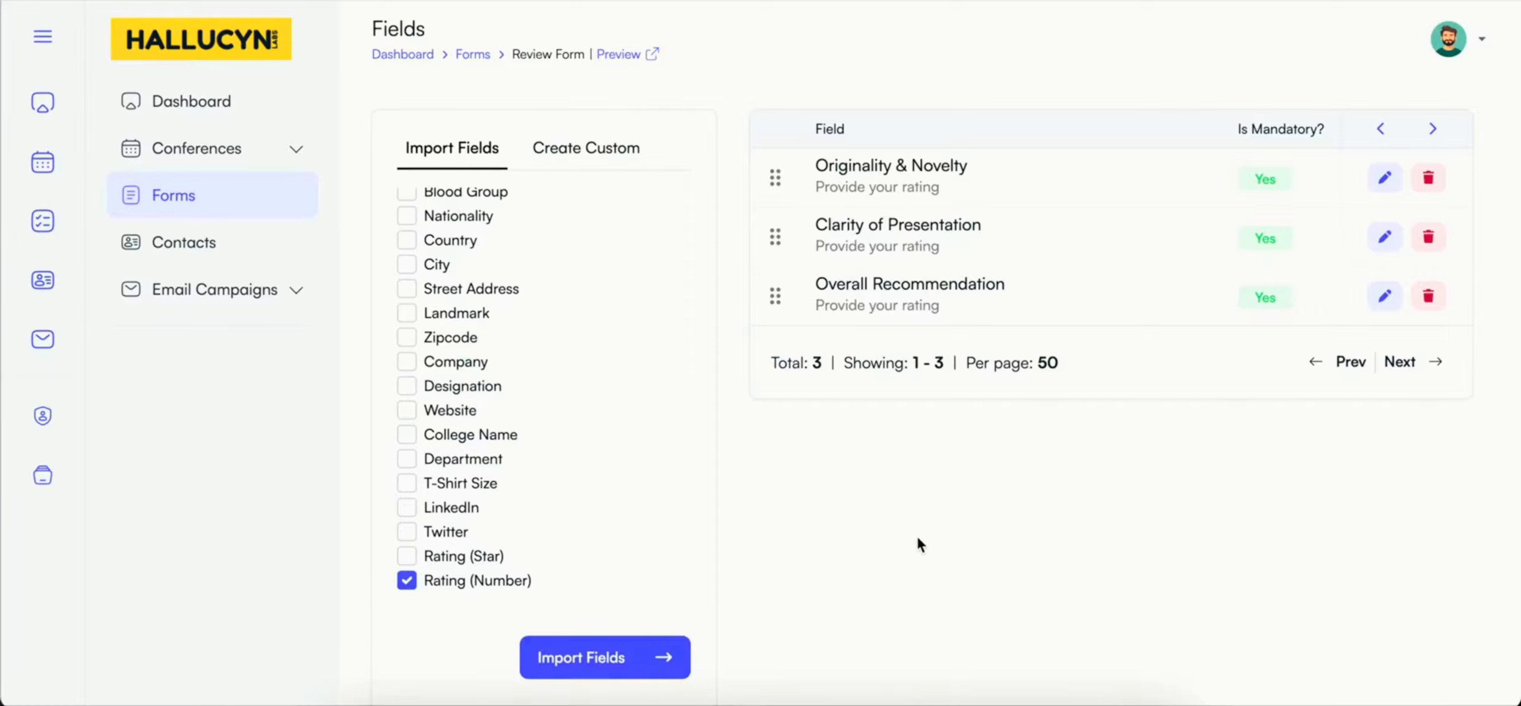
pyautogui.click(917, 537)
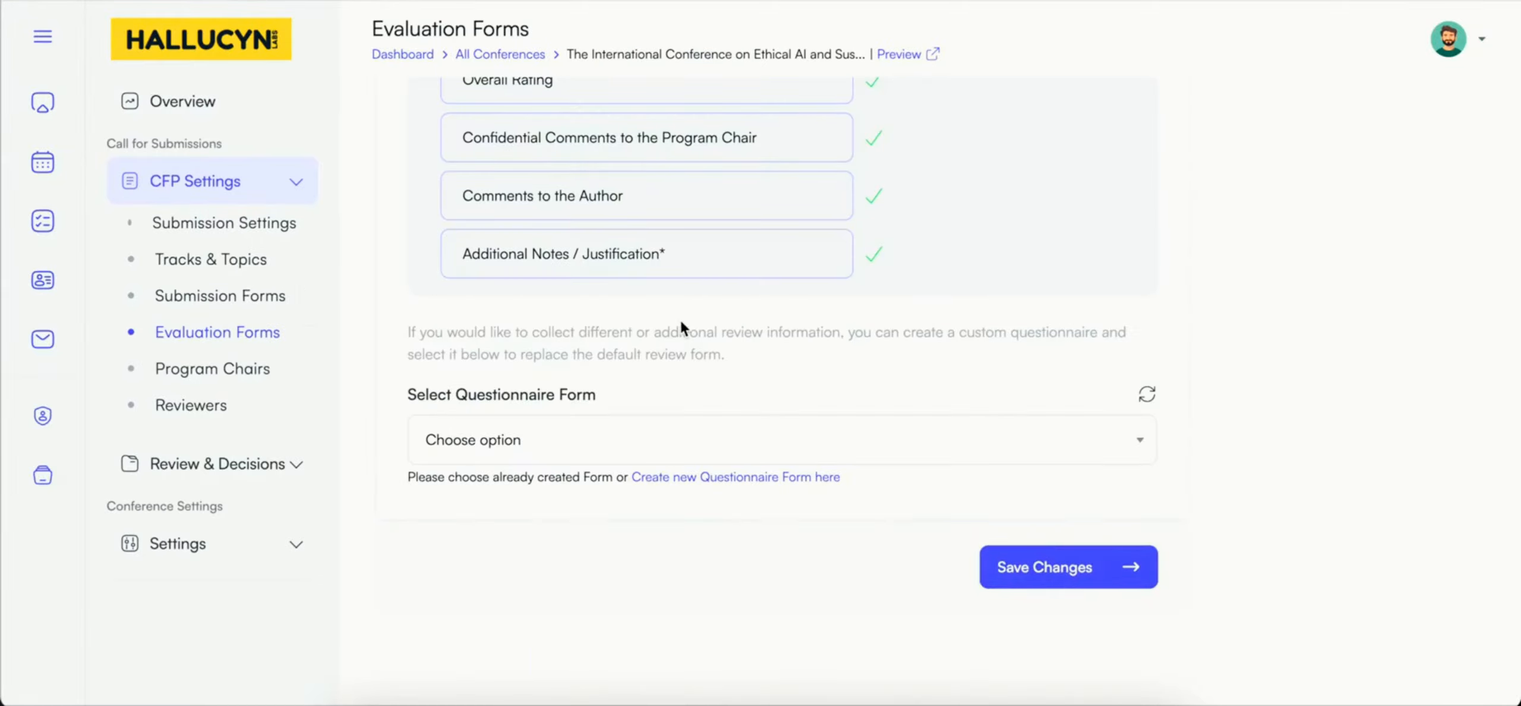
# Step: Assign Review Form as the questionnaire for the conference's review forms and save the changes
pyautogui.click(623, 442)
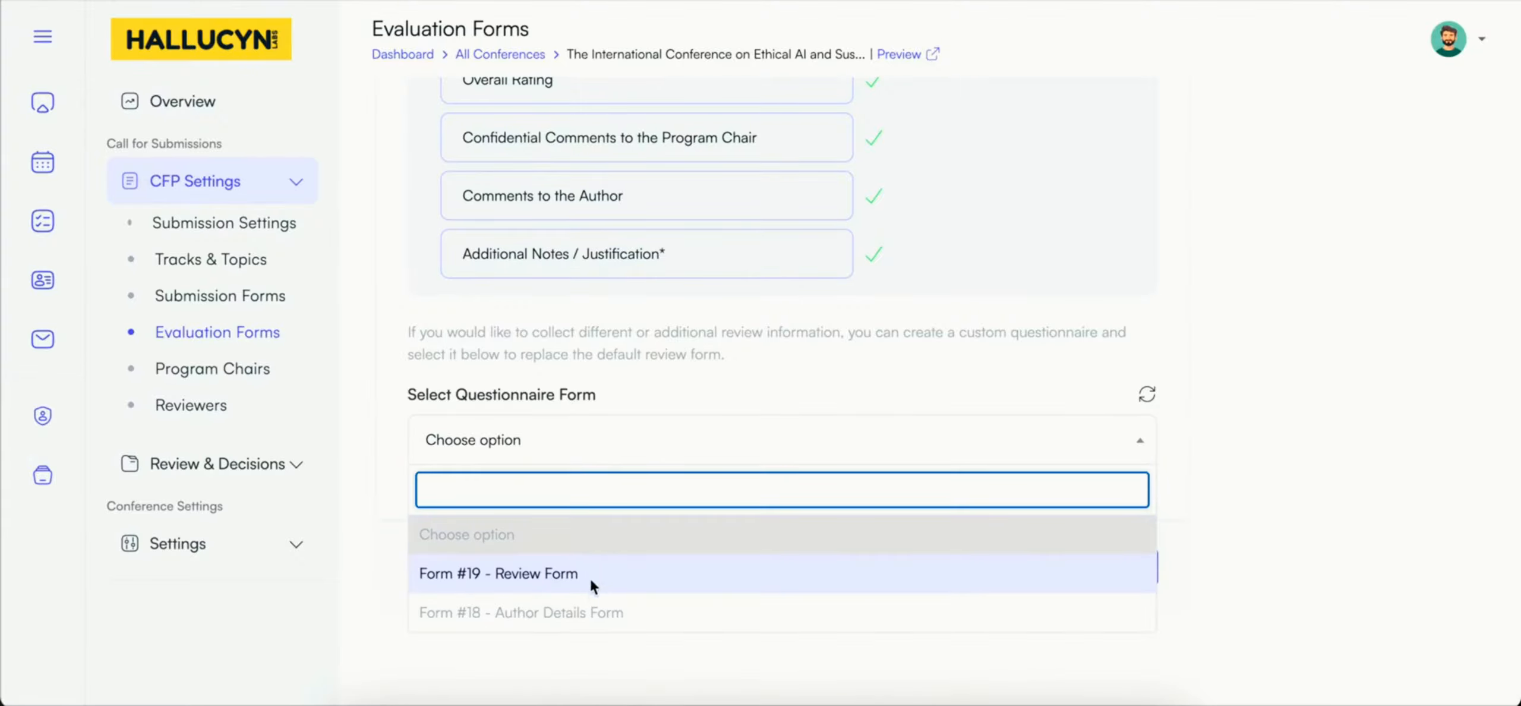
pyautogui.click(586, 612)
pyautogui.click(537, 443)
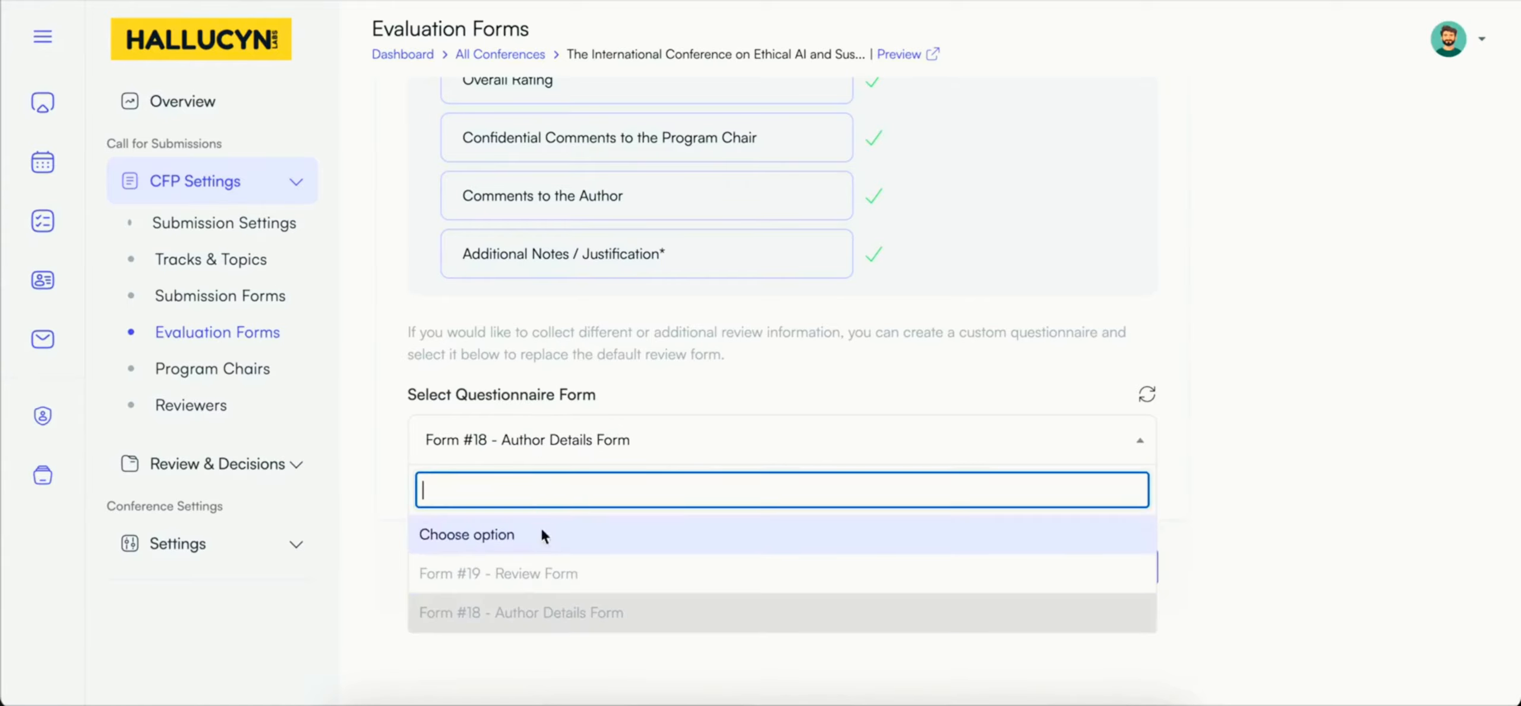
pyautogui.click(539, 574)
pyautogui.click(1057, 570)
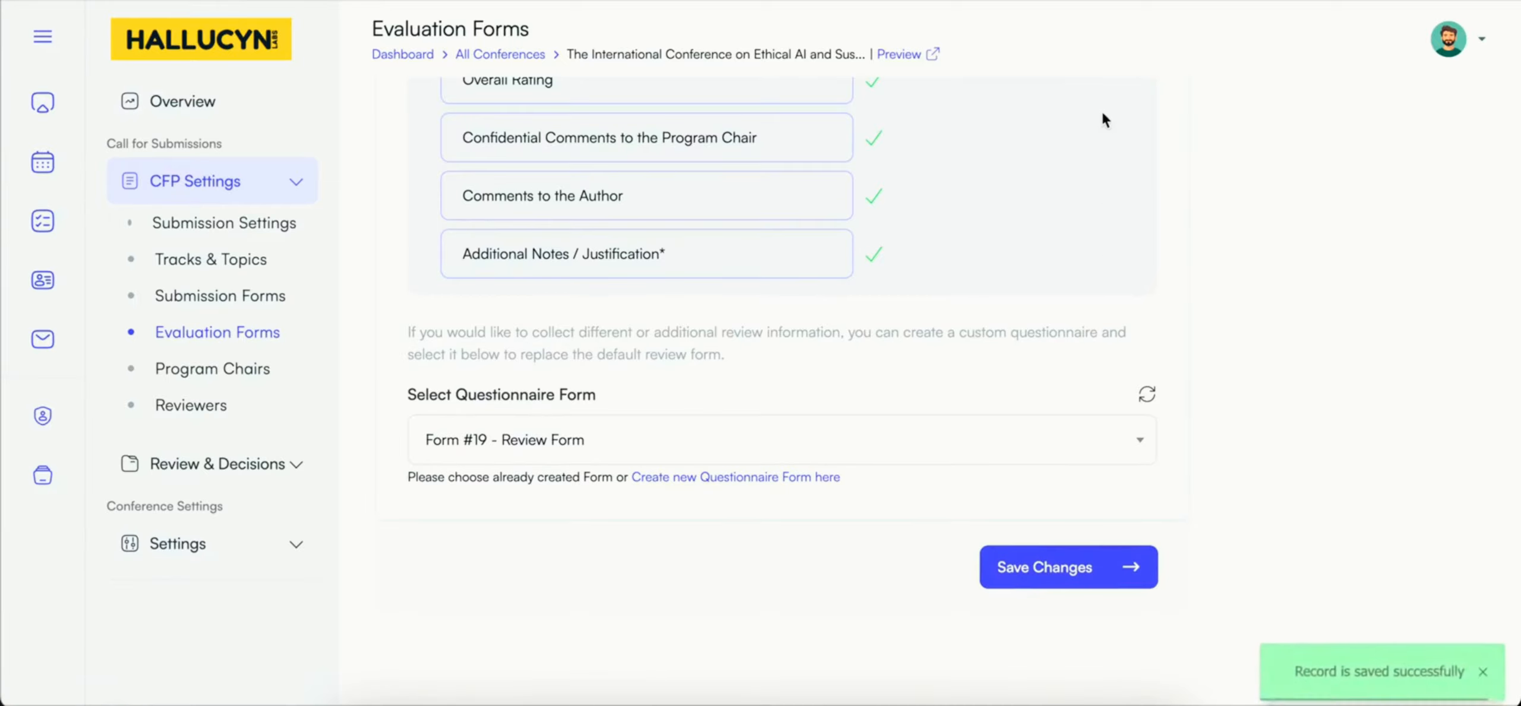
# Step: Examine the standard acceptance information and the custom questionnaire option of the Acceptance Decision Form
pyautogui.scroll(4, 847, 339)
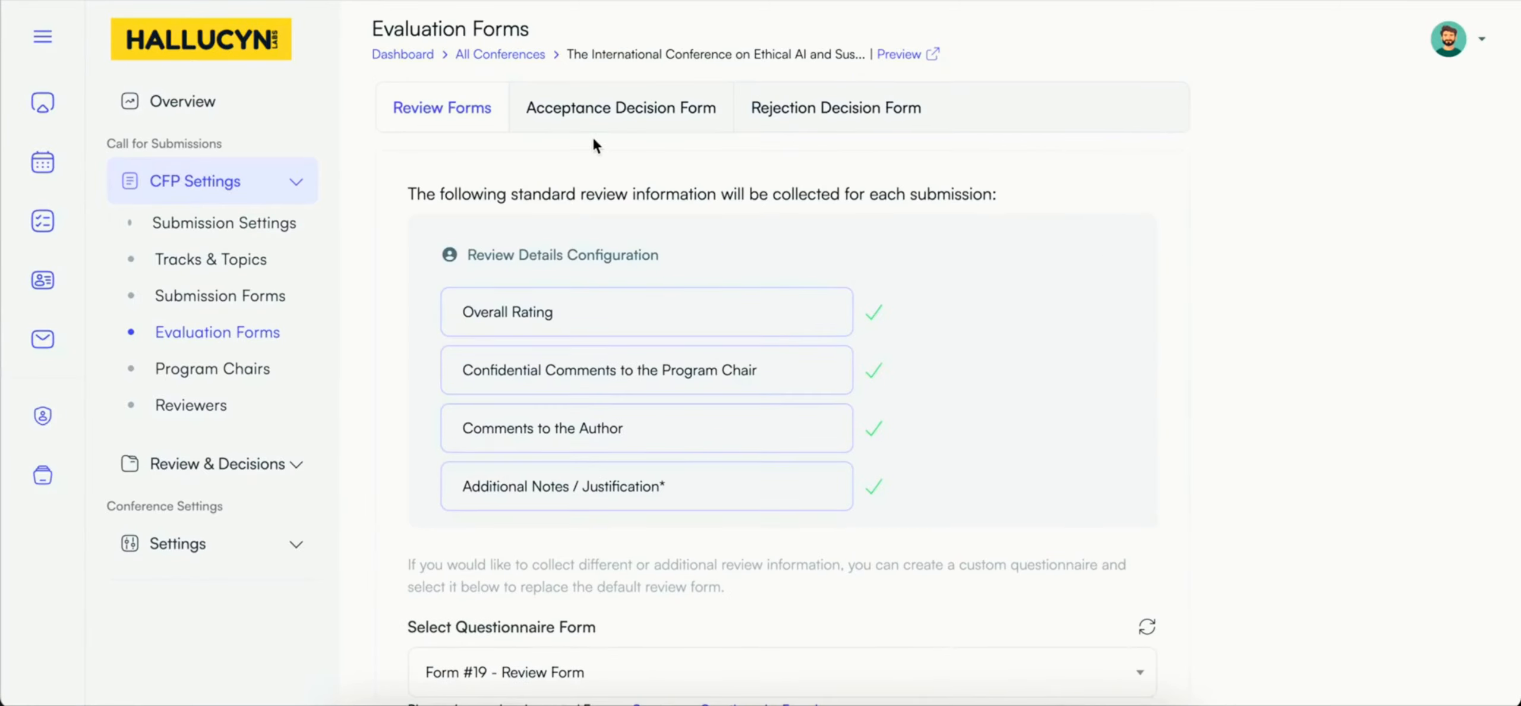
pyautogui.click(589, 111)
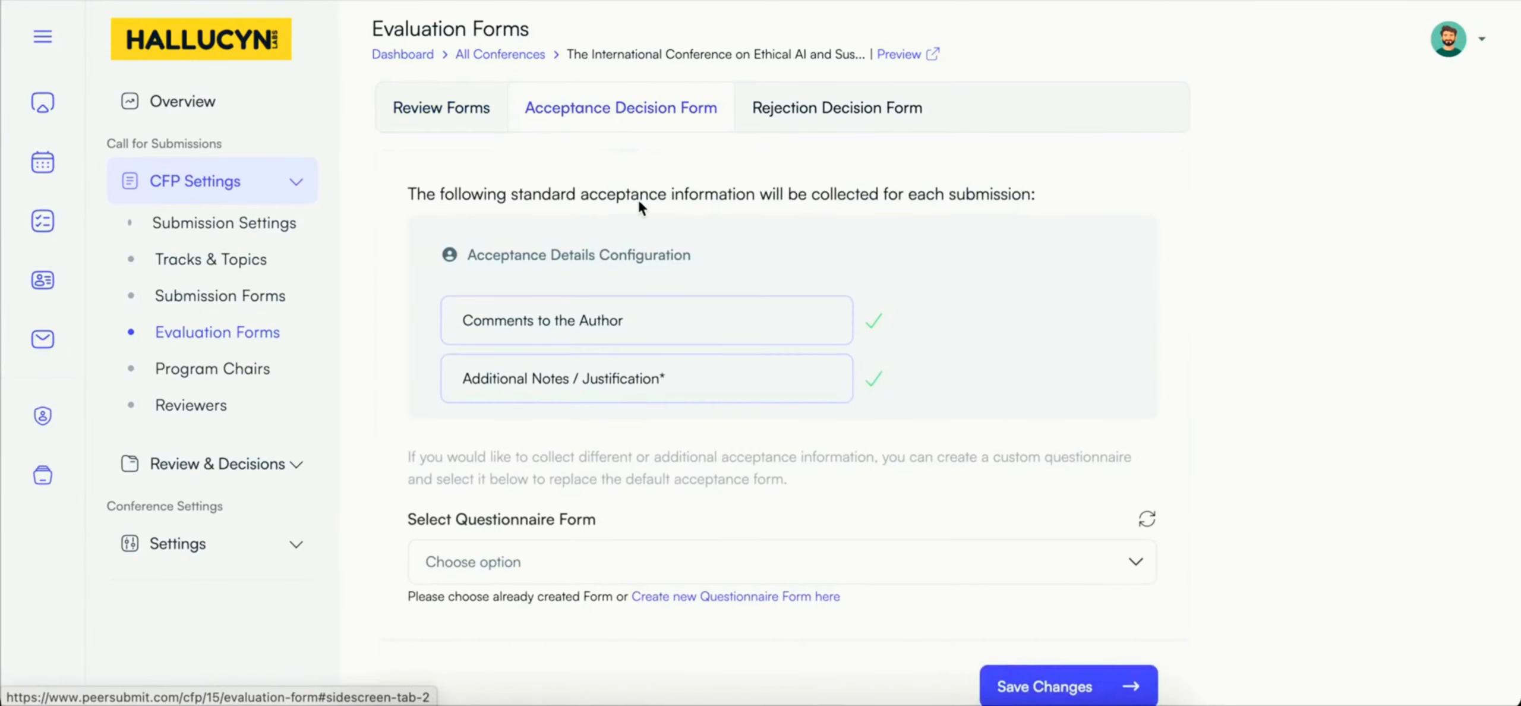
pyautogui.scroll(-1, 639, 200)
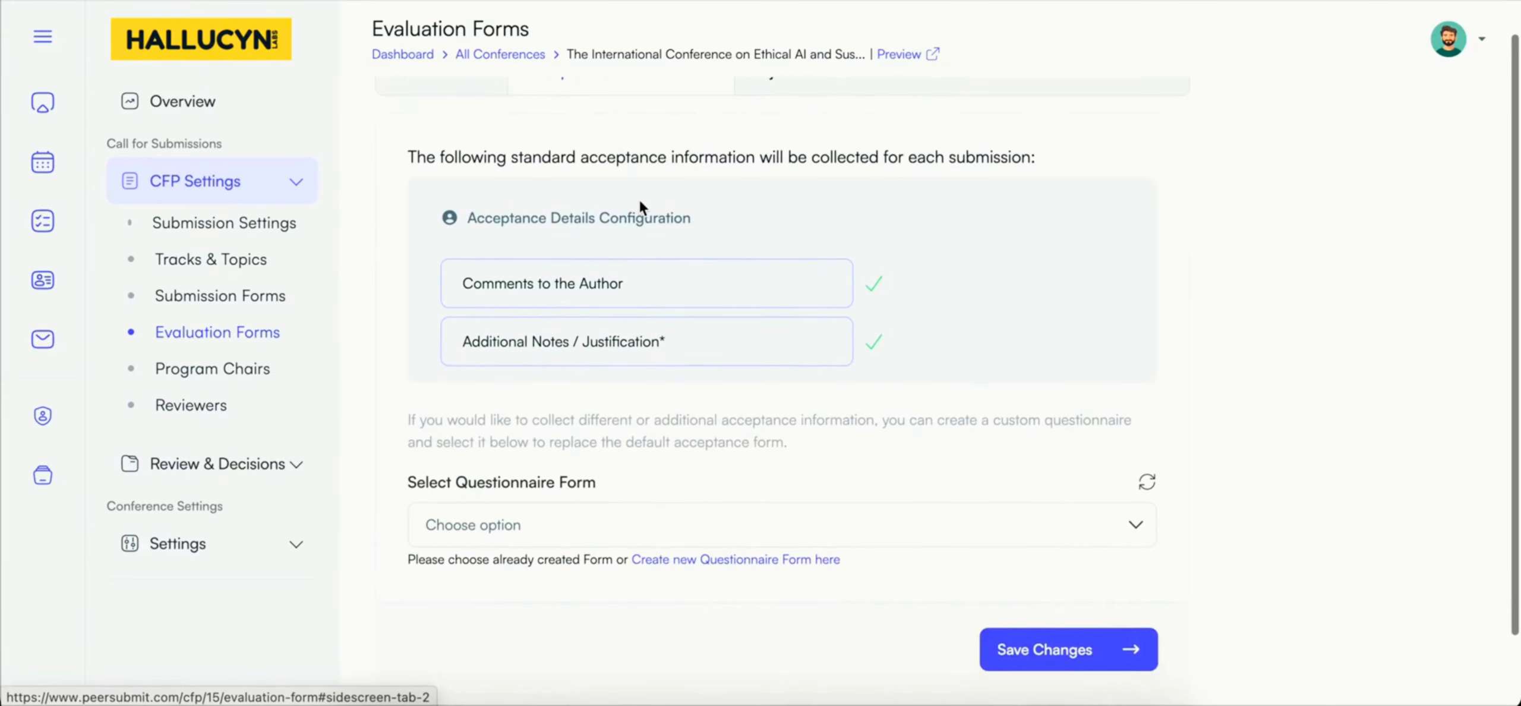
pyautogui.scroll(1, 639, 200)
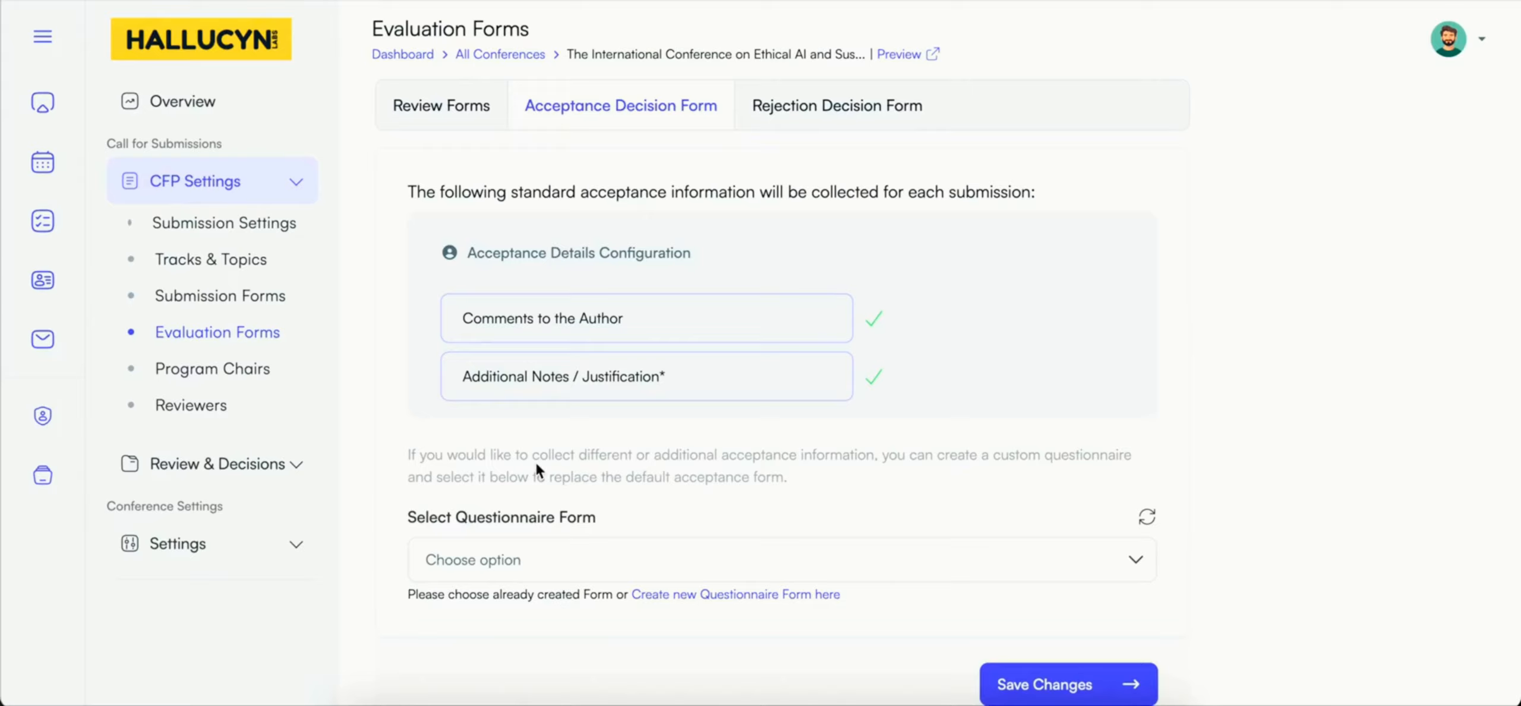
# Step: Add a new program chair with title Dr, name, email, organization Institute of Sustainable Analytics and designation Head of Research & Associate Professor
pyautogui.click(234, 372)
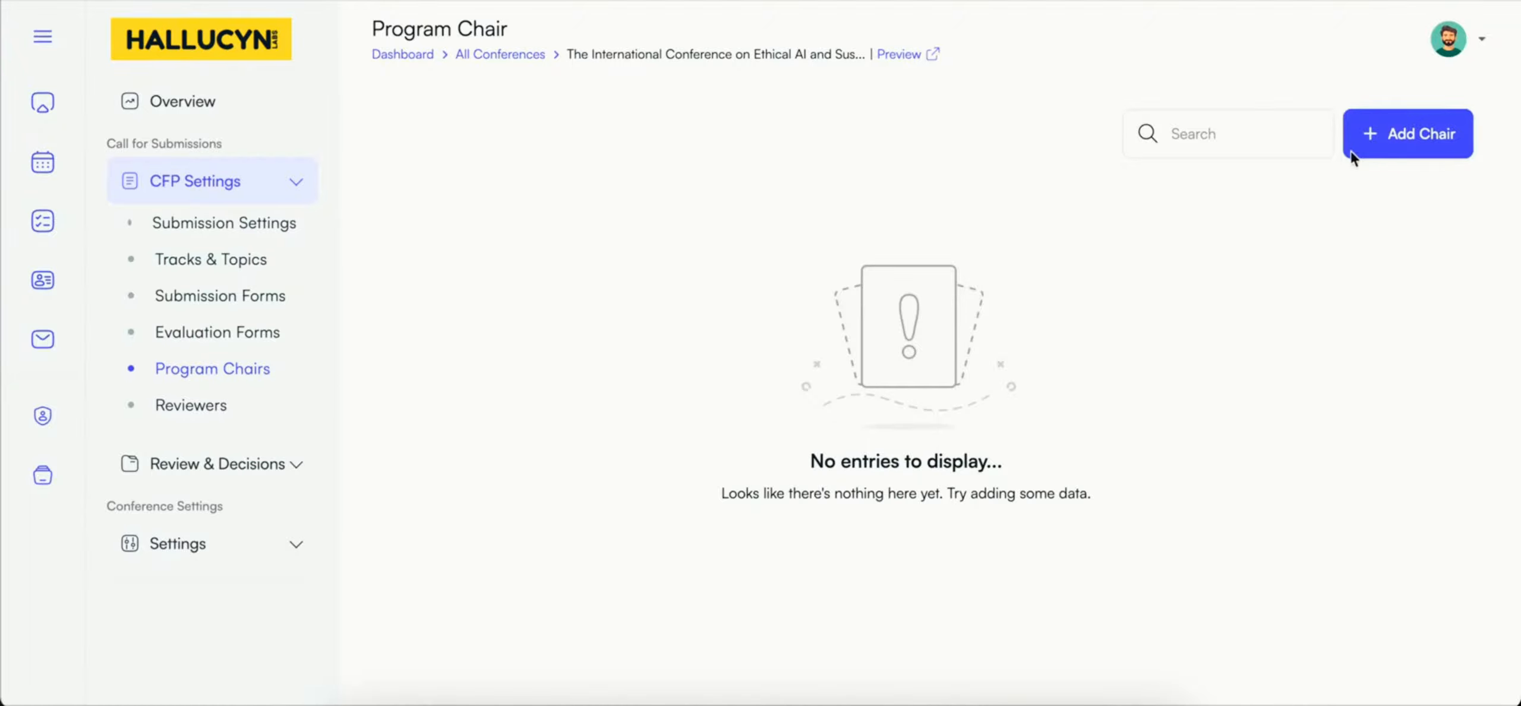
pyautogui.click(1378, 147)
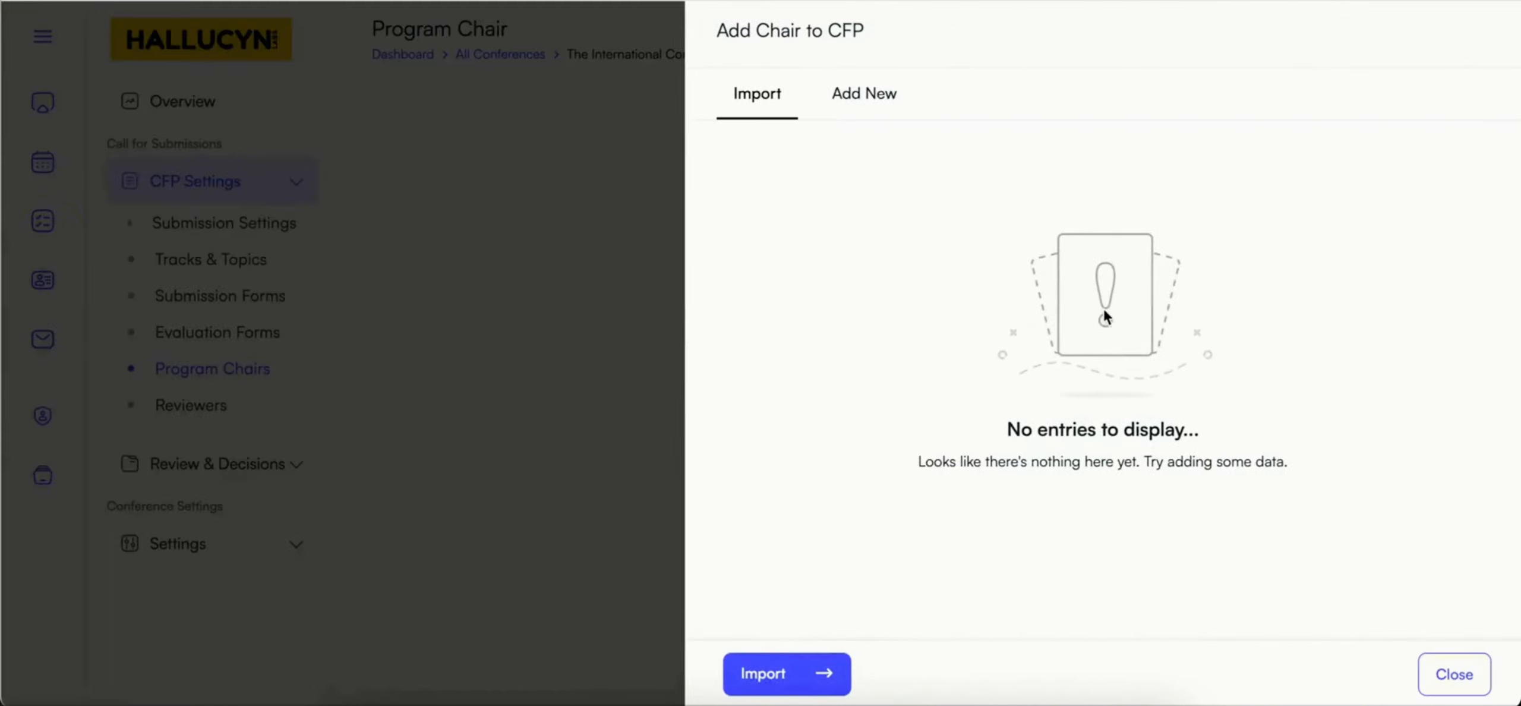
pyautogui.click(877, 106)
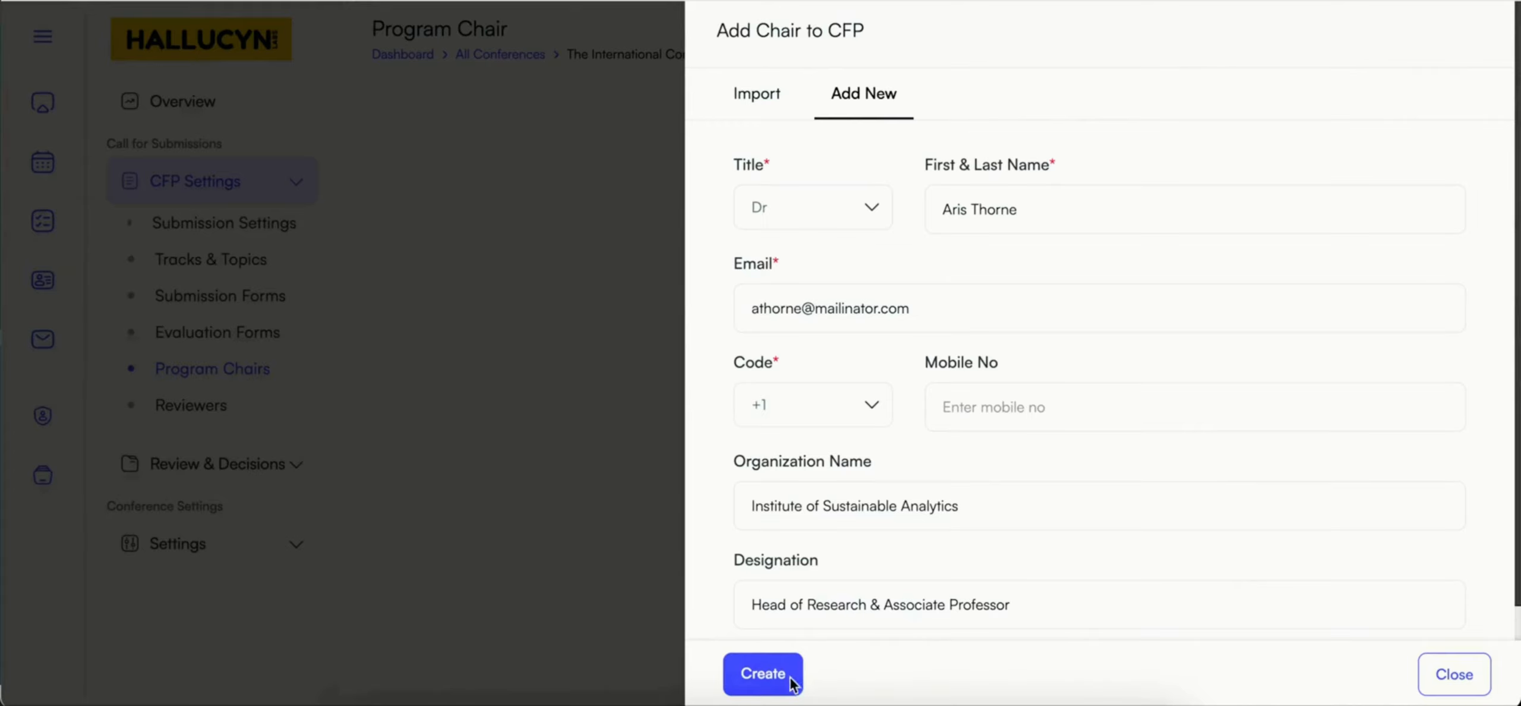
pyautogui.click(781, 681)
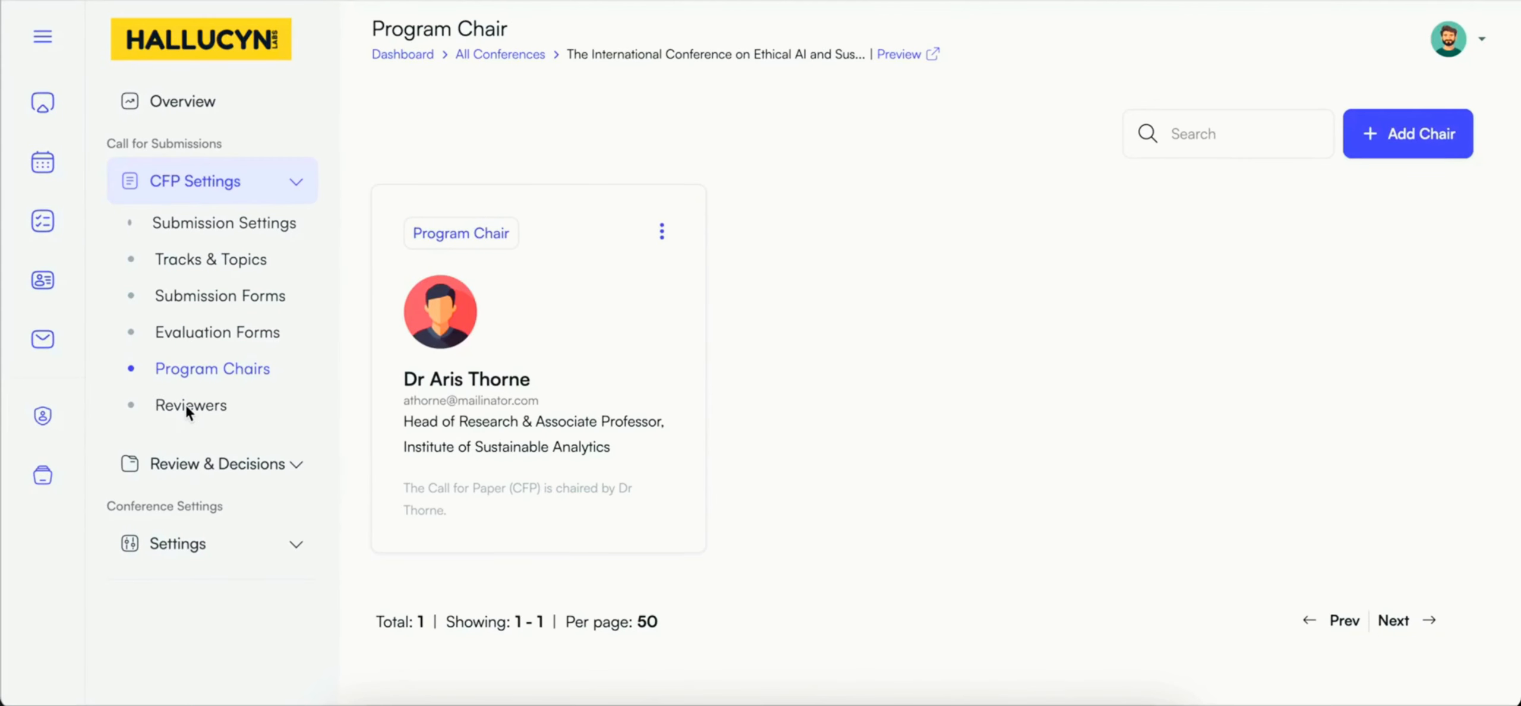
# Step: Add two new reviewers, a Senior Scientist at European AI Lab and a Principal Engineer at Global Tech Solutions, with their names, emails and expertise
pyautogui.click(207, 405)
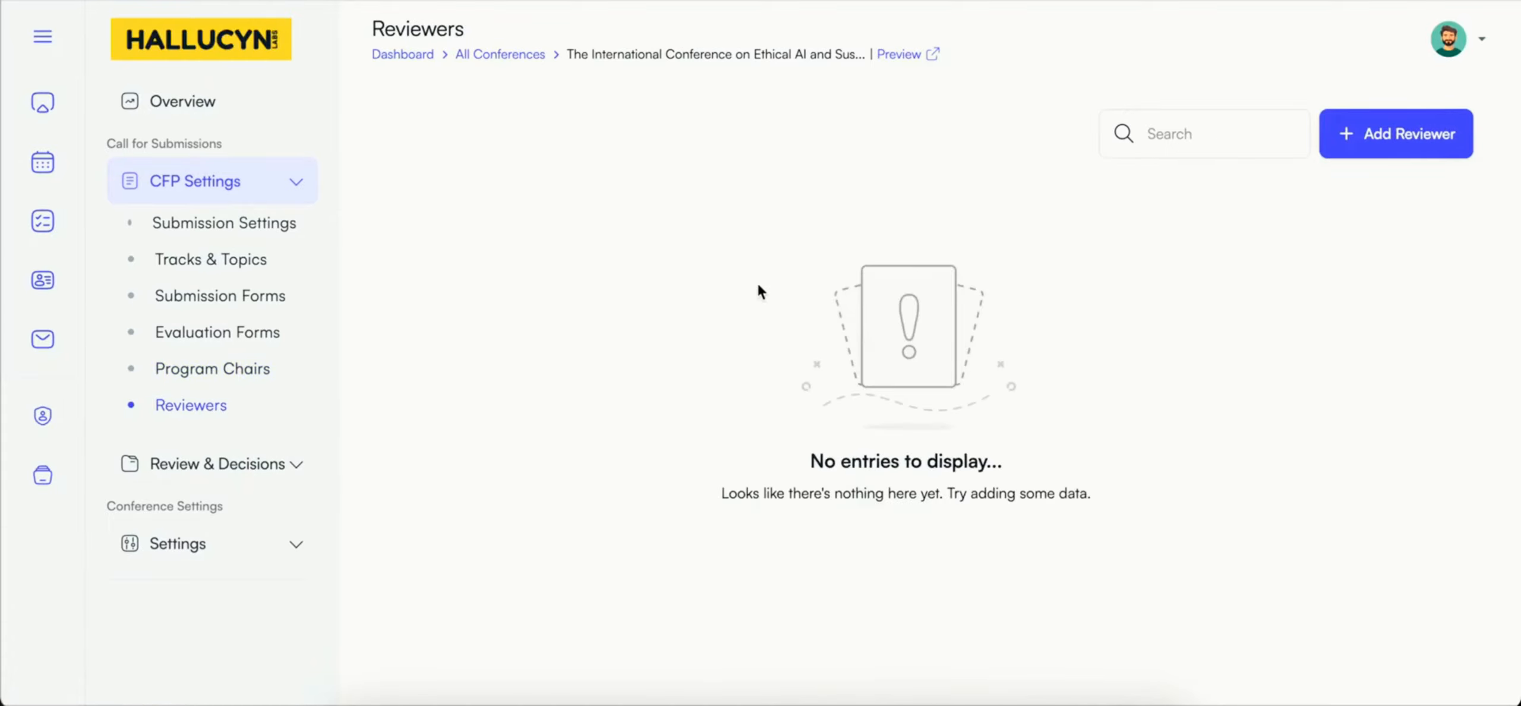
pyautogui.click(1377, 143)
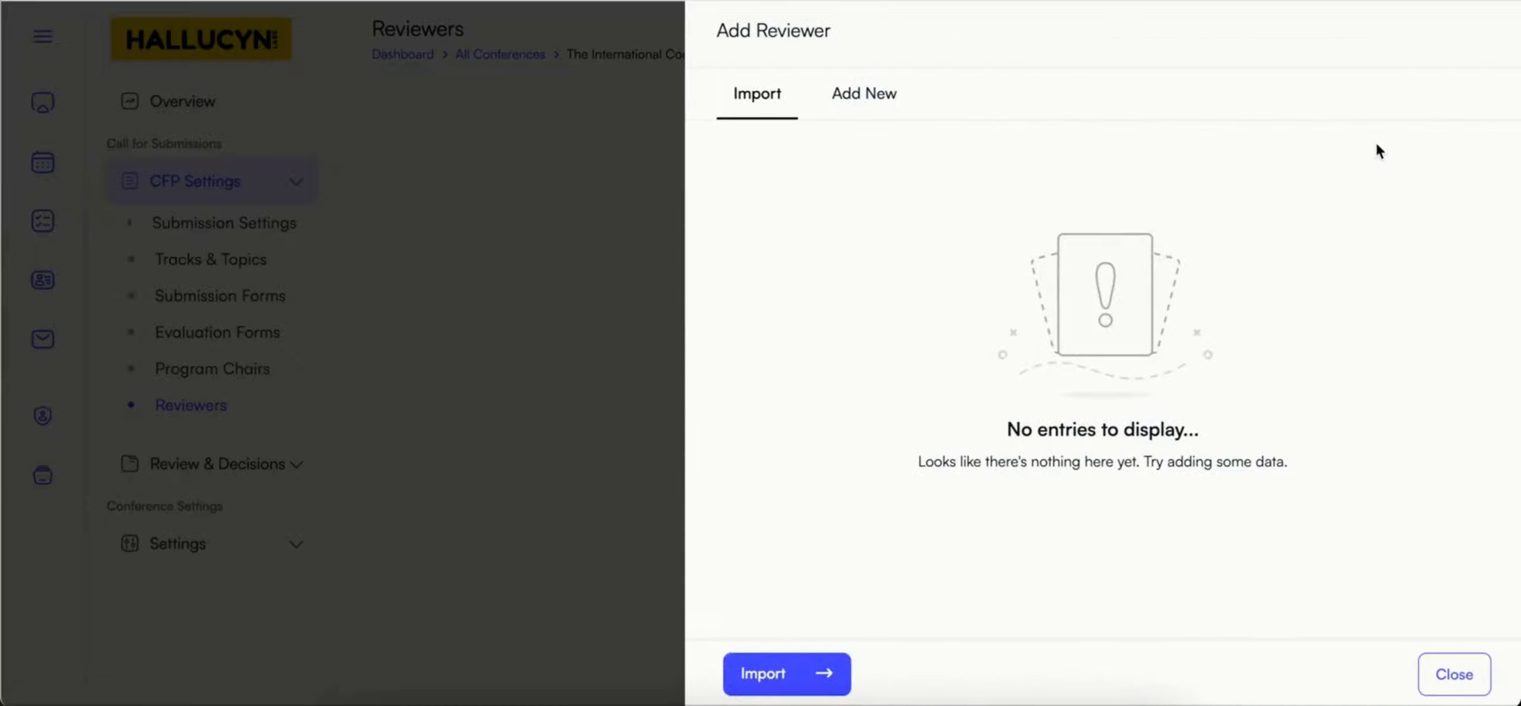
pyautogui.click(867, 94)
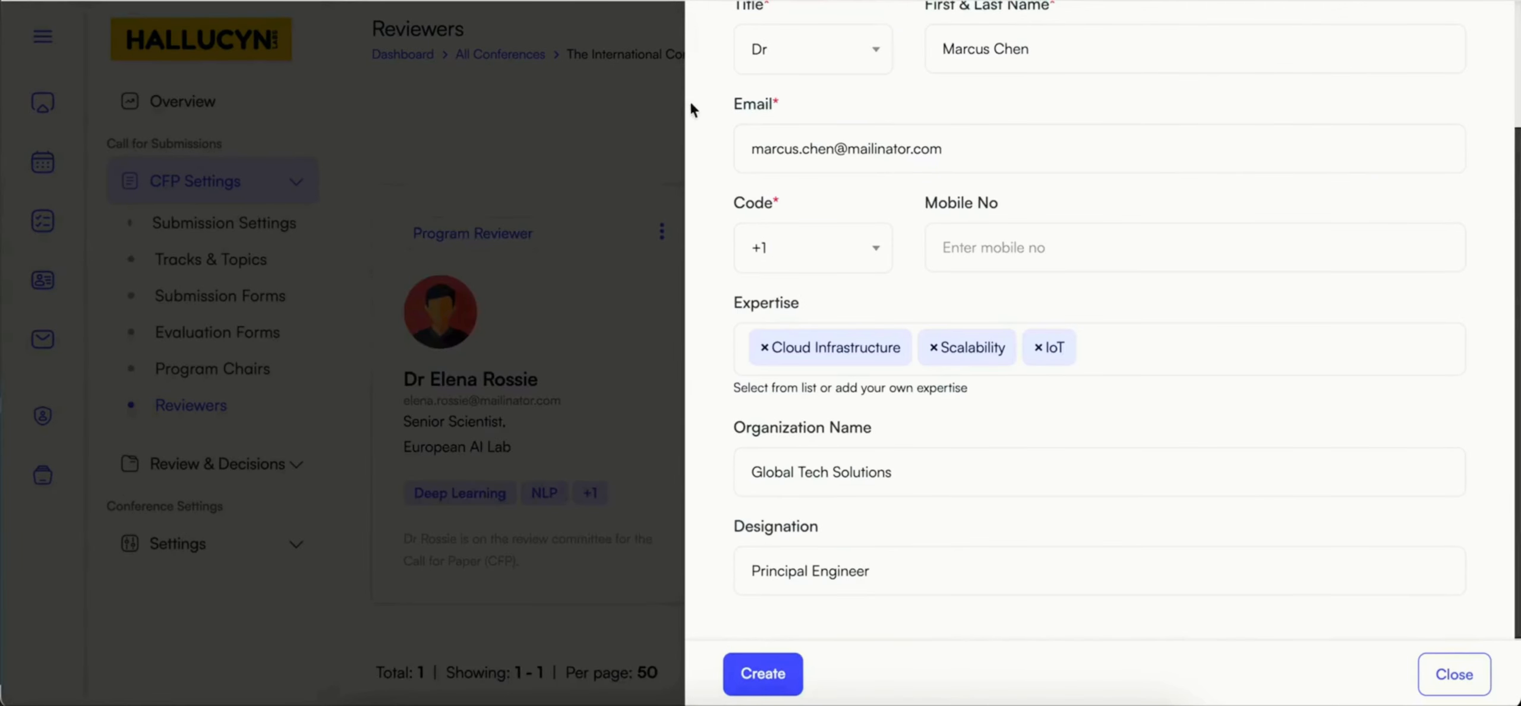
pyautogui.scroll(1, 742, 130)
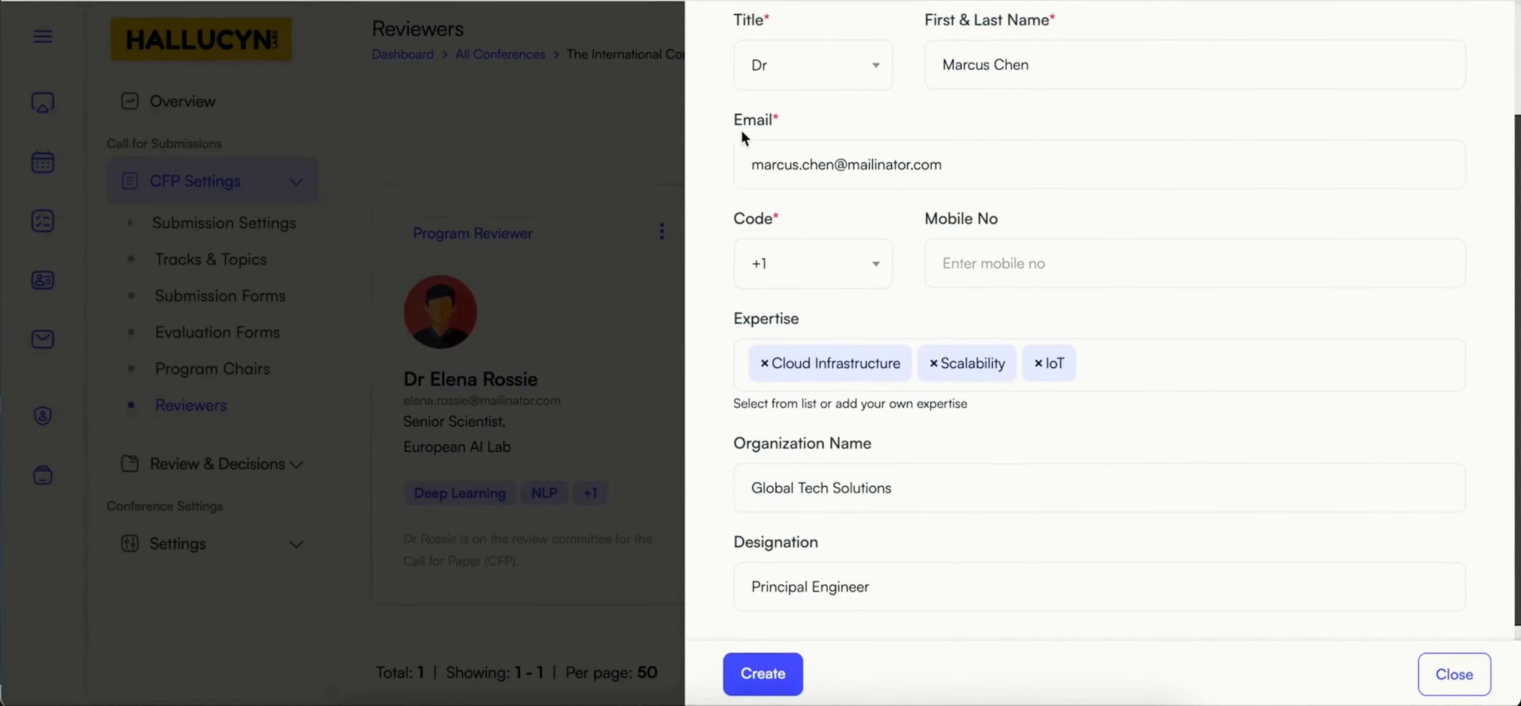
pyautogui.click(759, 677)
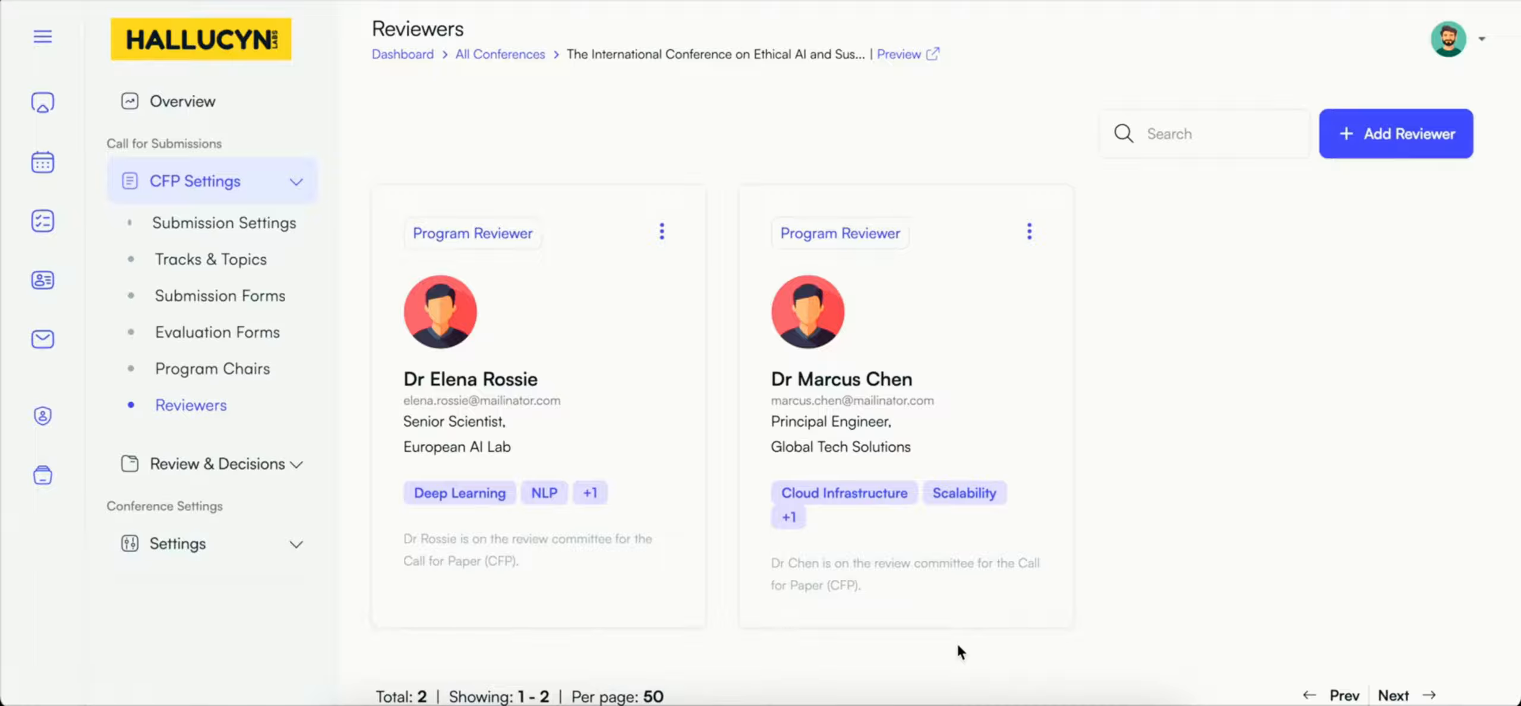
# Step: Open the conference's public page from its overview and examine the description, guidelines, sponsors and important dates
pyautogui.click(186, 106)
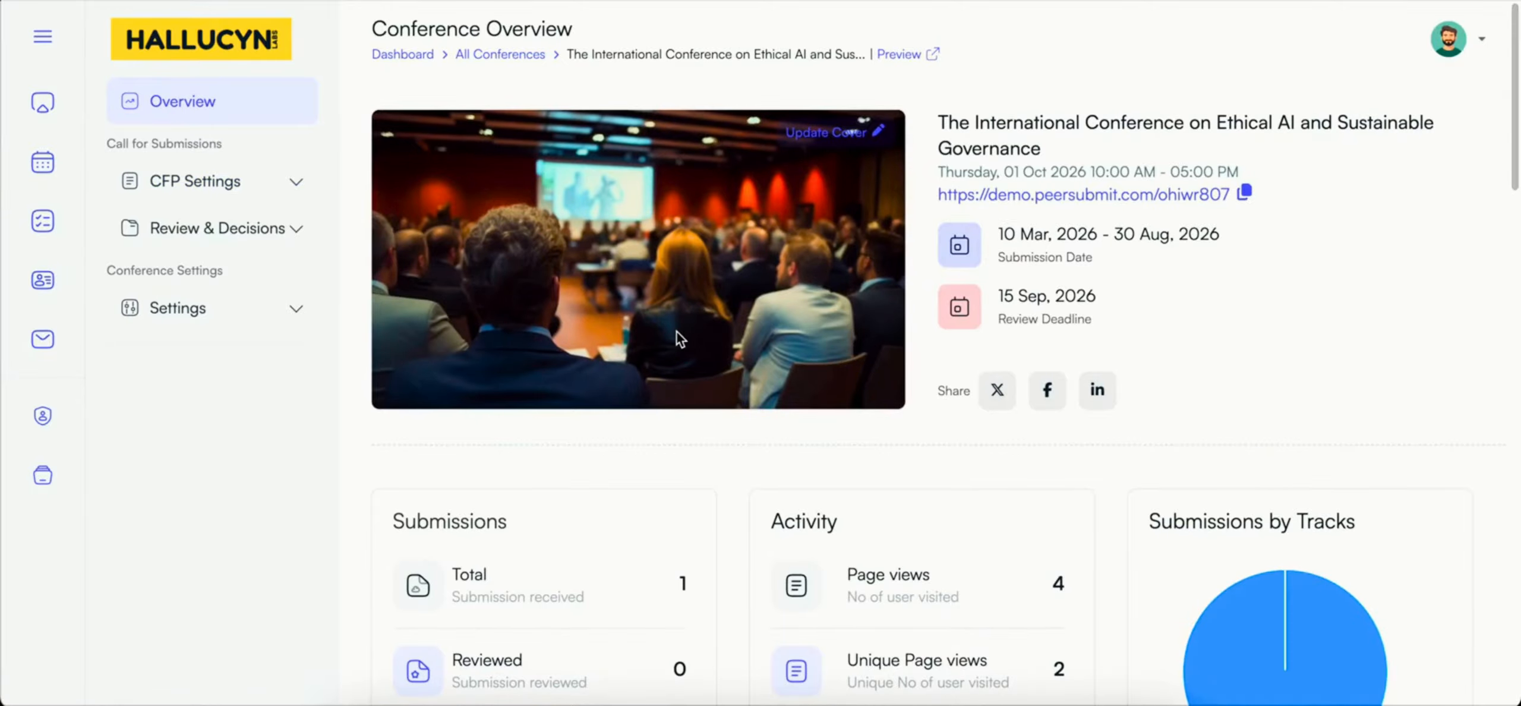
pyautogui.click(1082, 195)
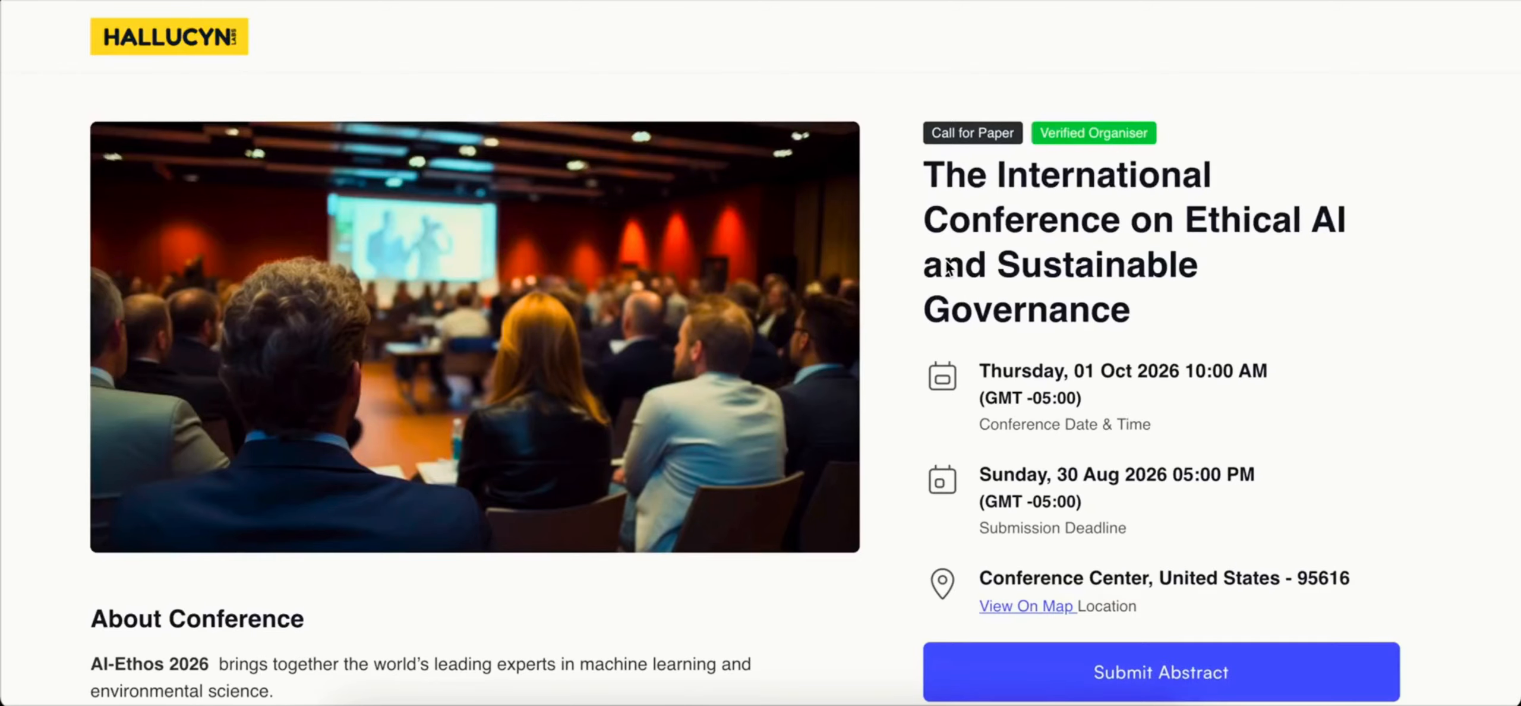
pyautogui.scroll(-10, 948, 268)
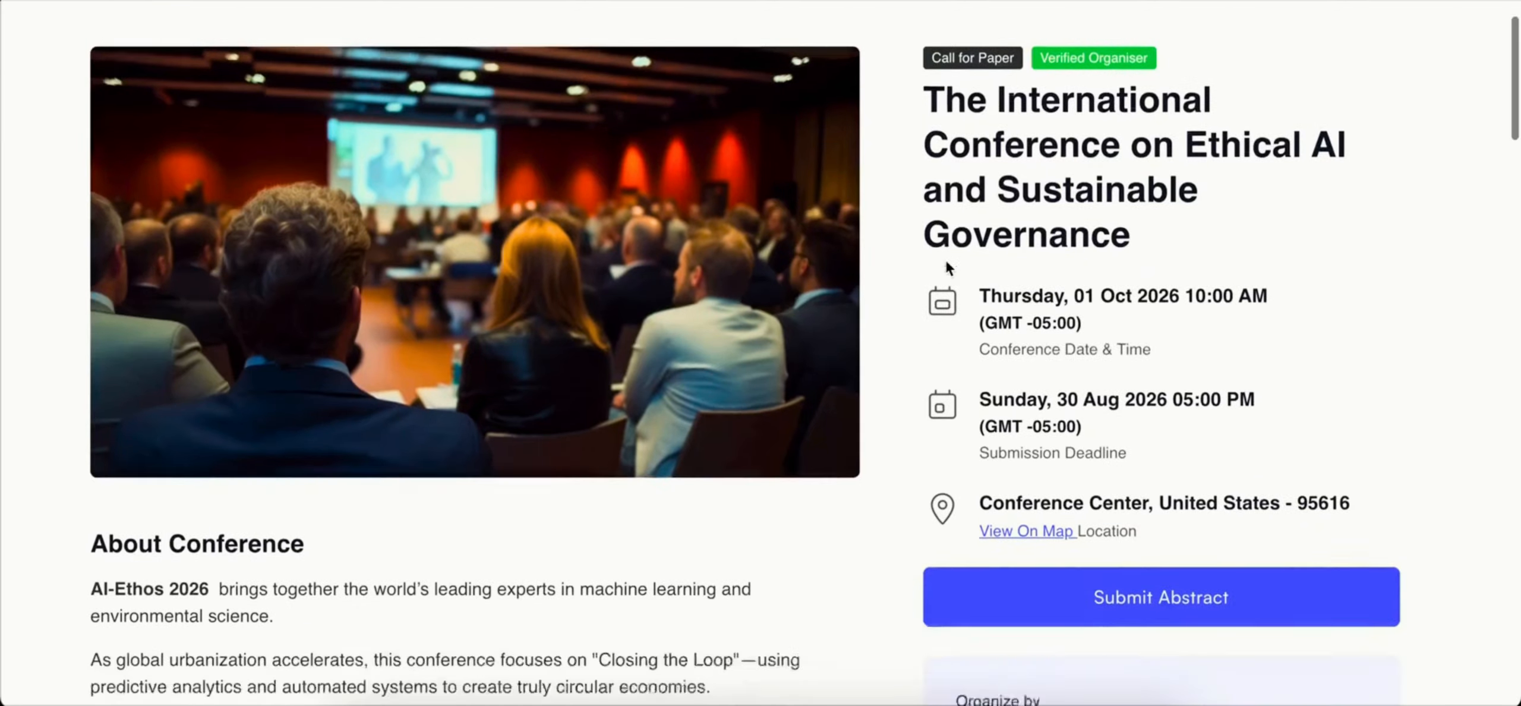
pyautogui.scroll(-15, 949, 268)
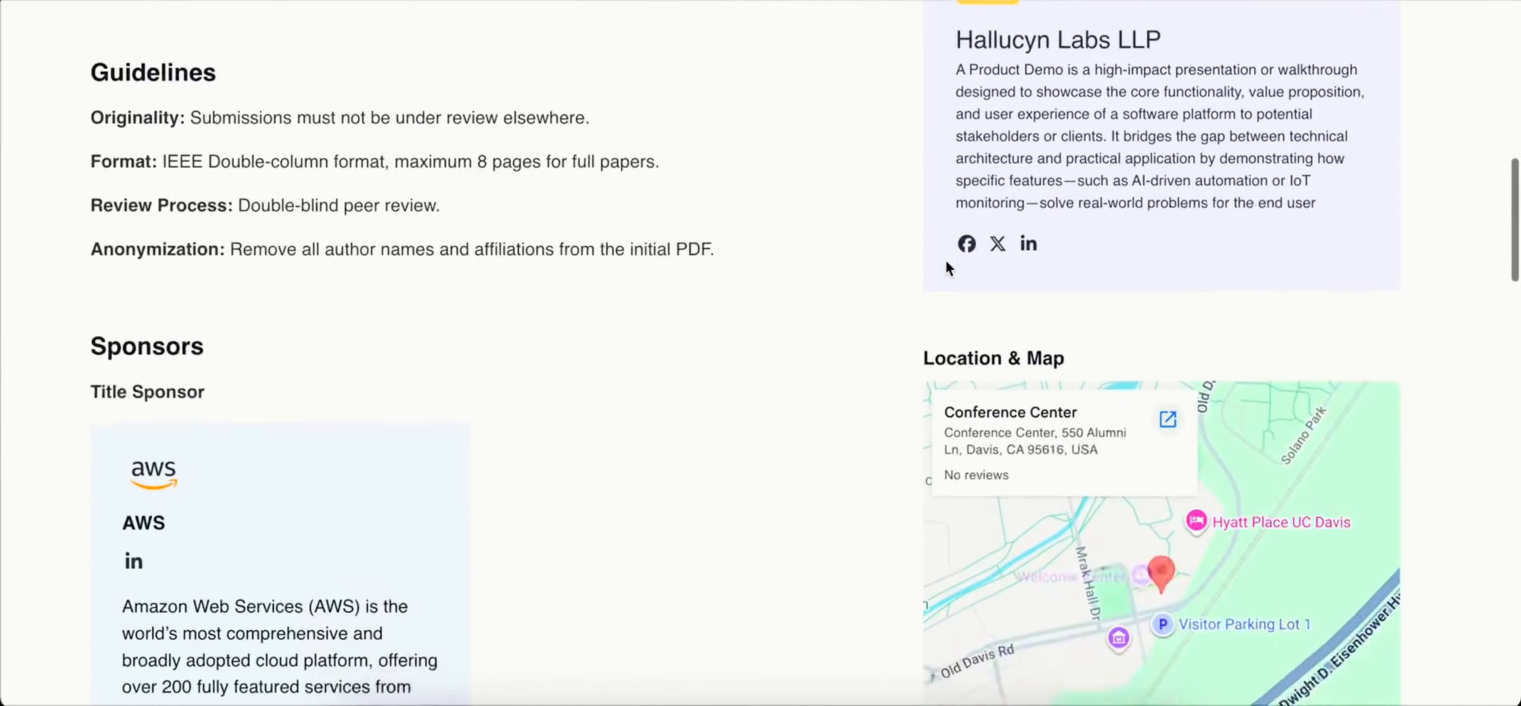
pyautogui.scroll(-5, 949, 269)
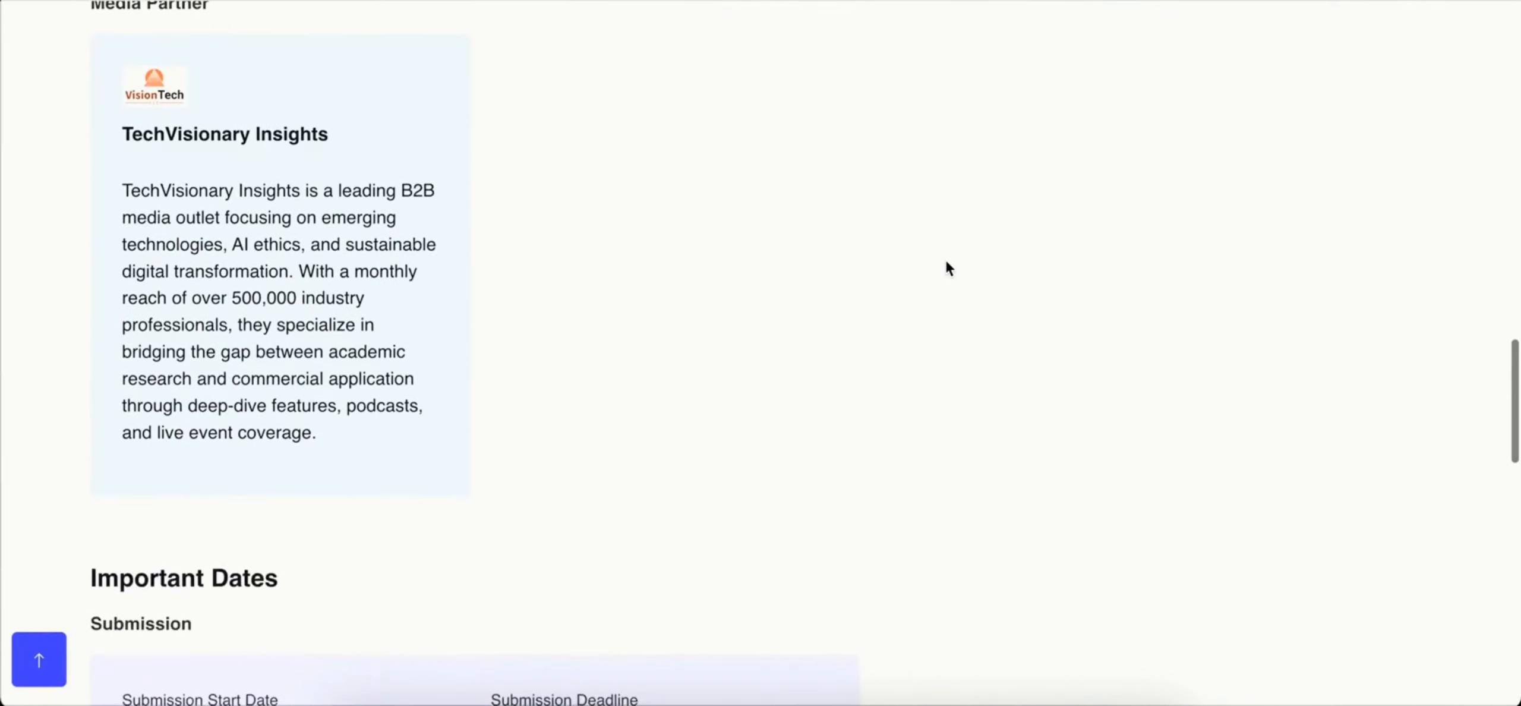
pyautogui.scroll(20, 949, 269)
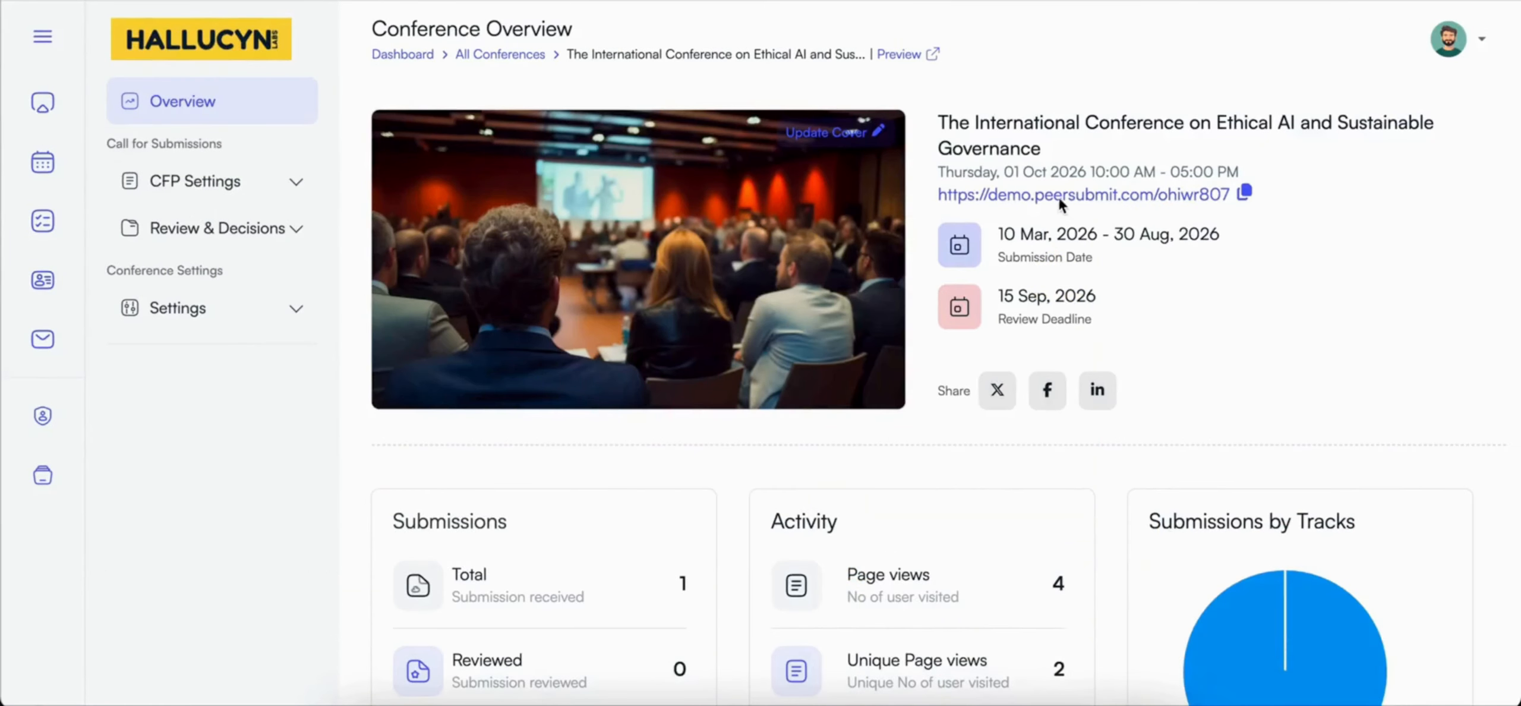
# Step: Copy the conference's public link and open it in a separate, signed-out browser window
pyautogui.rightClick(1055, 193)
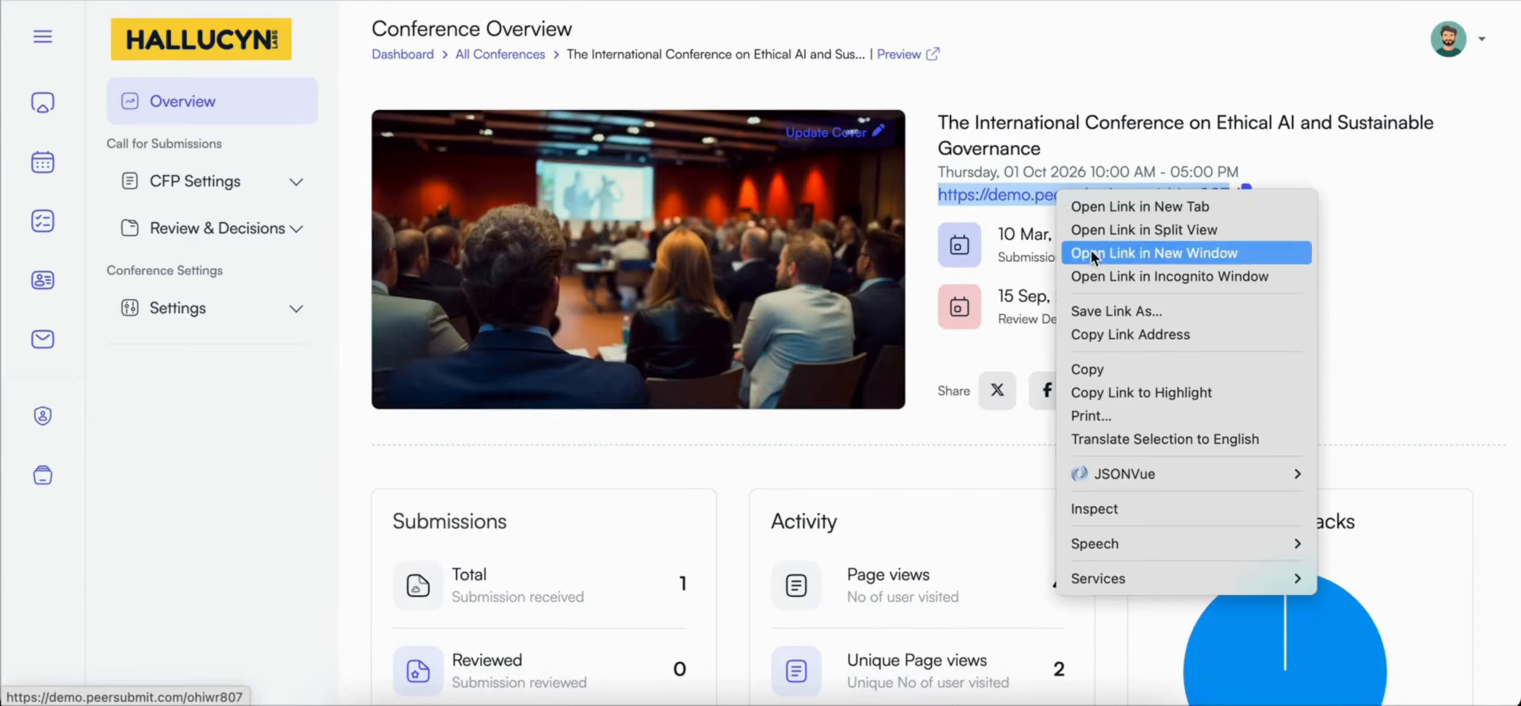
pyautogui.click(1105, 334)
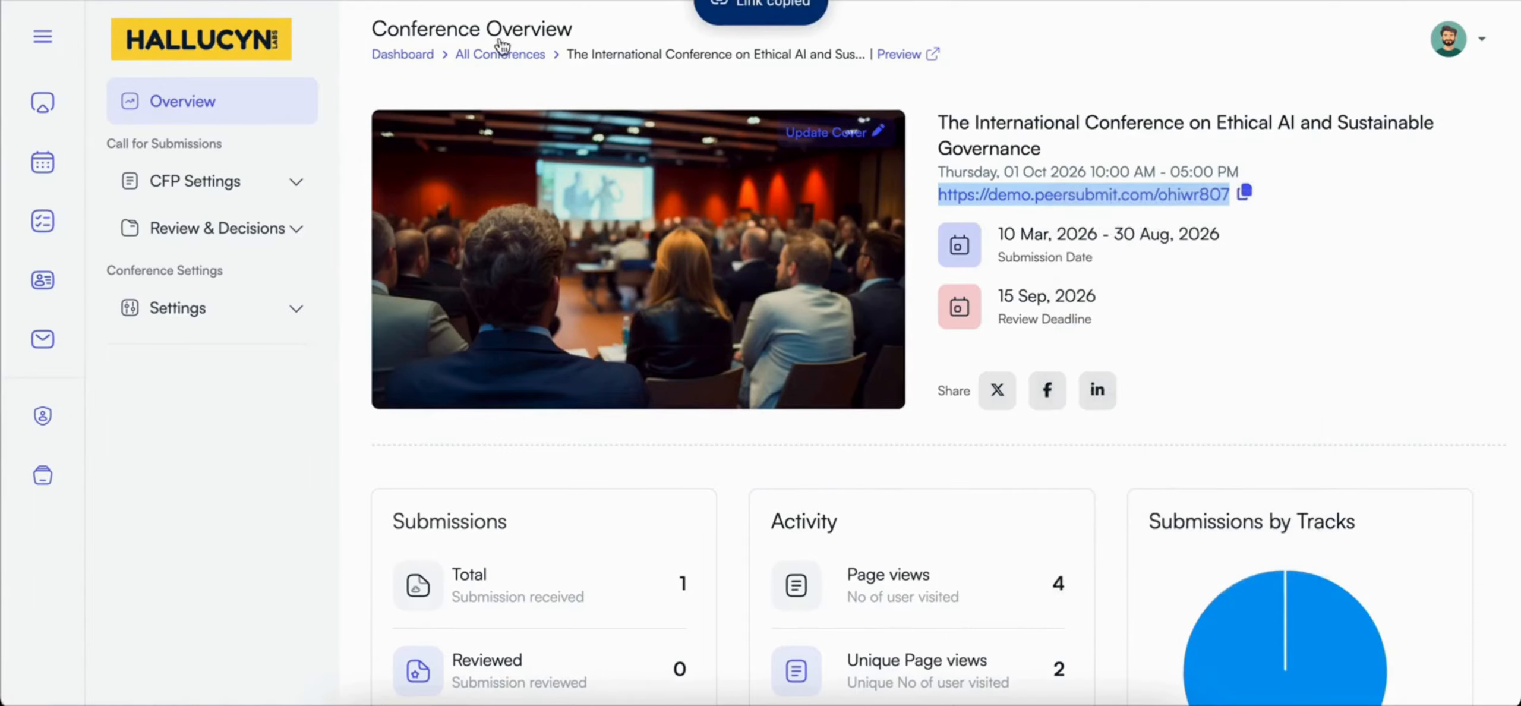
pyautogui.click(136, 0)
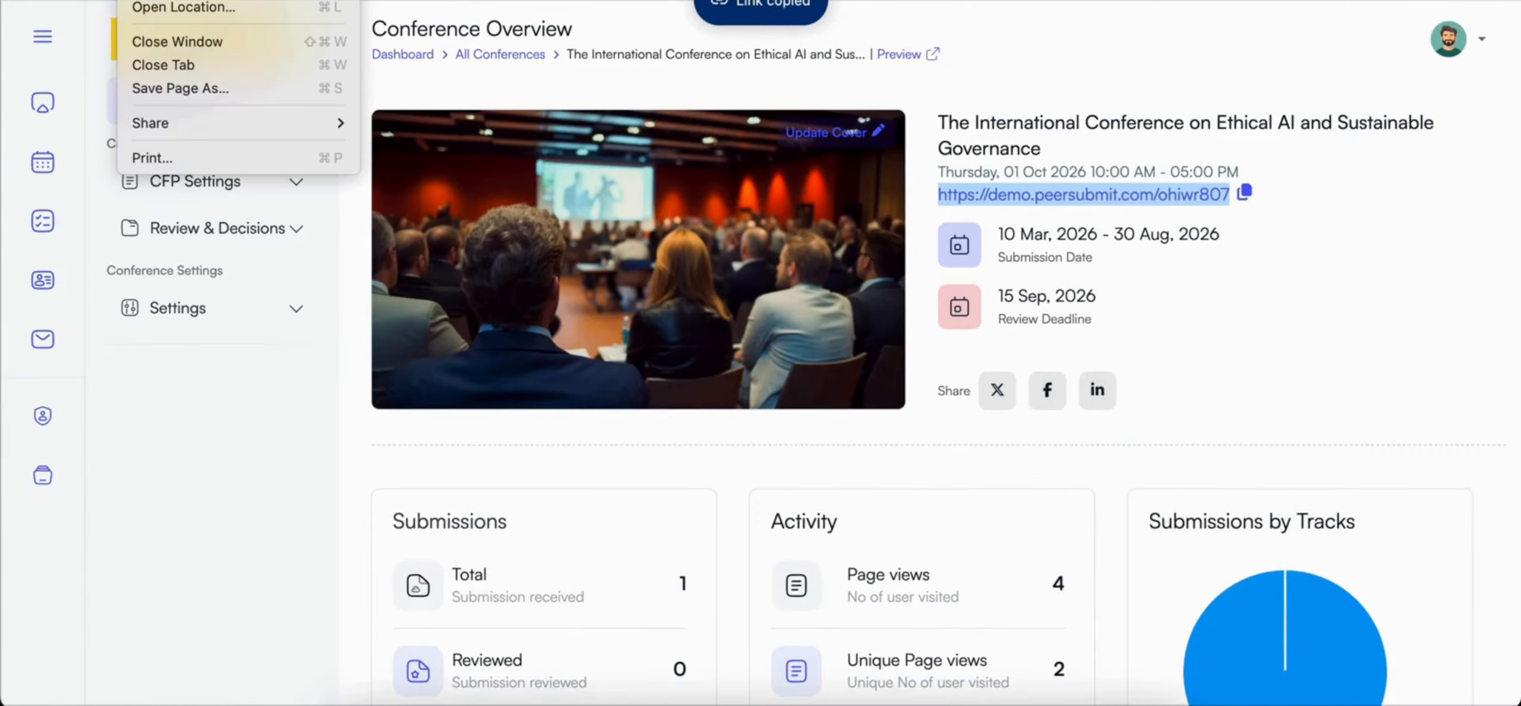
pyautogui.click(190, 0)
pyautogui.press('super+v')
pyautogui.press('Return')
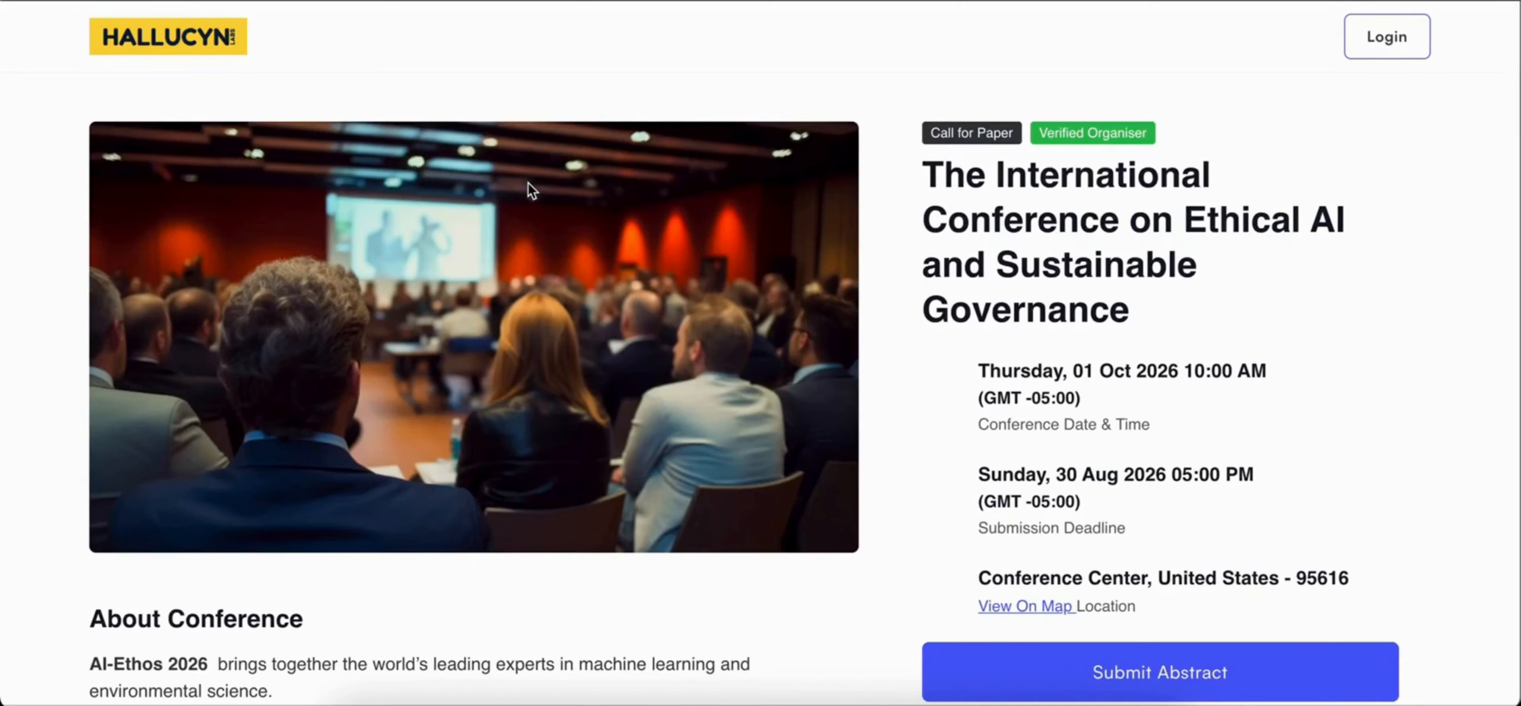
# Step: Review the public page as a submitter, go to abstract submission and sign up with an email address and the account password
pyautogui.scroll(-2, 557, 271)
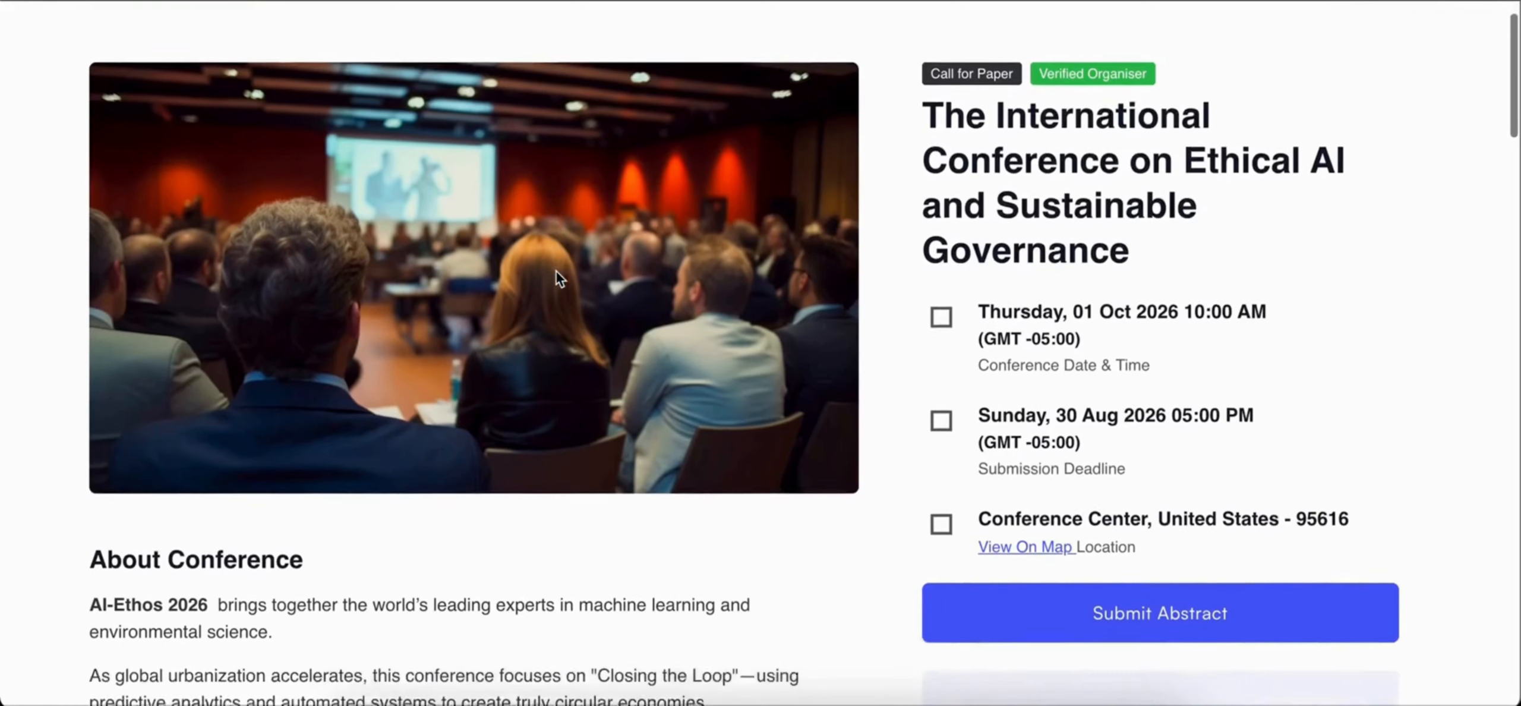
pyautogui.scroll(1, 557, 271)
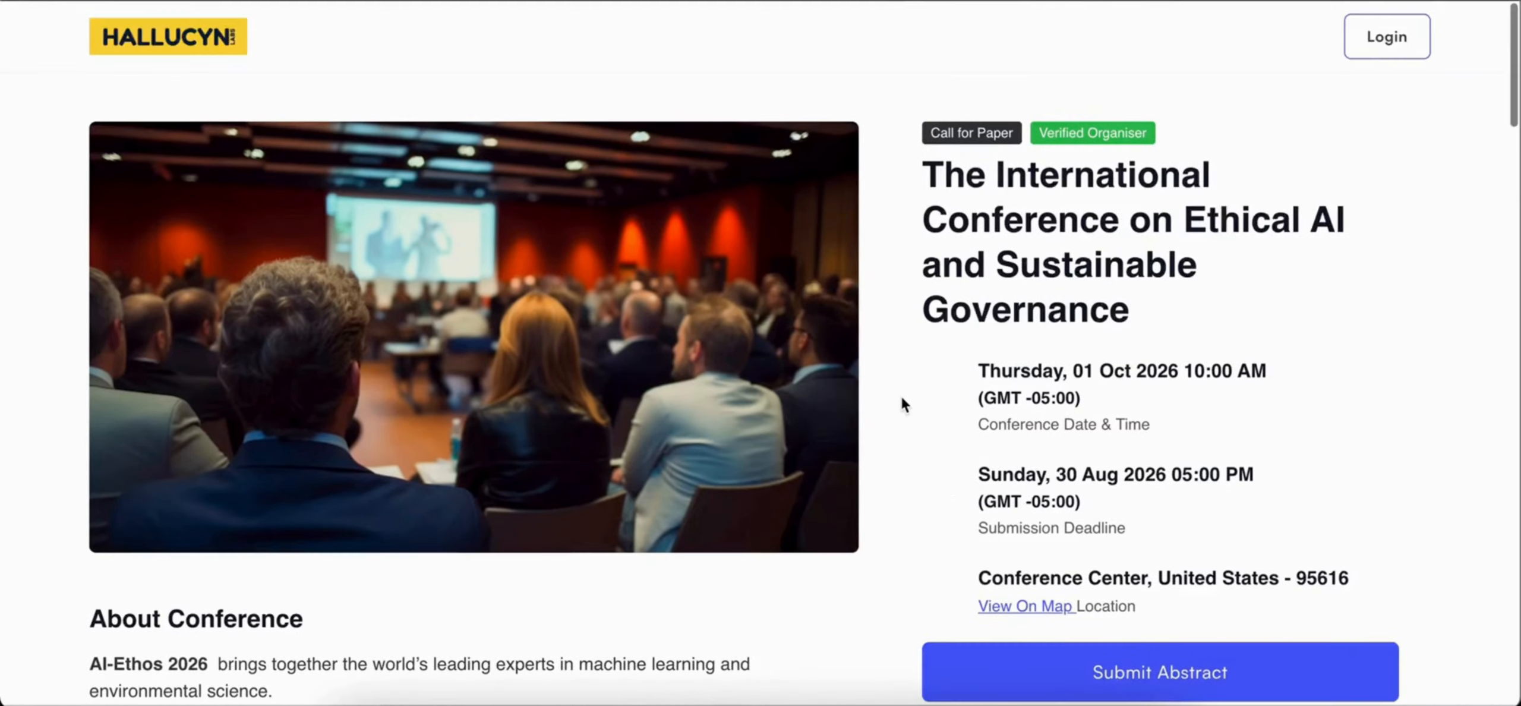
pyautogui.scroll(-1, 900, 392)
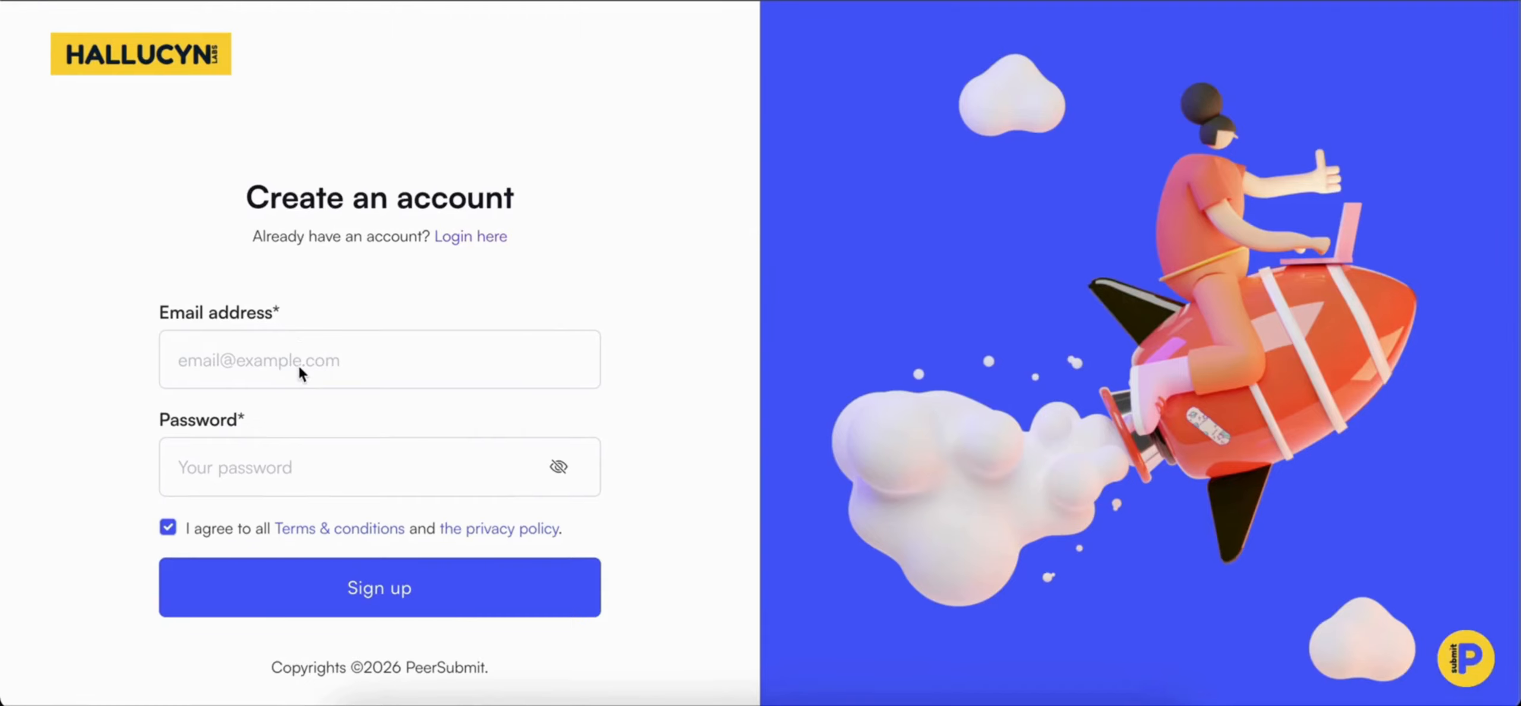
pyautogui.click(326, 363)
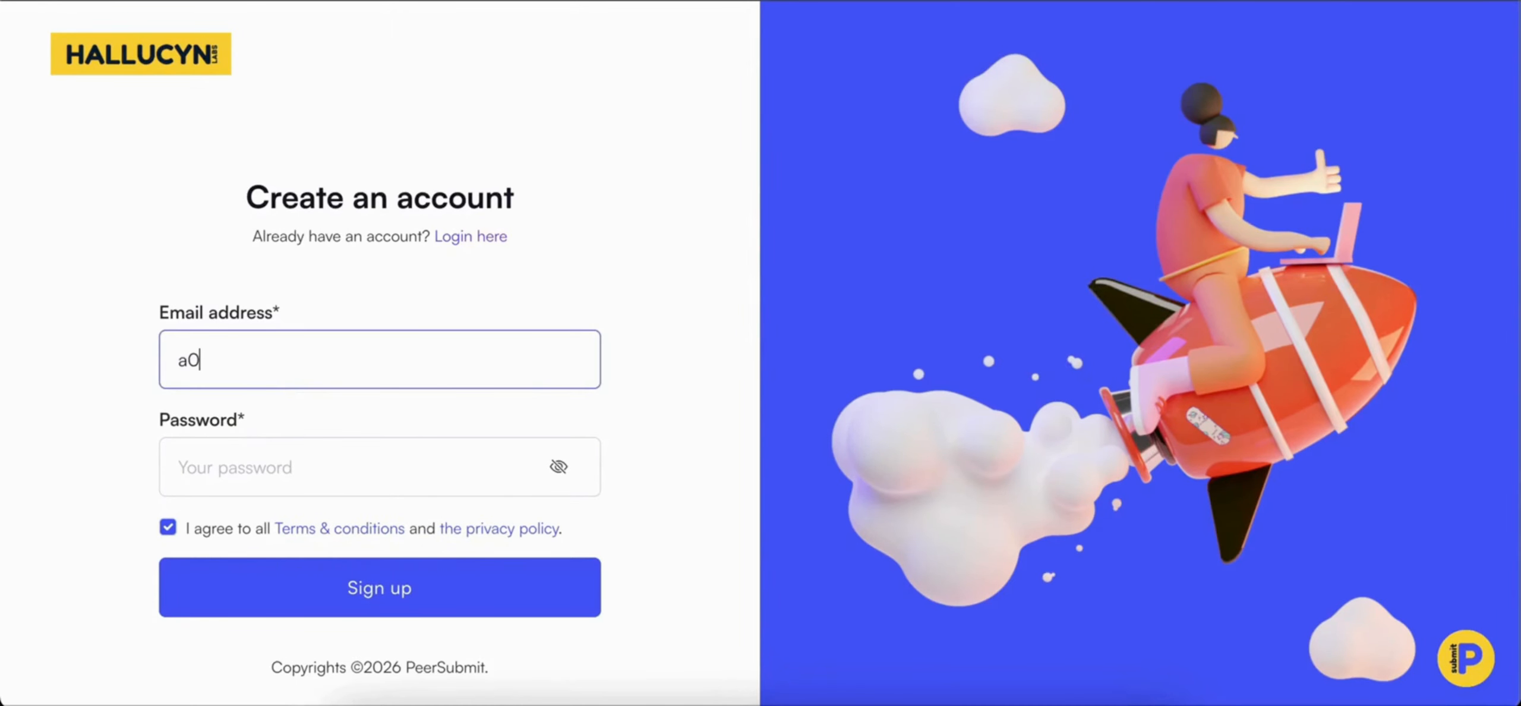
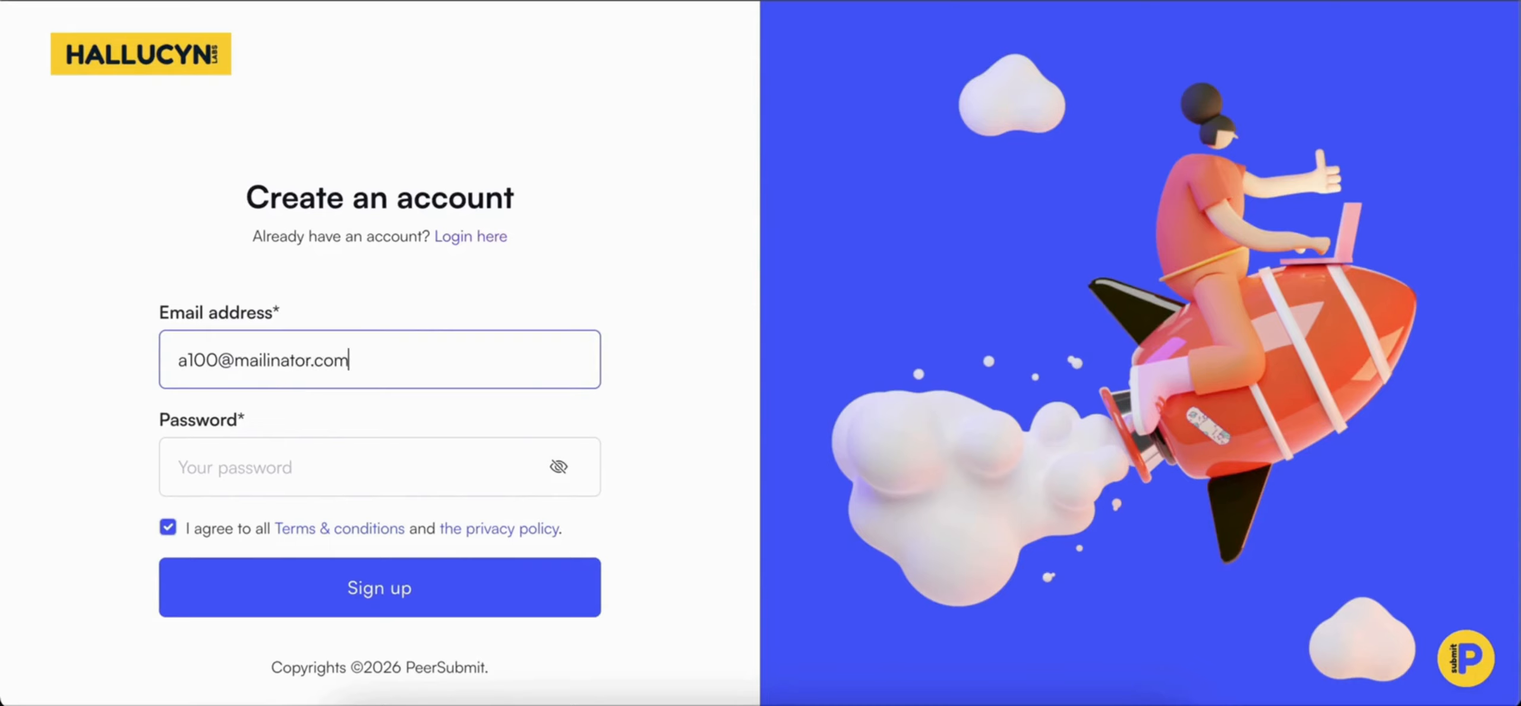
pyautogui.hotkey('ctrl', 'a')
pyautogui.click(221, 464)
pyautogui.write('•••••••')
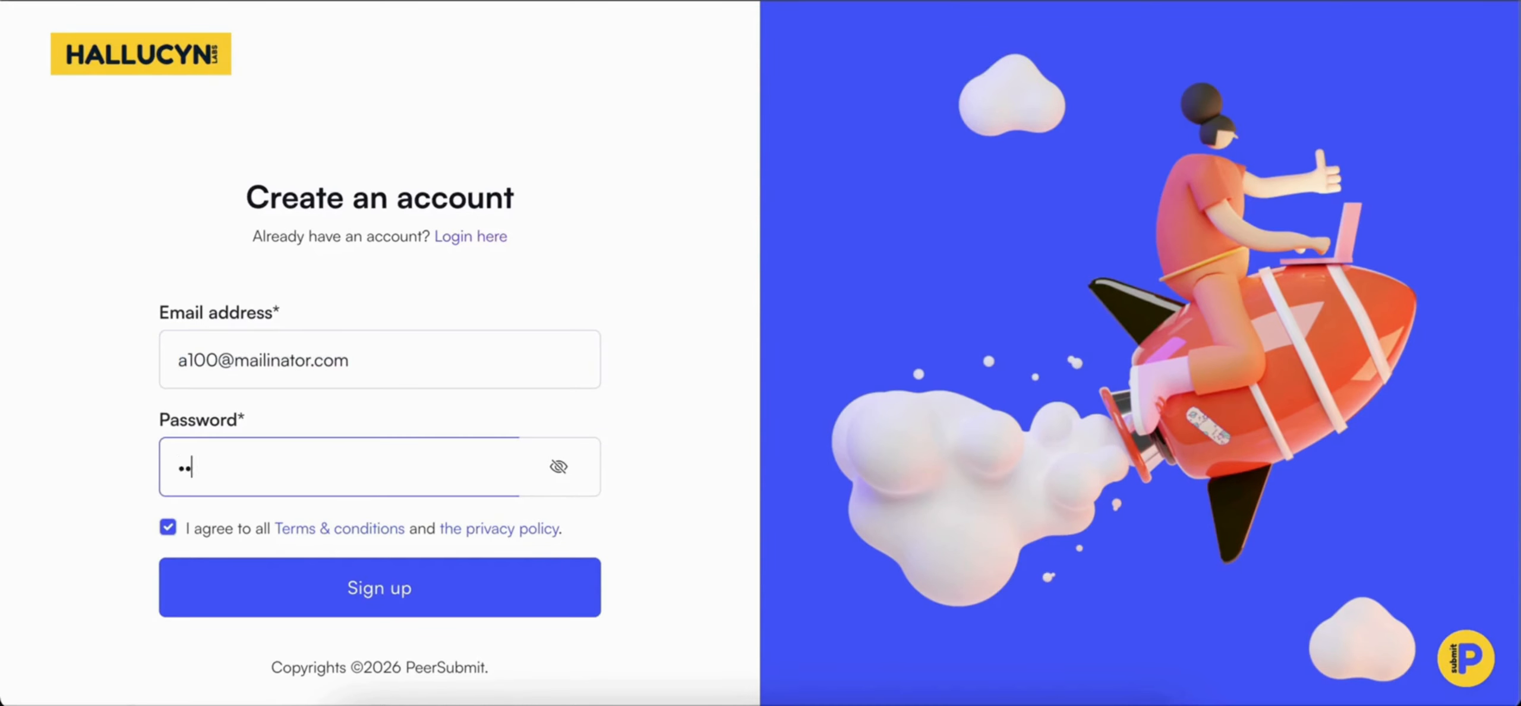
pyautogui.click(321, 593)
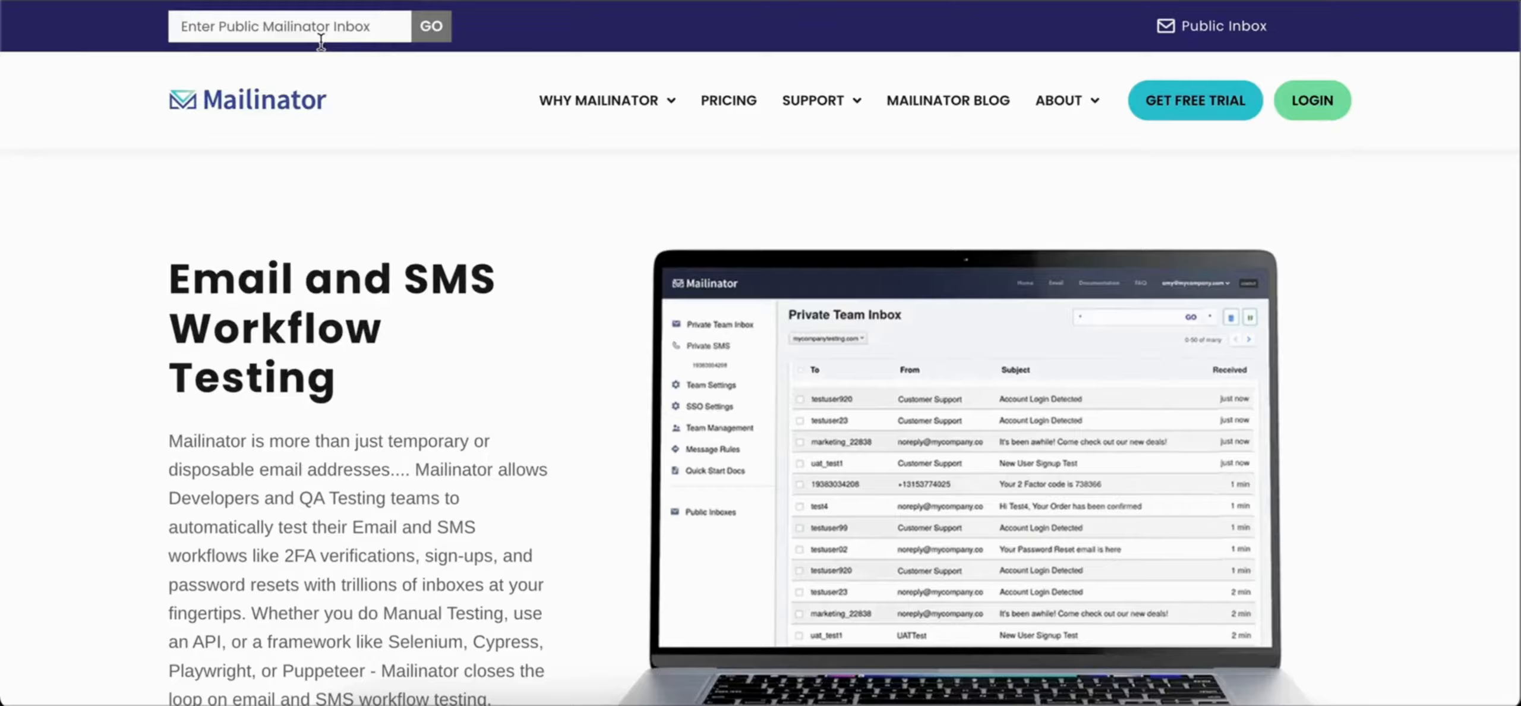
# Step: Switch to Mailinator, open the new account's inbox and copy the verification code from the PeerSubmit email
pyautogui.hotkey('ctrl', 'v')
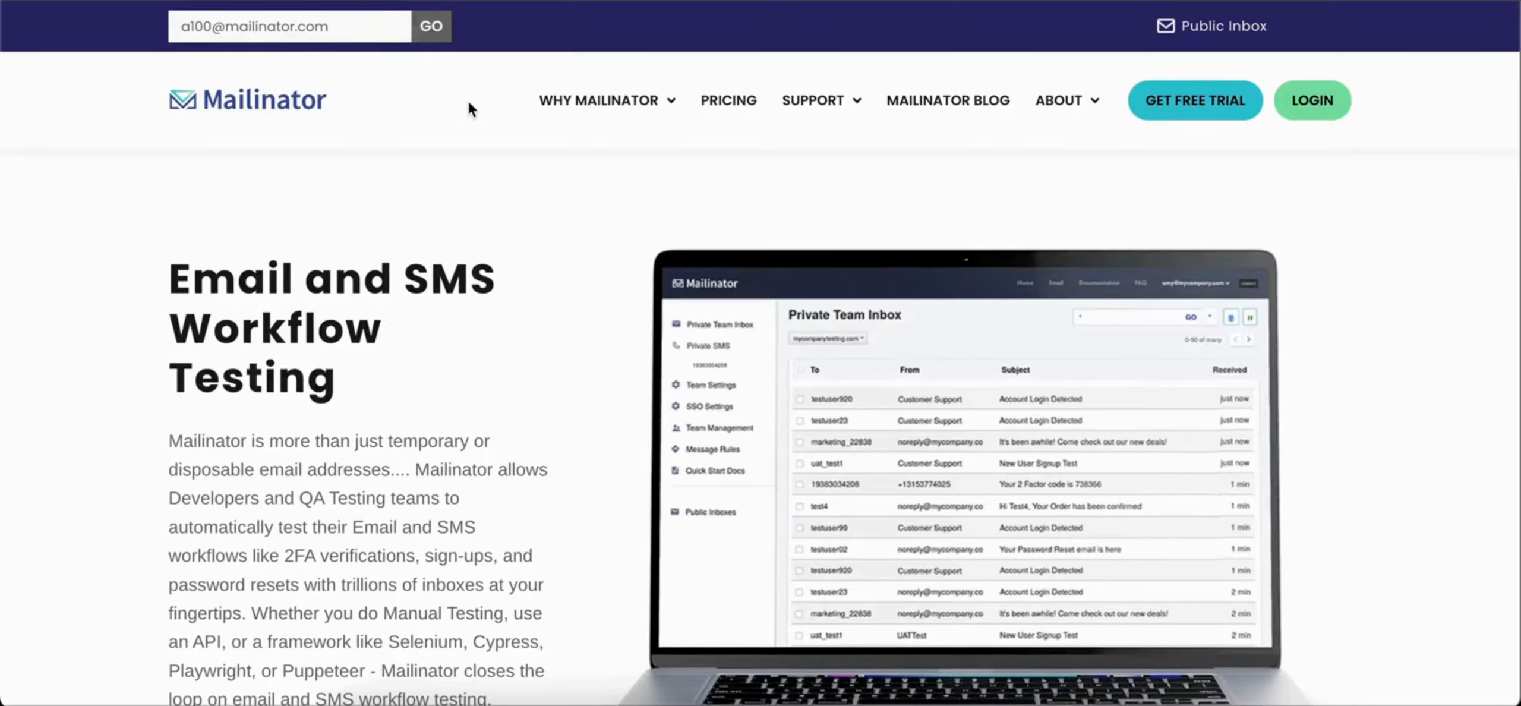
pyautogui.press('Return')
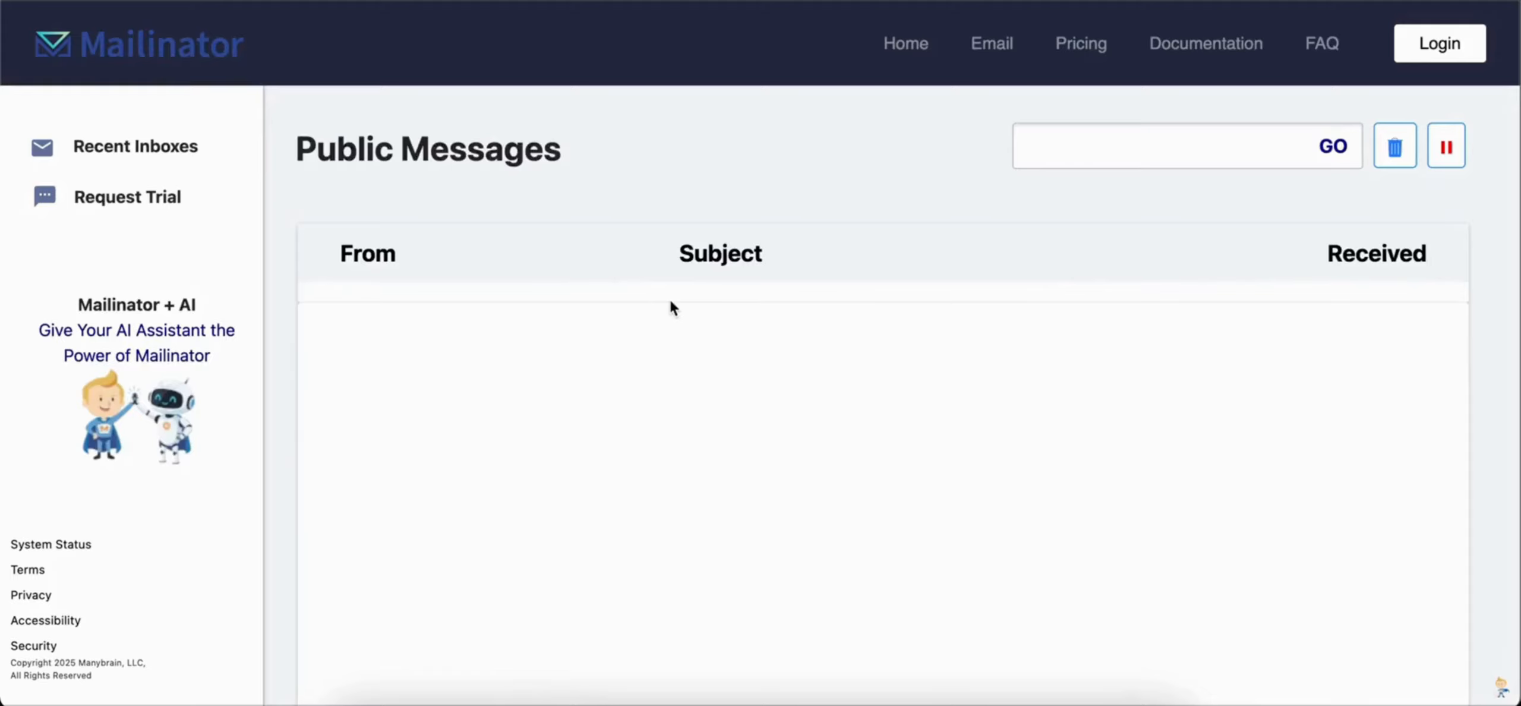
pyautogui.click(693, 333)
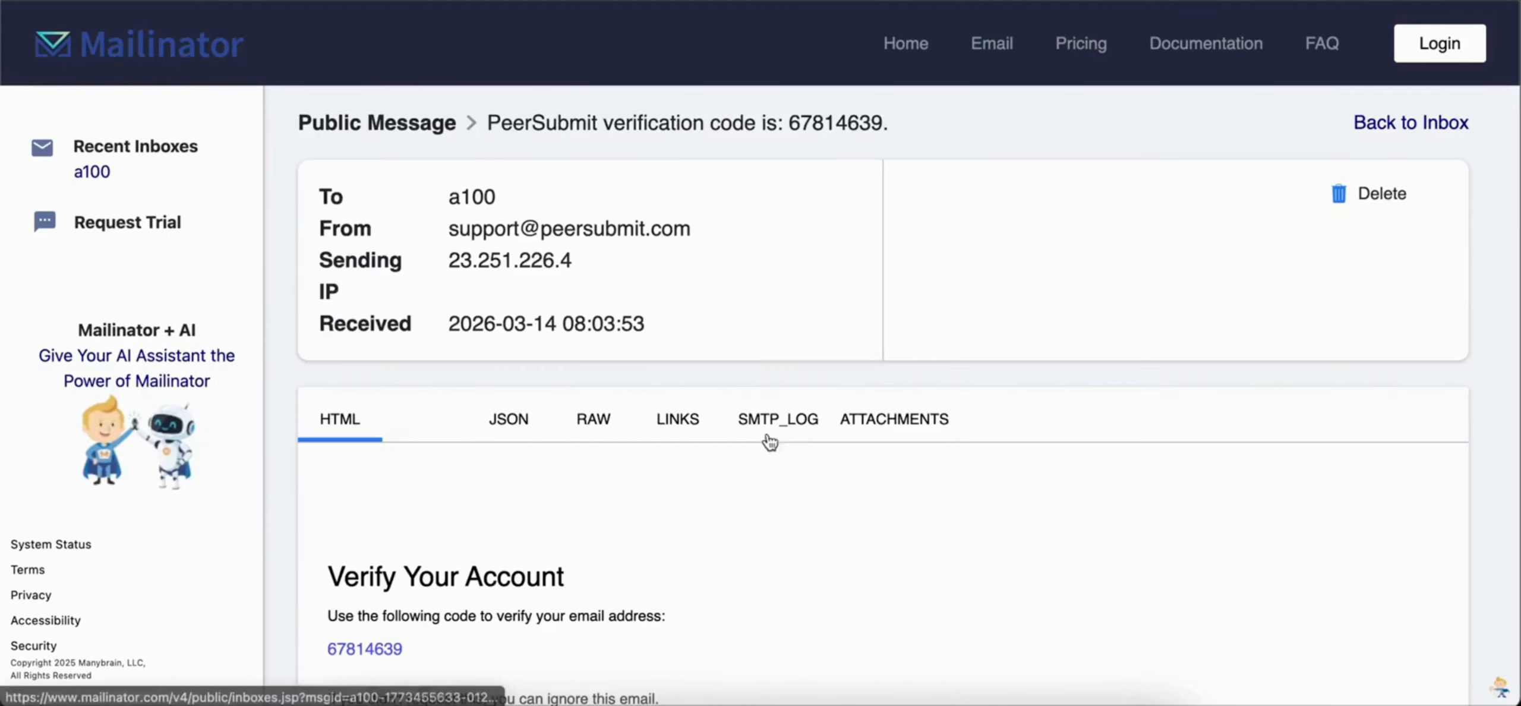
pyautogui.scroll(-2, 778, 470)
pyautogui.doubleClick(377, 527)
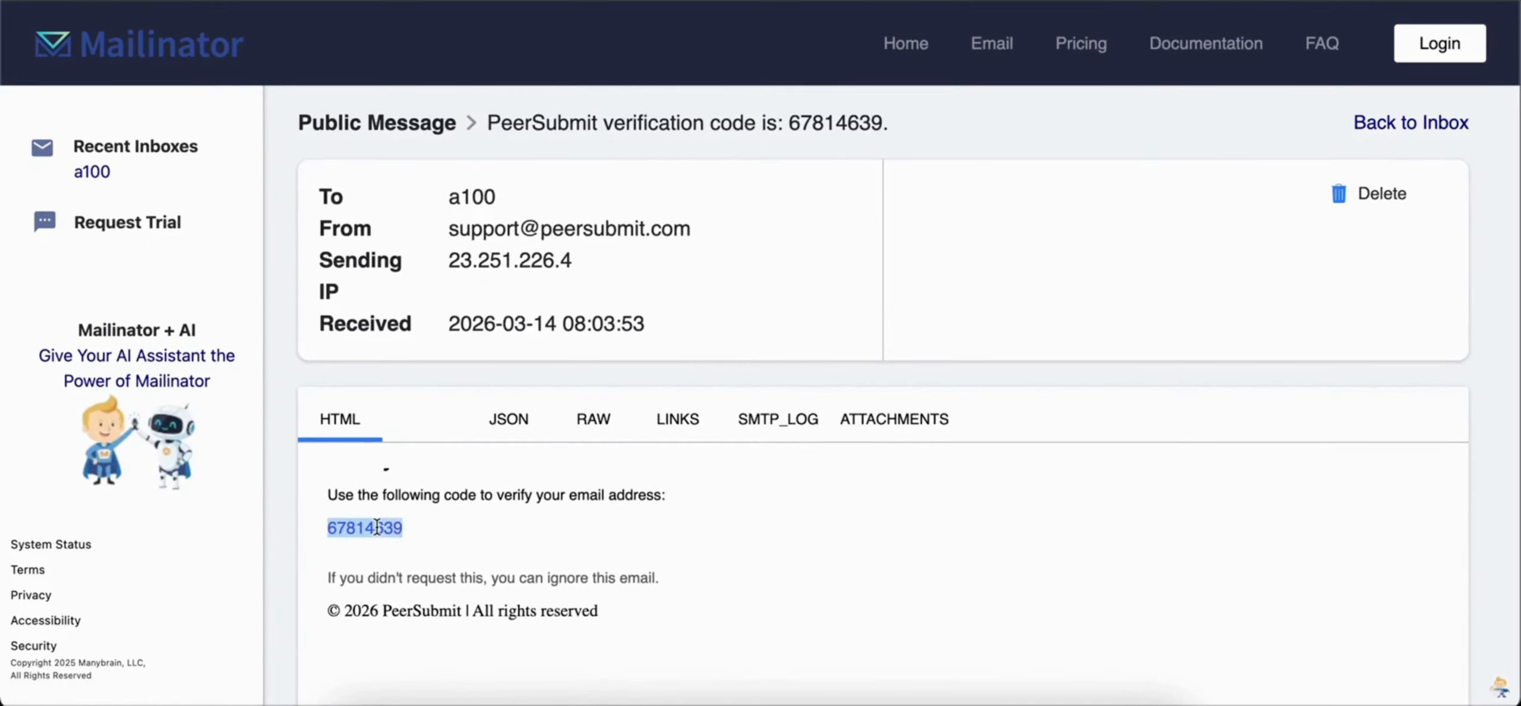
# Step: Return to the PeerSubmit verification page, enter the copied verification code and verify the account
pyautogui.click(204, 2)
pyautogui.click(336, 317)
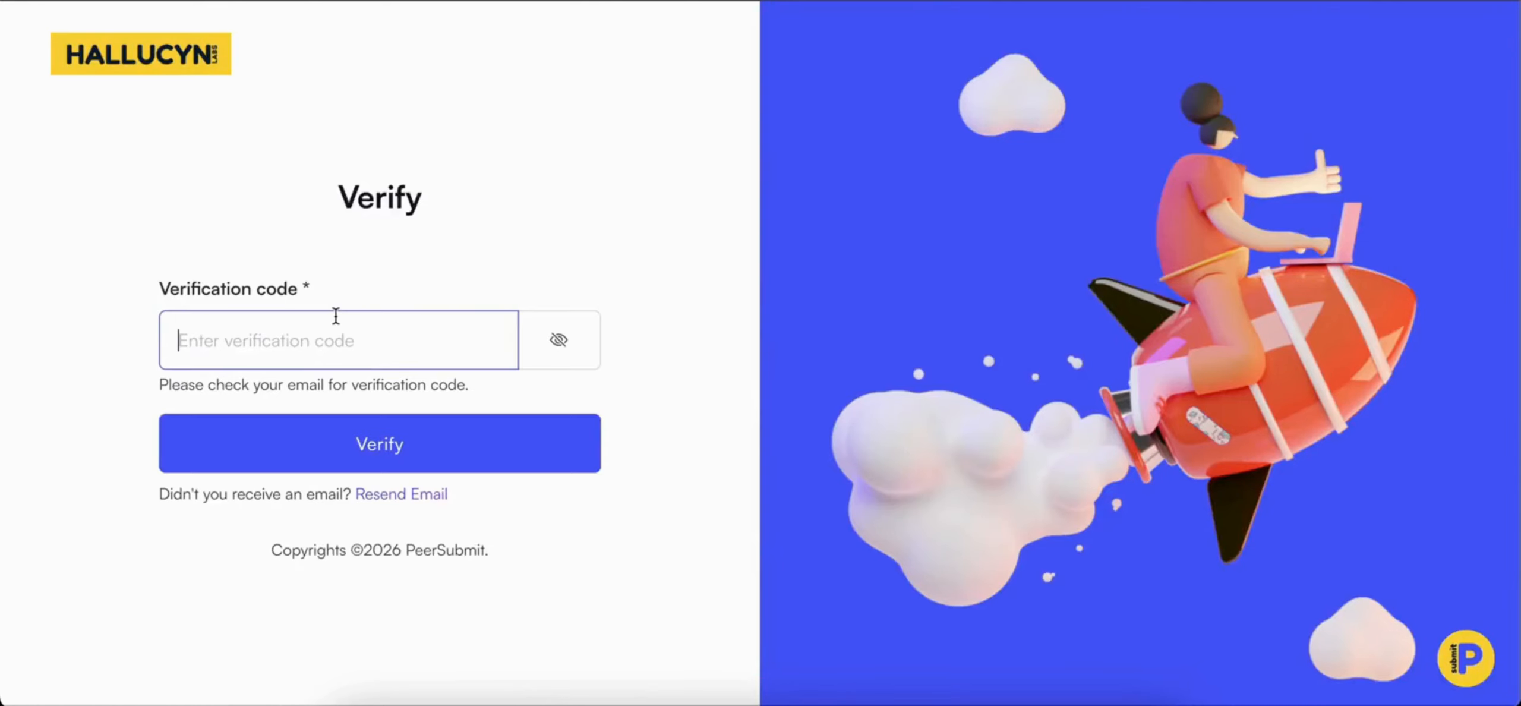
pyautogui.hotkey('ctrl', 'v')
pyautogui.click(357, 446)
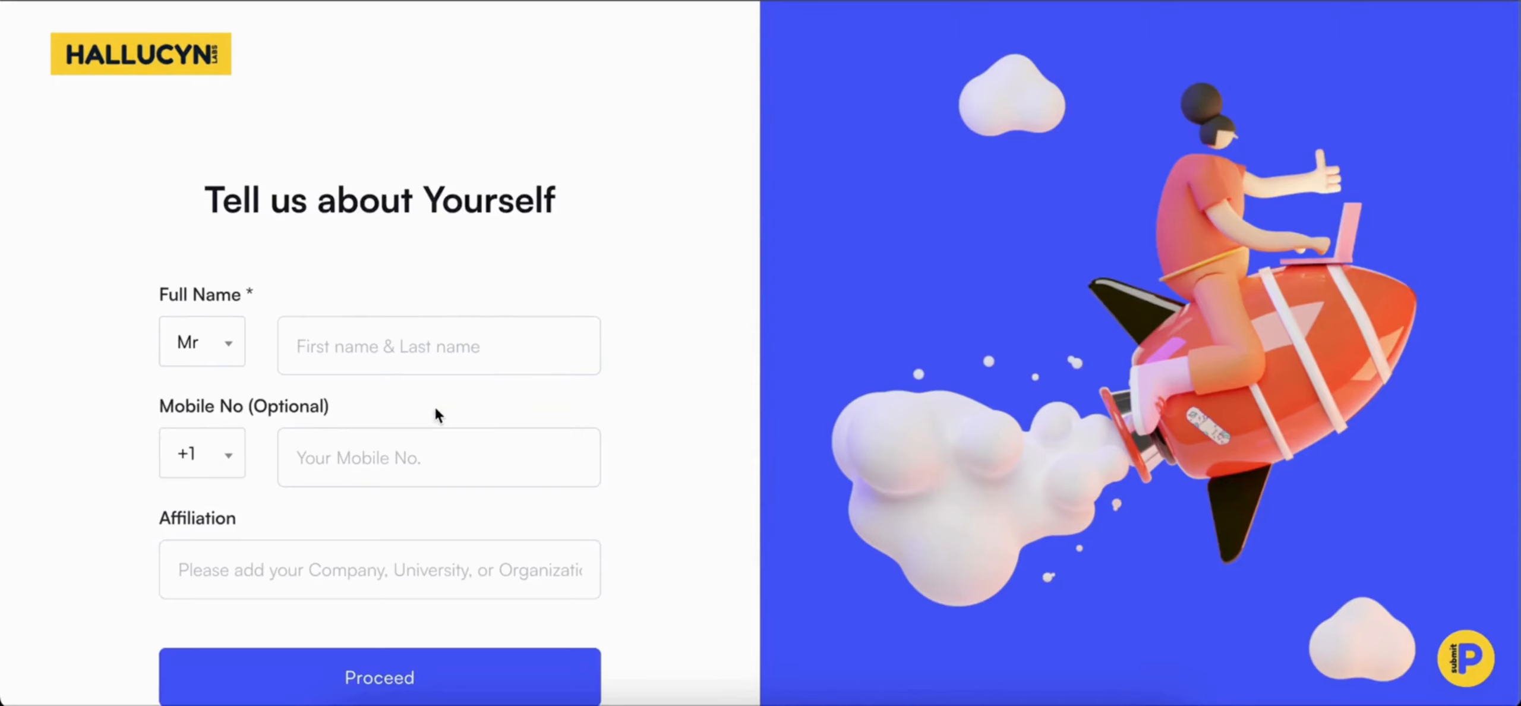
# Step: Enter the submitter's full name in the profile and proceed to the conference's track selection
pyautogui.click(363, 346)
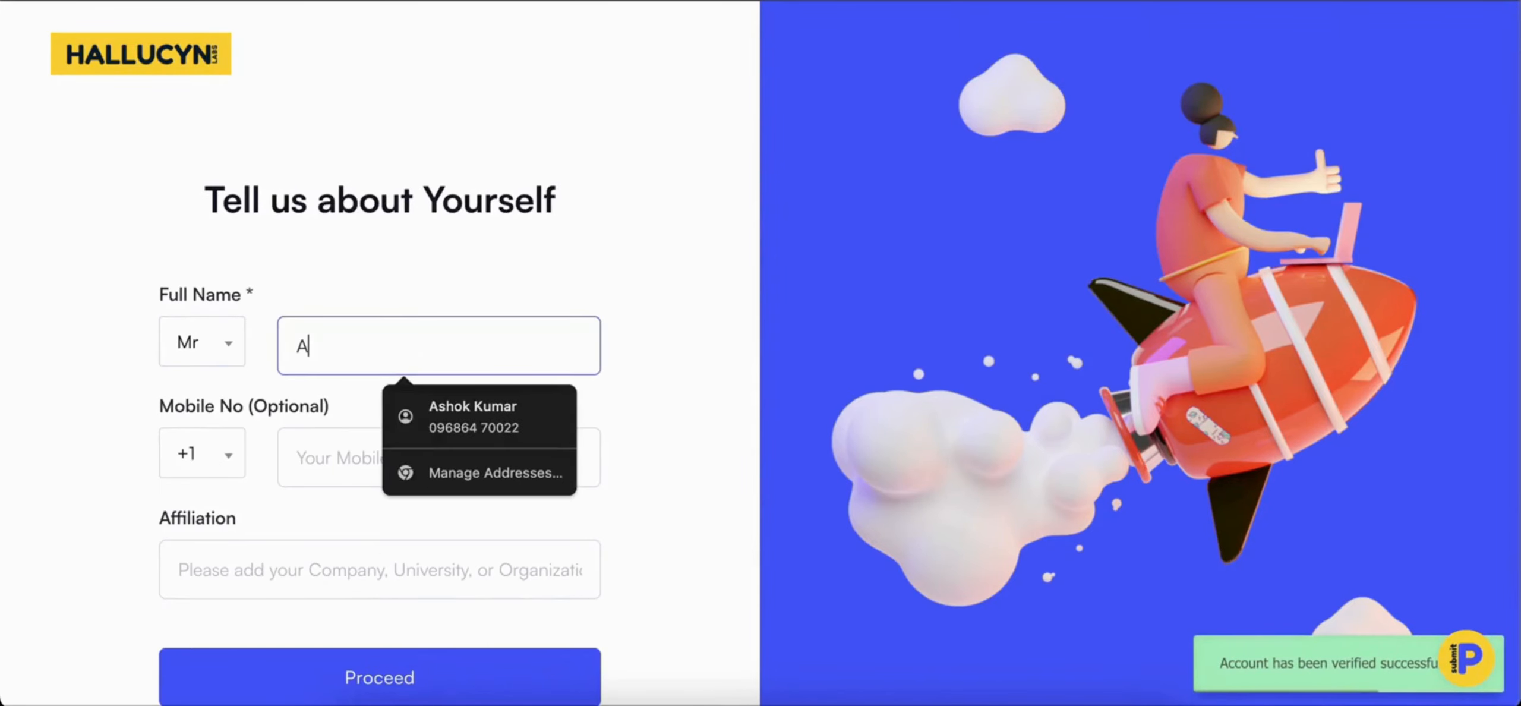
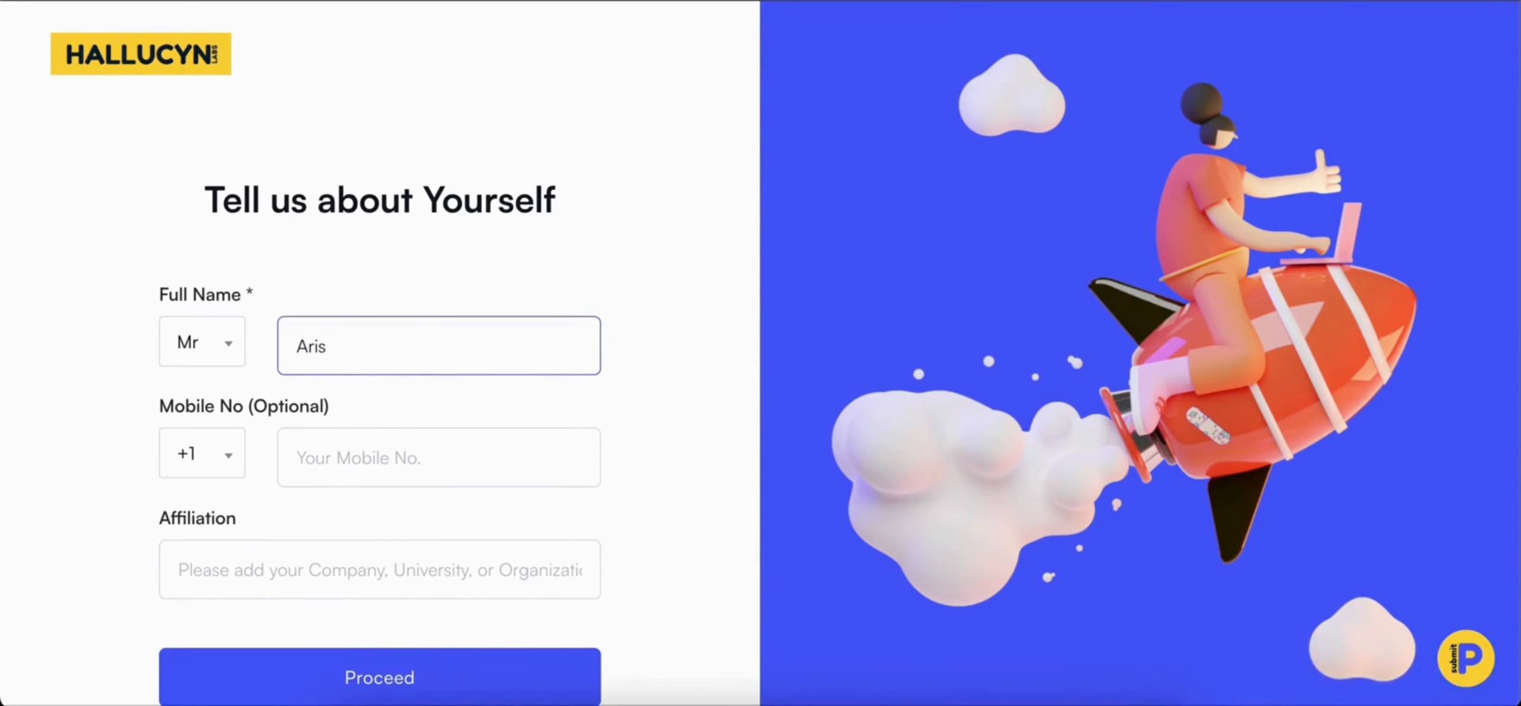
pyautogui.click(345, 677)
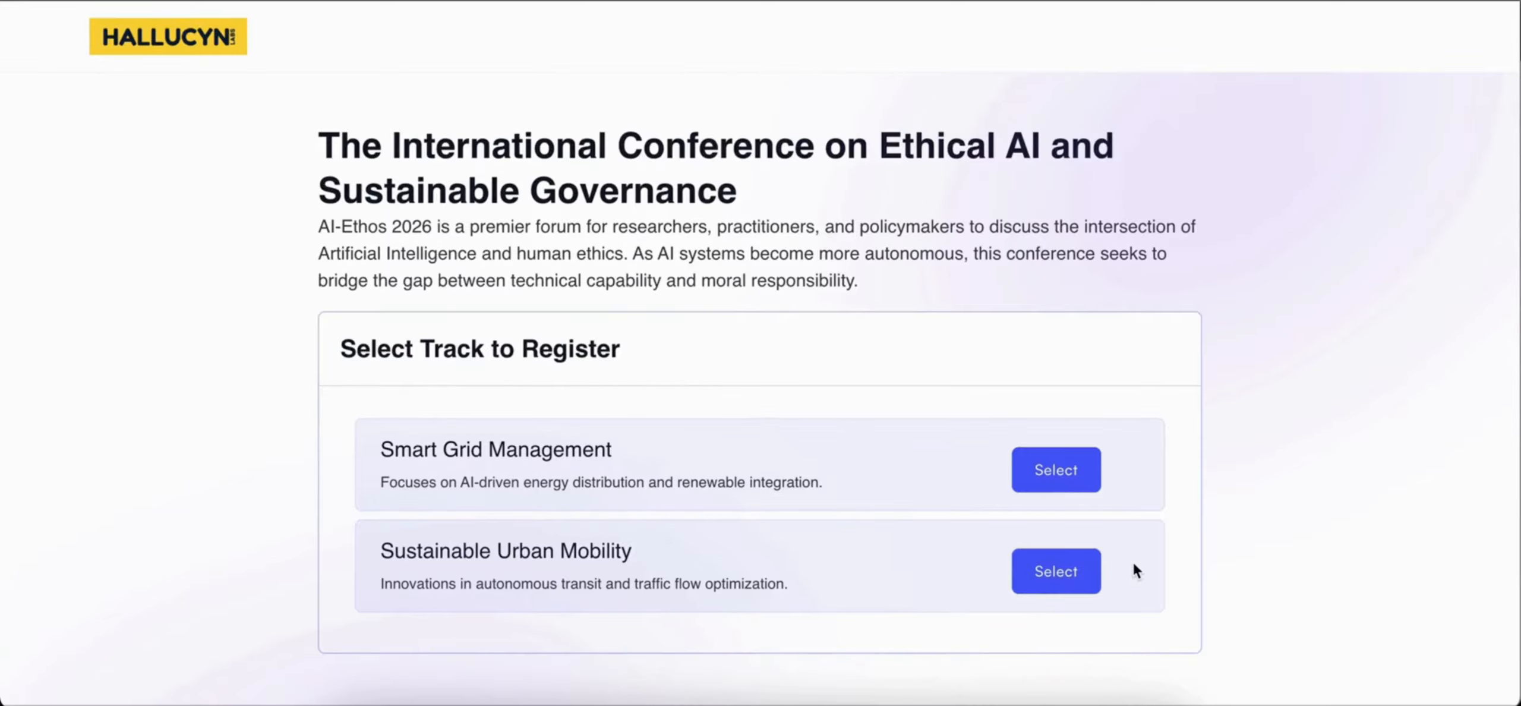
# Step: Select the Smart Grid Management track and complete the author details with Massachusetts Institute of Tech (MIT), Associate Professor, department Egnineering and United States
pyautogui.scroll(-1, 1132, 559)
pyautogui.click(1040, 449)
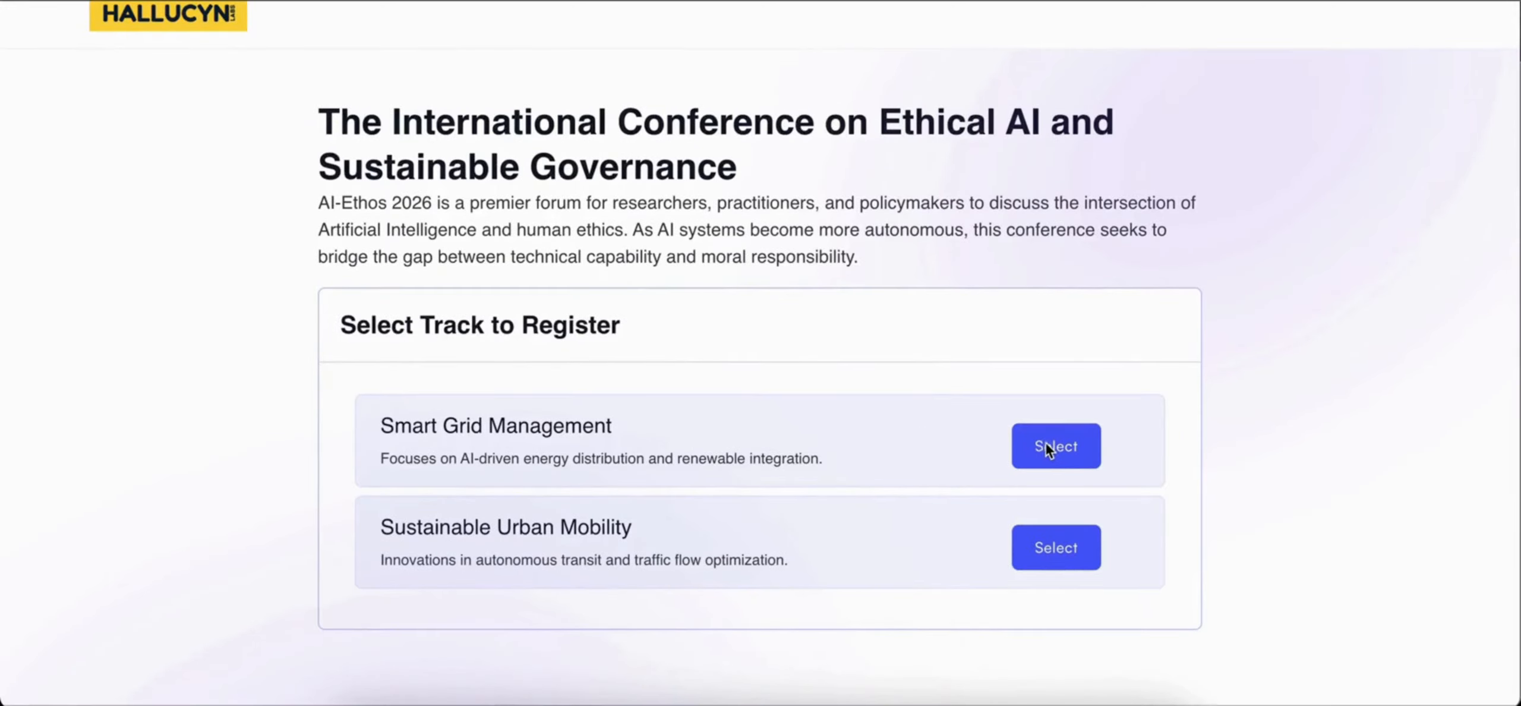
pyautogui.scroll(-5, 812, 397)
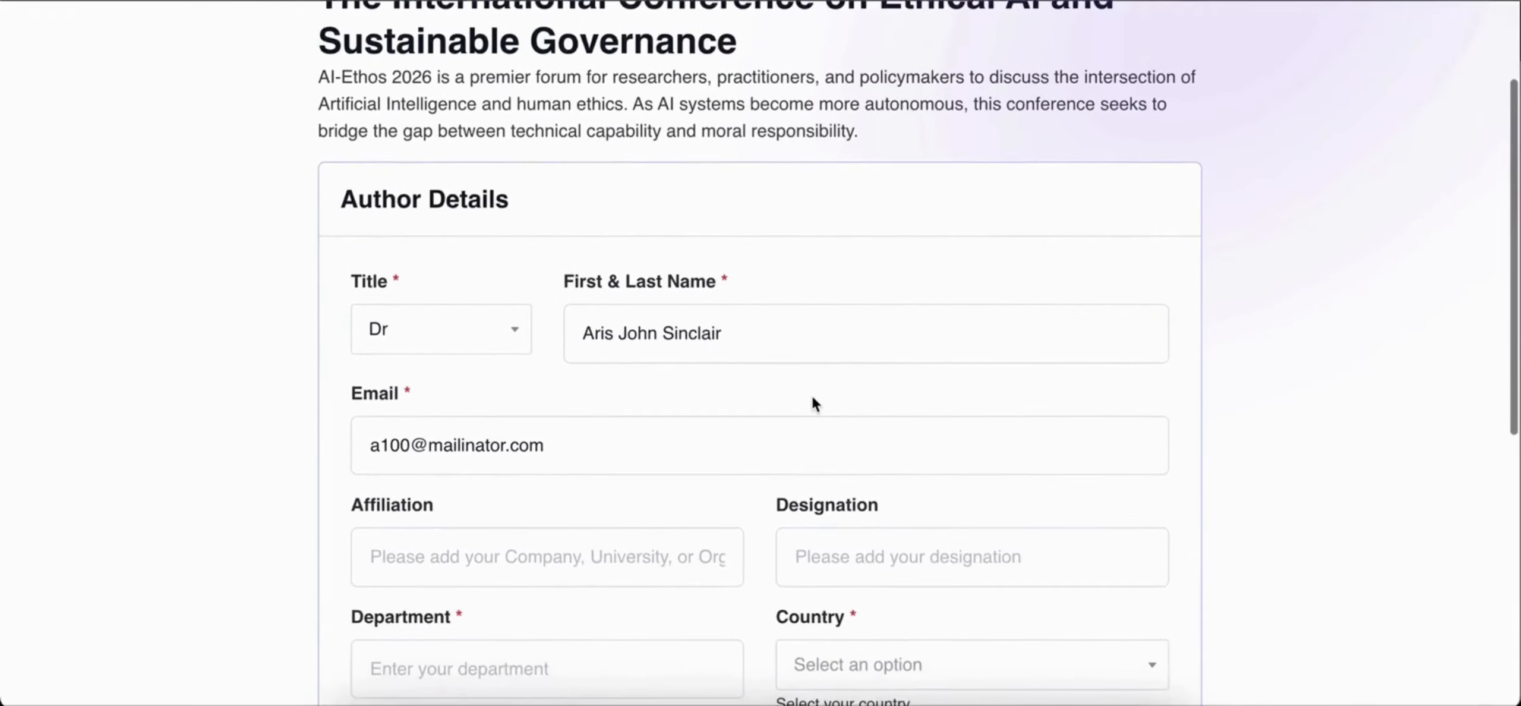
pyautogui.scroll(1, 811, 395)
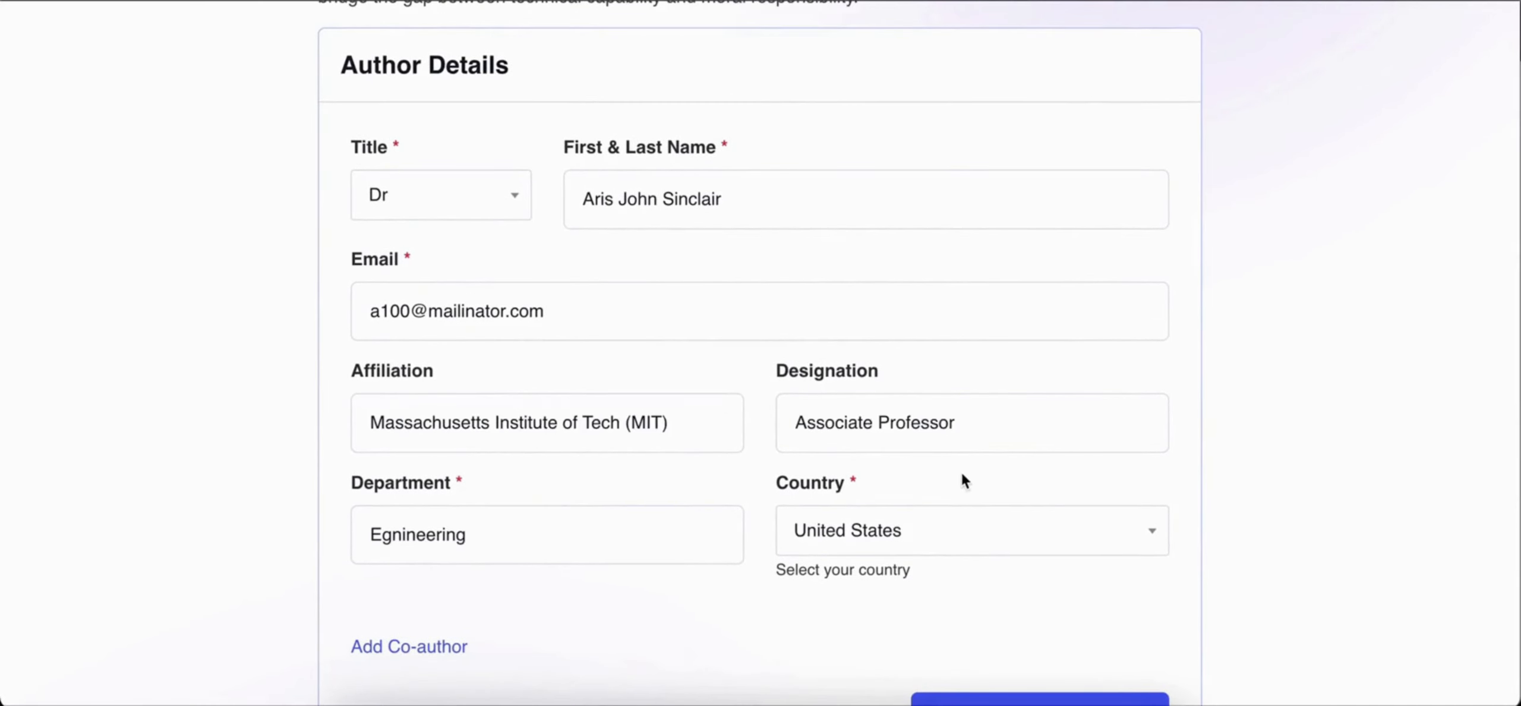
pyautogui.scroll(-1, 962, 474)
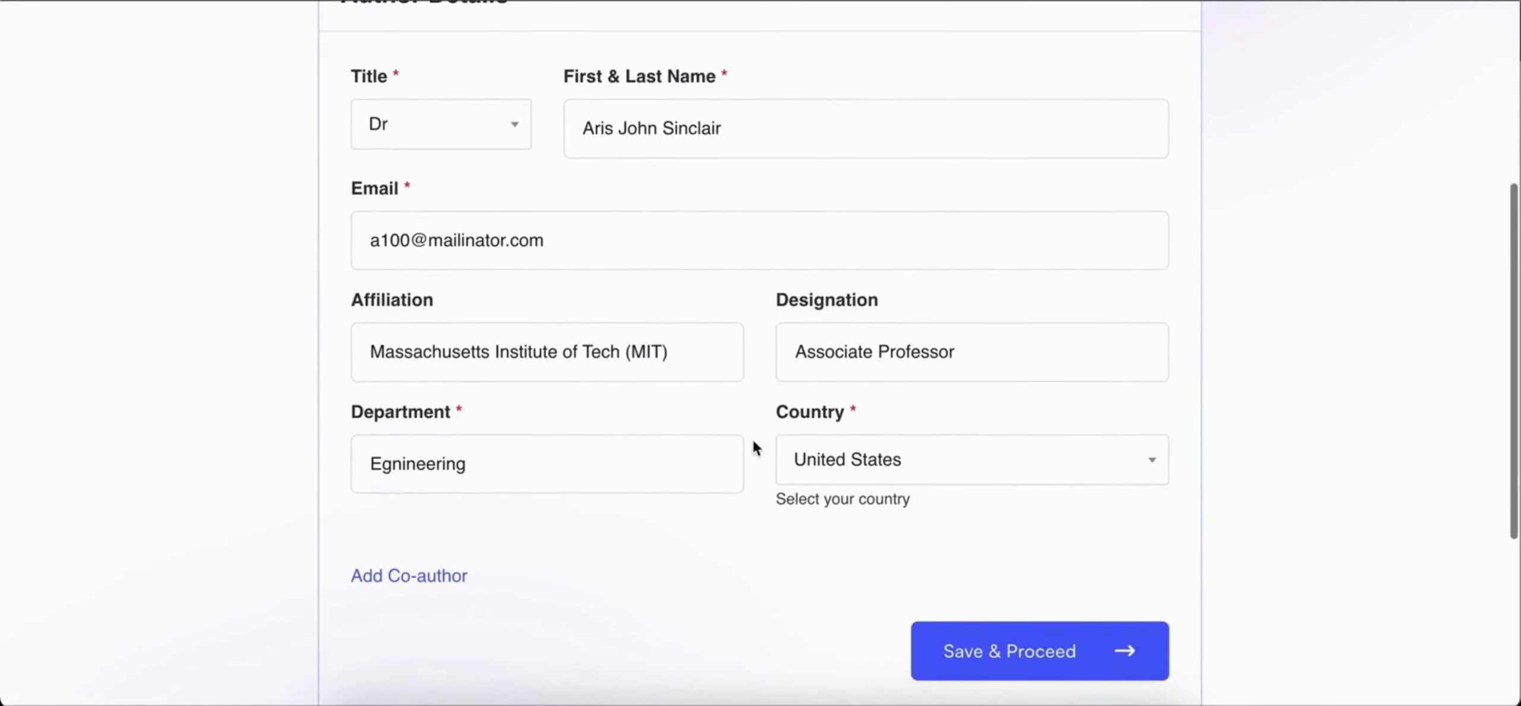
pyautogui.scroll(-2, 754, 441)
# Step: Add a co-author with name, email, Silicon Valley Analytics Group, Senior Data Scientist, Scientific Research and United States, and save the author details
pyautogui.click(404, 473)
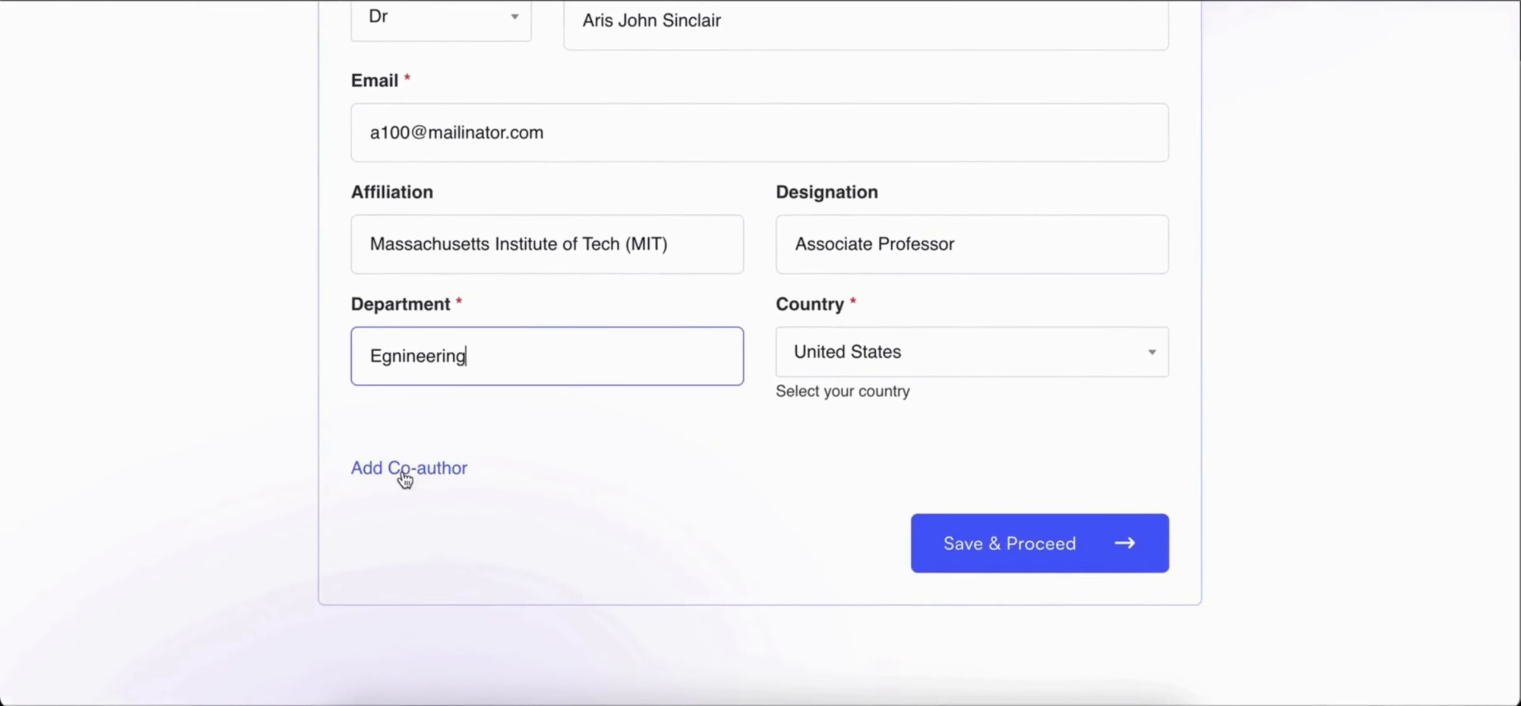
pyautogui.click(443, 478)
pyautogui.scroll(-3, 489, 528)
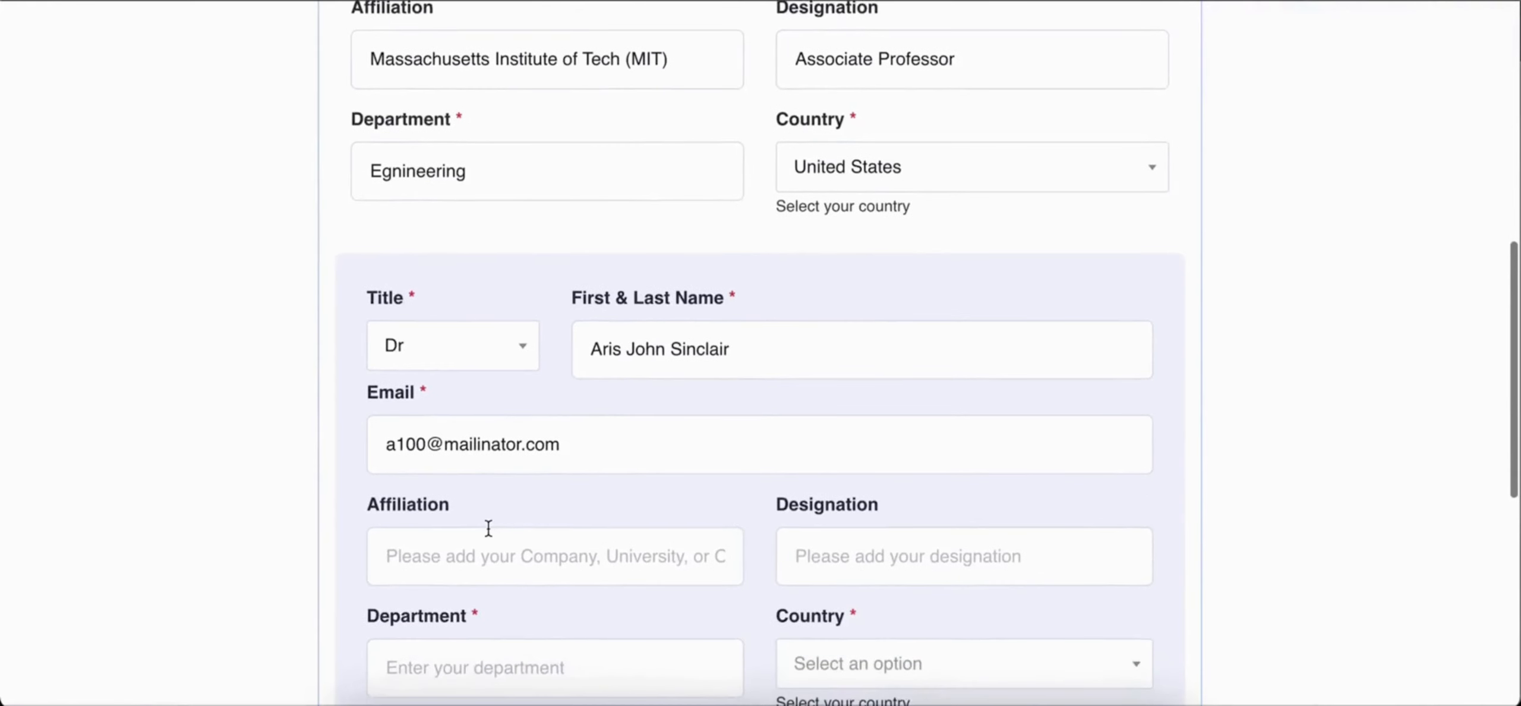
pyautogui.scroll(-3, 488, 528)
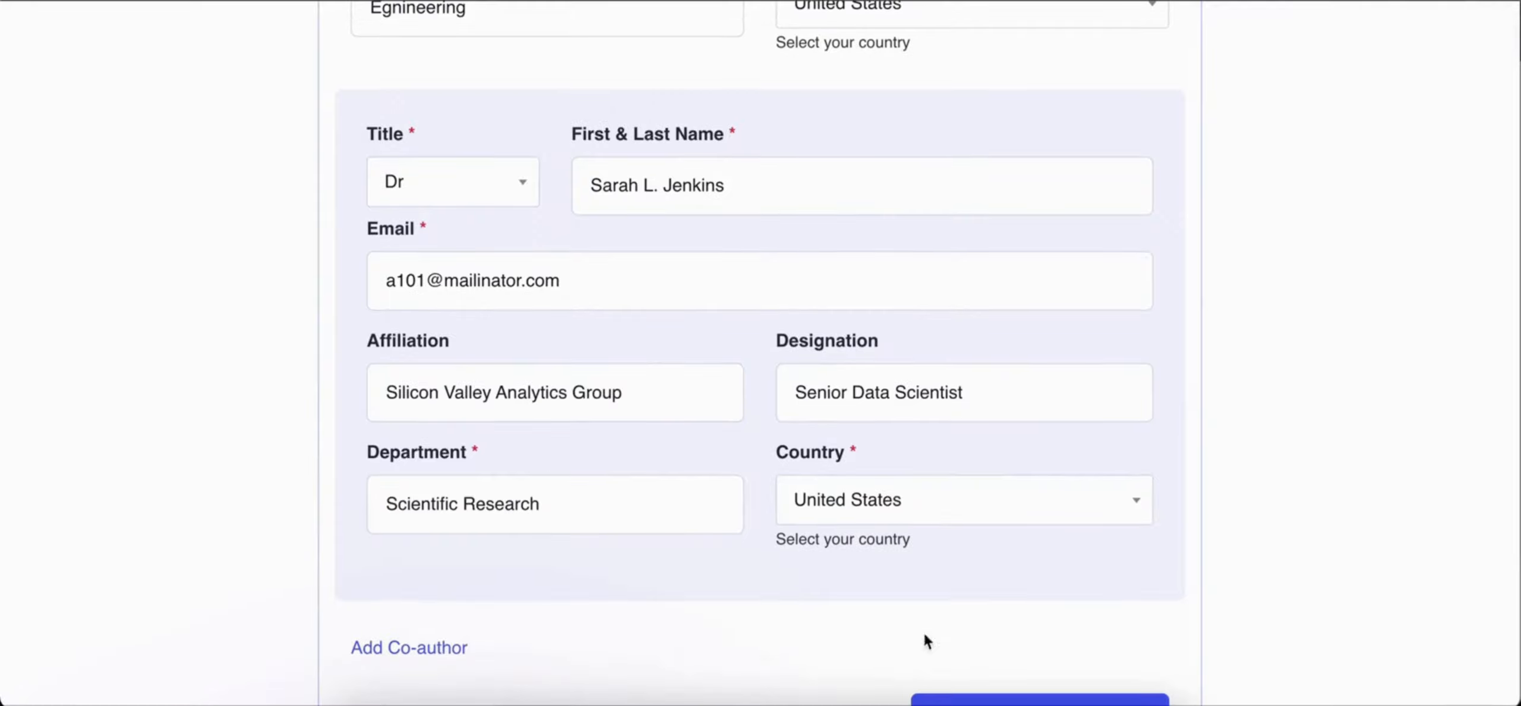
pyautogui.scroll(-1, 464, 430)
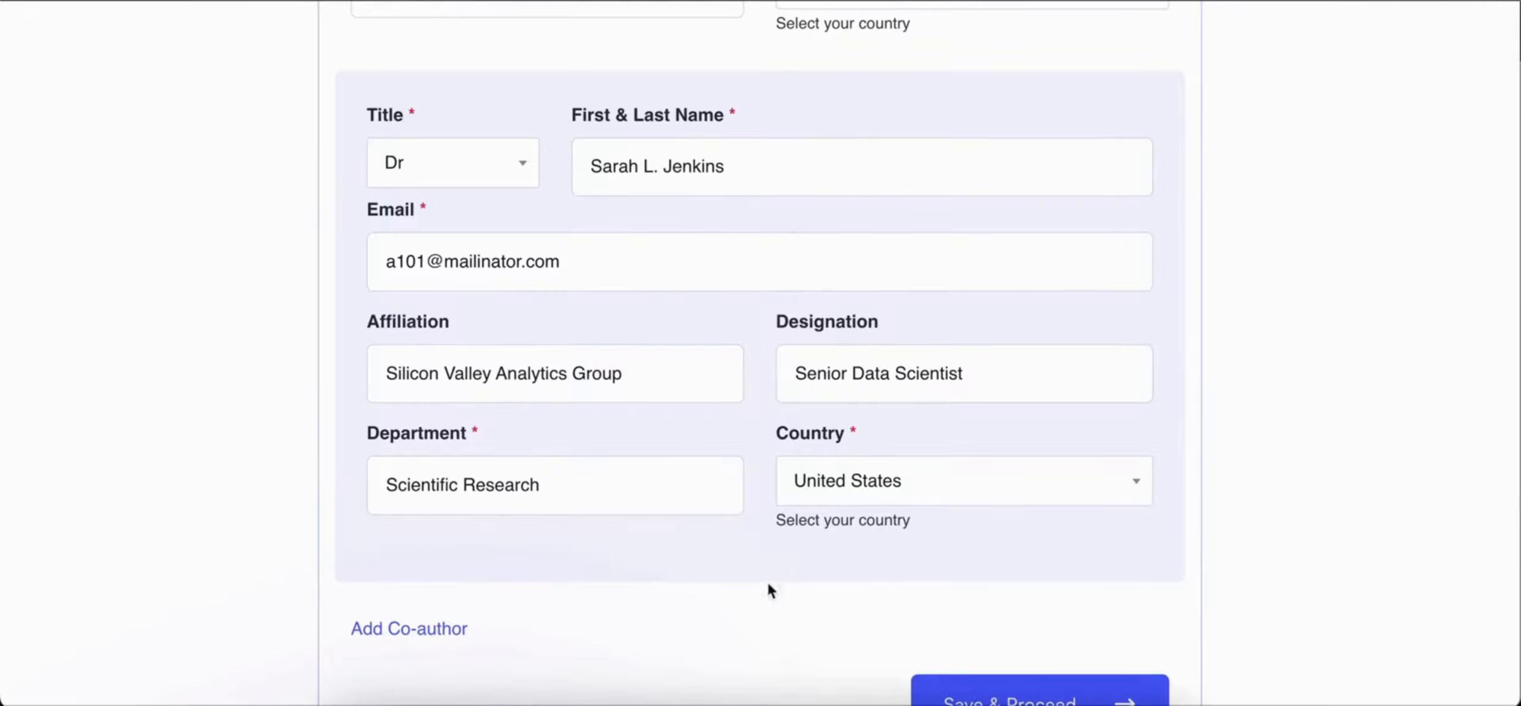
pyautogui.click(981, 690)
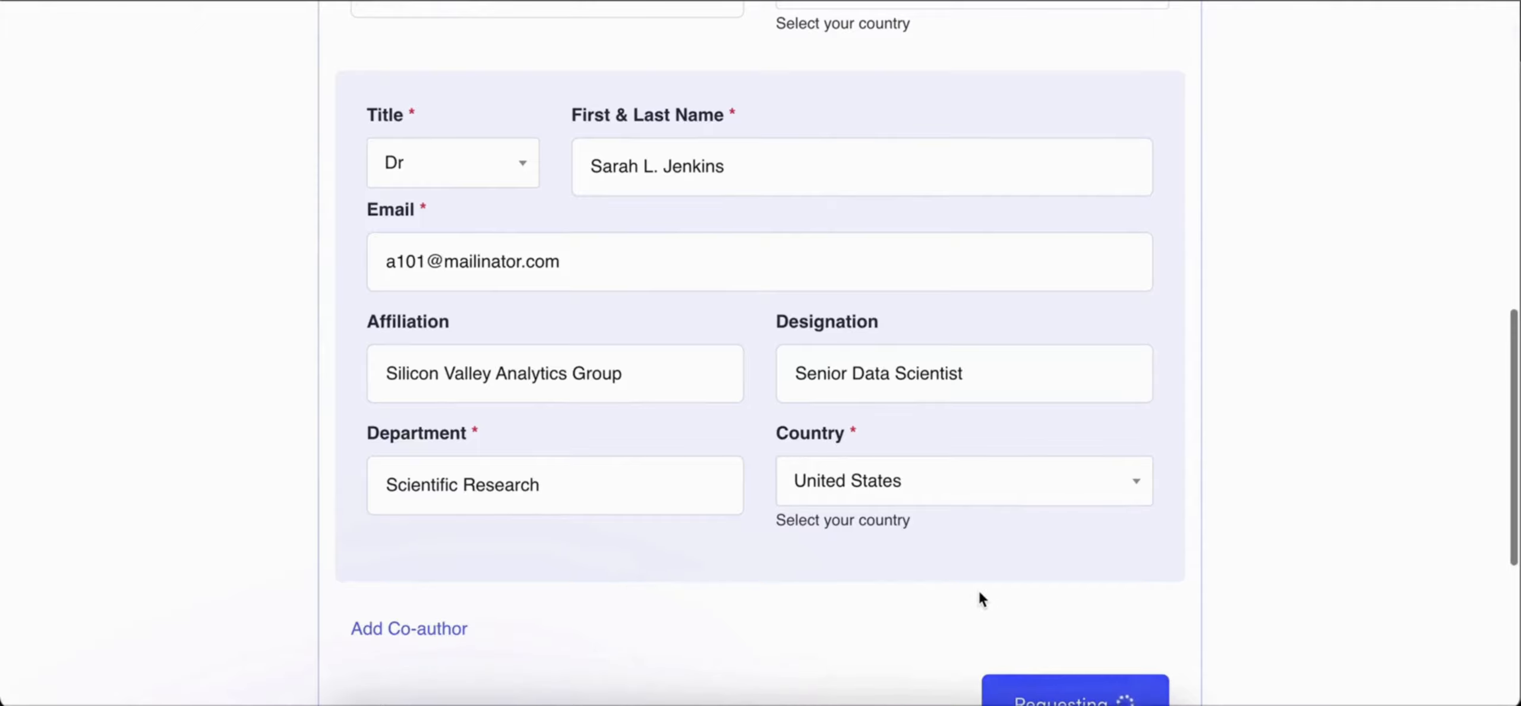
# Step: Upload AI-Drives-Vertical-Farming - v2.pdf from the Desktop as the manuscript document
pyautogui.scroll(7, 921, 454)
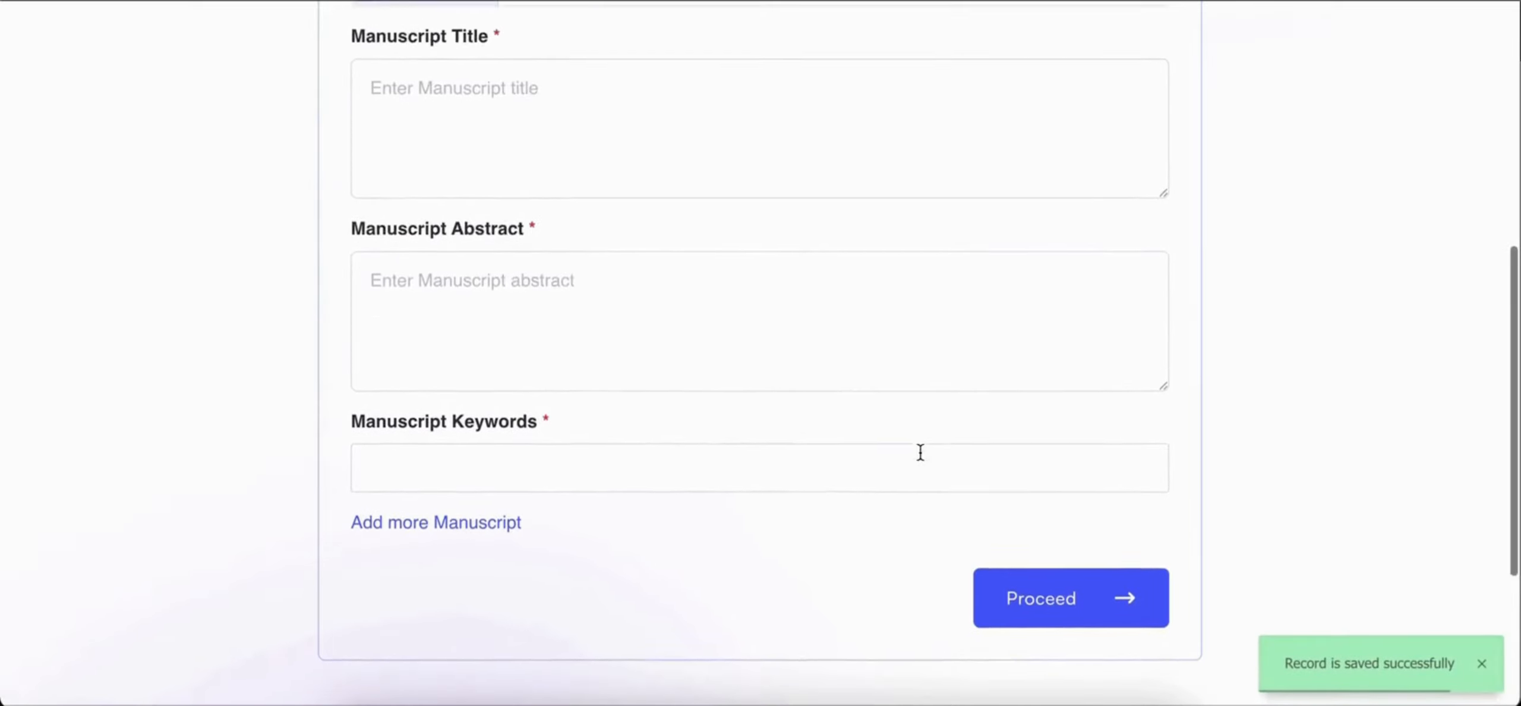
pyautogui.scroll(2, 1080, 87)
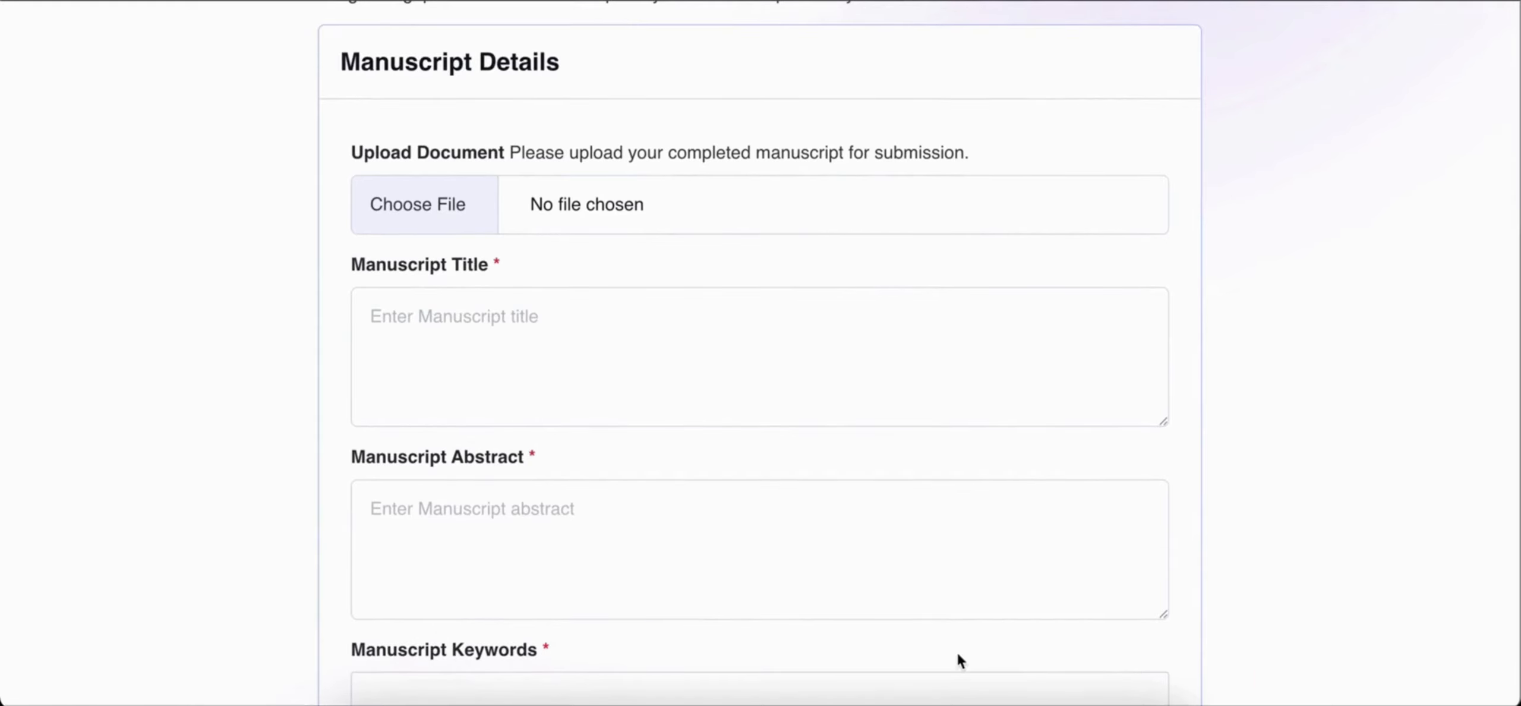
pyautogui.click(468, 206)
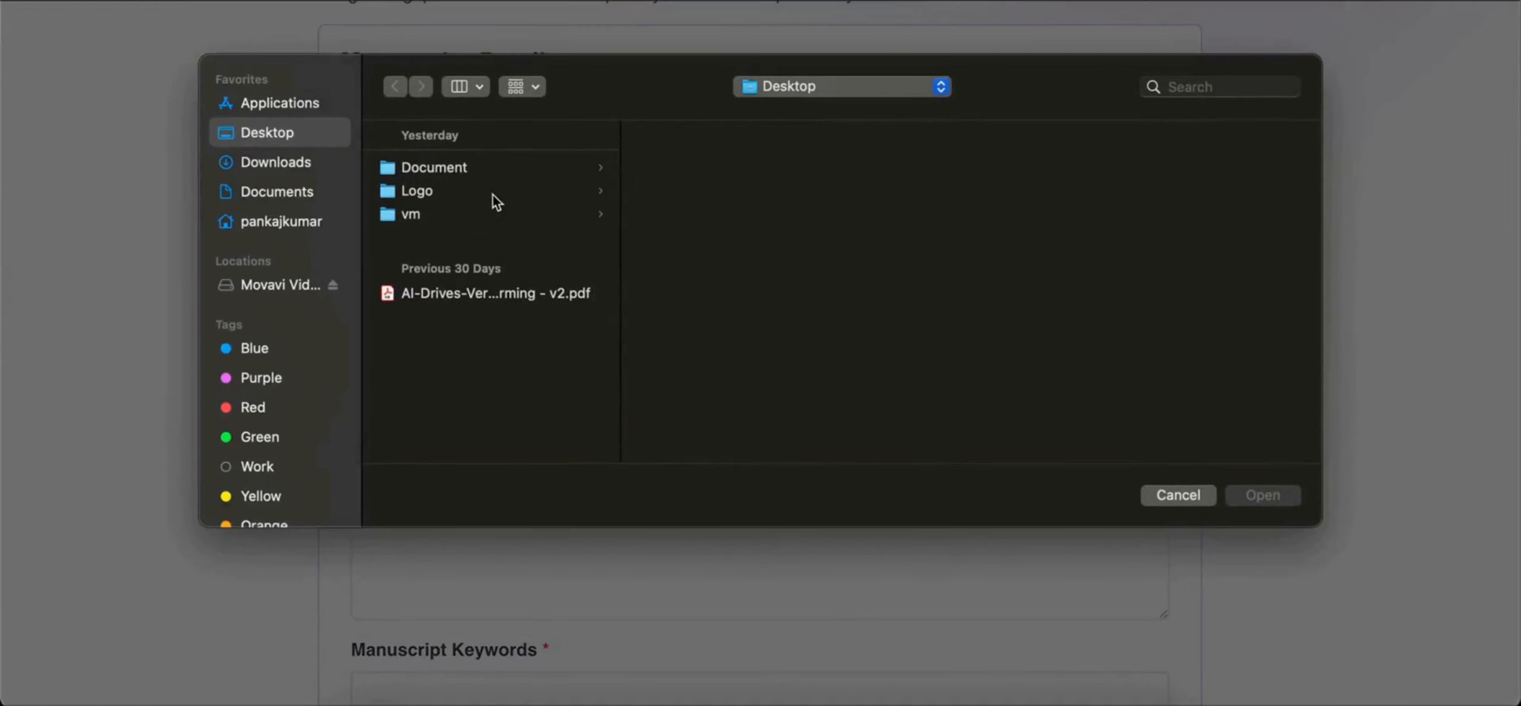
pyautogui.click(458, 293)
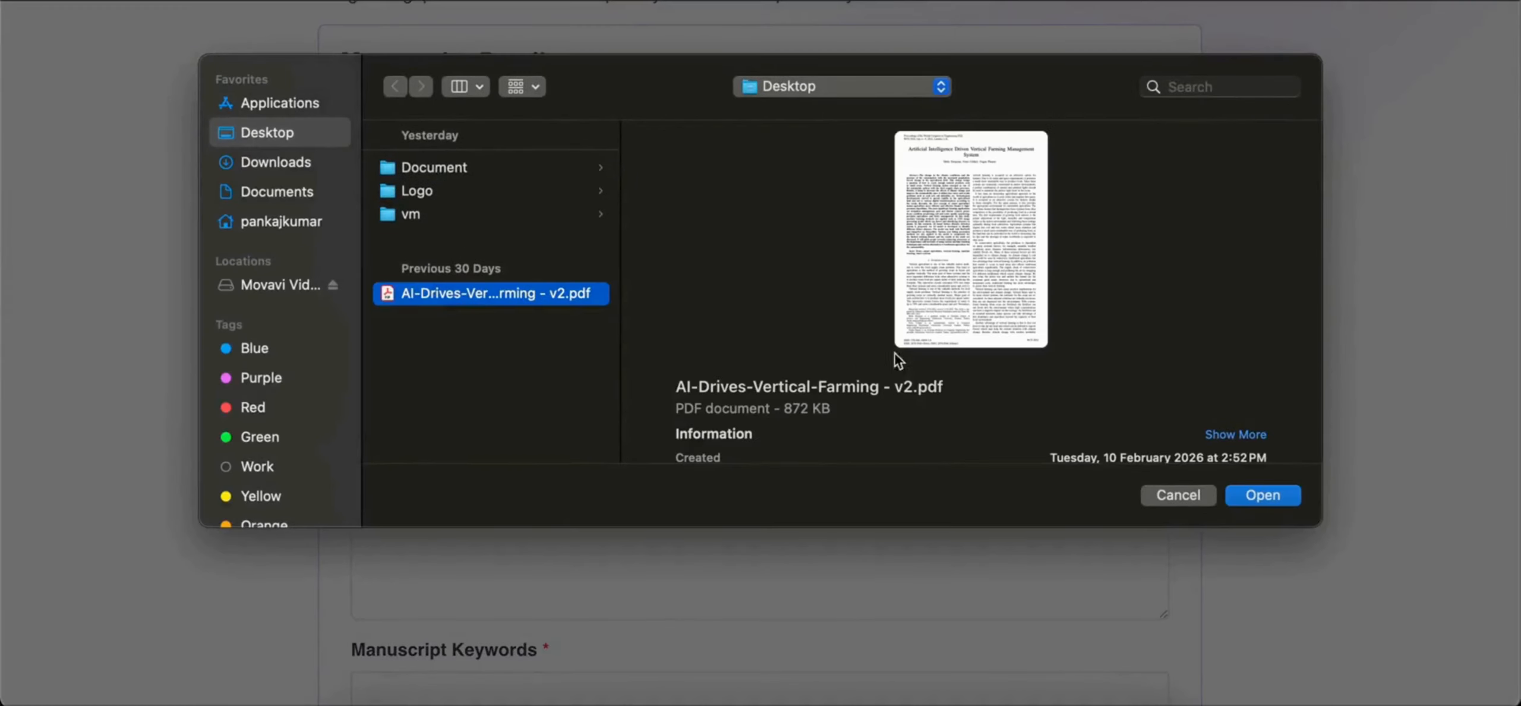
pyautogui.click(1244, 501)
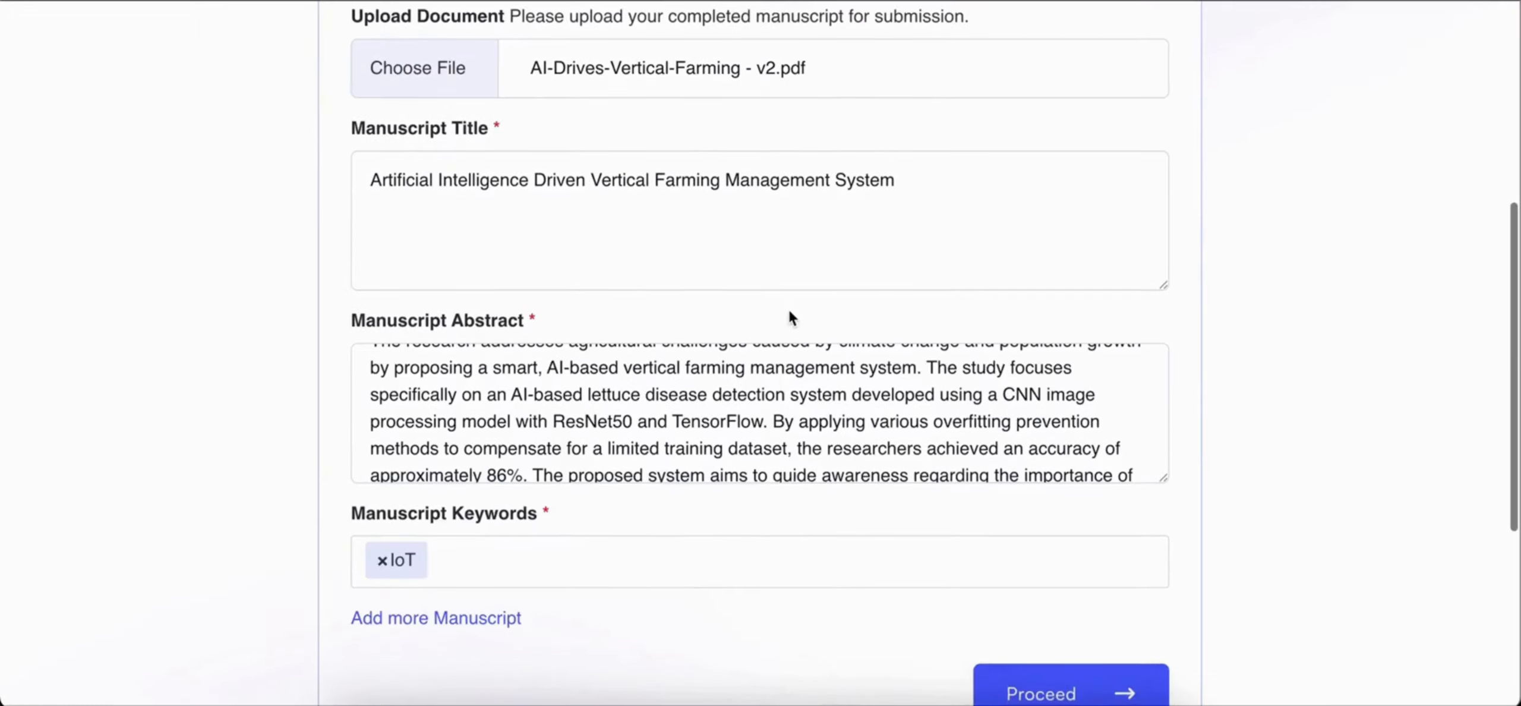
# Step: Enter the title Artificial Intelligence Driven Vertical Farming Management System, the research abstract and the keyword IoT, and submit the manuscript
pyautogui.scroll(-2, 787, 307)
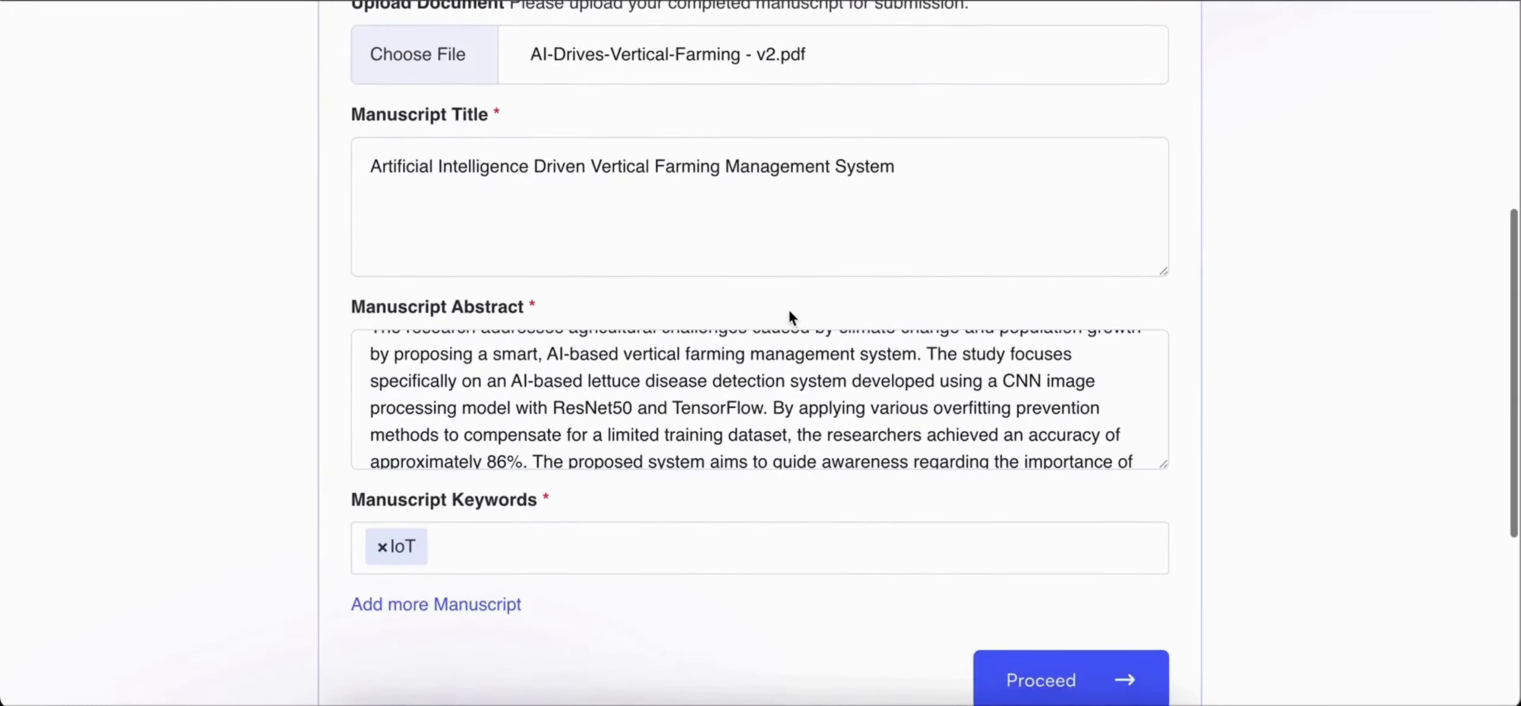
pyautogui.scroll(-2, 765, 340)
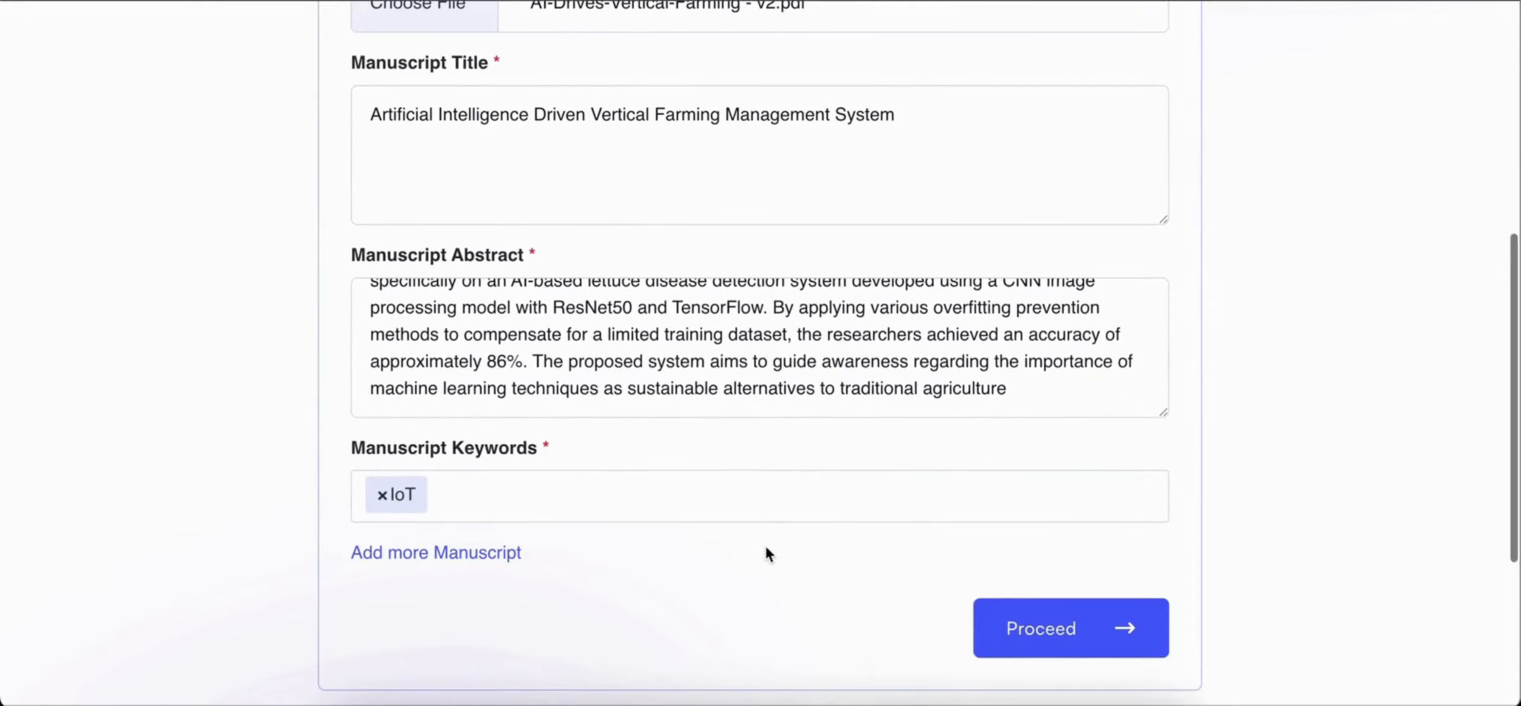
pyautogui.scroll(-1, 766, 553)
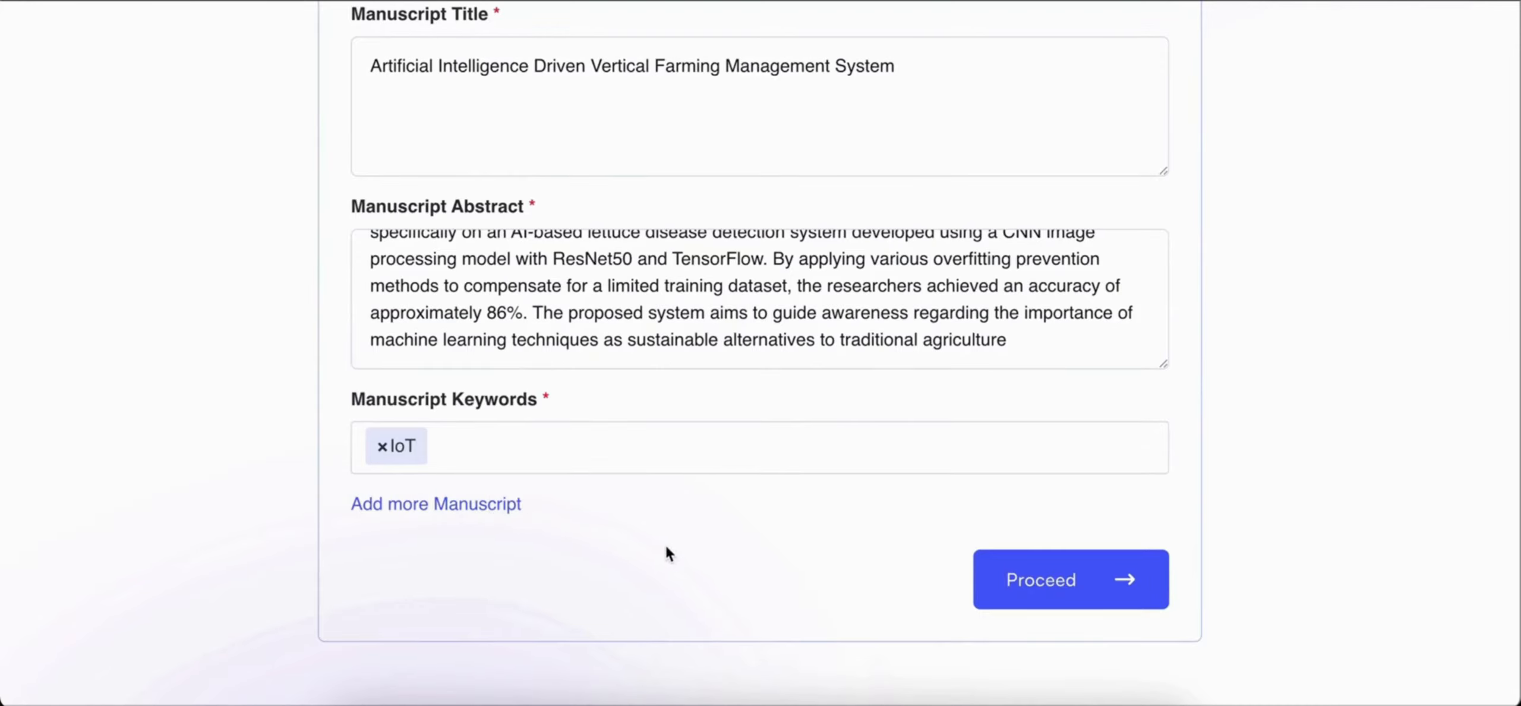
pyautogui.click(1006, 575)
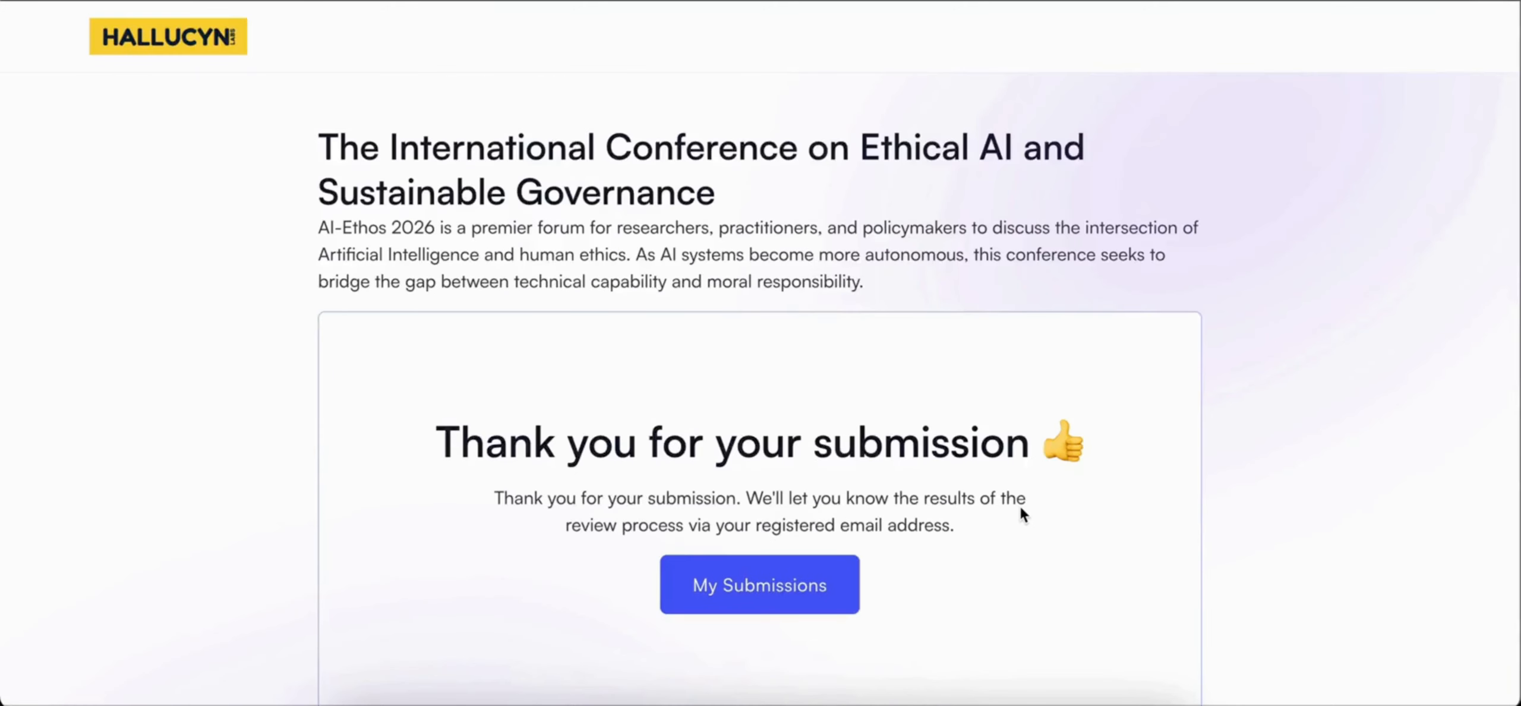
# Step: Open the author's submissions list and review the new manuscript's file, title, track, status and review deadline
pyautogui.scroll(-2, 1021, 508)
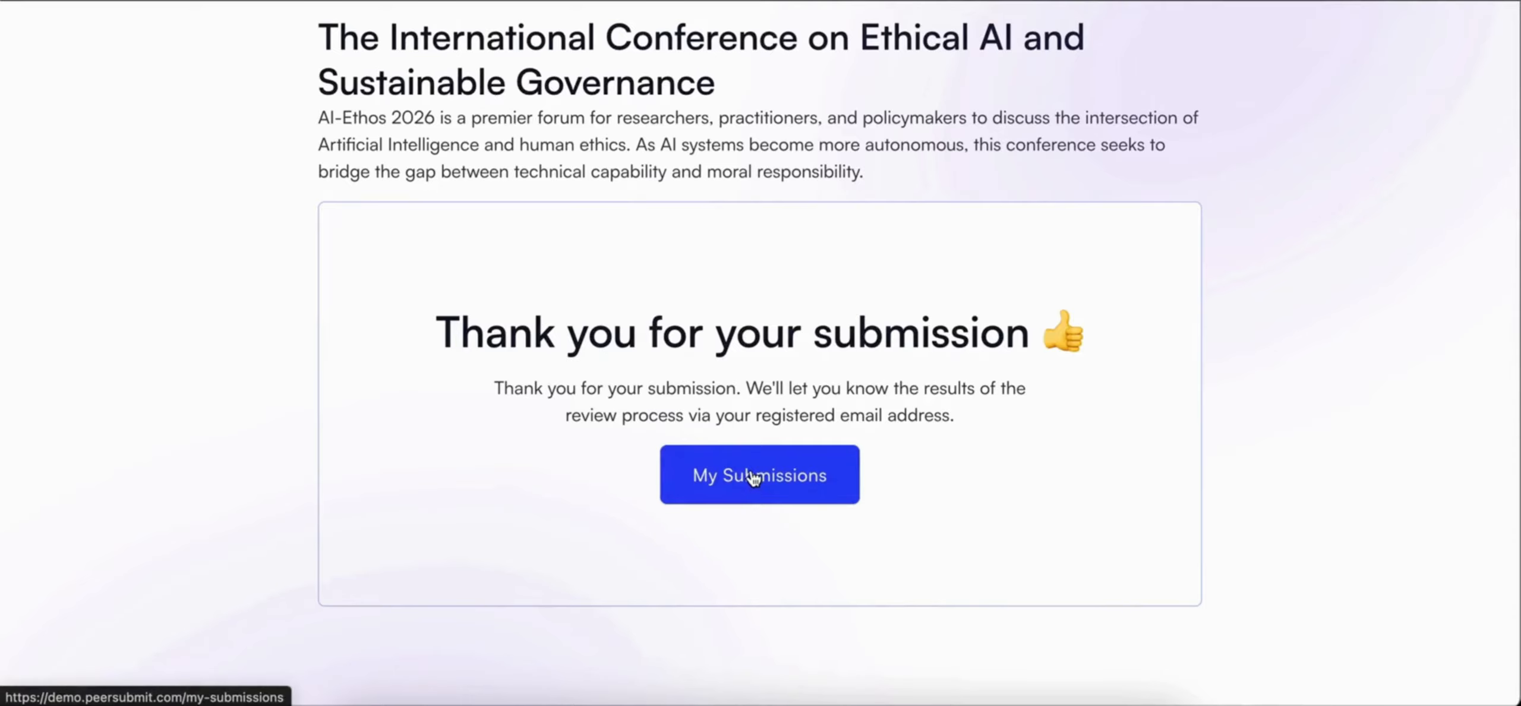
pyautogui.click(787, 462)
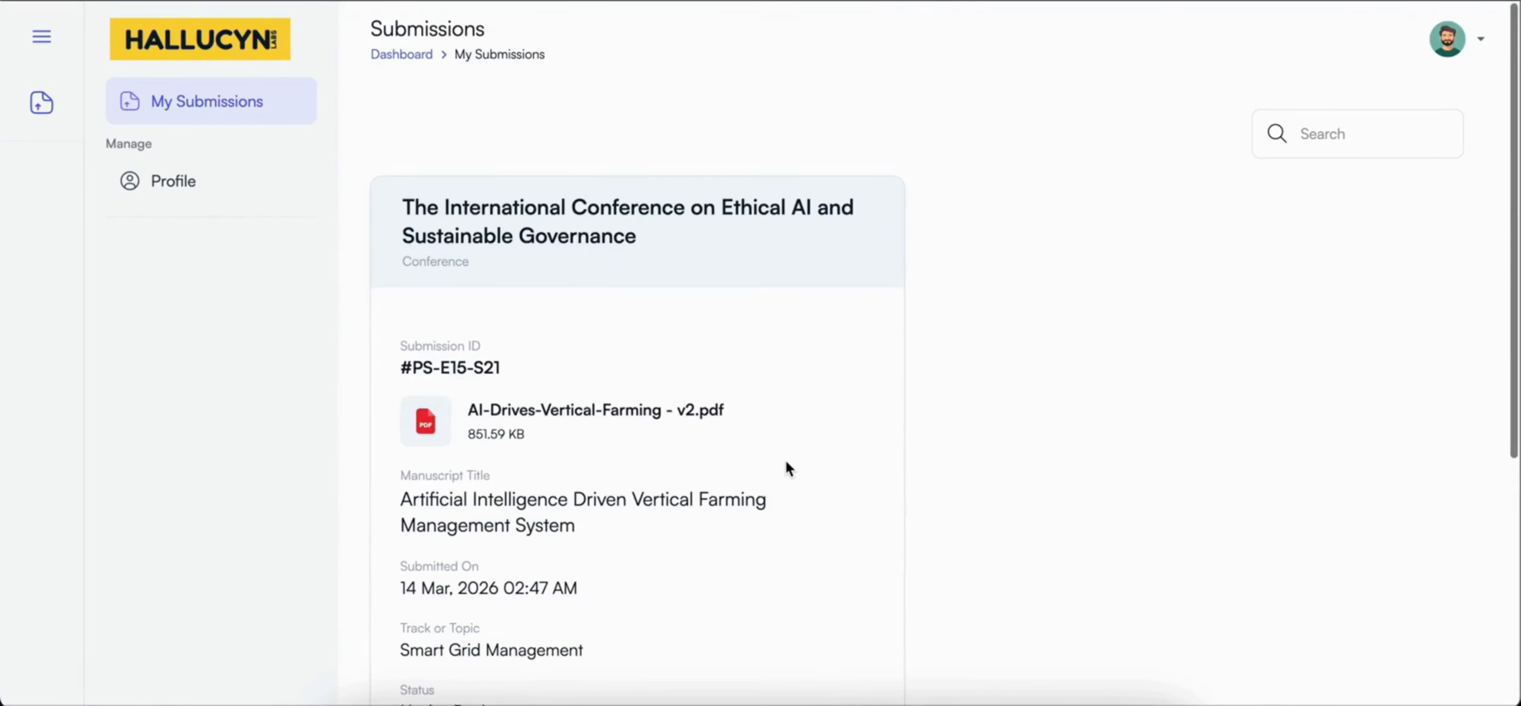
pyautogui.scroll(-1, 785, 460)
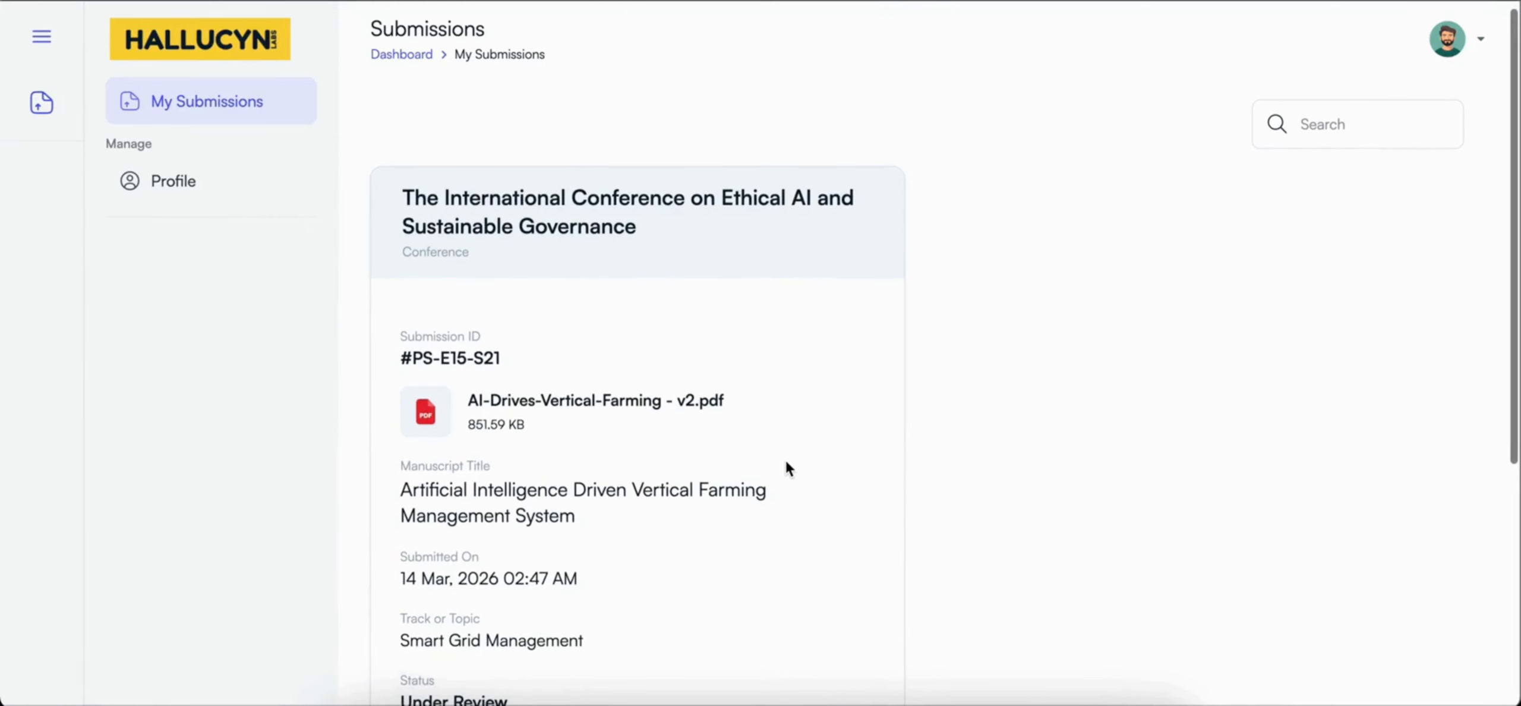
pyautogui.scroll(1, 960, 565)
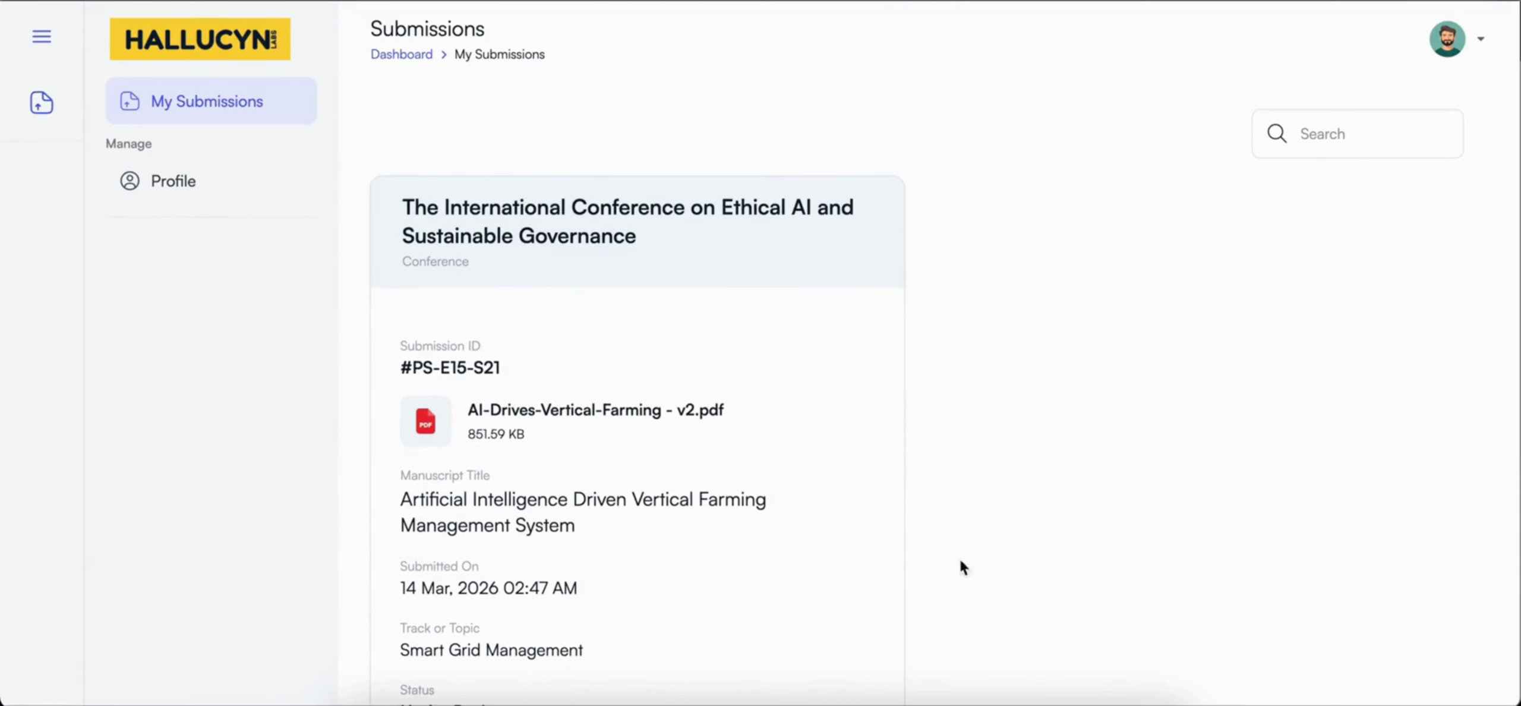
pyautogui.scroll(-1, 958, 489)
pyautogui.scroll(-3, 957, 485)
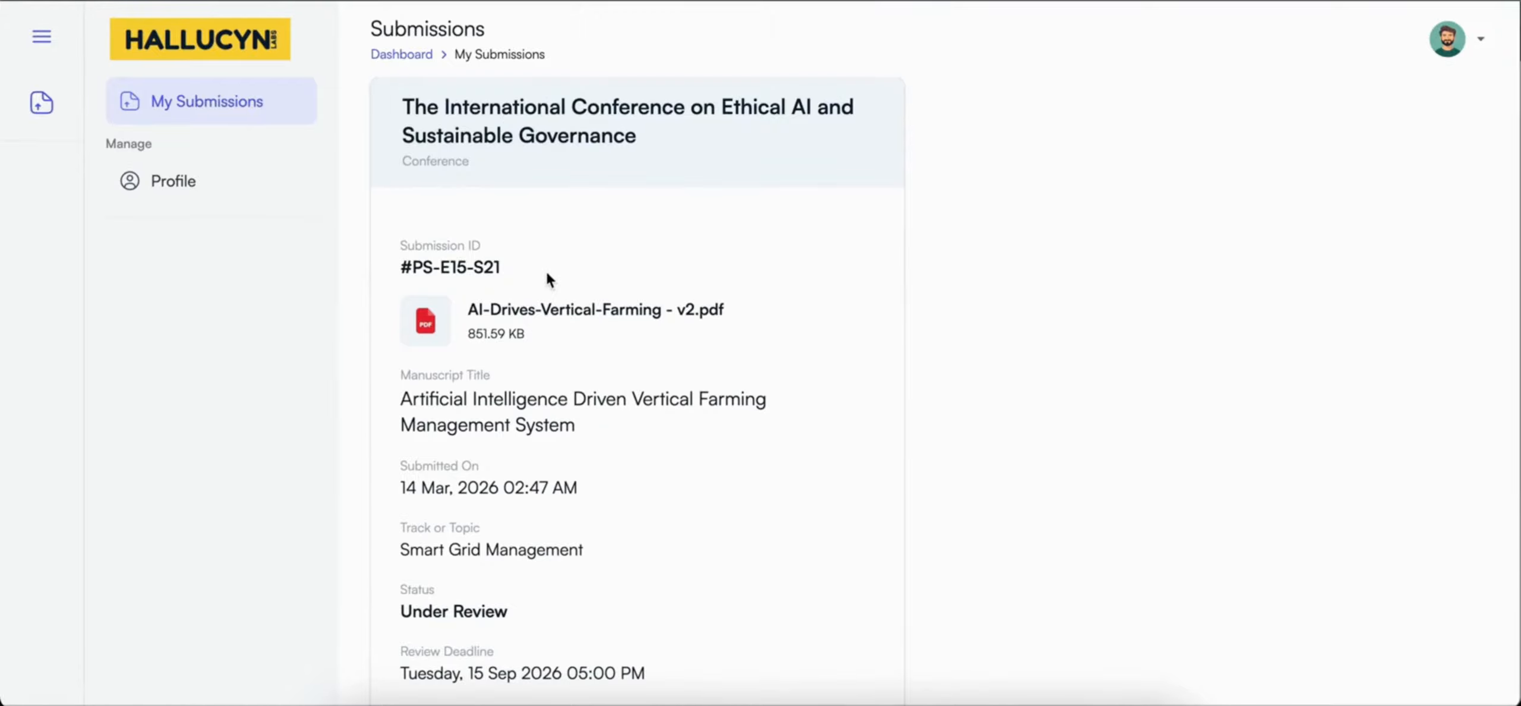
pyautogui.scroll(-2, 547, 273)
pyautogui.scroll(-3, 548, 278)
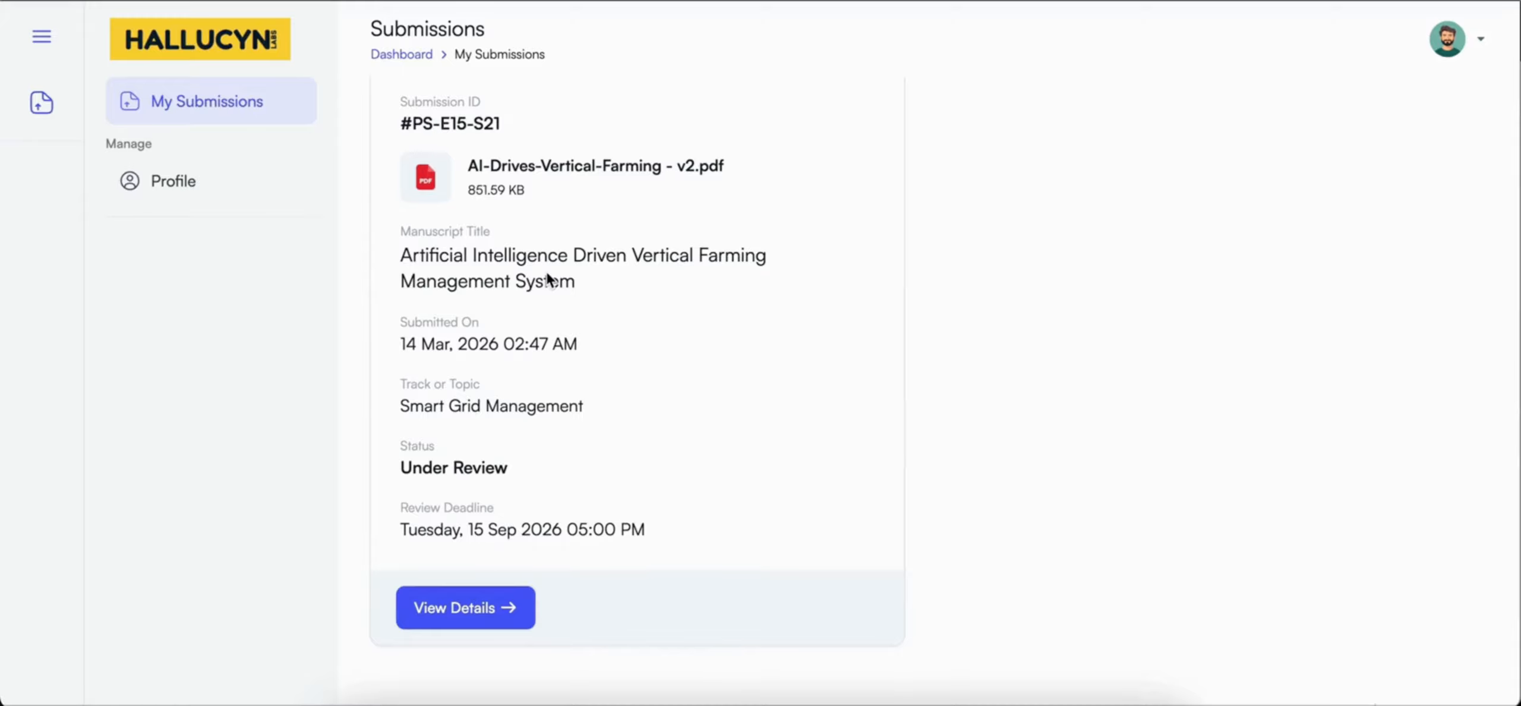
# Step: Open the submission's details and examine its abstract, keywords, track and the author and co-author information
pyautogui.scroll(-4, 565, 376)
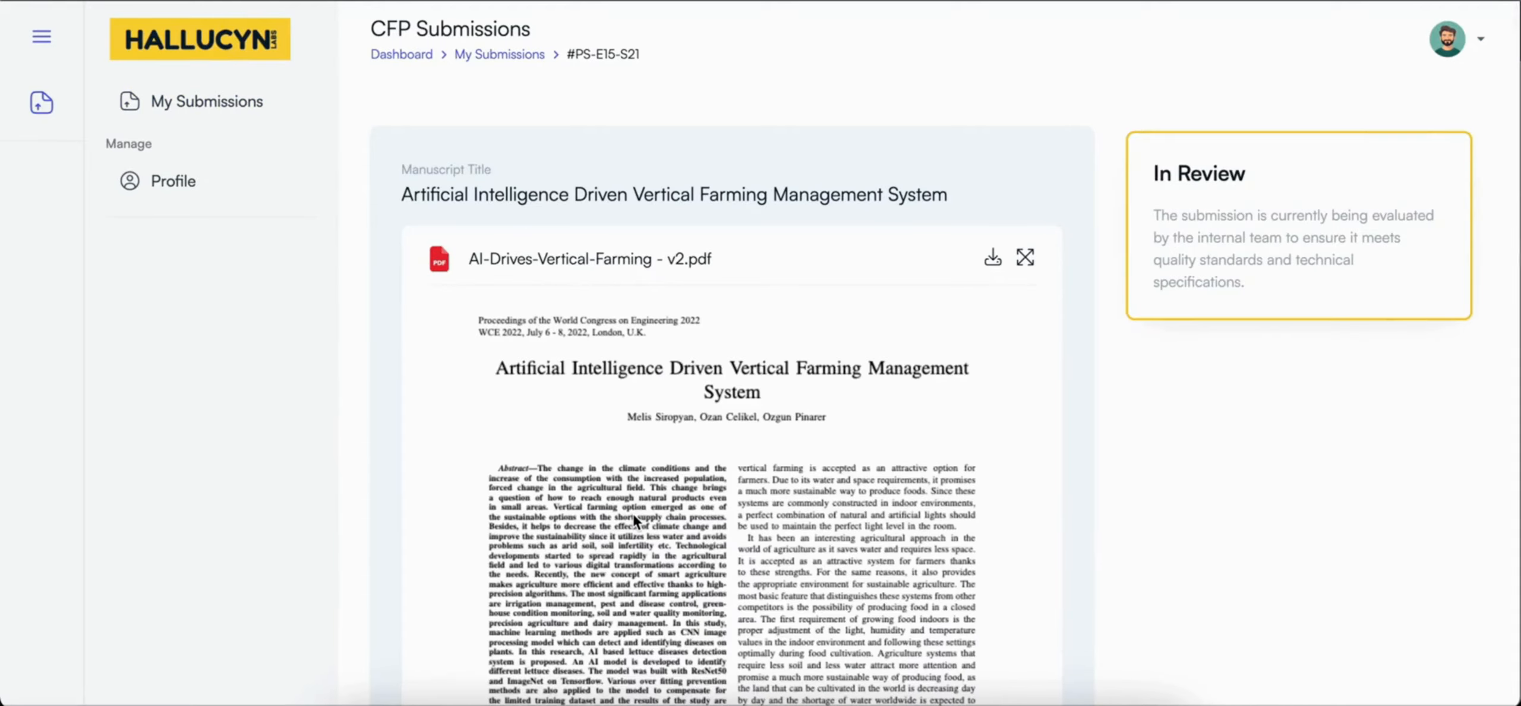
pyautogui.scroll(-10, 951, 351)
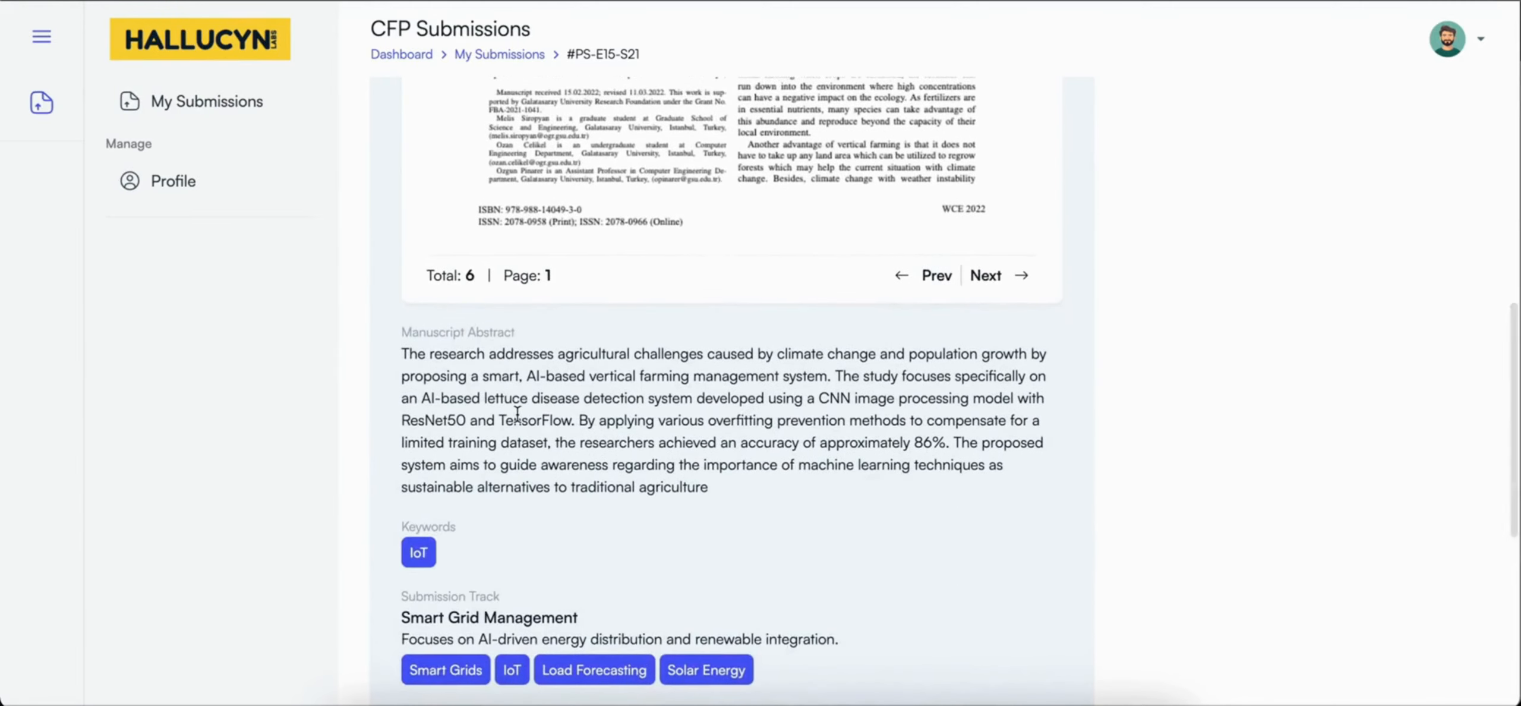
pyautogui.scroll(-8, 646, 457)
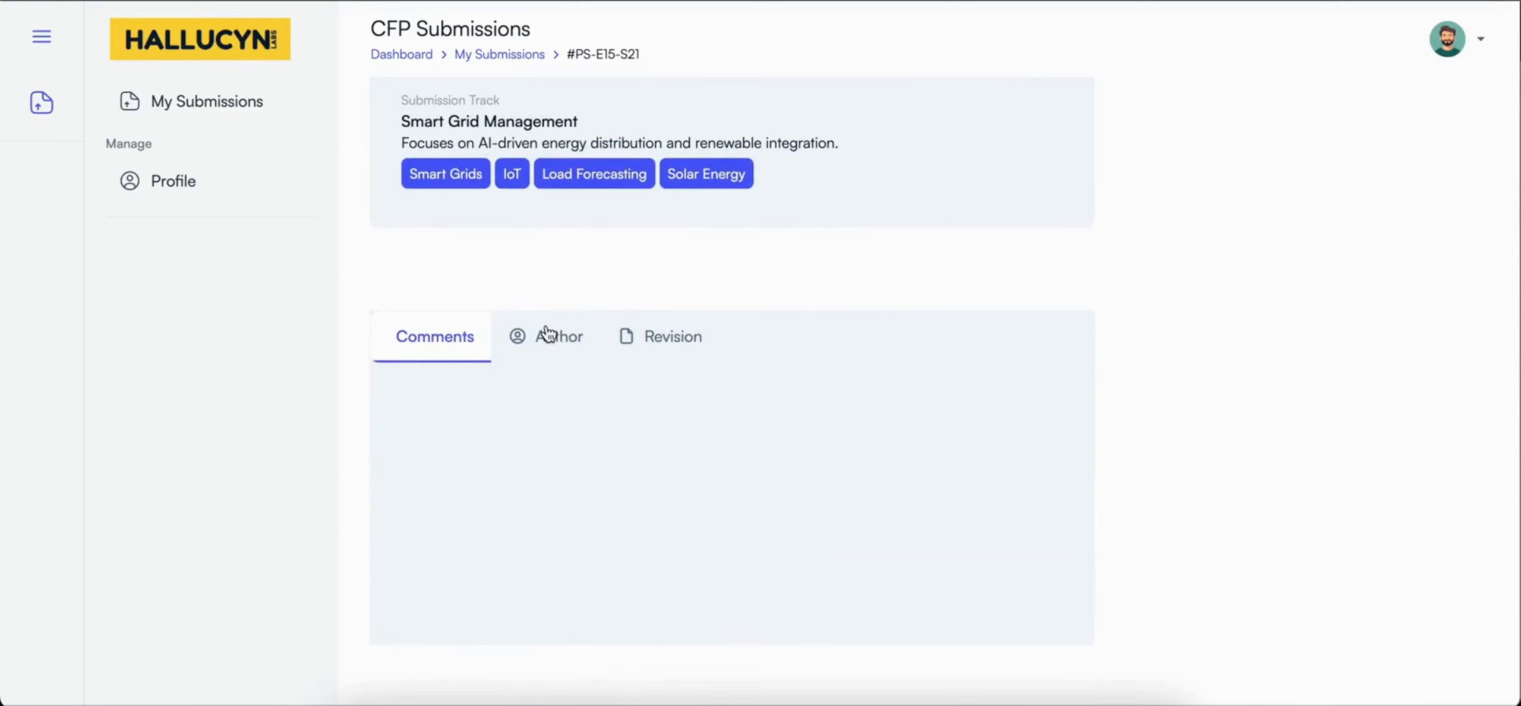
pyautogui.click(544, 335)
pyautogui.scroll(-1, 554, 495)
pyautogui.scroll(-2, 556, 504)
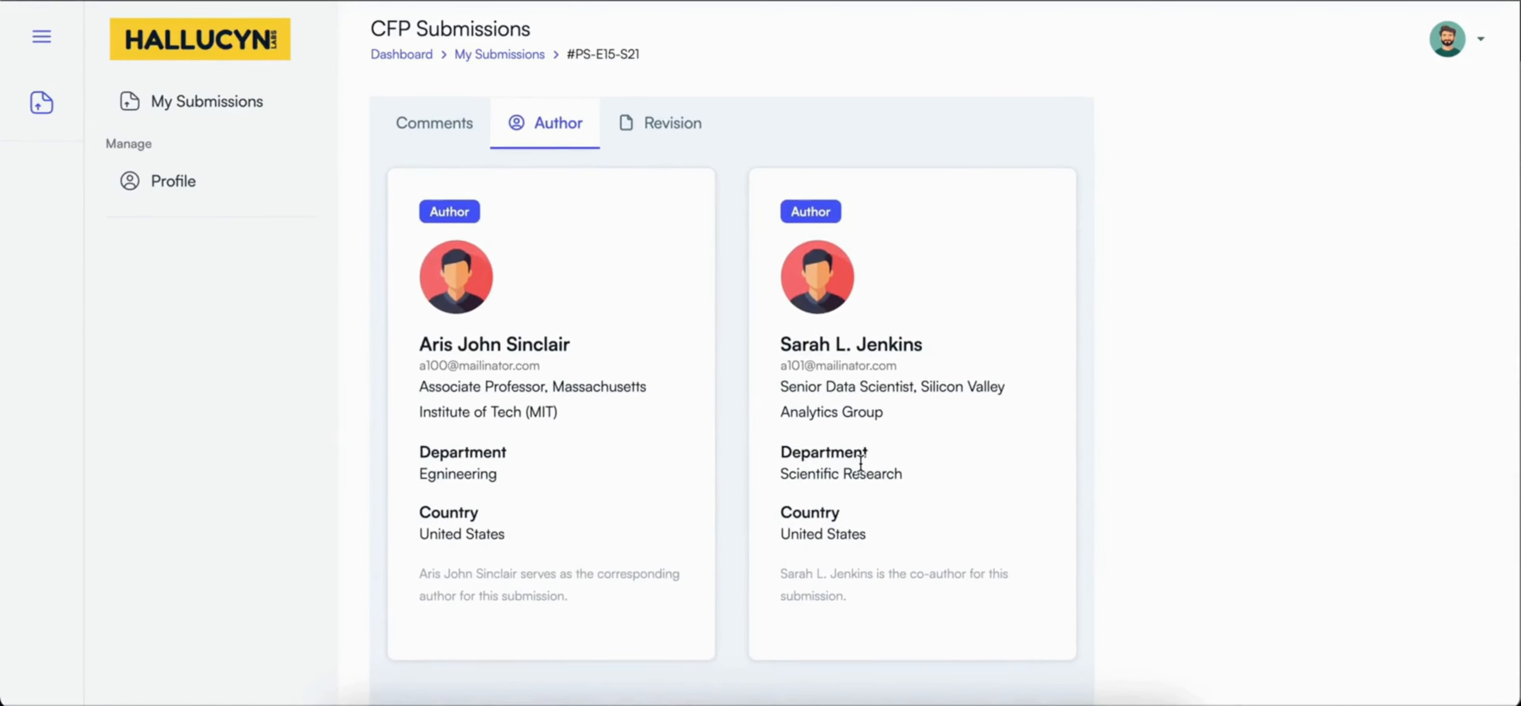
pyautogui.scroll(7, 861, 462)
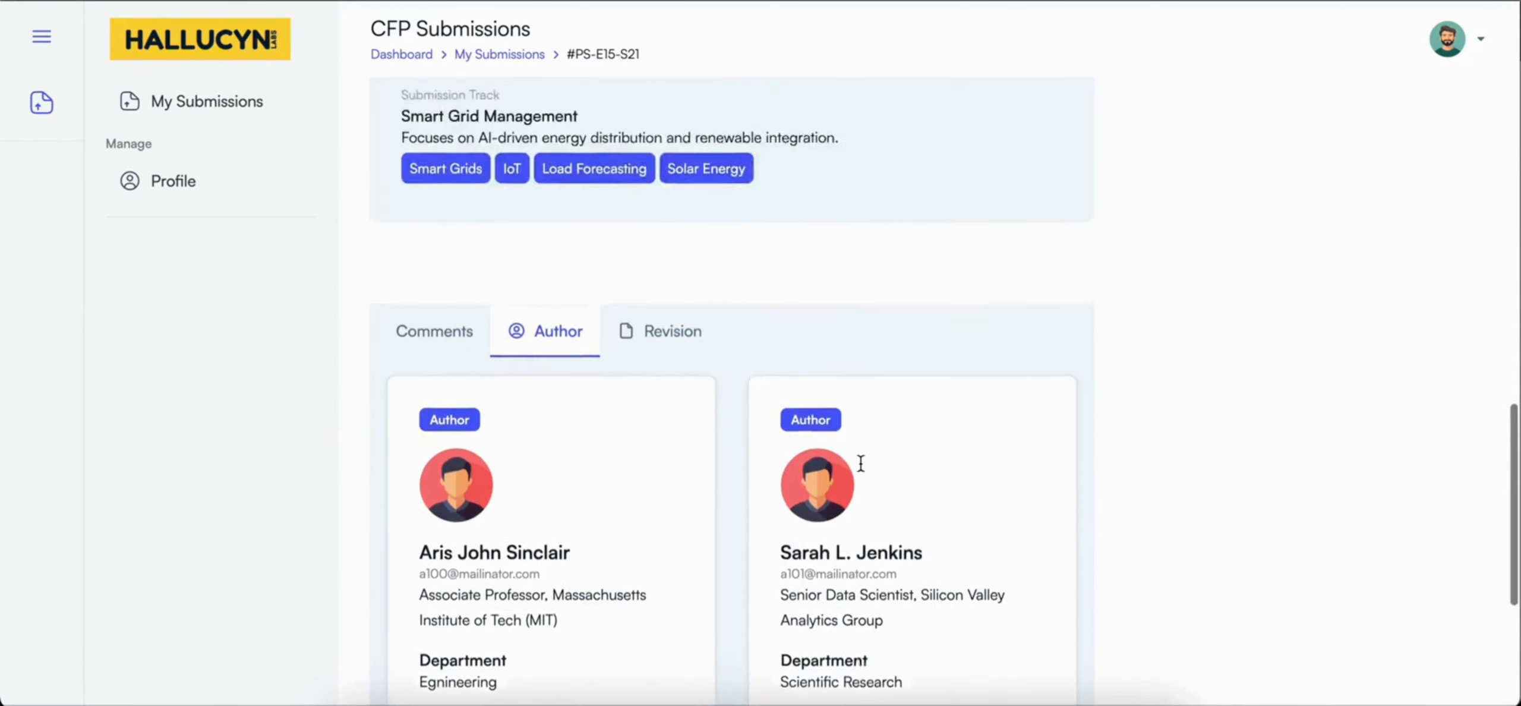
pyautogui.scroll(10, 861, 472)
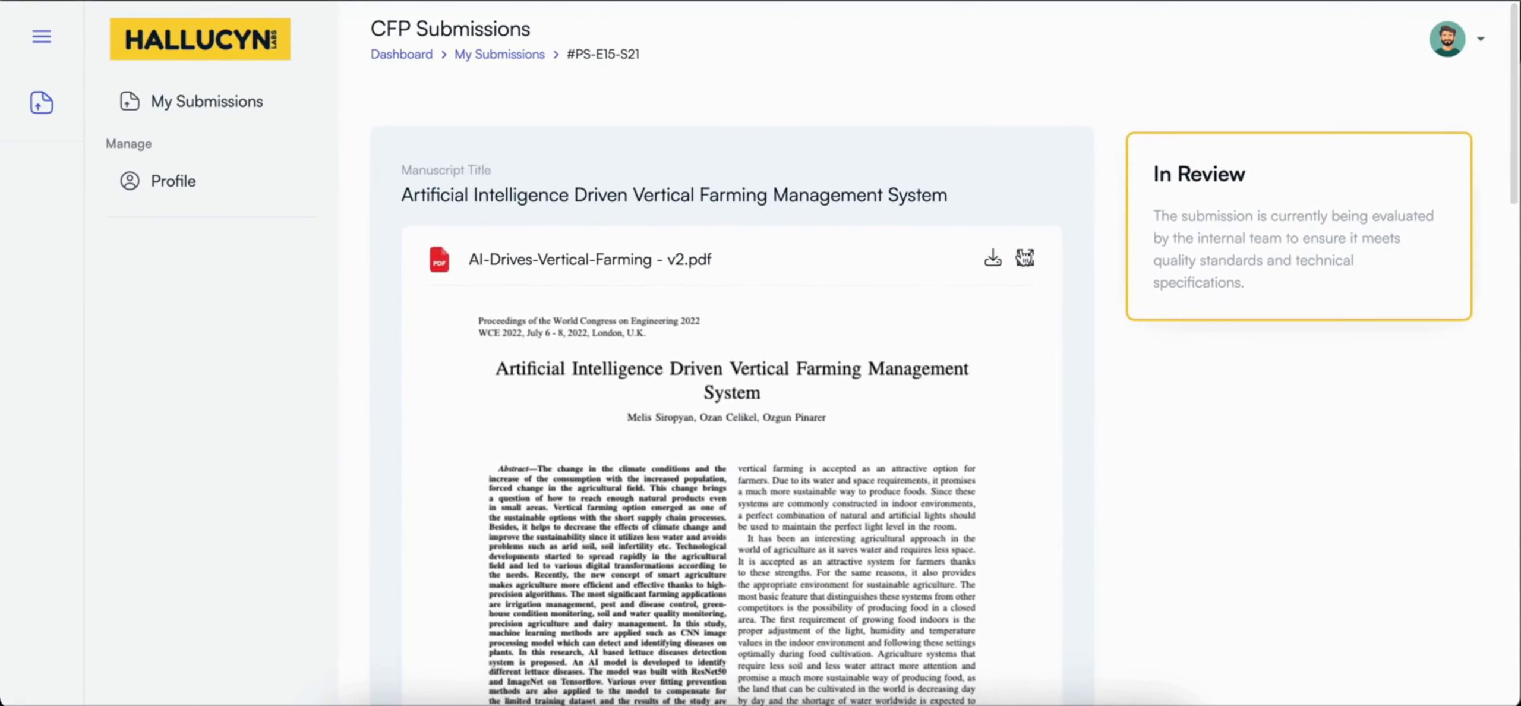
# Step: View the submitted PDF in full screen, read through its first page and return to the submission details
pyautogui.click(1034, 255)
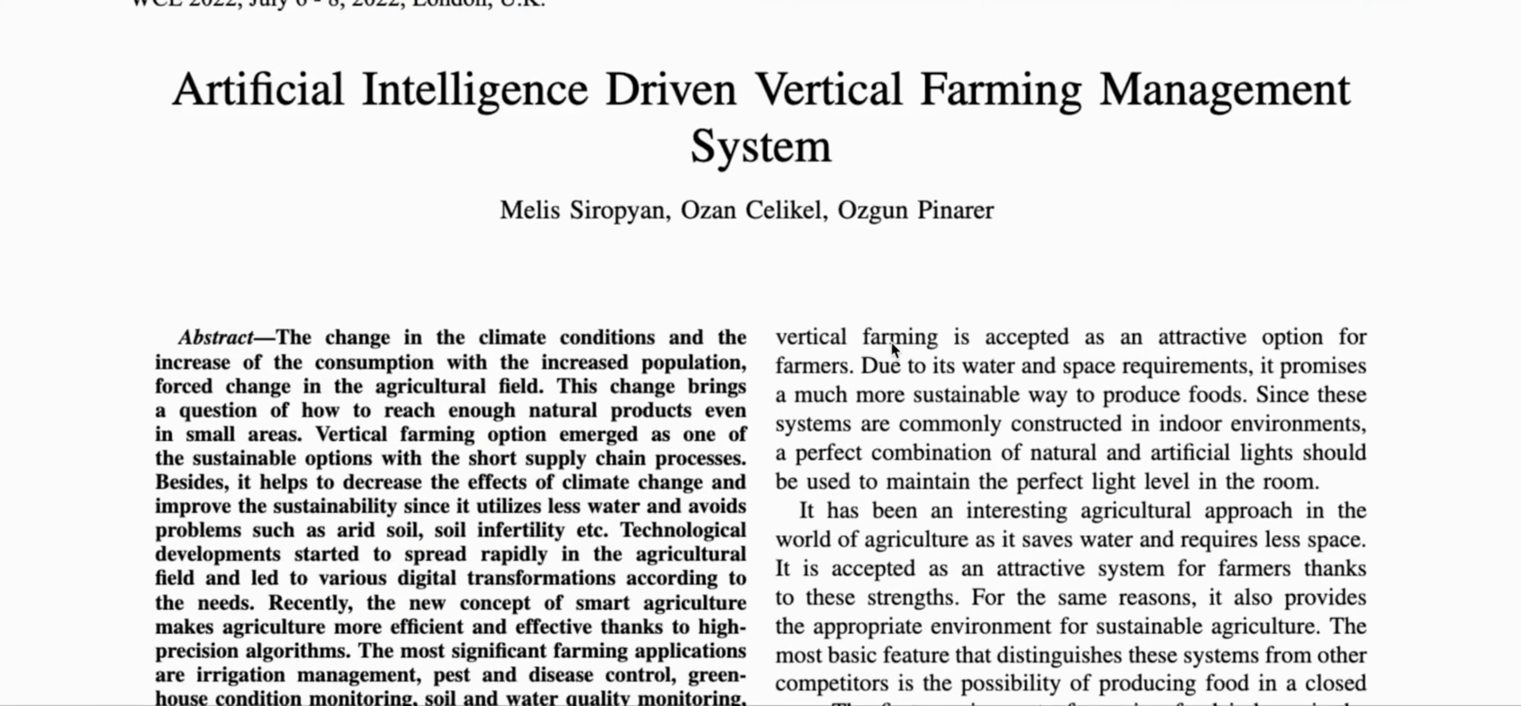
pyautogui.scroll(-2, 891, 343)
pyautogui.scroll(-8, 891, 342)
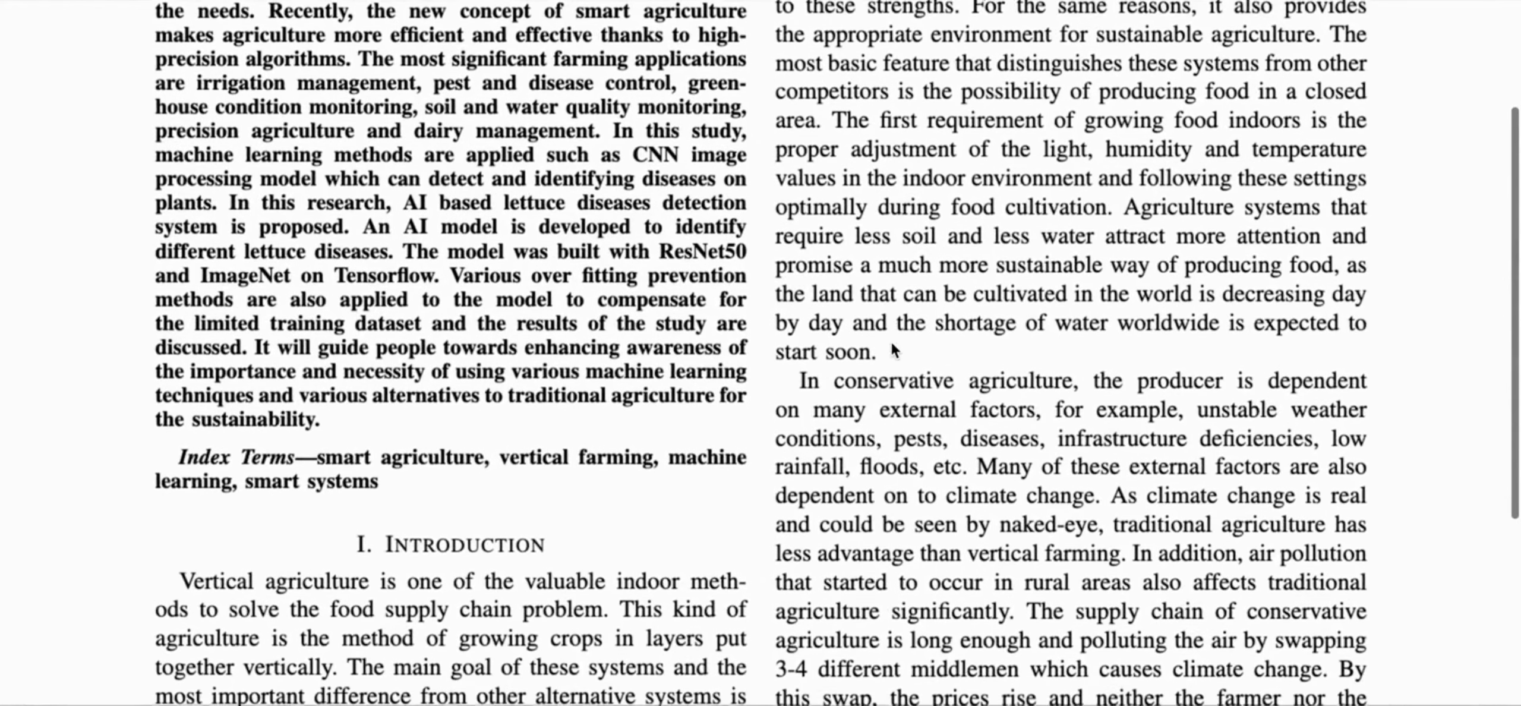
pyautogui.press('Escape')
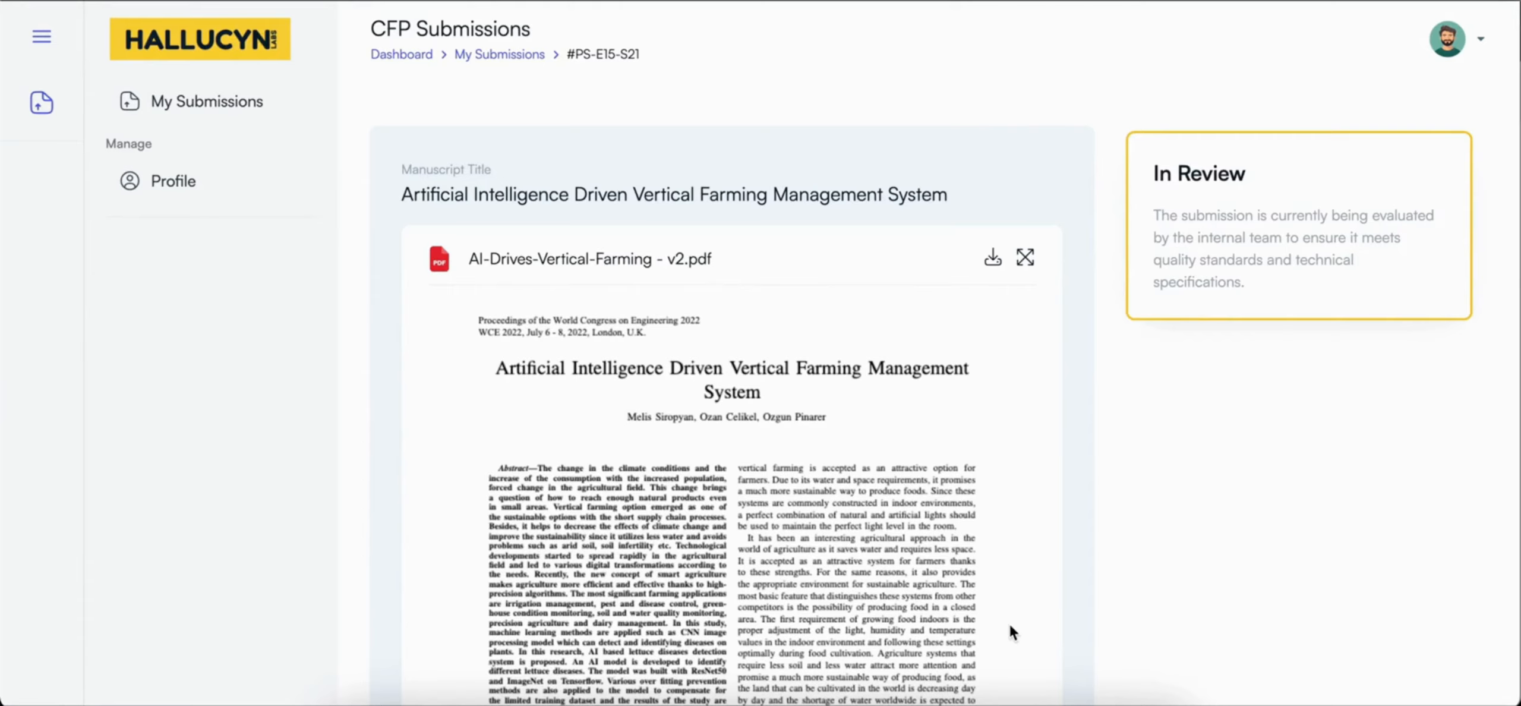
# Step: Leave the author's submission and log in to the Hallucyn Labs portal with the chair's e-mail and account password, dismissing the save-password offer
pyautogui.click(505, 56)
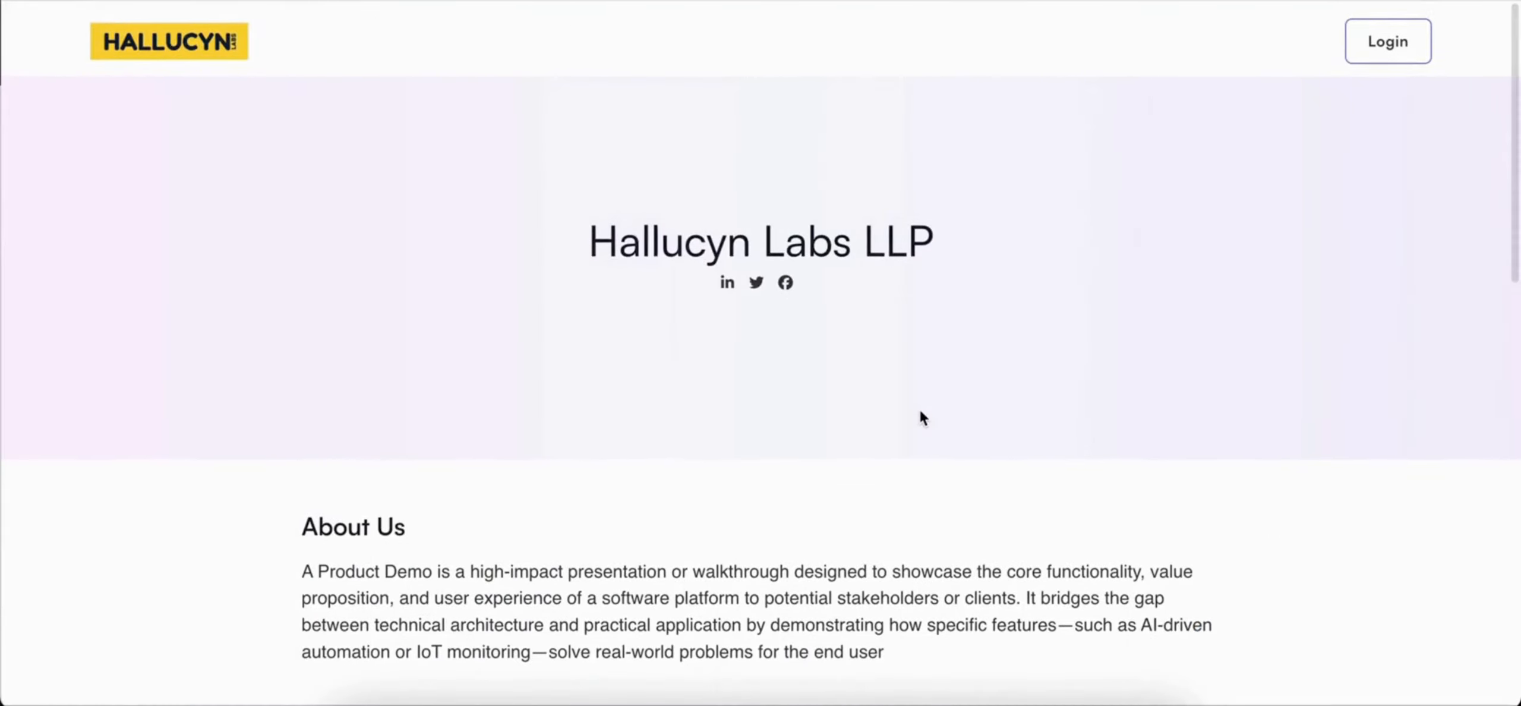
pyautogui.scroll(-1, 921, 416)
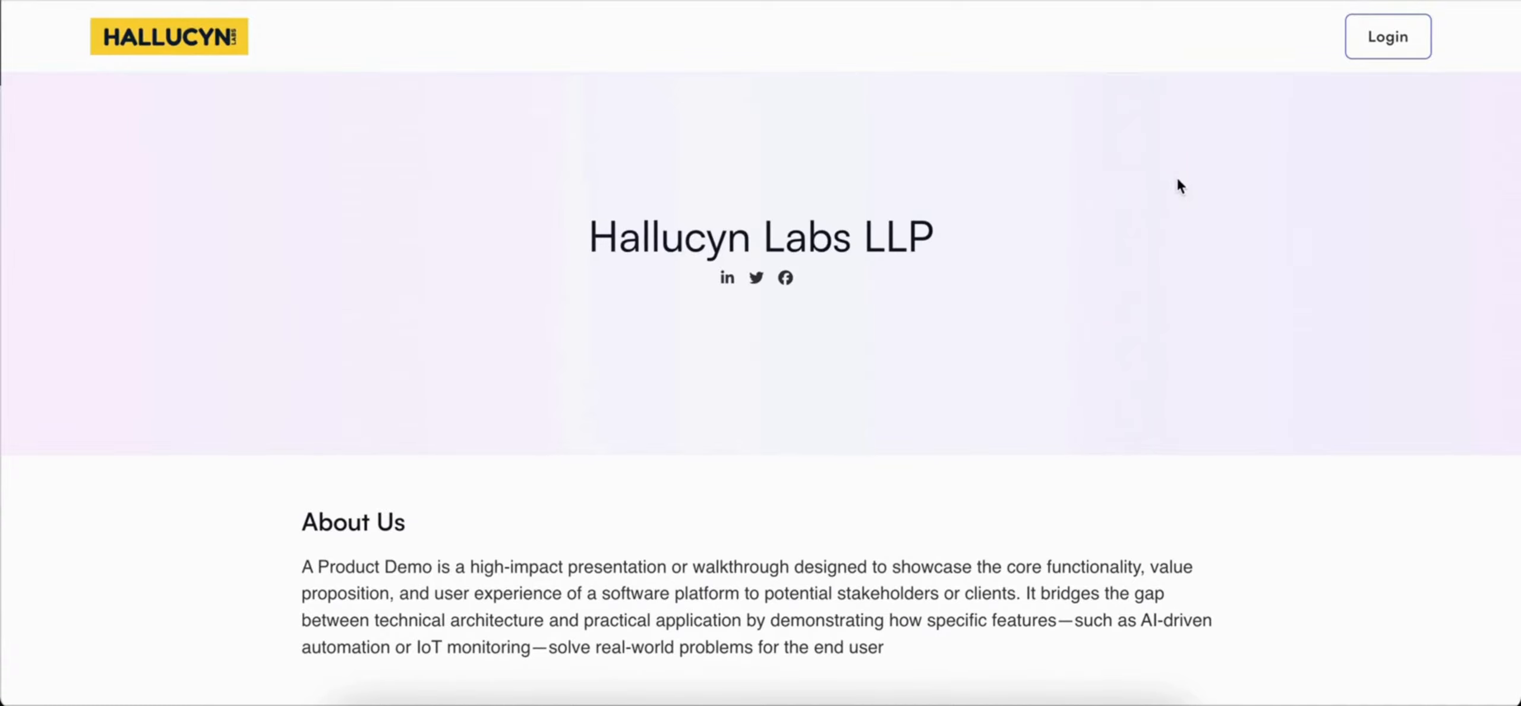
pyautogui.click(1365, 36)
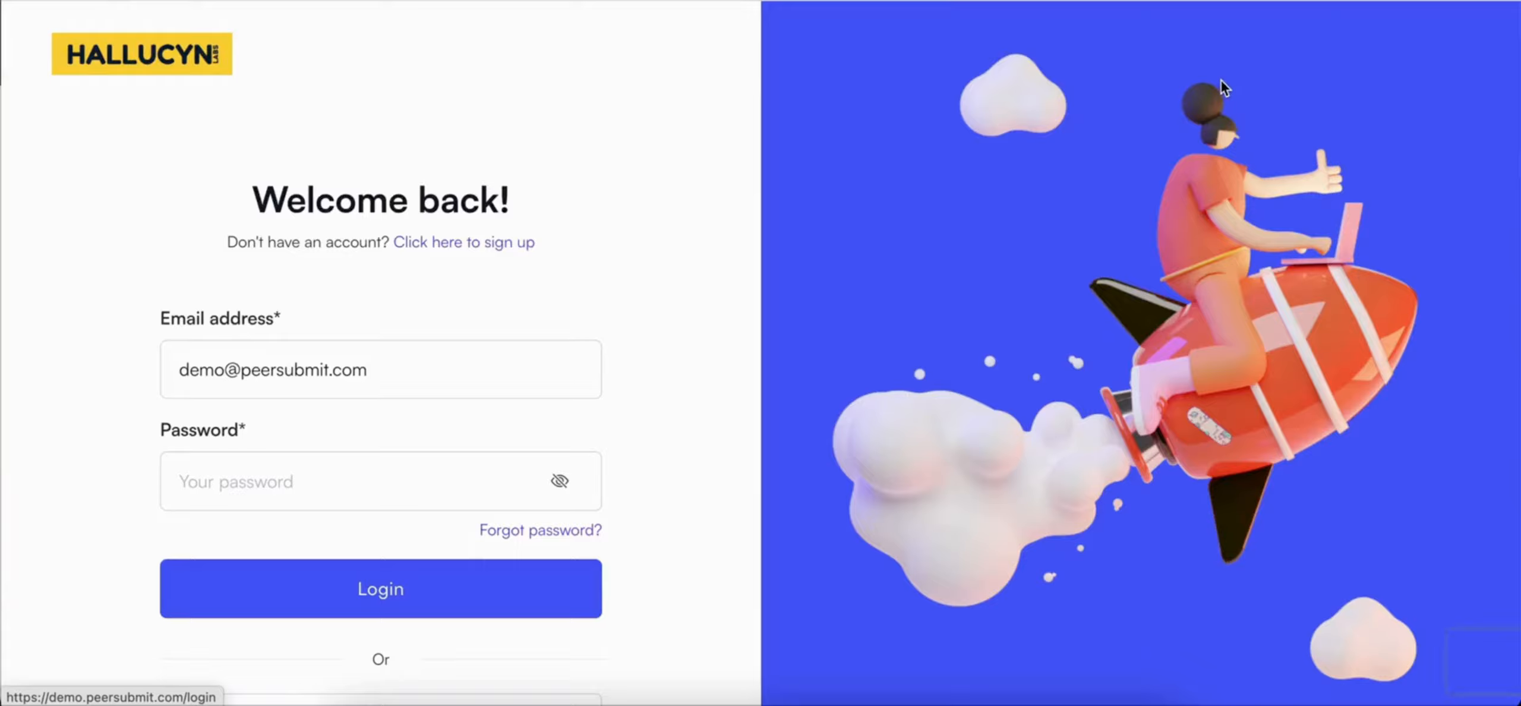
pyautogui.tripleClick(405, 375)
pyautogui.hotkey('ctrl', 'v')
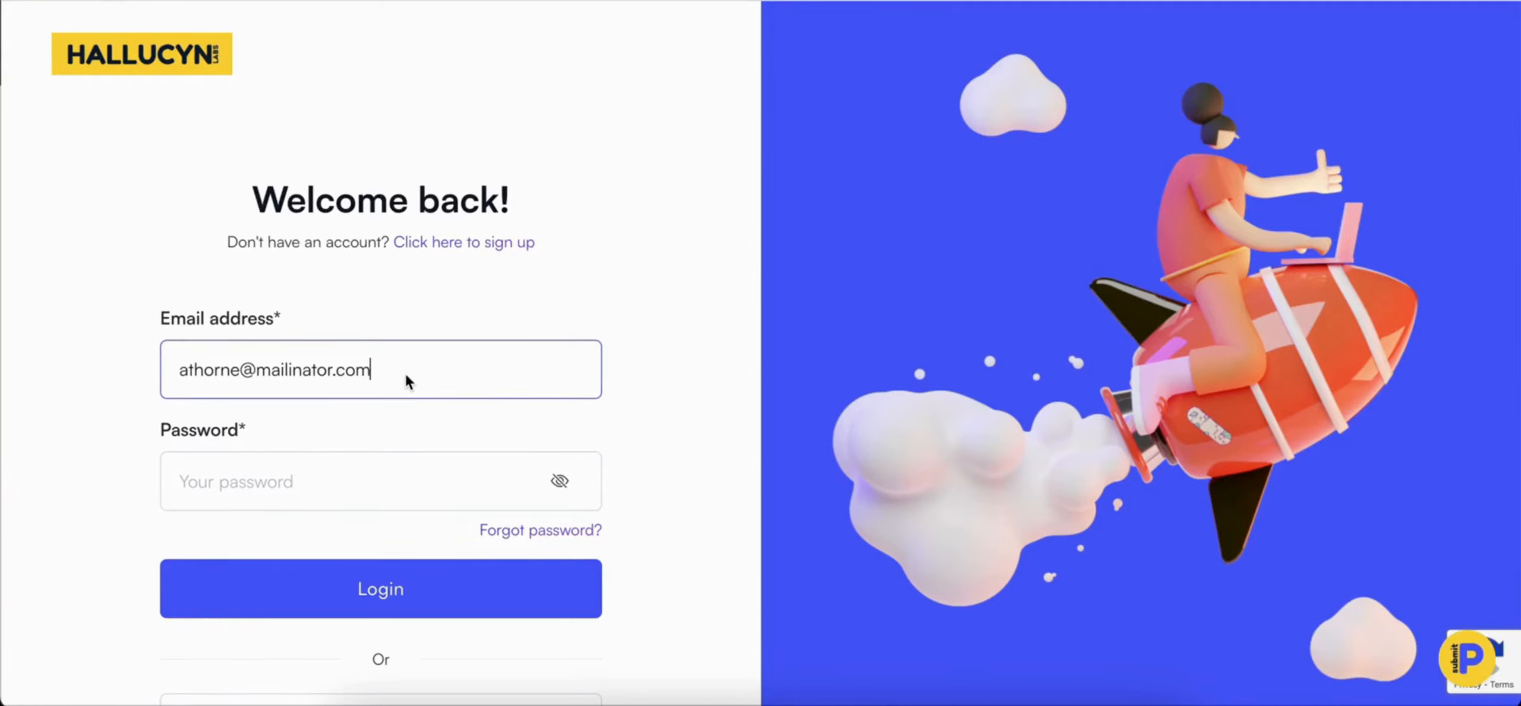
pyautogui.press('Tab')
pyautogui.write('•••••••')
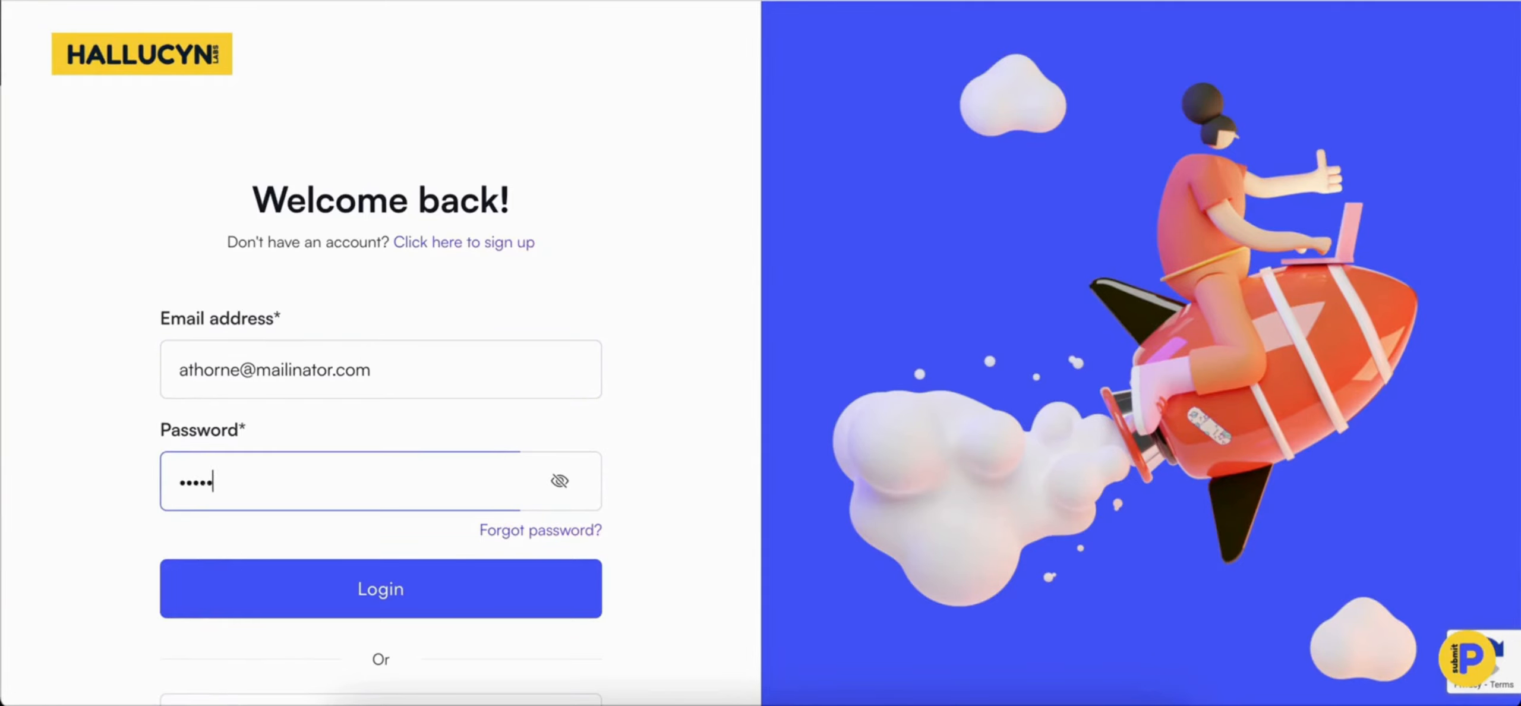
pyautogui.click(404, 571)
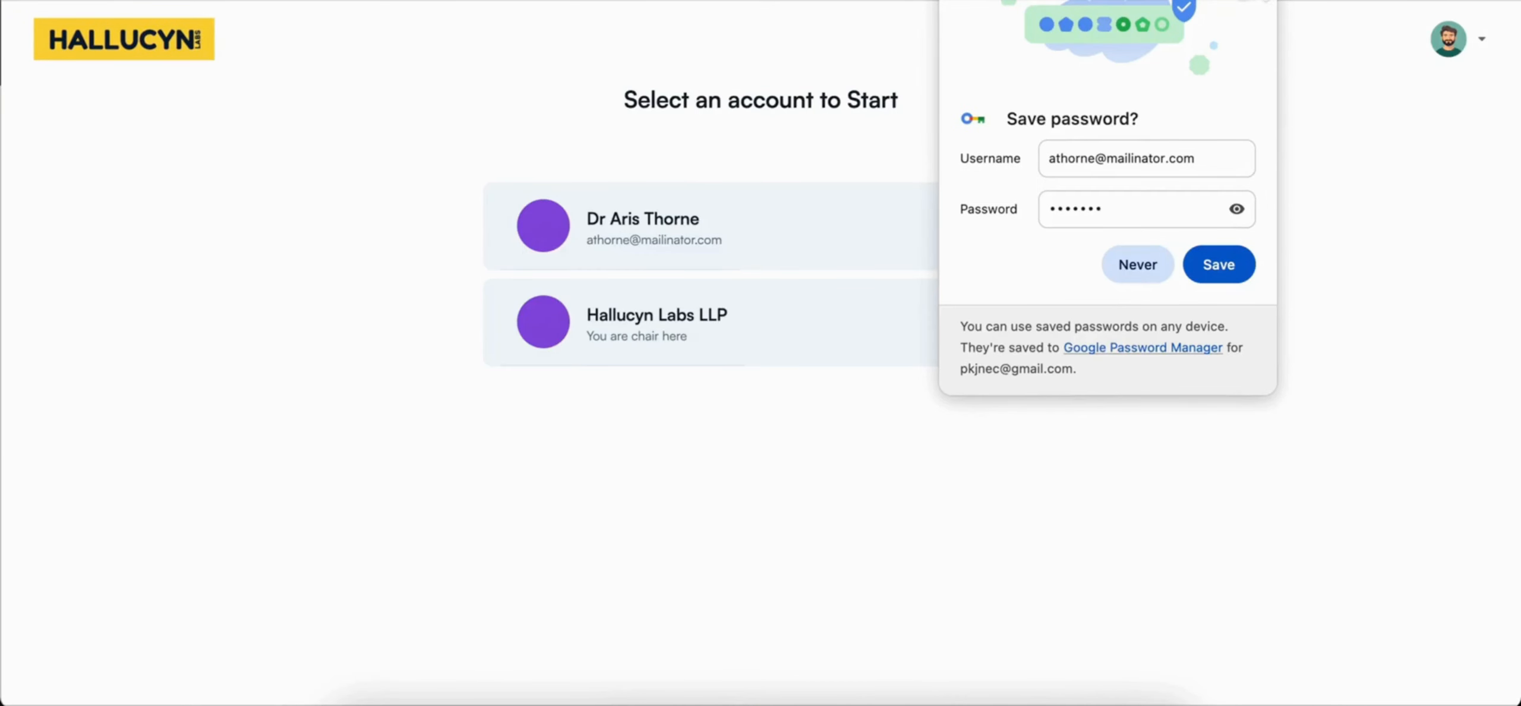
pyautogui.click(1248, 1)
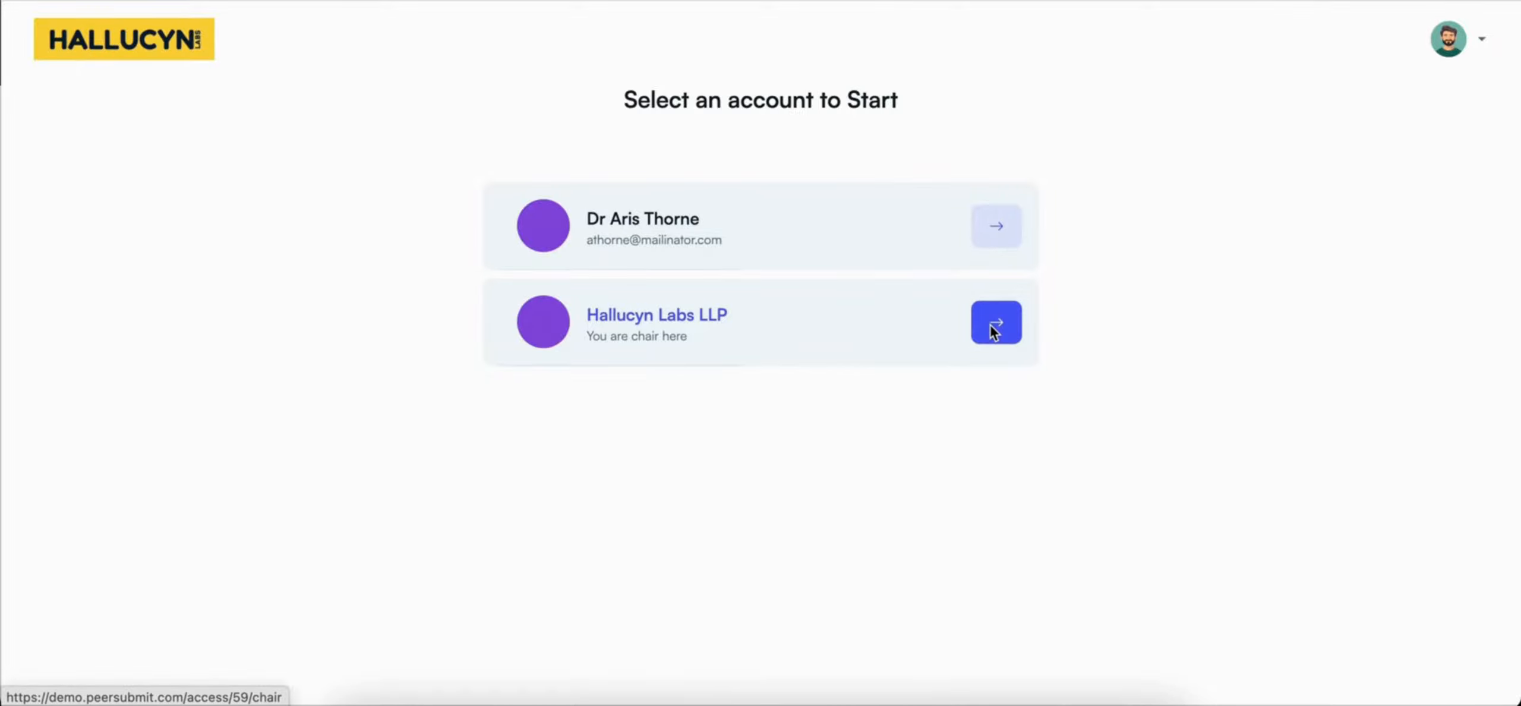
# Step: Enter the Hallucyn Labs LLP chair account and open the submissions of The International Conference on Ethical AI and Sustainable Governance
pyautogui.click(993, 328)
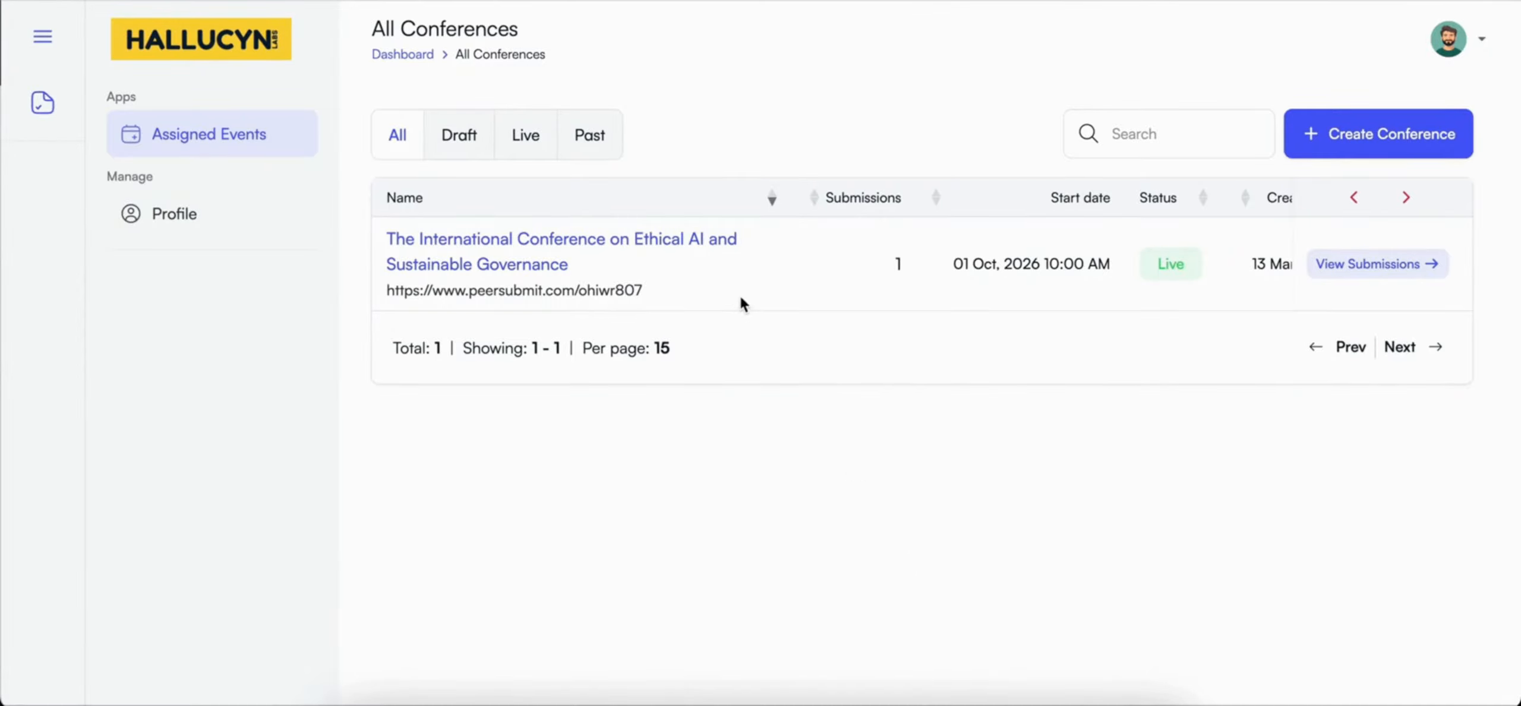
pyautogui.hscroll(1, 741, 297)
pyautogui.hscroll(-1, 741, 297)
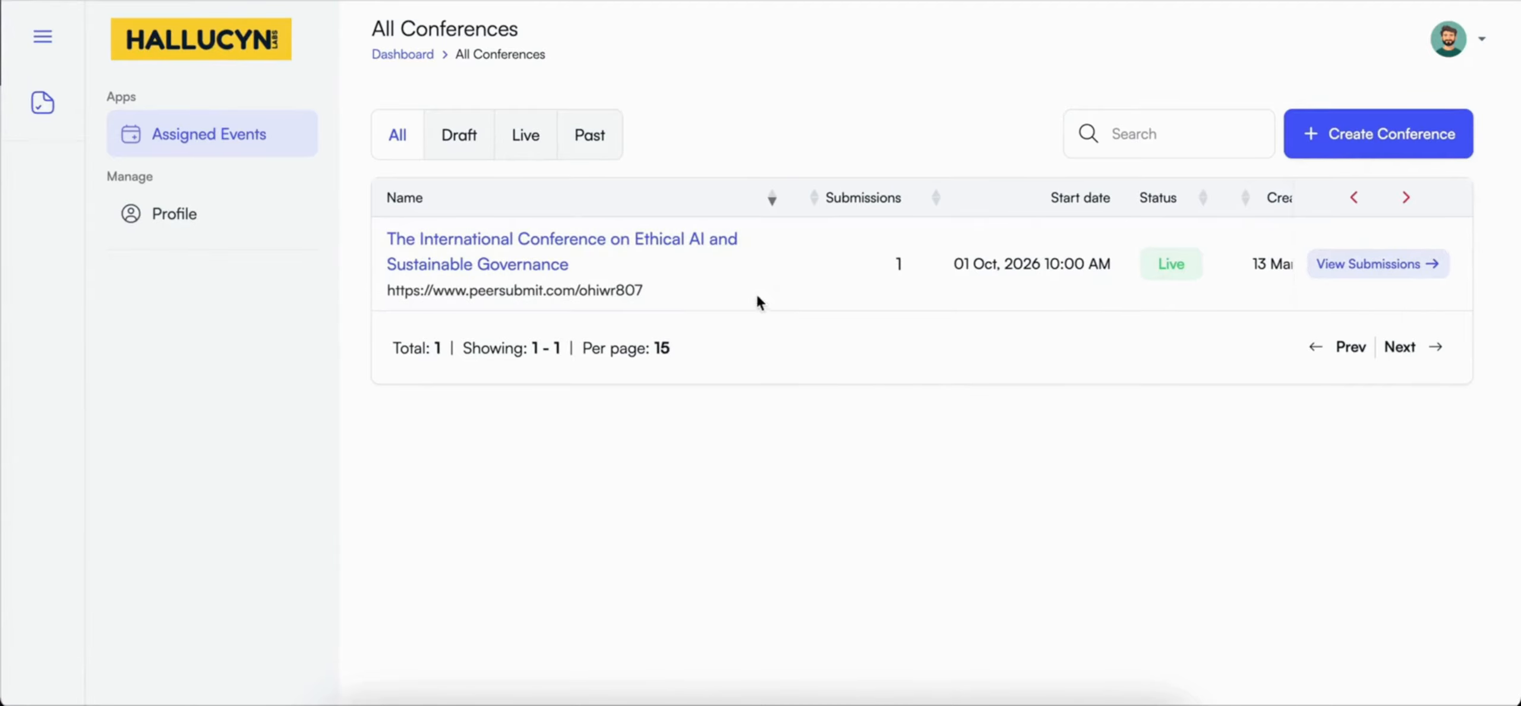
pyautogui.click(1367, 265)
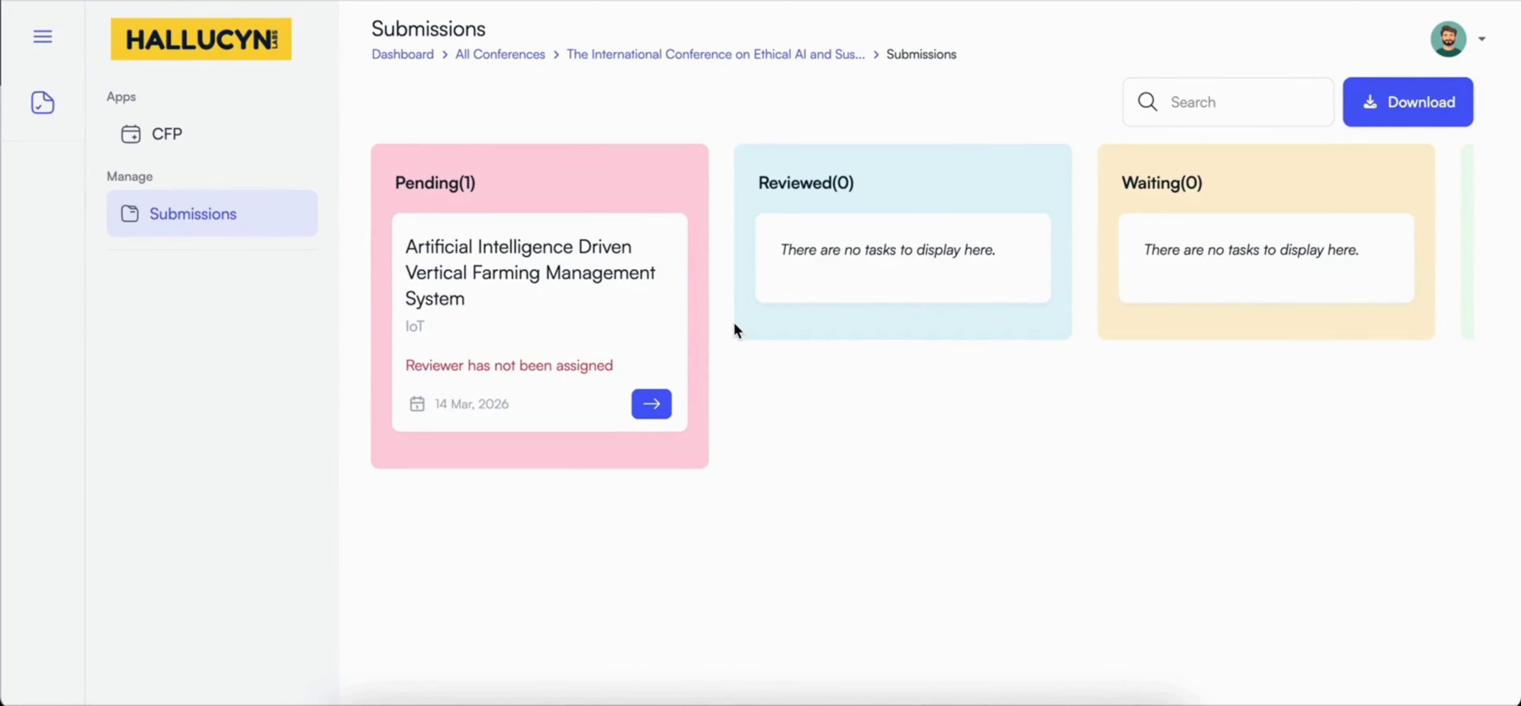
# Step: Look through the submission board's Reviewed, Waiting, Accepted and Rejected columns and return to the Pending column
pyautogui.hscroll(3, 735, 330)
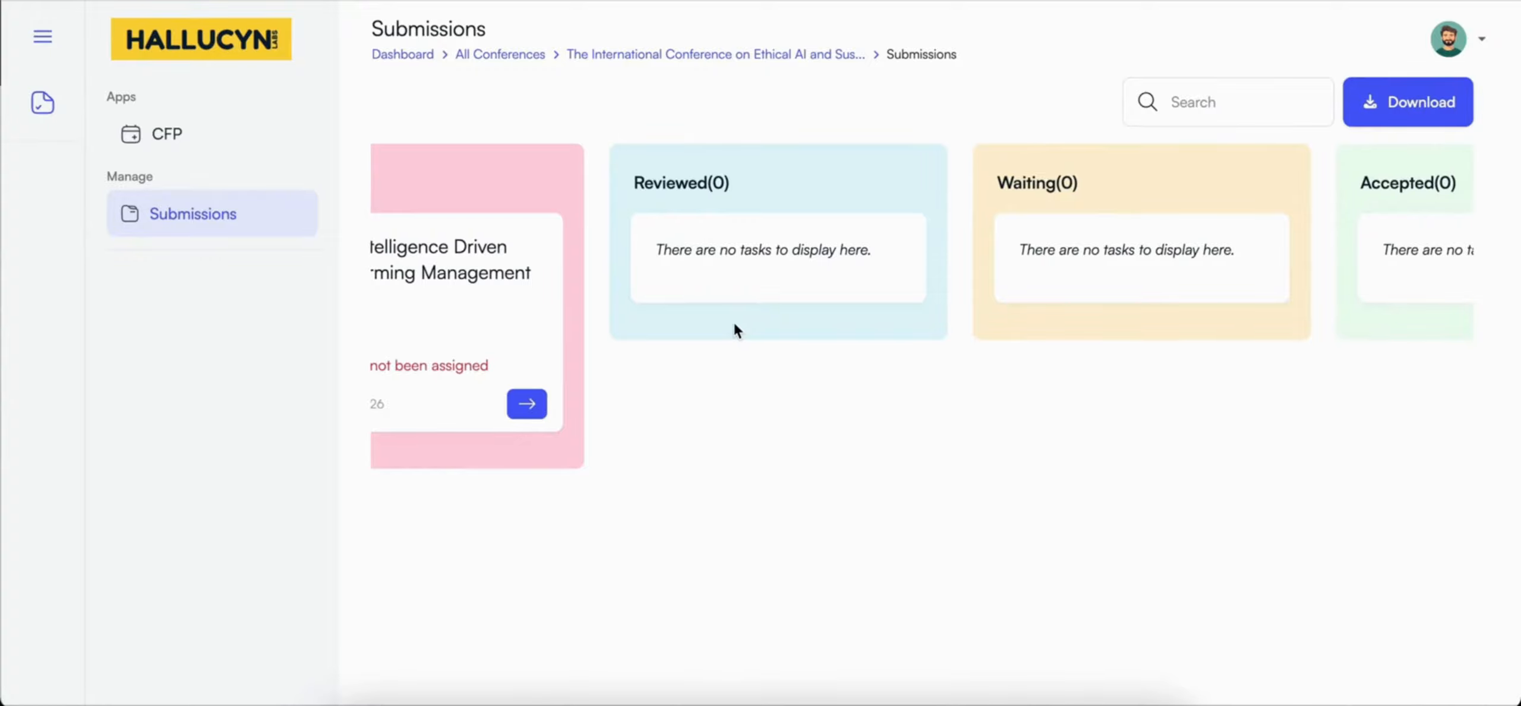
pyautogui.hscroll(5, 736, 327)
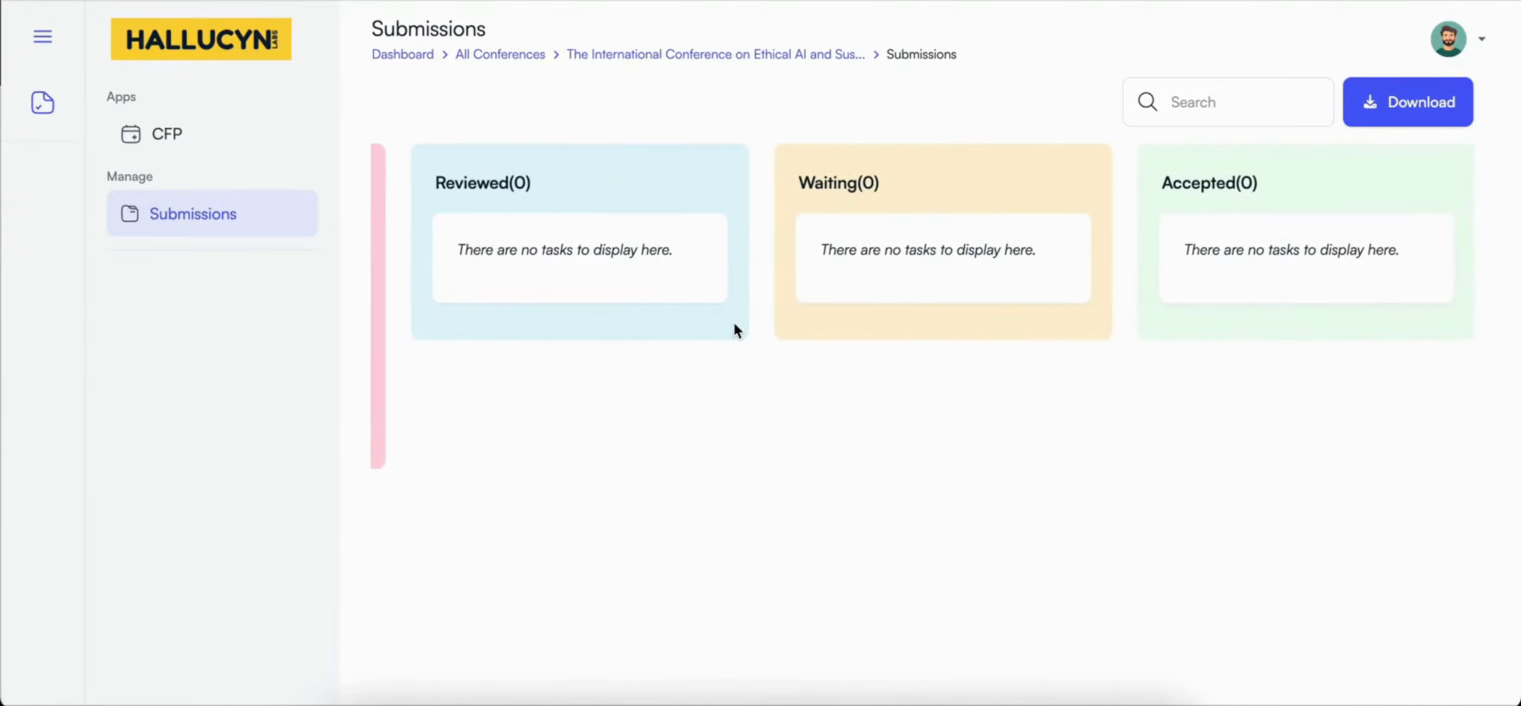
pyautogui.hscroll(5, 735, 326)
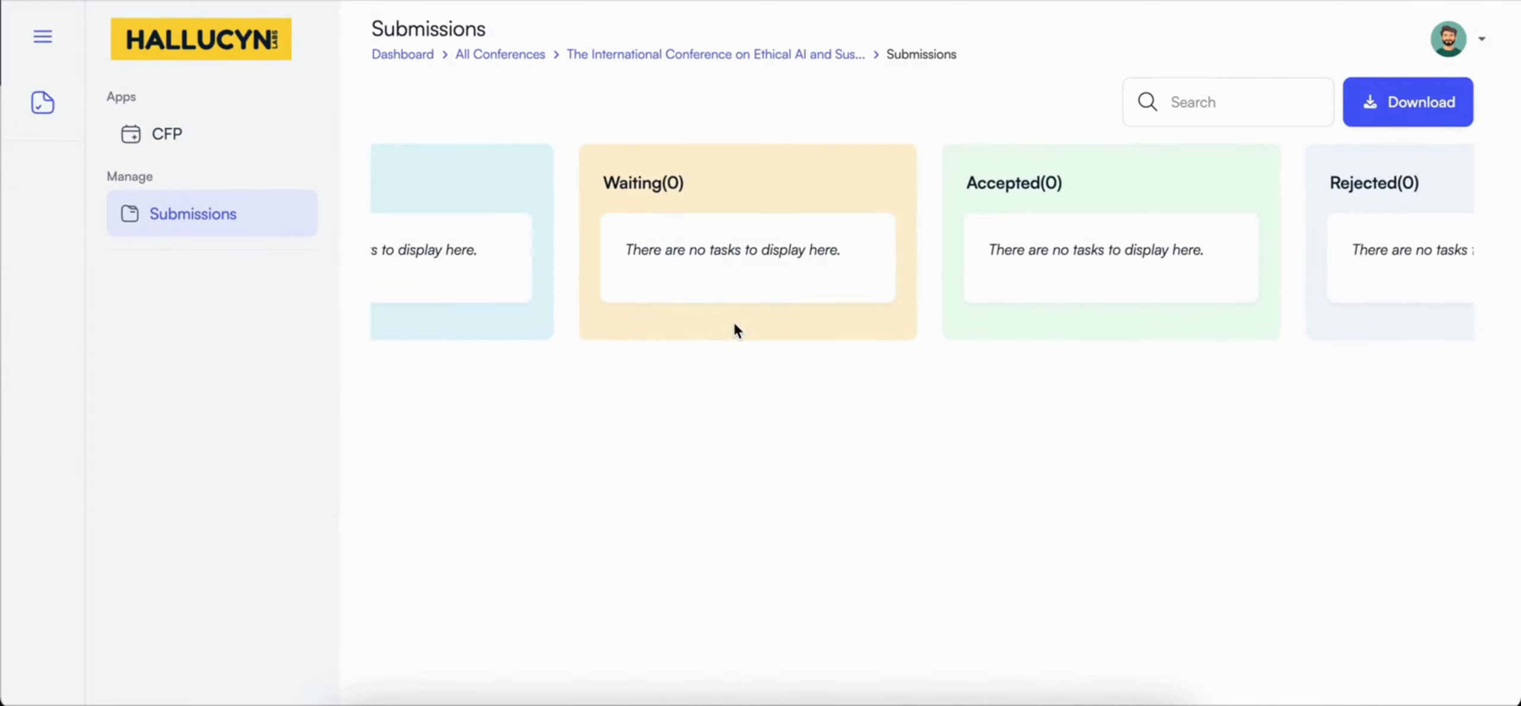
pyautogui.hscroll(1, 735, 322)
pyautogui.hscroll(4, 734, 326)
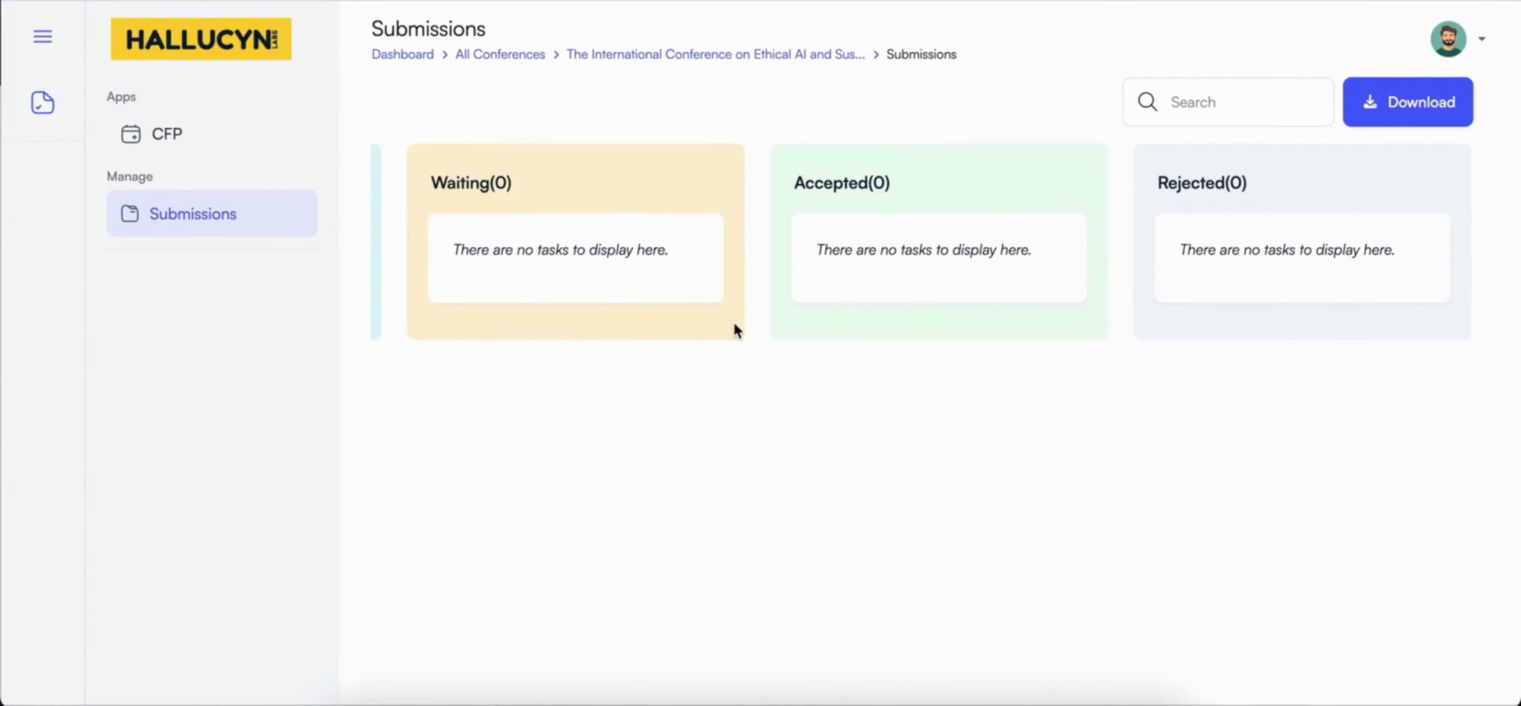
pyautogui.hscroll(-10, 687, 304)
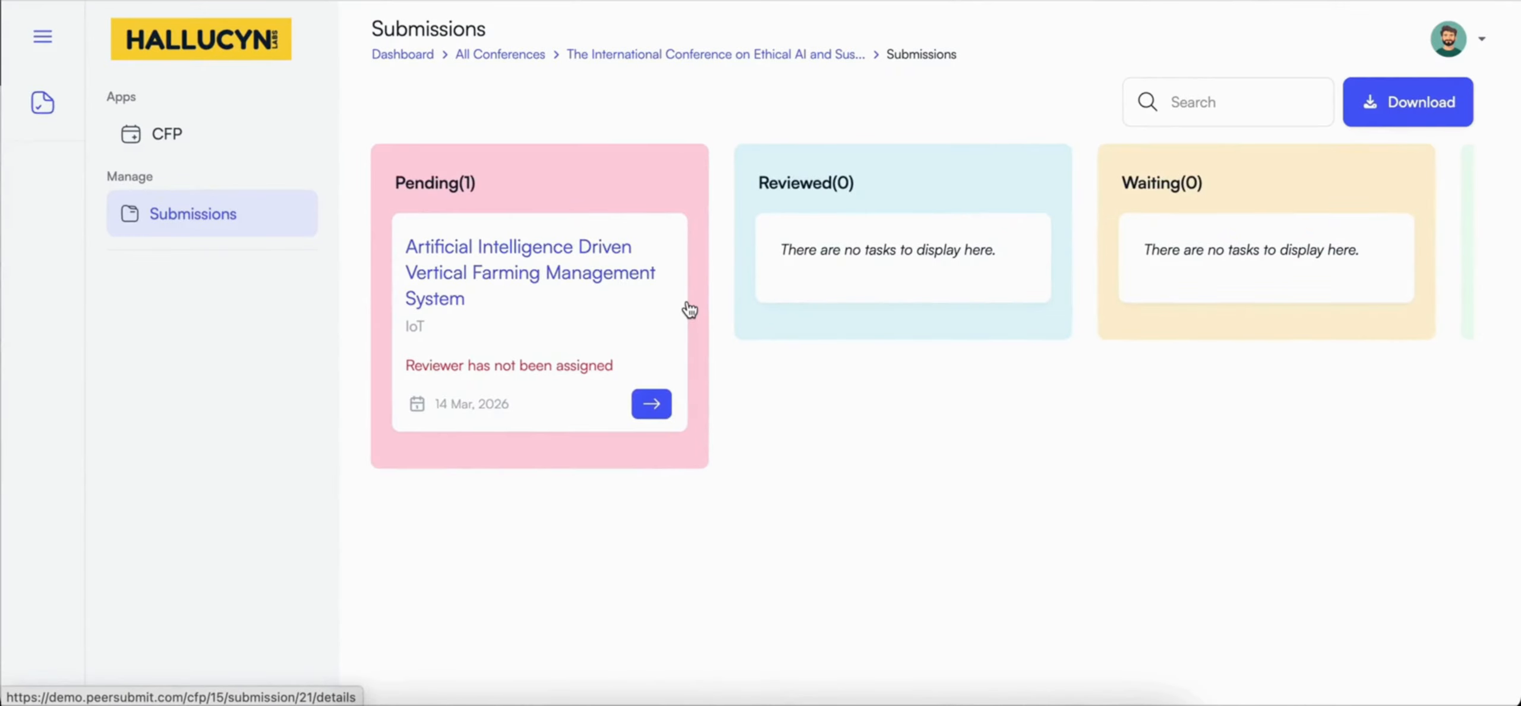
# Step: Open the pending vertical farming manuscript and examine its overview, including the abstract, keywords, submission track and revision section
pyautogui.click(651, 410)
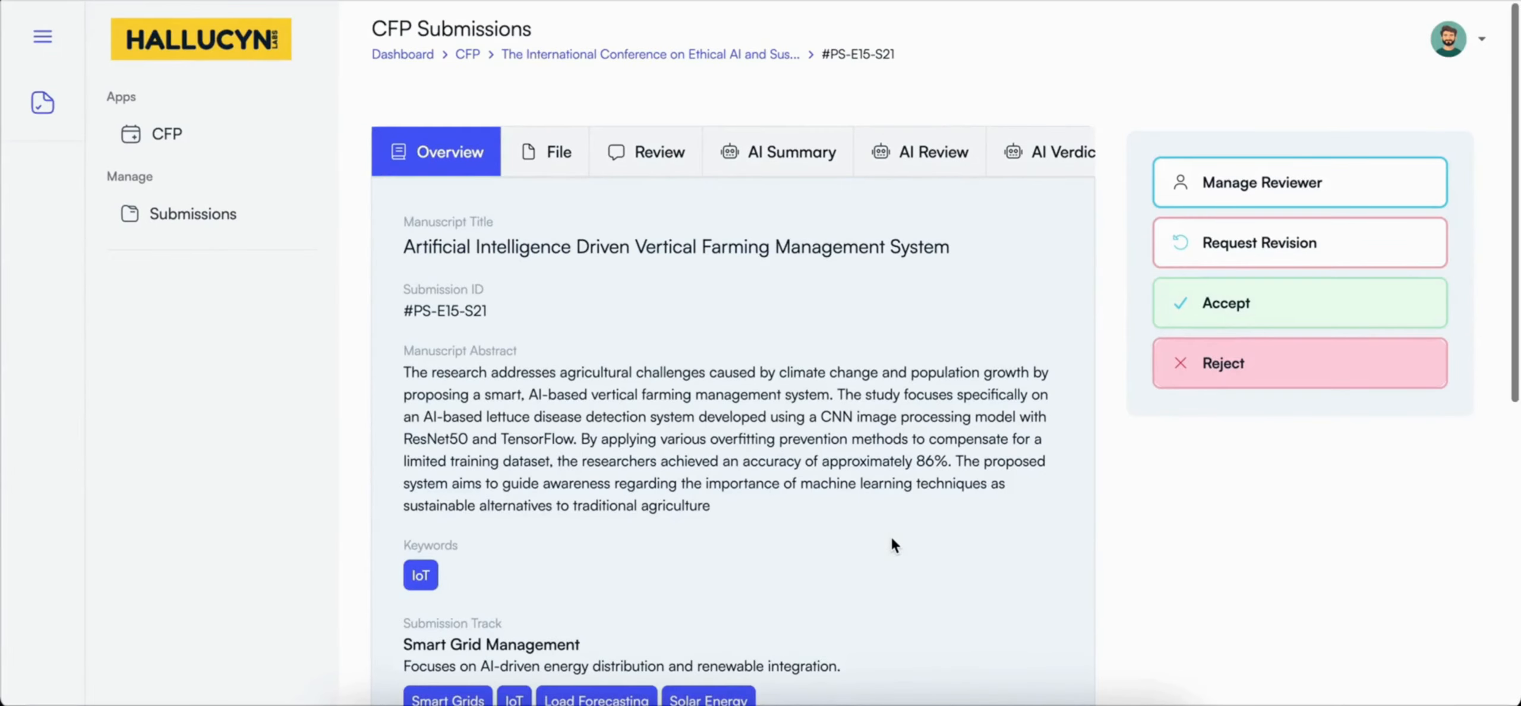
pyautogui.scroll(-1, 890, 535)
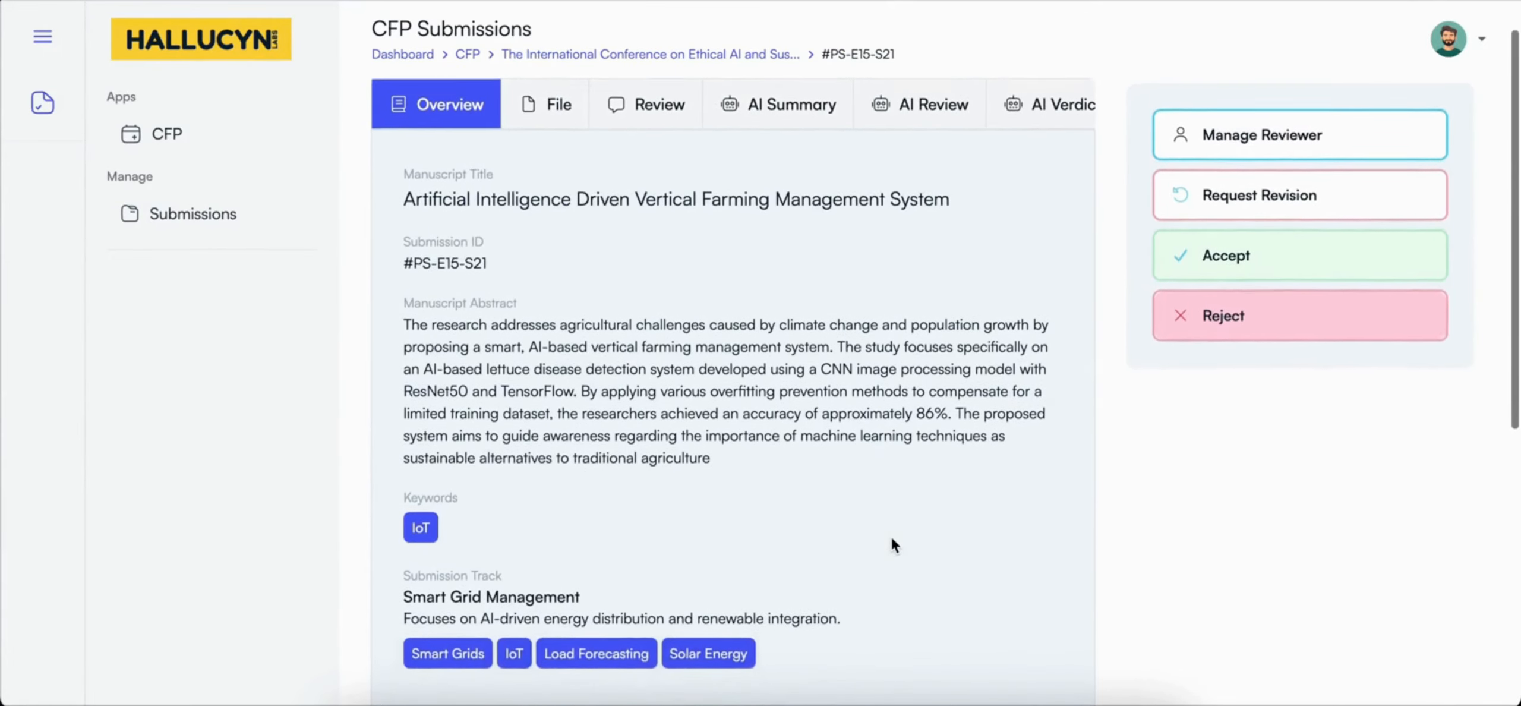
pyautogui.scroll(-1, 890, 535)
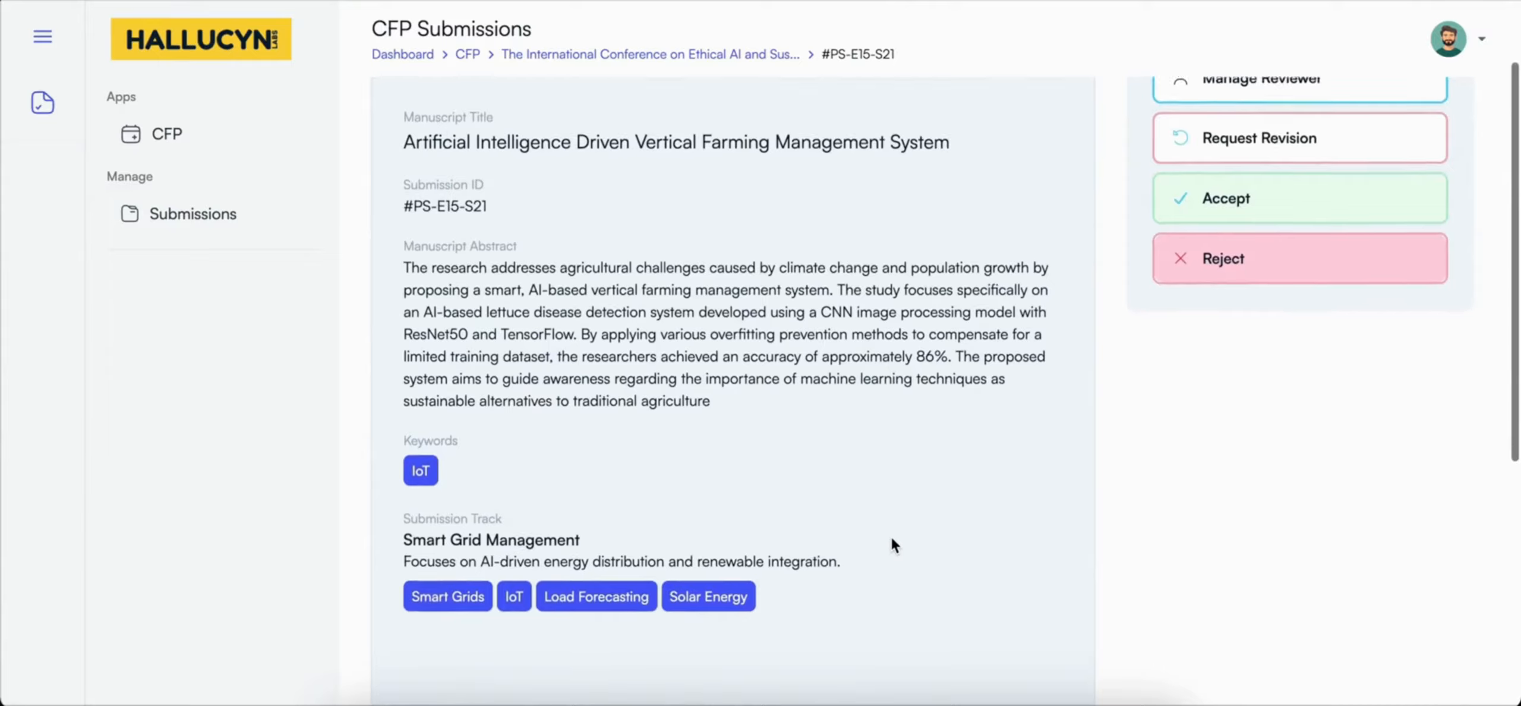
pyautogui.scroll(-2, 891, 542)
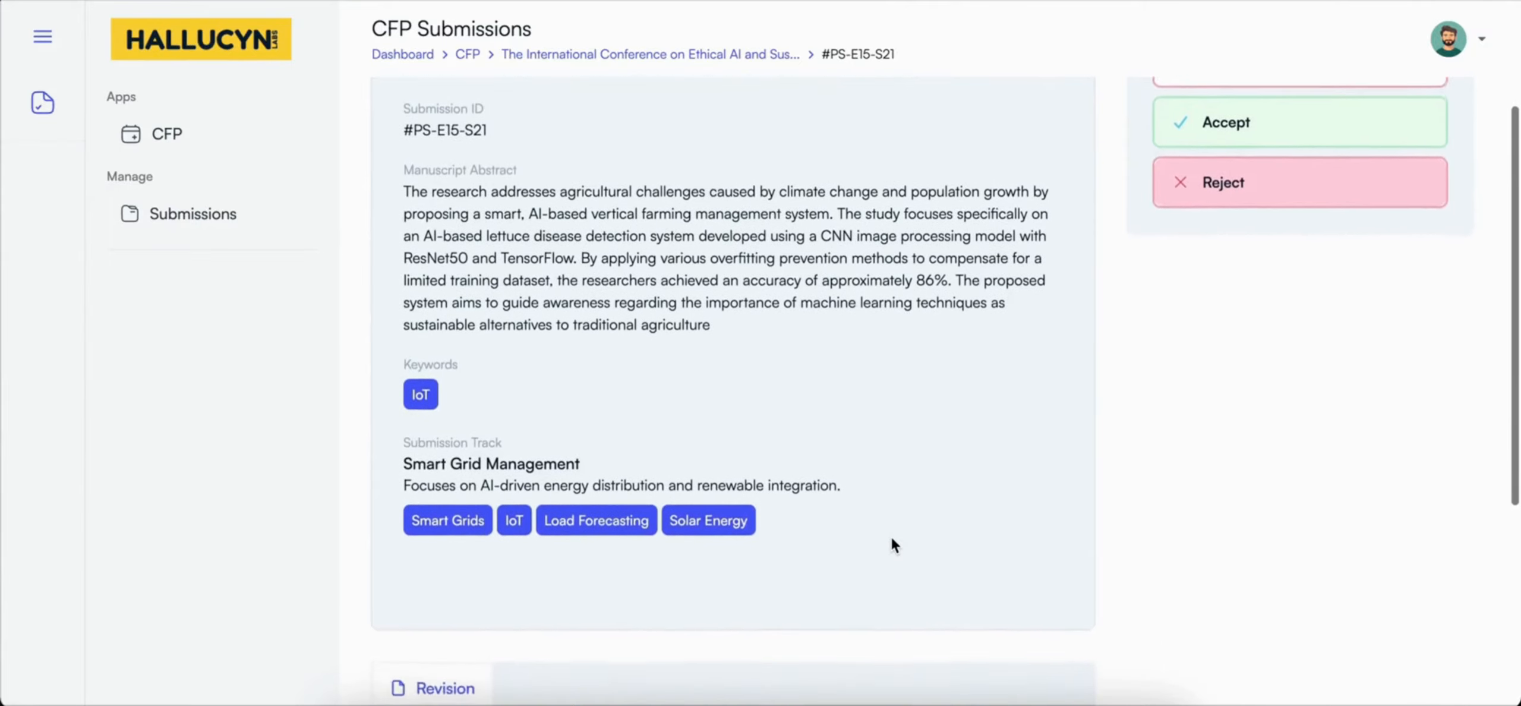
pyautogui.scroll(-1, 891, 542)
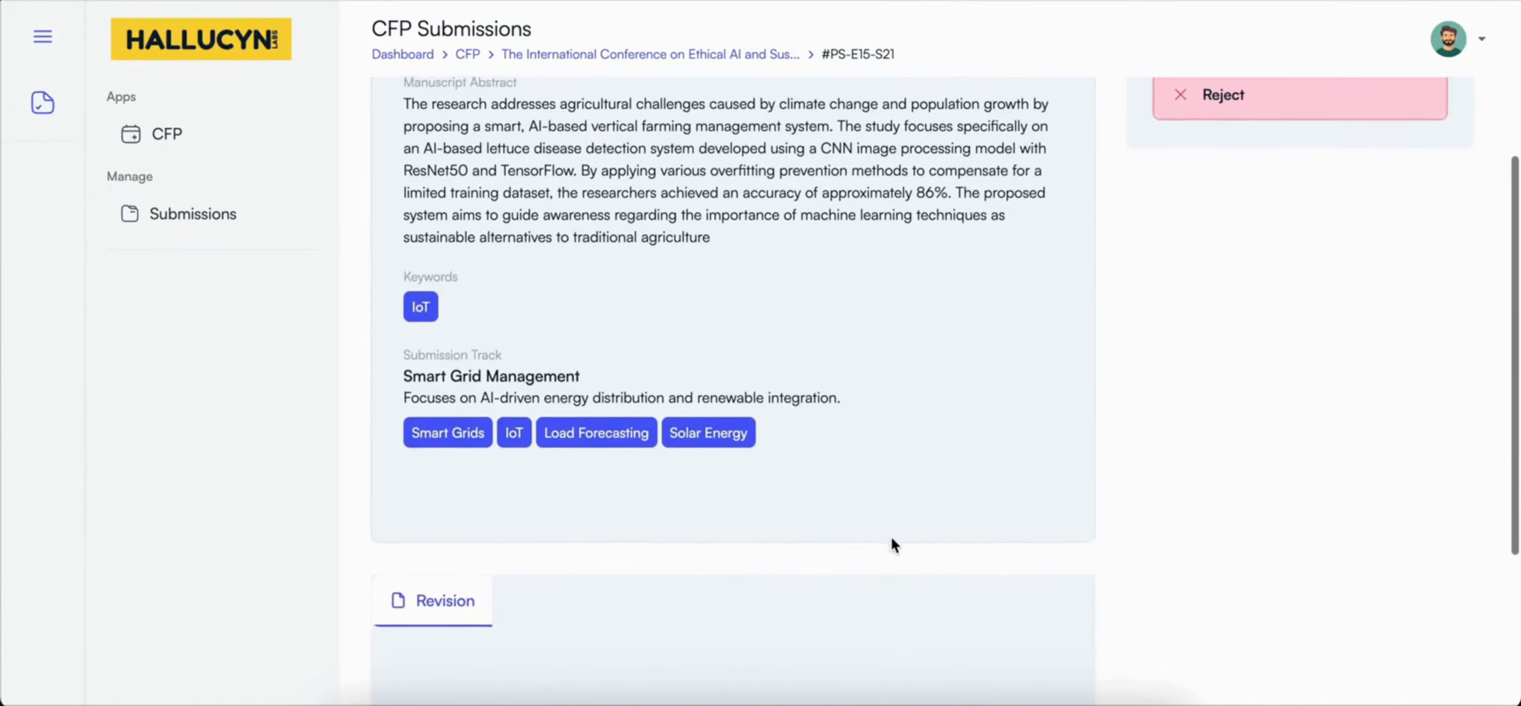
pyautogui.scroll(1, 892, 542)
pyautogui.scroll(5, 889, 533)
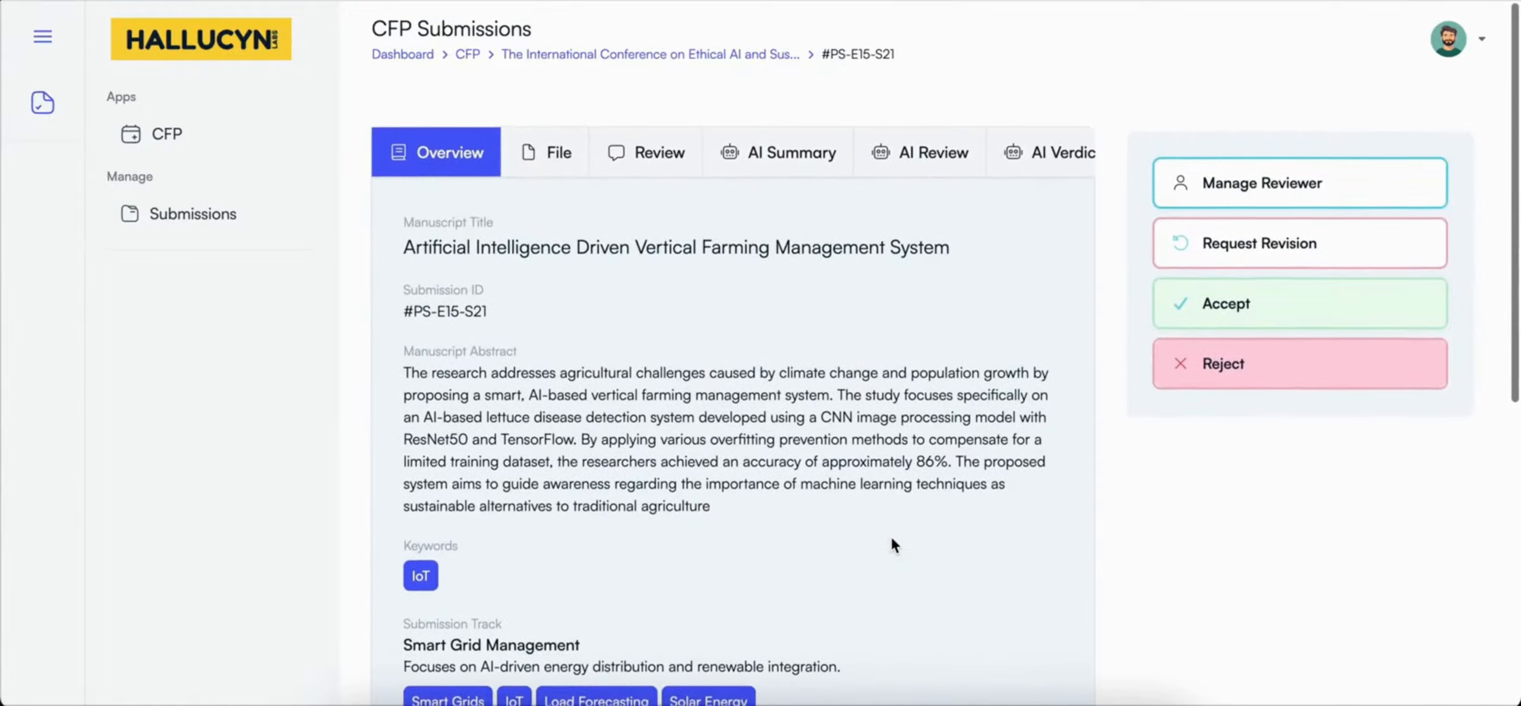
# Step: View the manuscript's submitted PDF file and look through its first page
pyautogui.click(550, 153)
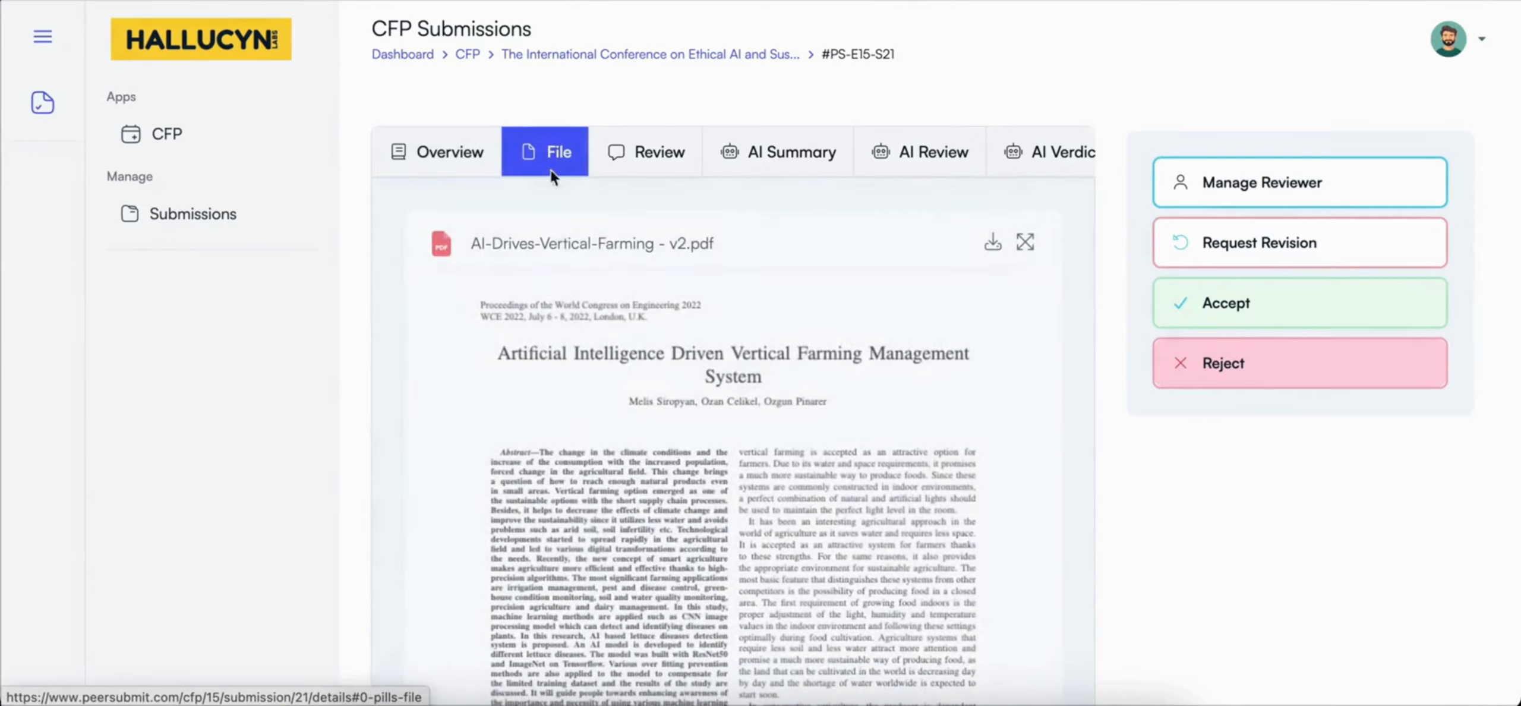
pyautogui.scroll(-2, 572, 309)
pyautogui.scroll(-10, 574, 315)
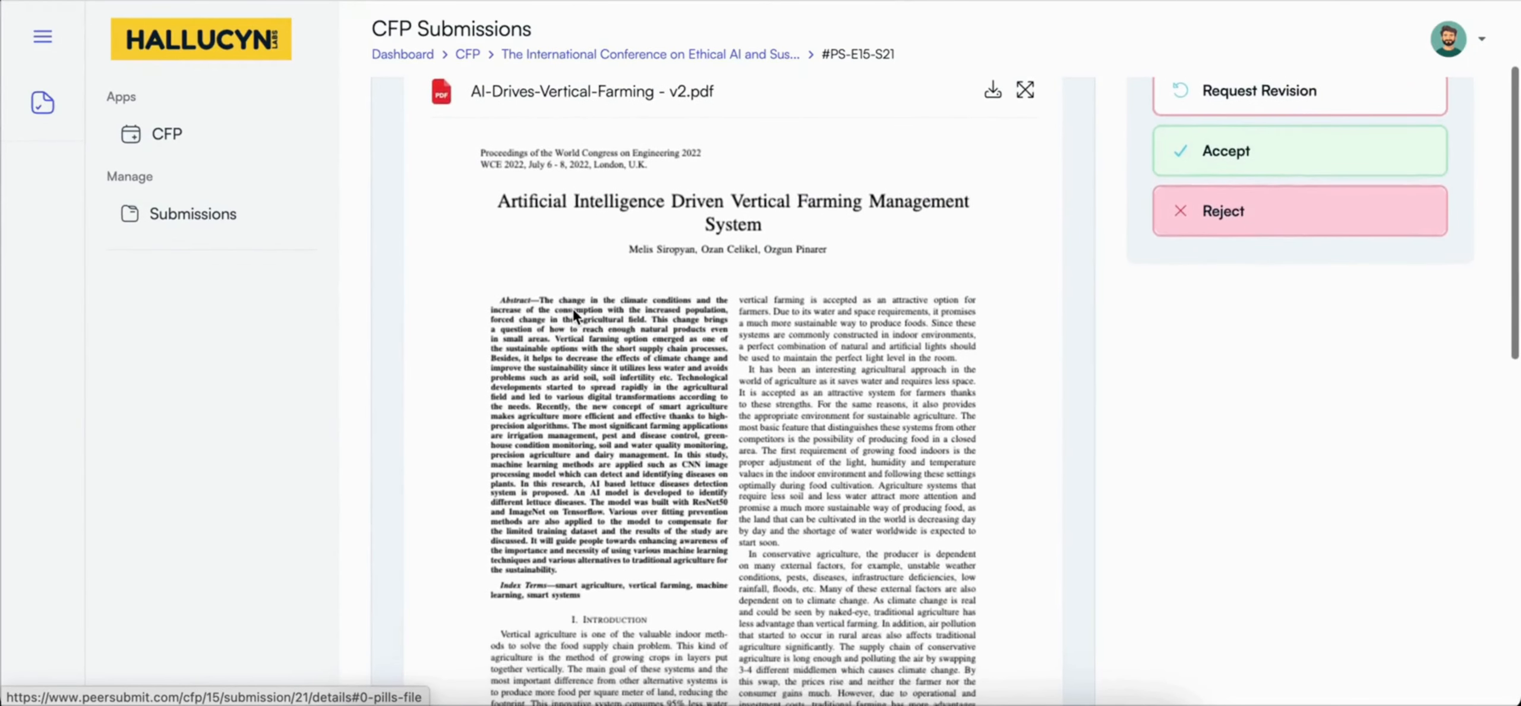
pyautogui.scroll(-3, 573, 309)
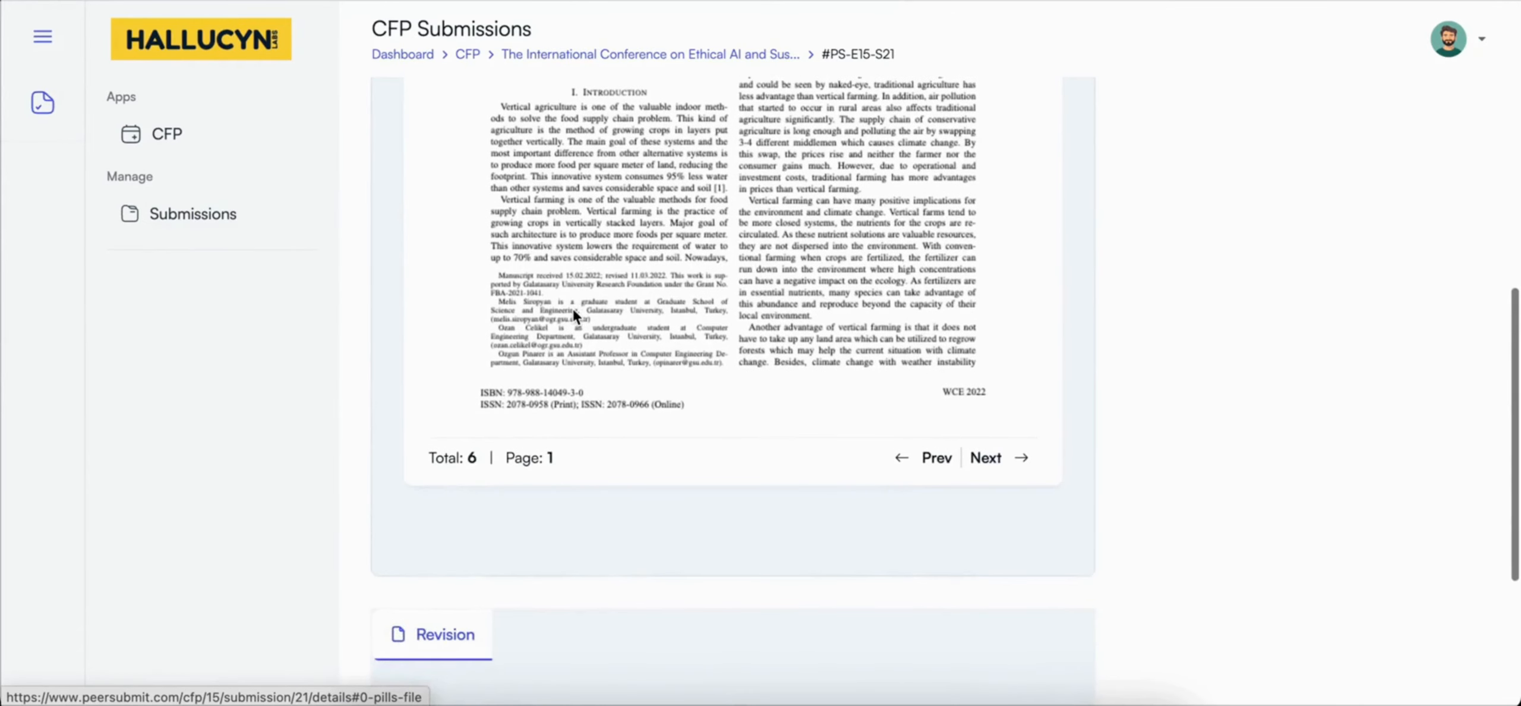
pyautogui.scroll(12, 573, 309)
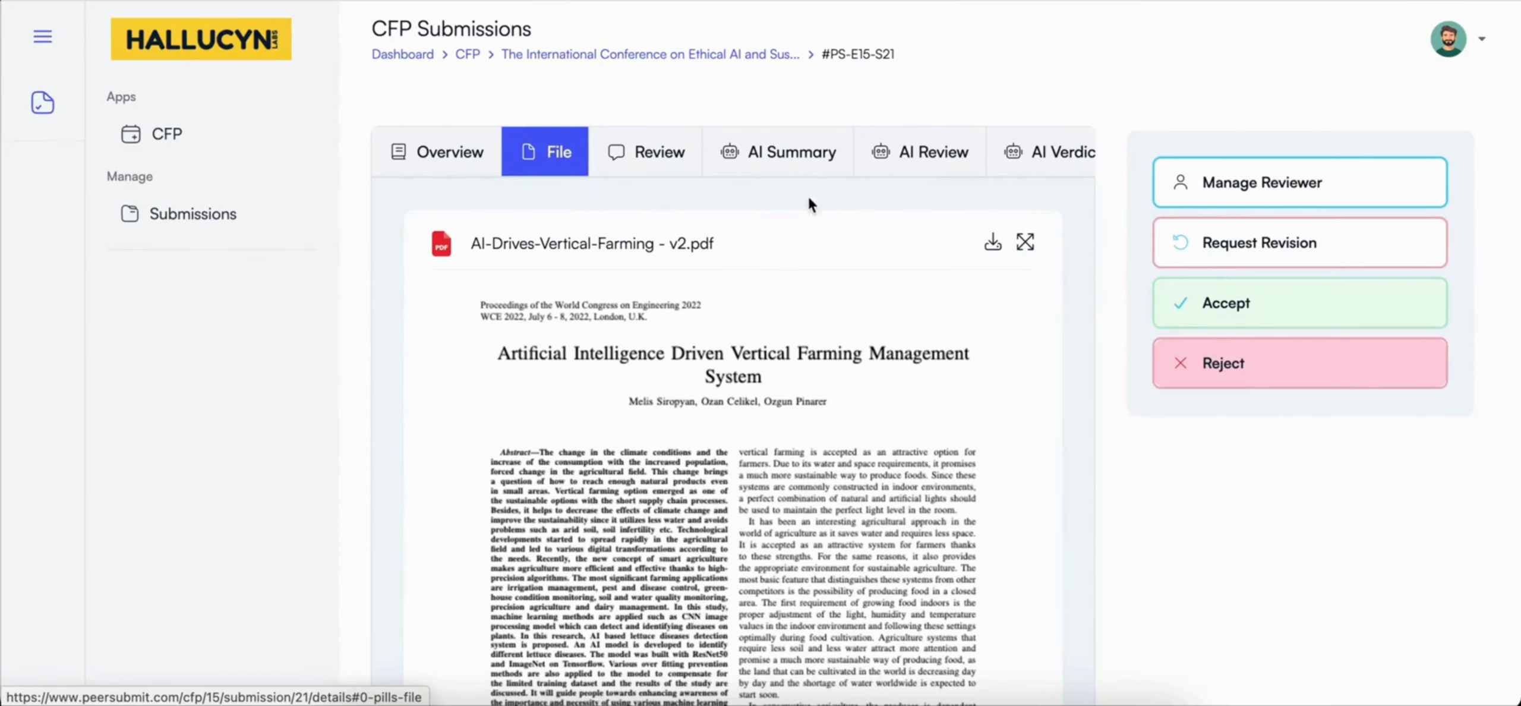
# Step: Read the manuscript's AI summary, covering the problem statement, methodology, key contributions, limitations and suggested keywords
pyautogui.click(790, 155)
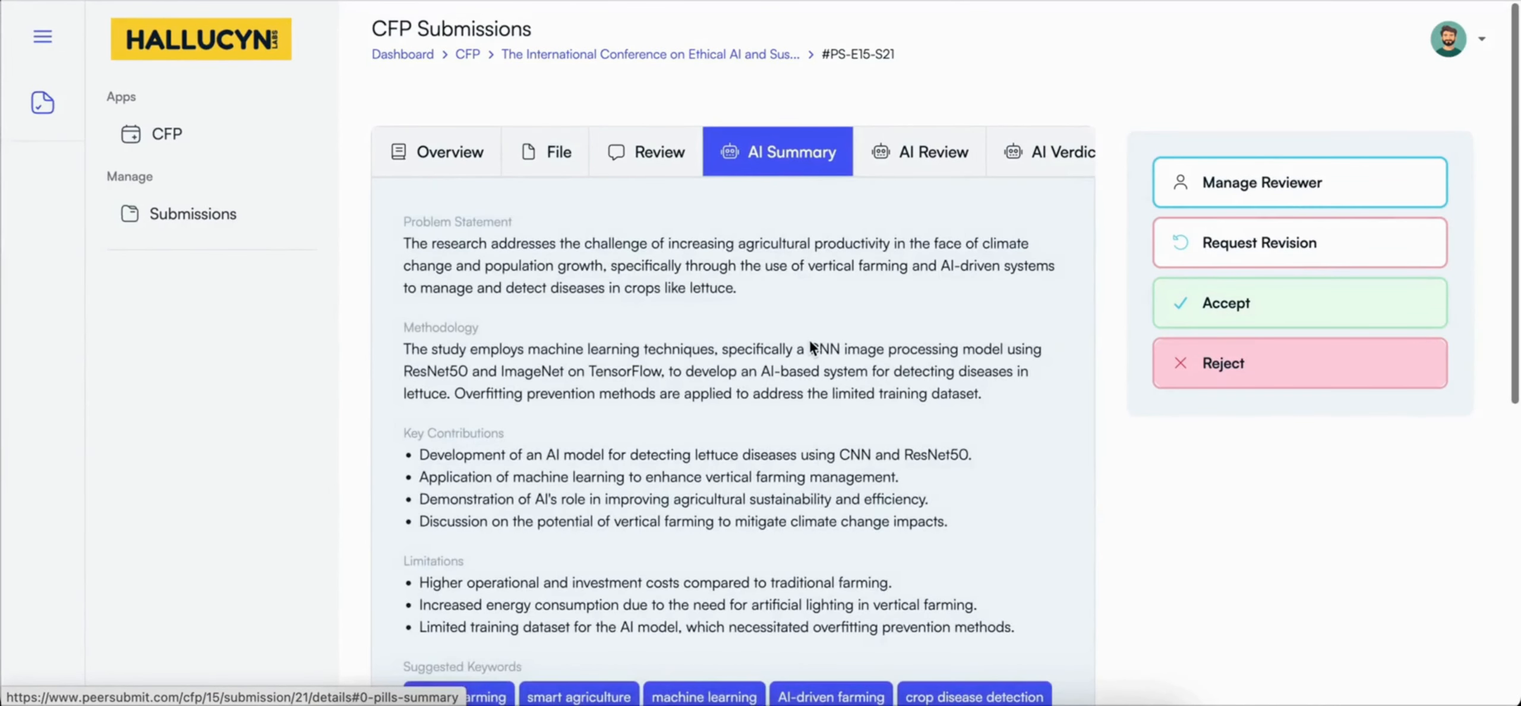
pyautogui.scroll(-2, 808, 428)
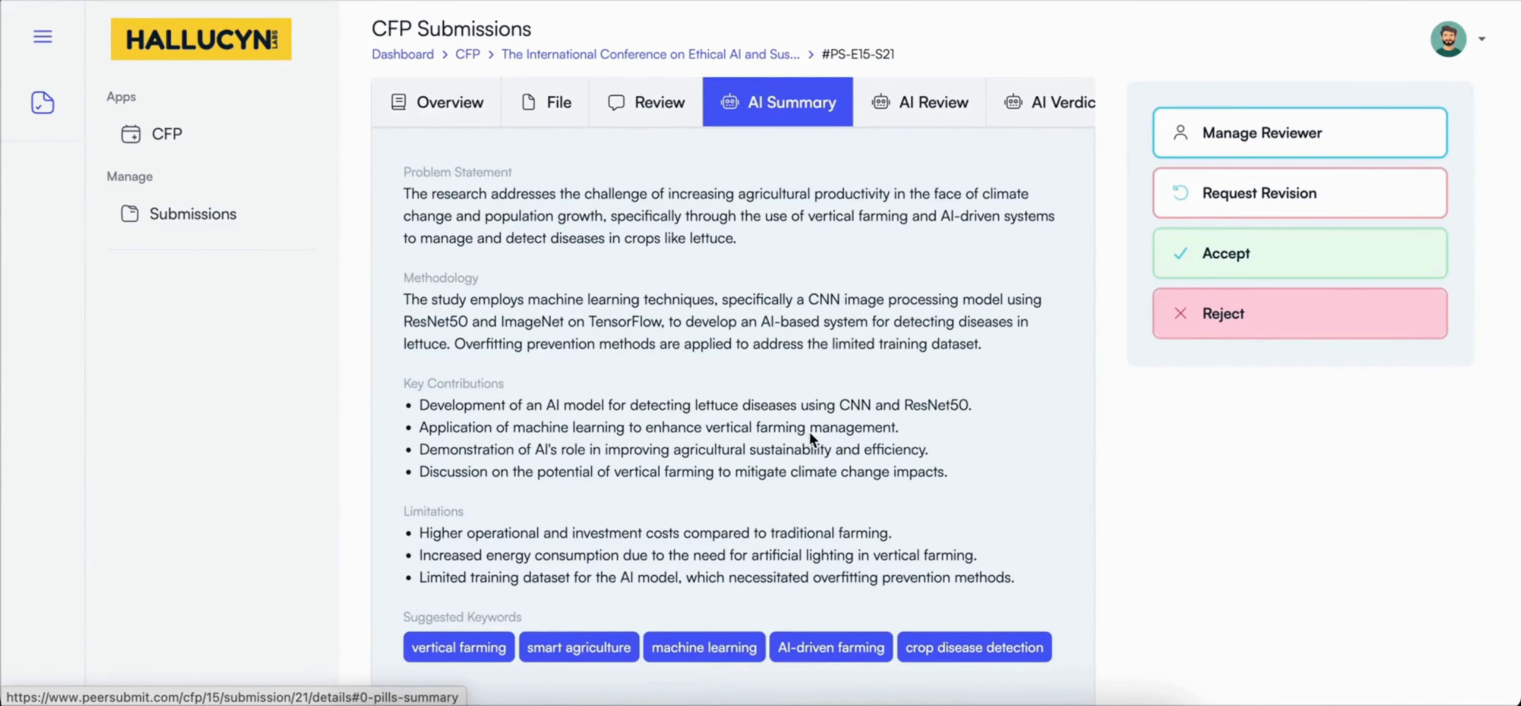
pyautogui.scroll(-1, 811, 433)
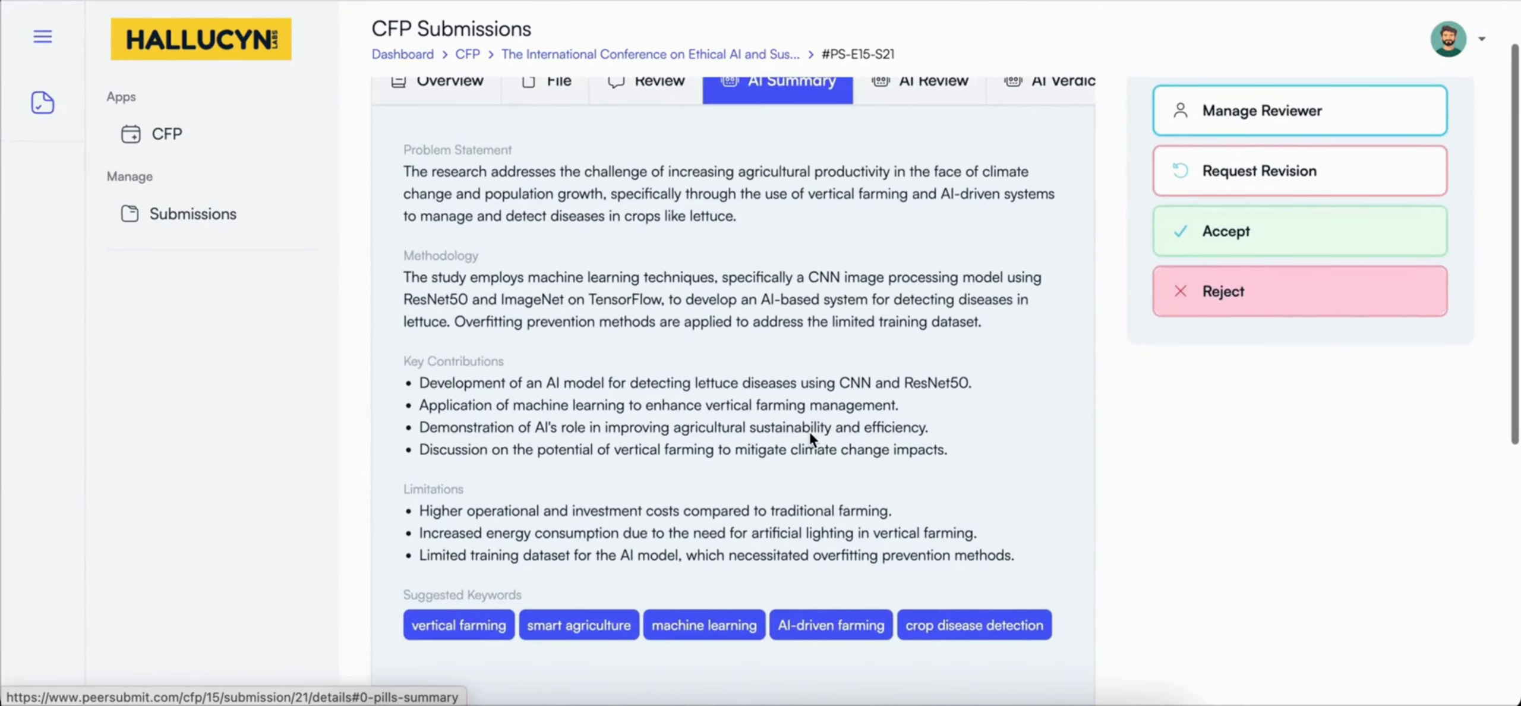
pyautogui.scroll(1, 811, 433)
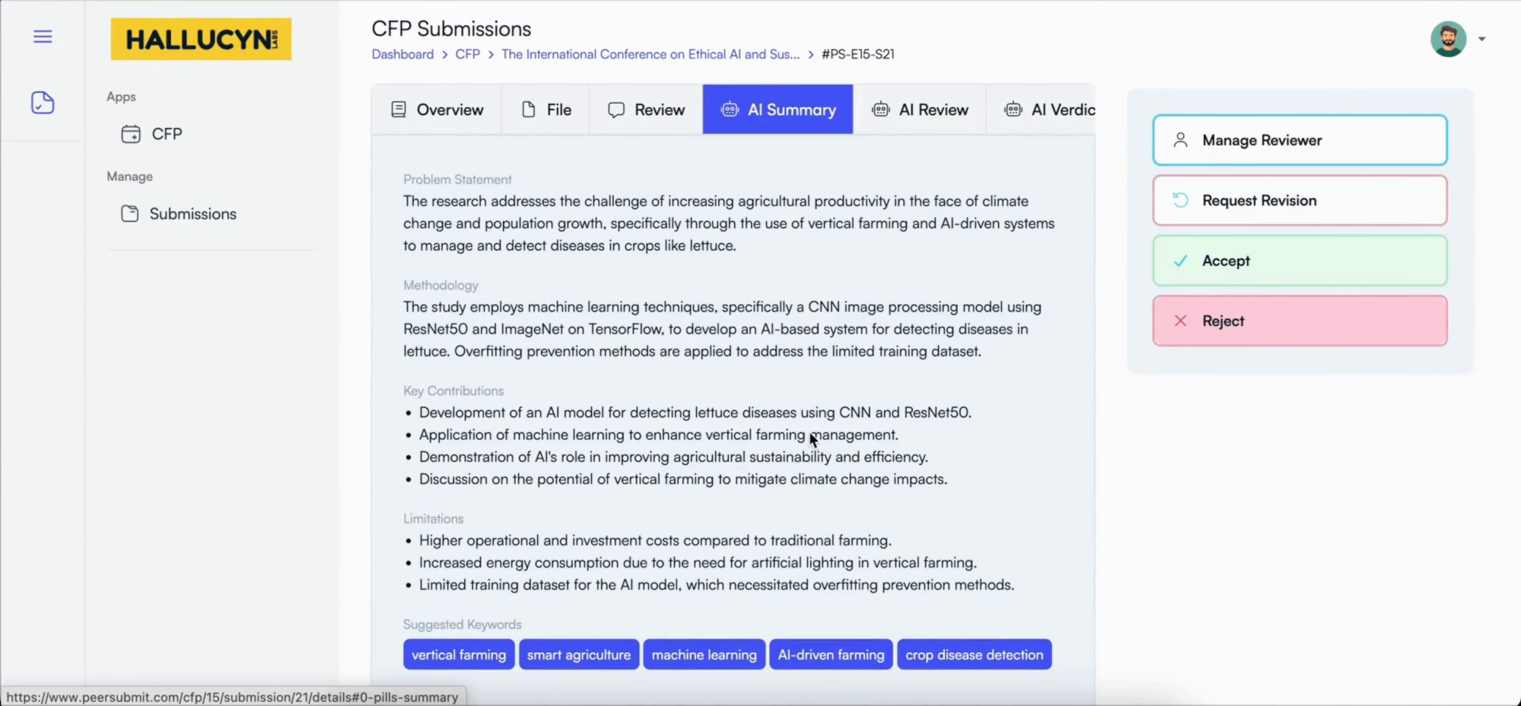
# Step: Read the manuscript's AI review, covering the criterion scores and evaluations, strengths, weaknesses, suggestions, overall summary and confidence level
pyautogui.click(908, 121)
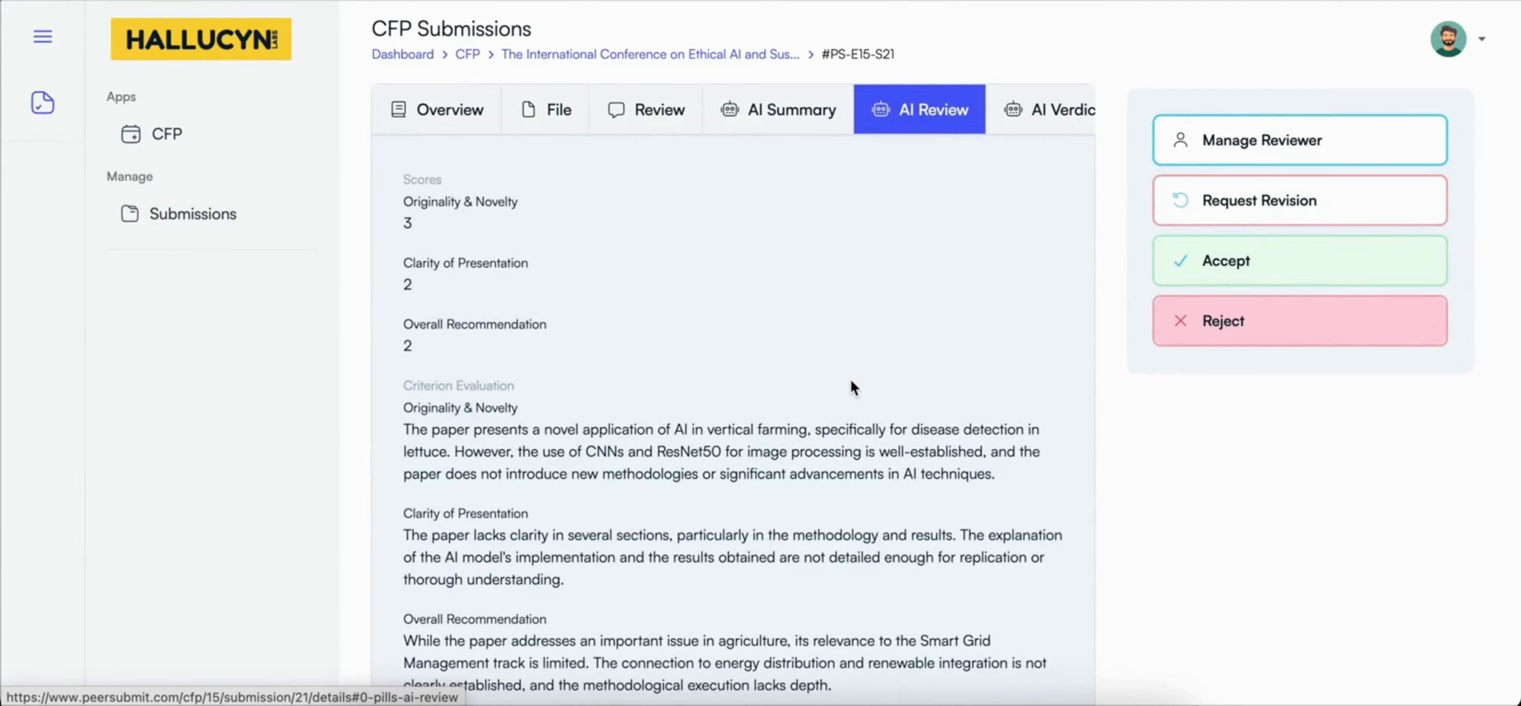
pyautogui.scroll(-1, 852, 388)
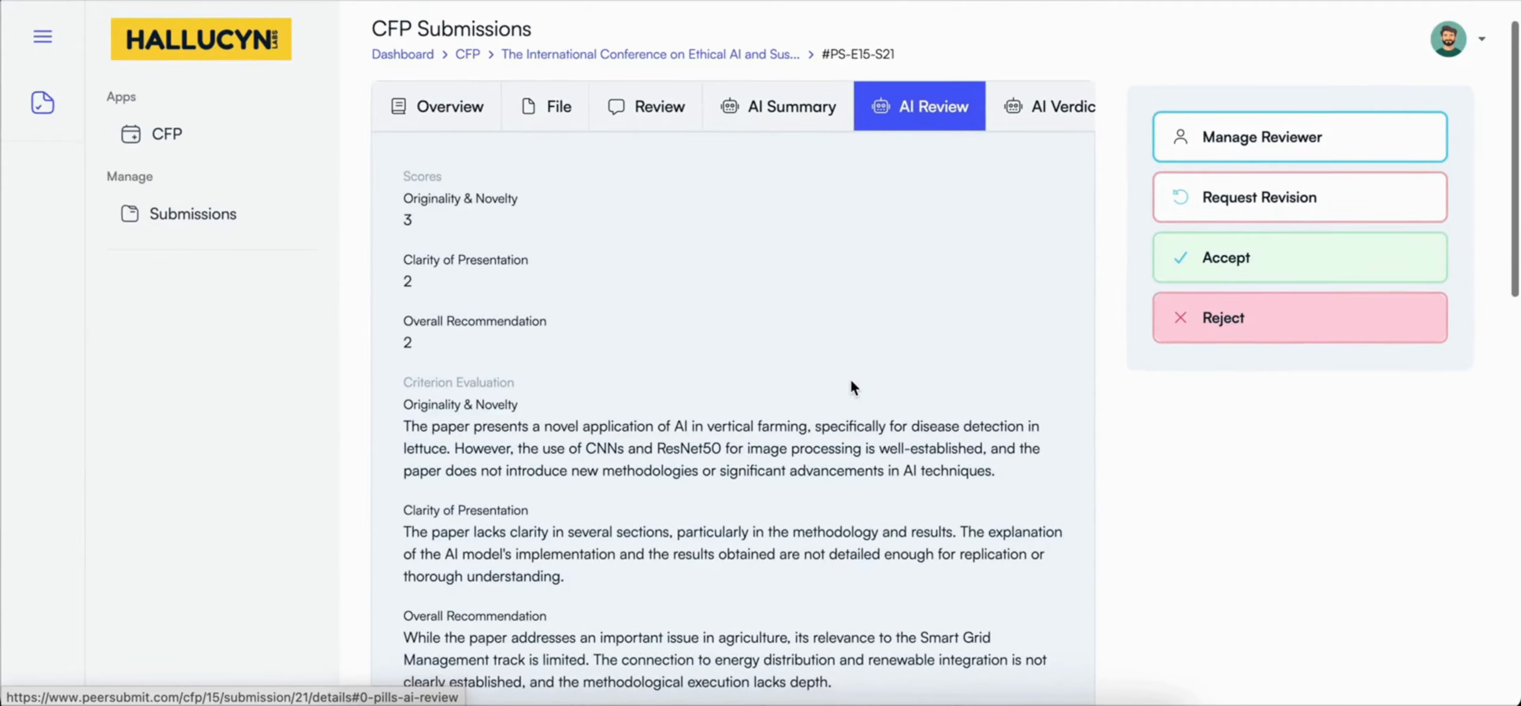
pyautogui.scroll(-1, 852, 385)
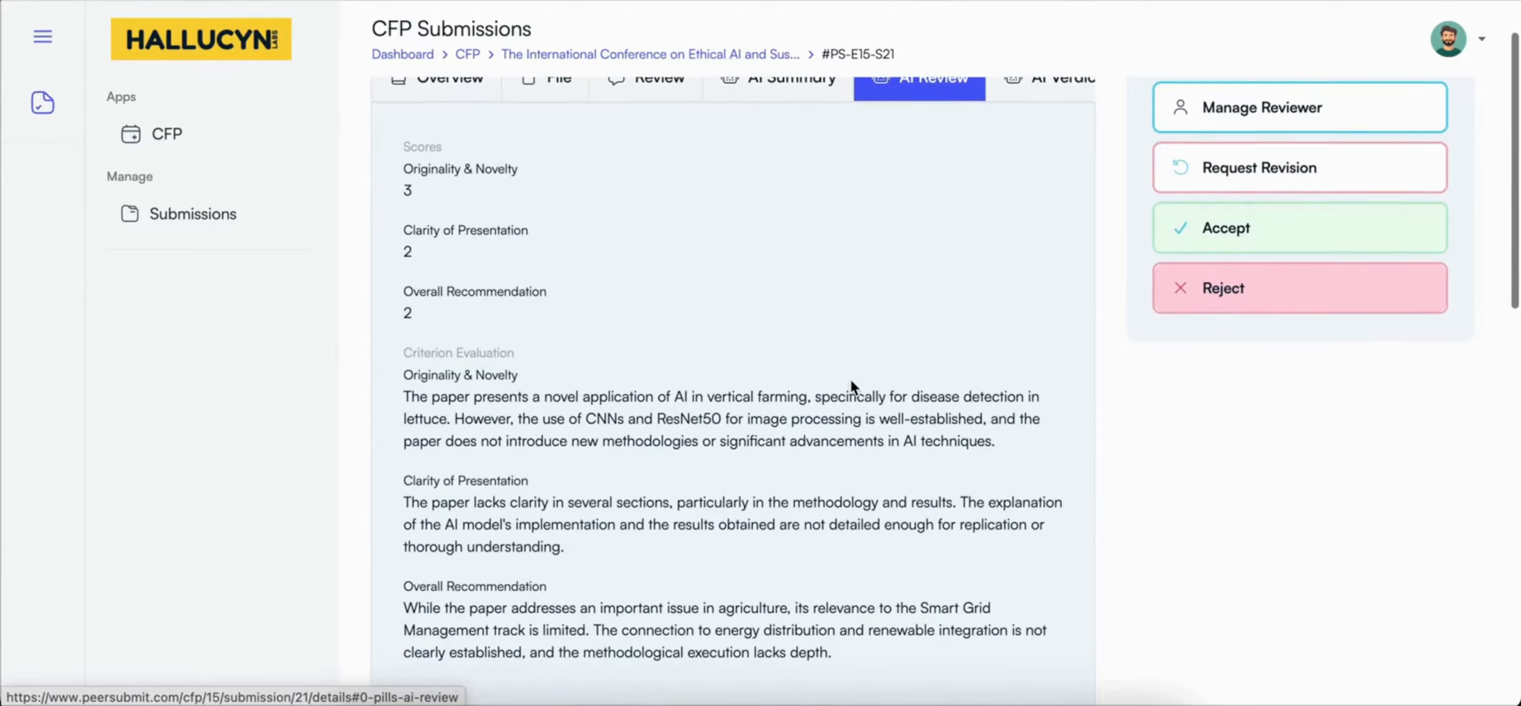
pyautogui.scroll(-3, 852, 385)
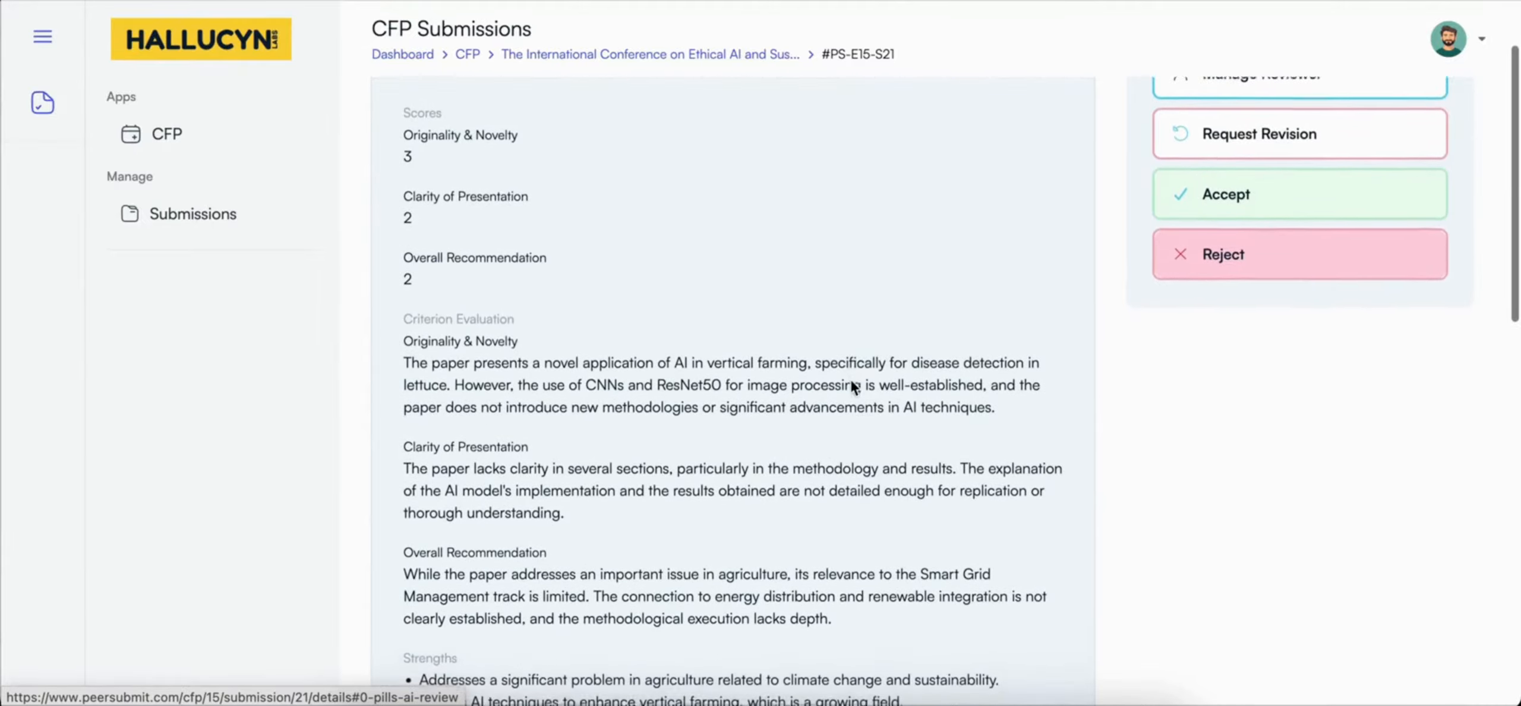
pyautogui.scroll(-6, 852, 387)
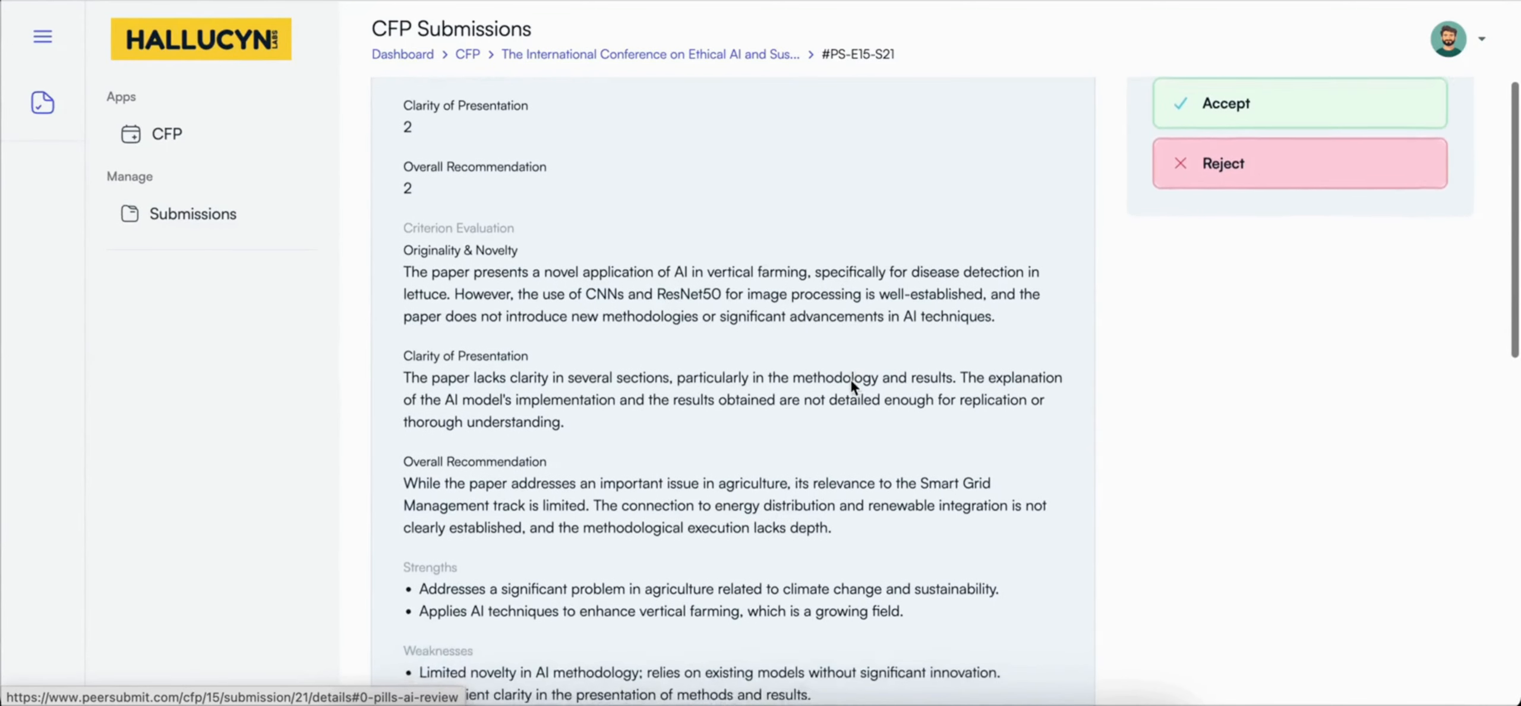
pyautogui.scroll(-6, 852, 386)
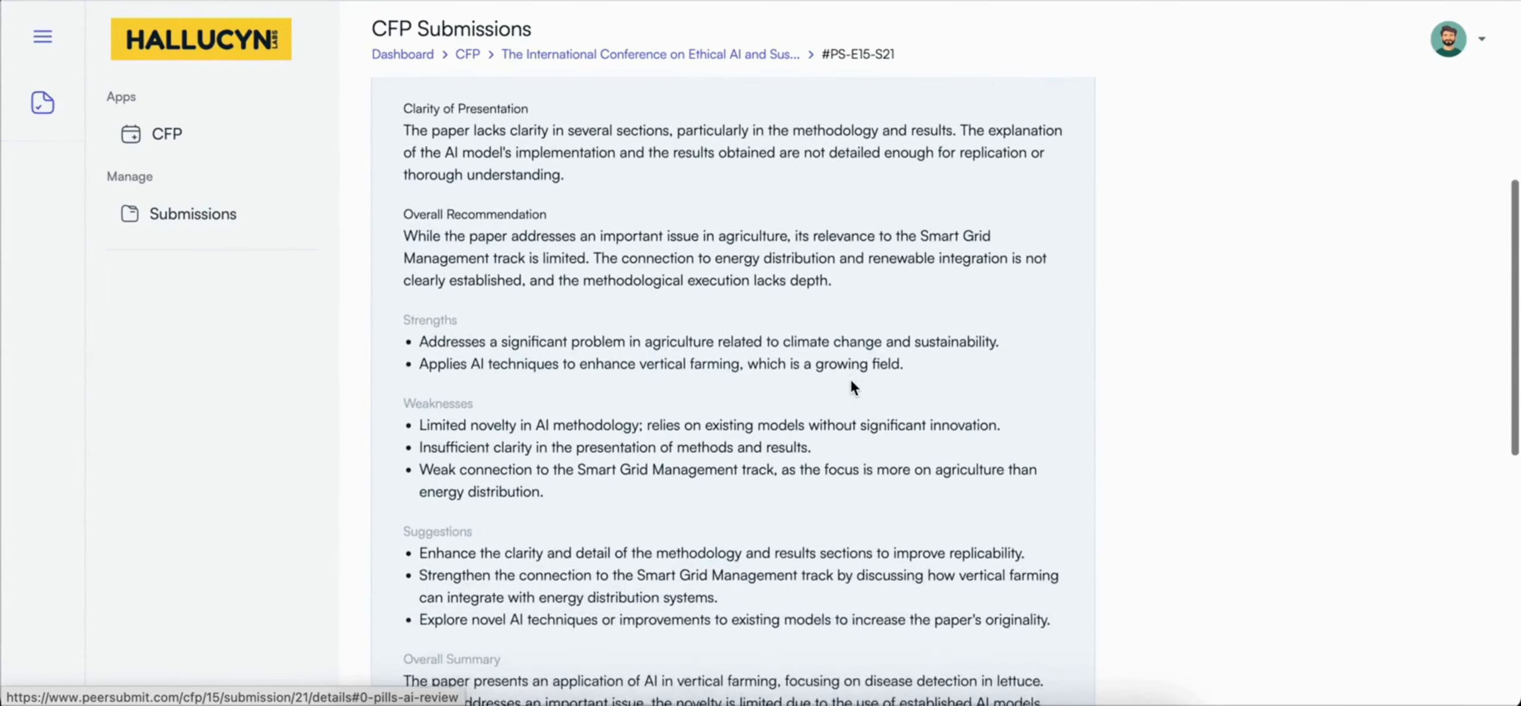
pyautogui.scroll(-4, 851, 383)
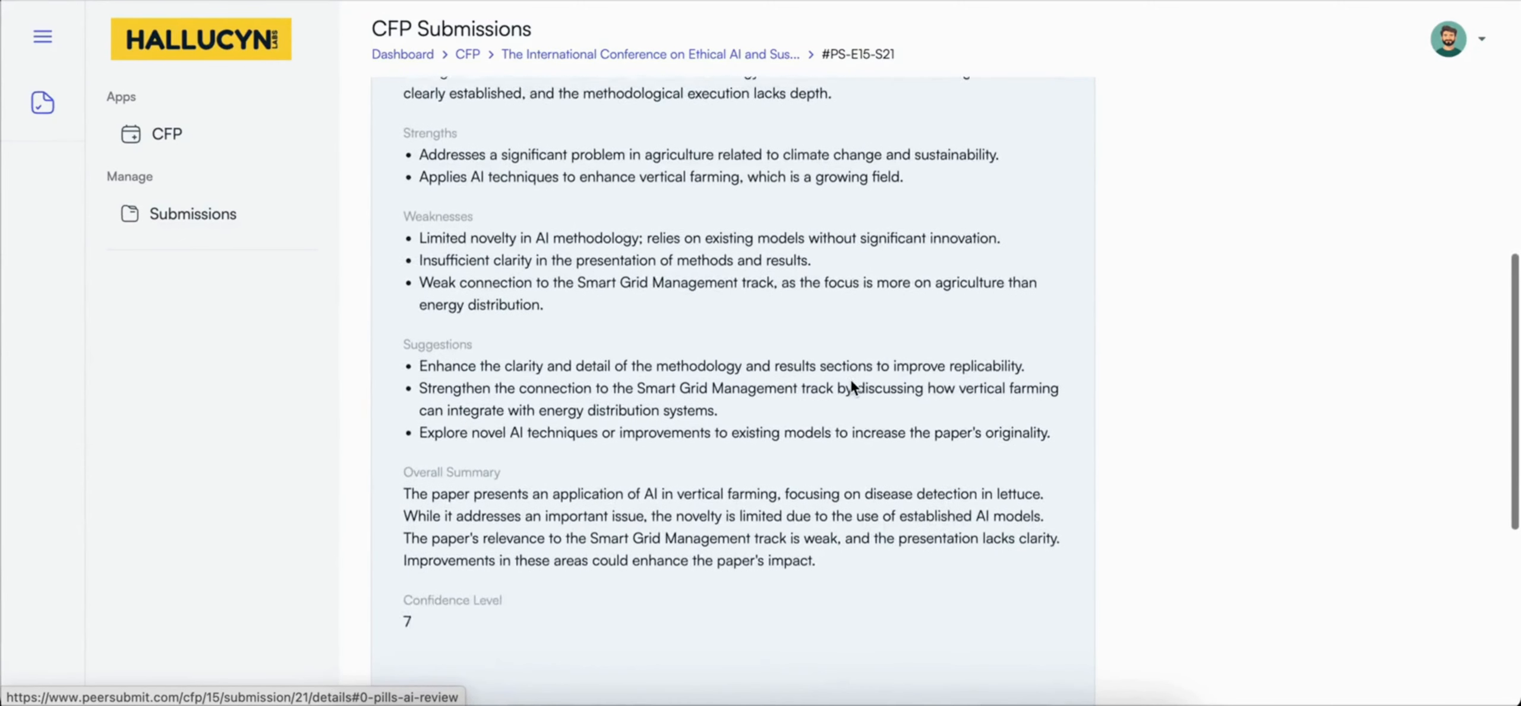
pyautogui.scroll(15, 851, 383)
pyautogui.scroll(4, 851, 380)
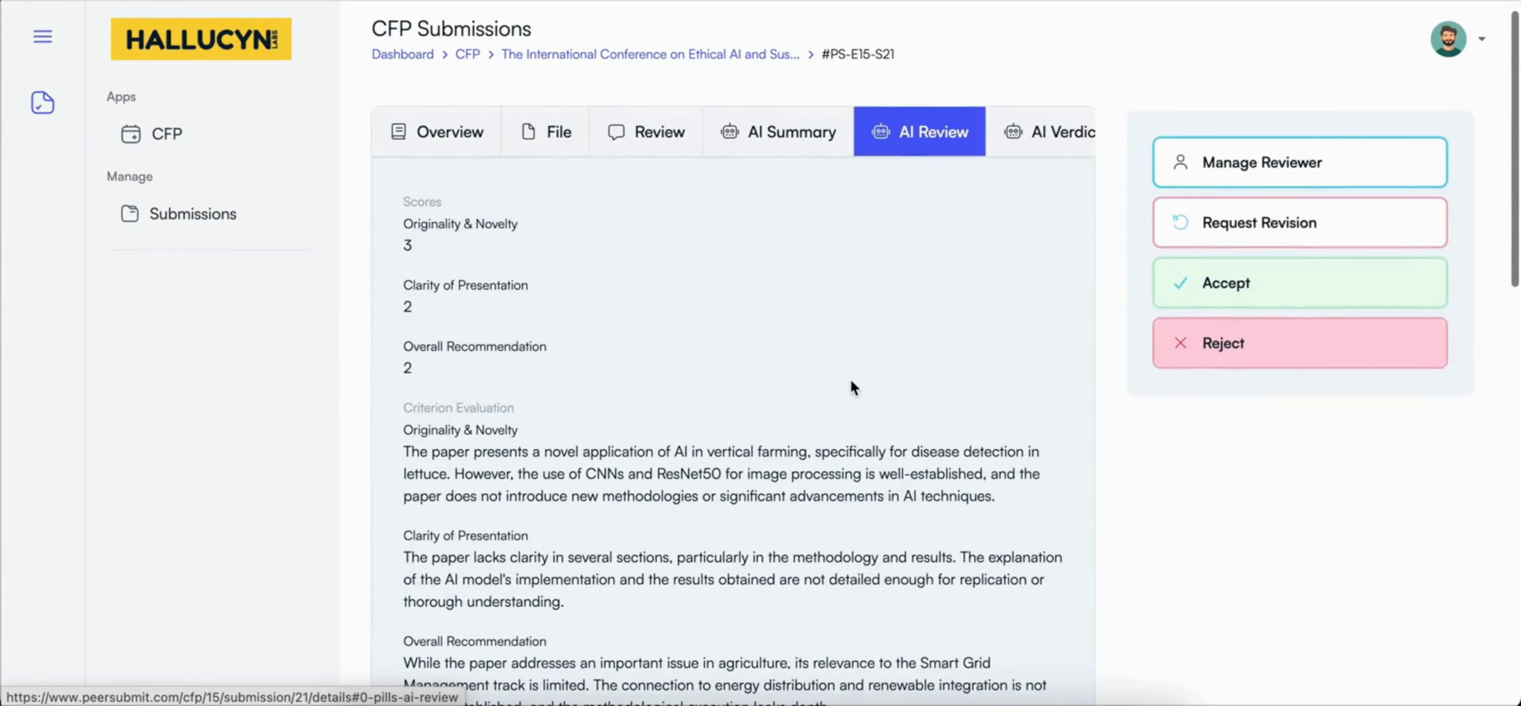
# Step: Read the manuscript's AI verdict, including the final verdict, confidence level and verdict summary
pyautogui.hscroll(1, 967, 147)
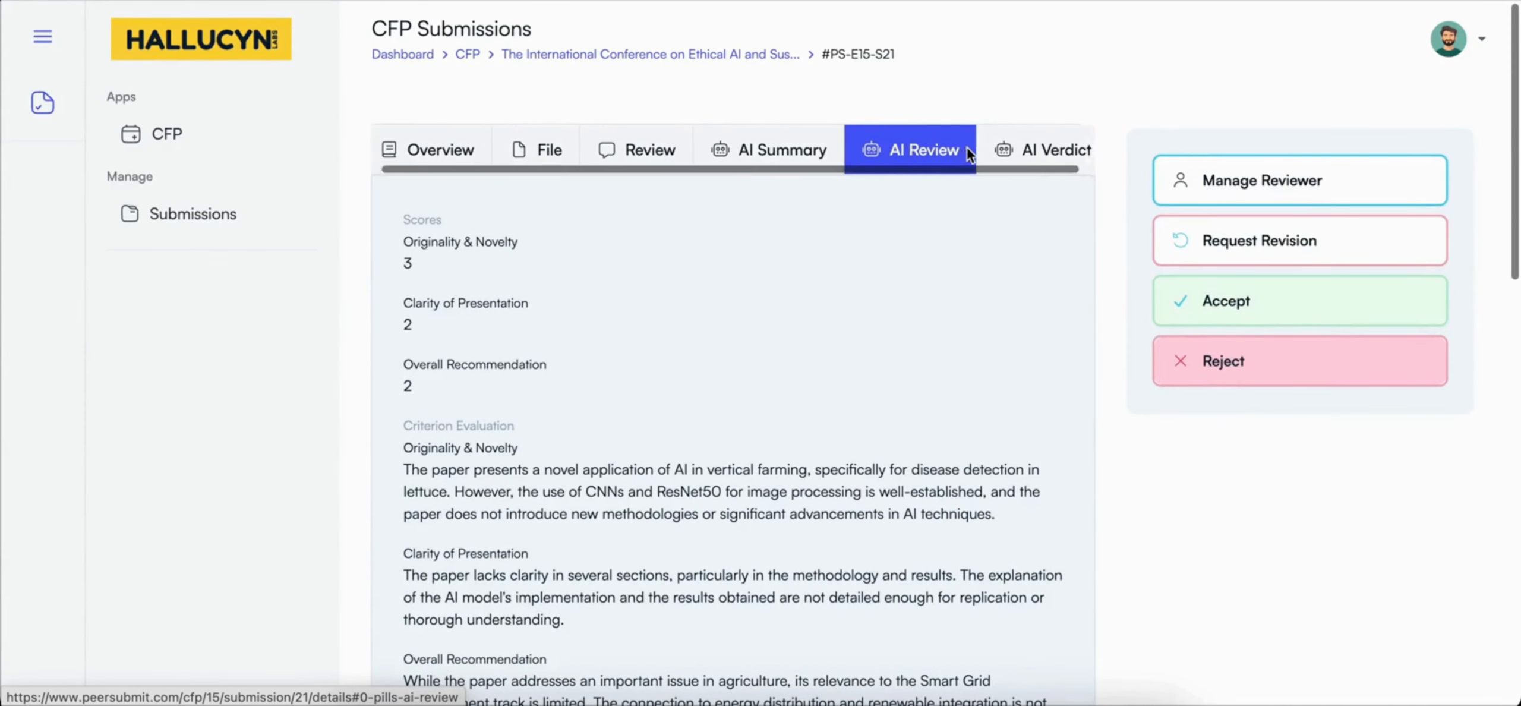
pyautogui.click(1018, 150)
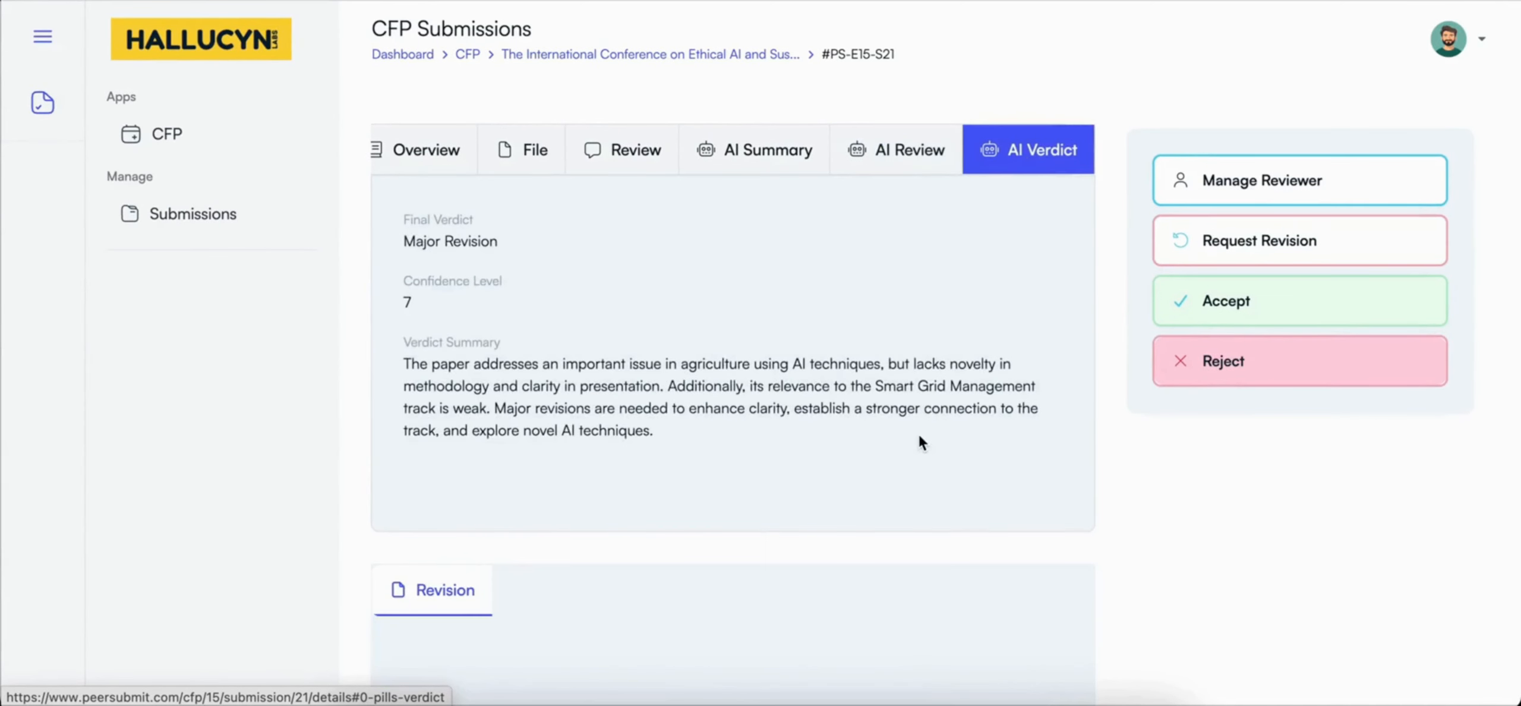
pyautogui.scroll(1, 919, 436)
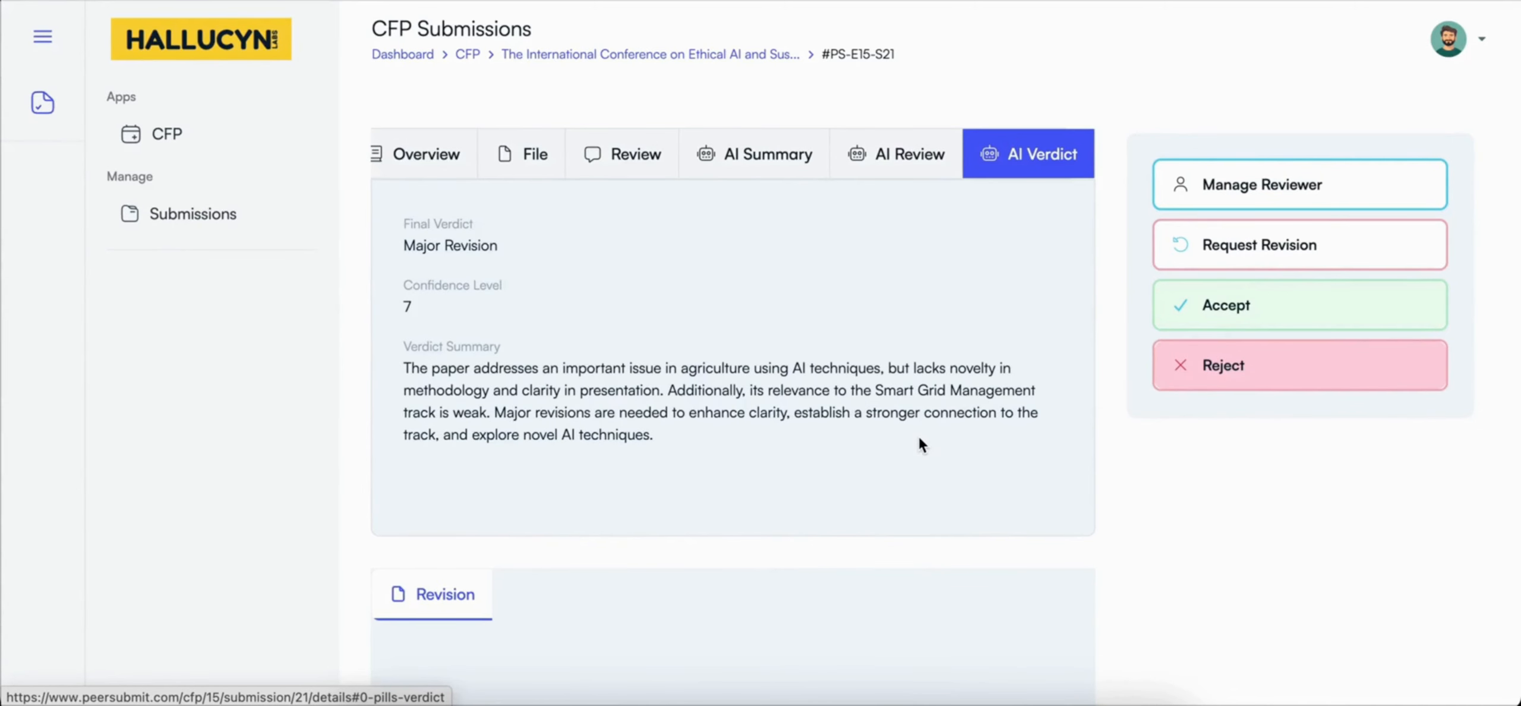
pyautogui.scroll(-1, 919, 438)
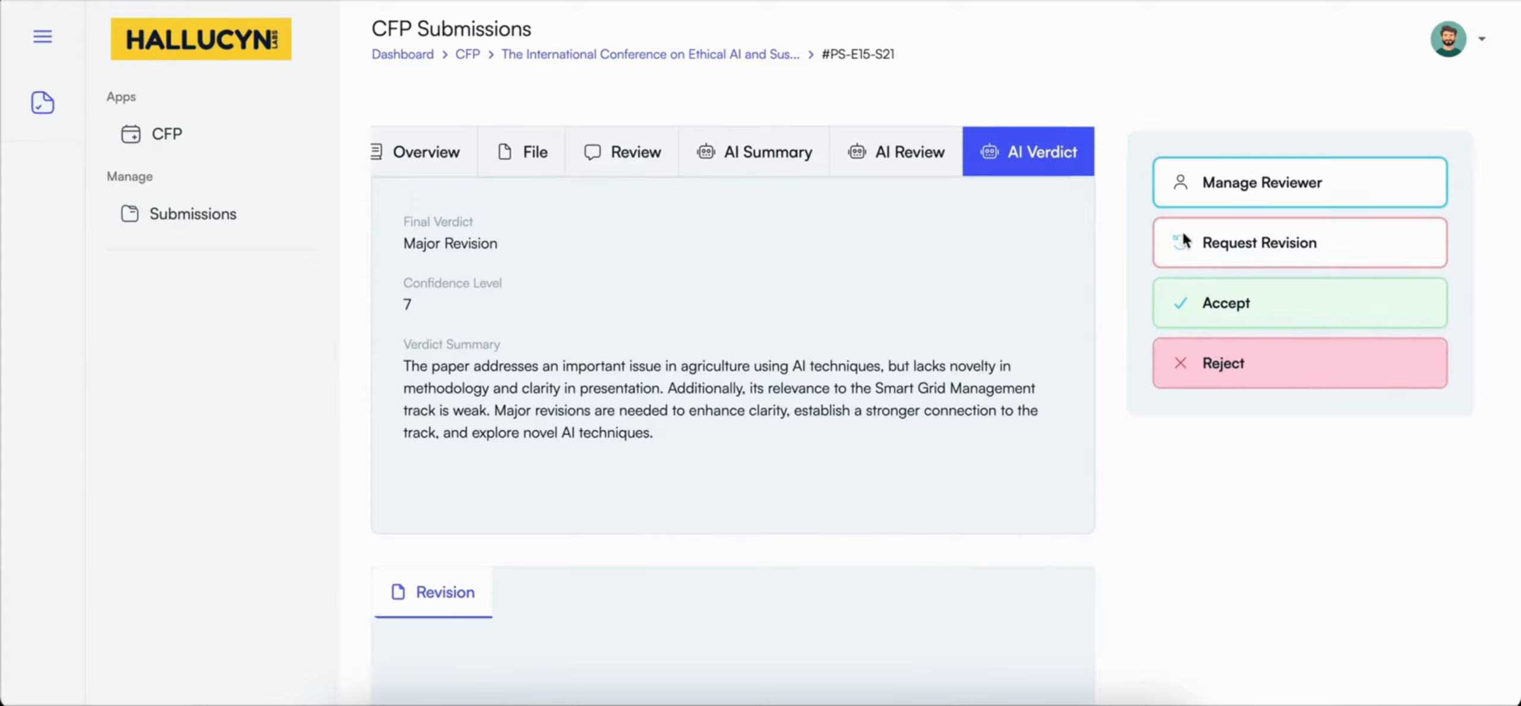
# Step: Assign the AI-recommended reviewer, the Principal Engineer from Global Tech Solutions, to the vertical farming manuscript
pyautogui.click(1222, 188)
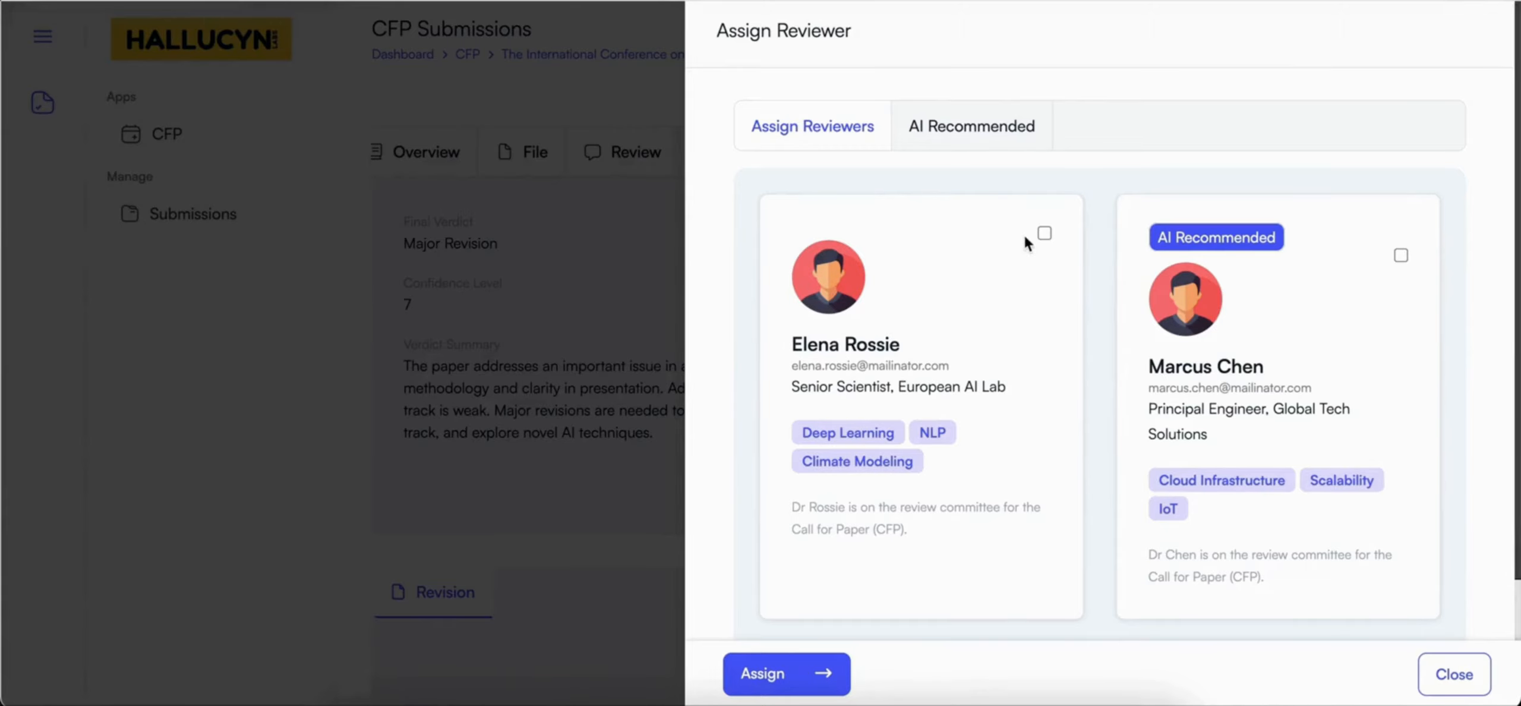
pyautogui.click(989, 127)
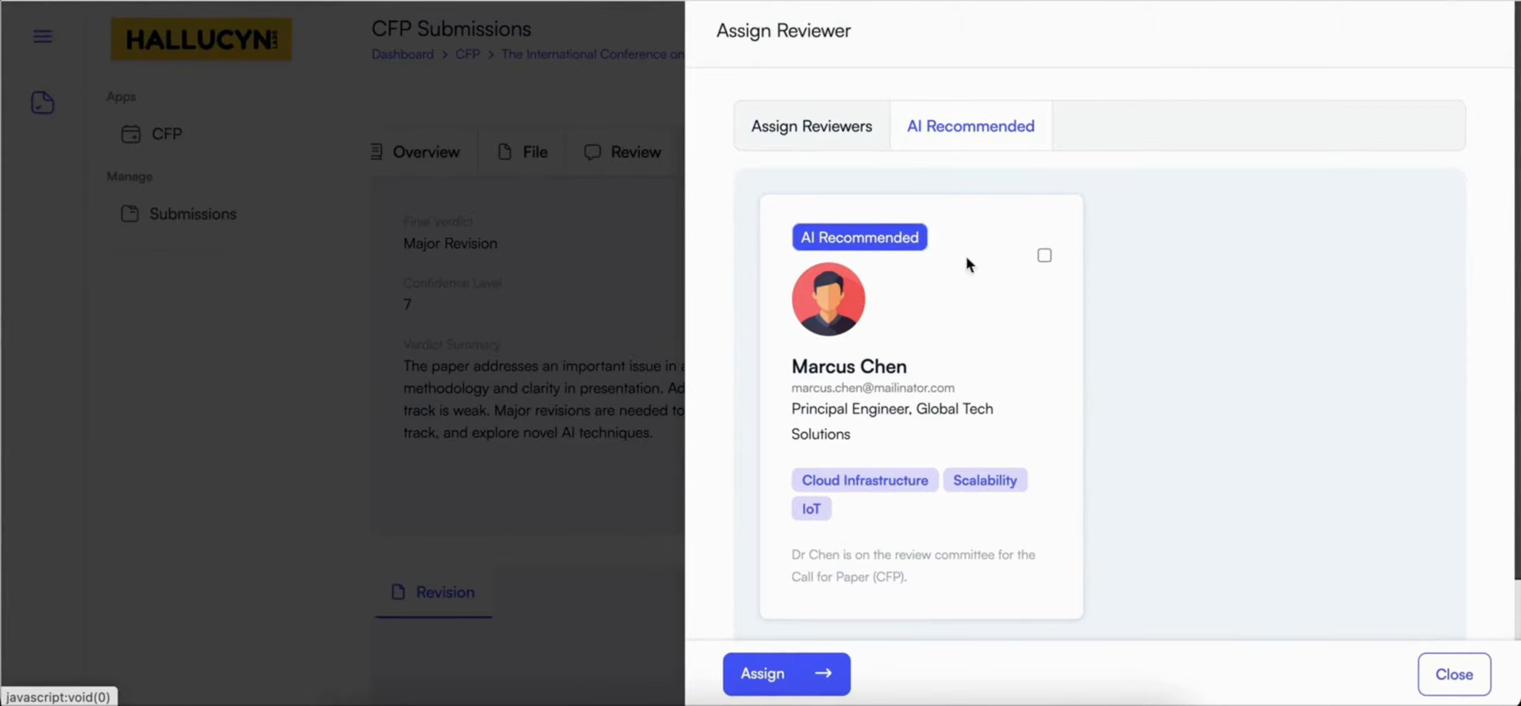
pyautogui.click(1044, 256)
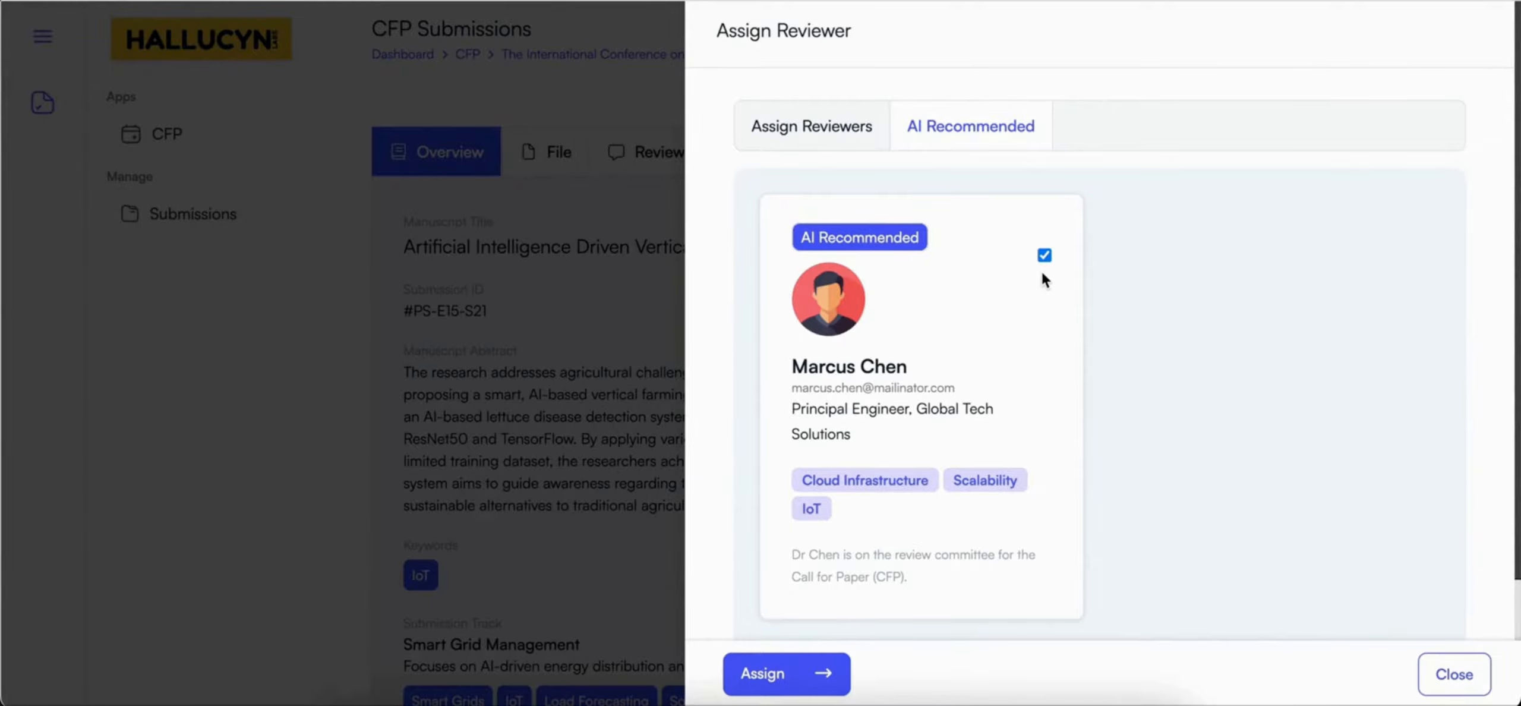
pyautogui.click(786, 677)
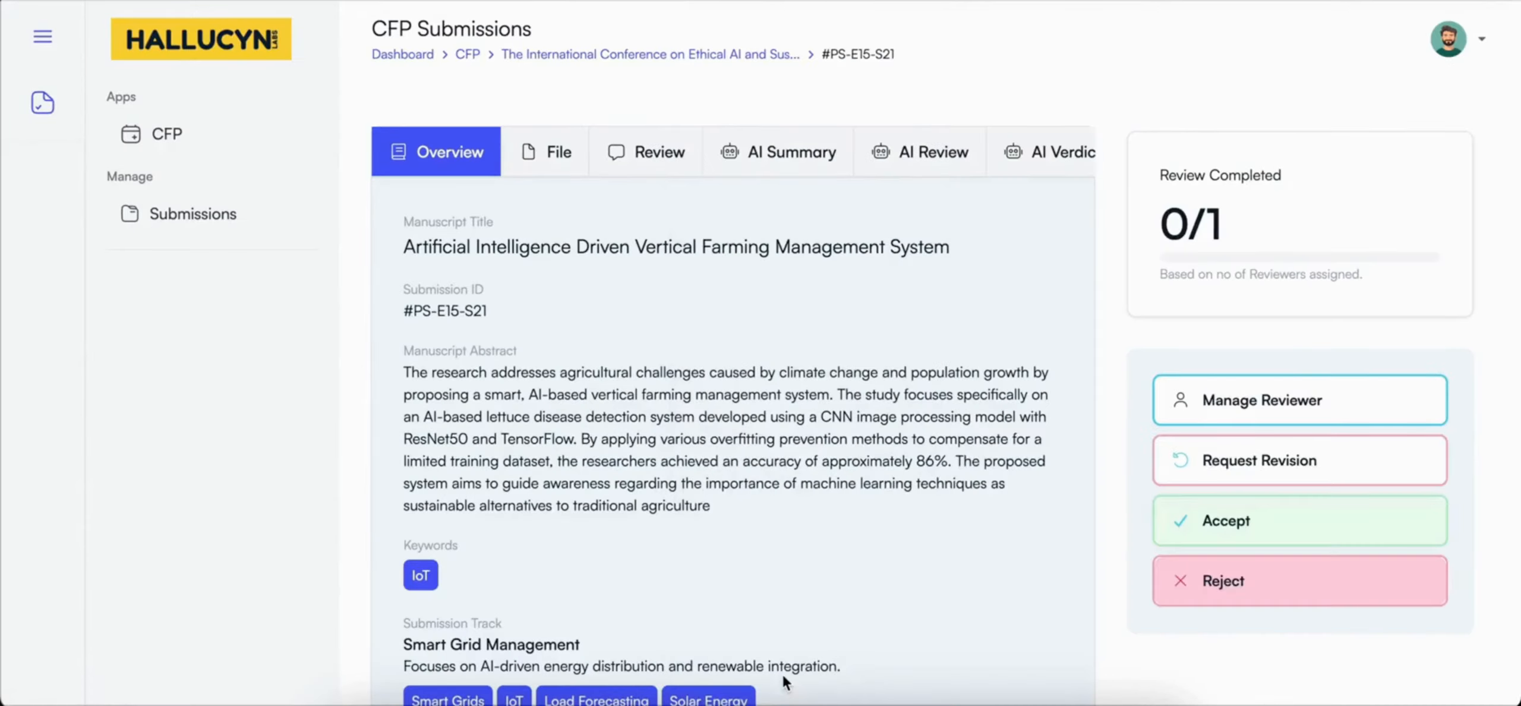
# Step: Examine the assigned reviewer's details in the manuscript's Reviewers section, including affiliation and expertise keywords, and return to the overview
pyautogui.scroll(-5, 774, 580)
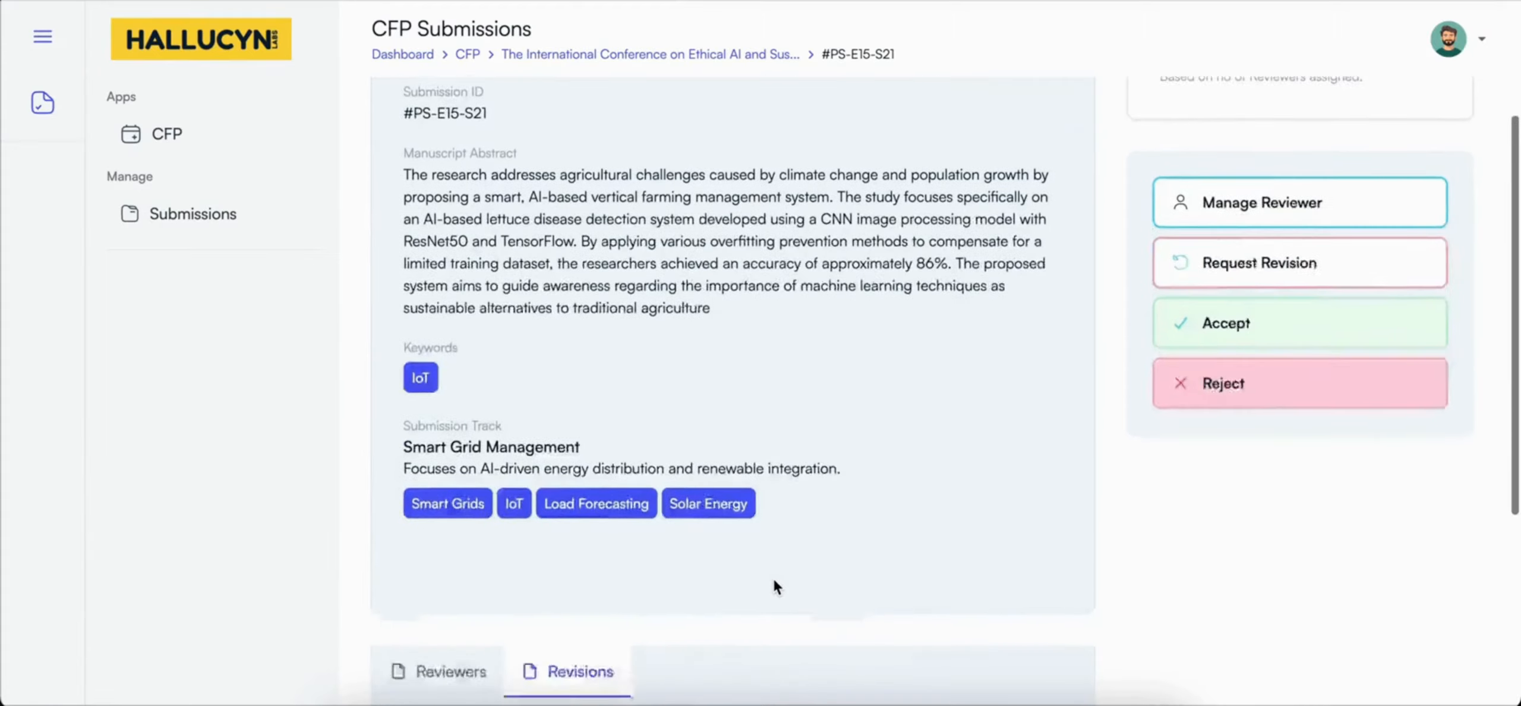
pyautogui.scroll(-3, 774, 581)
pyautogui.click(478, 341)
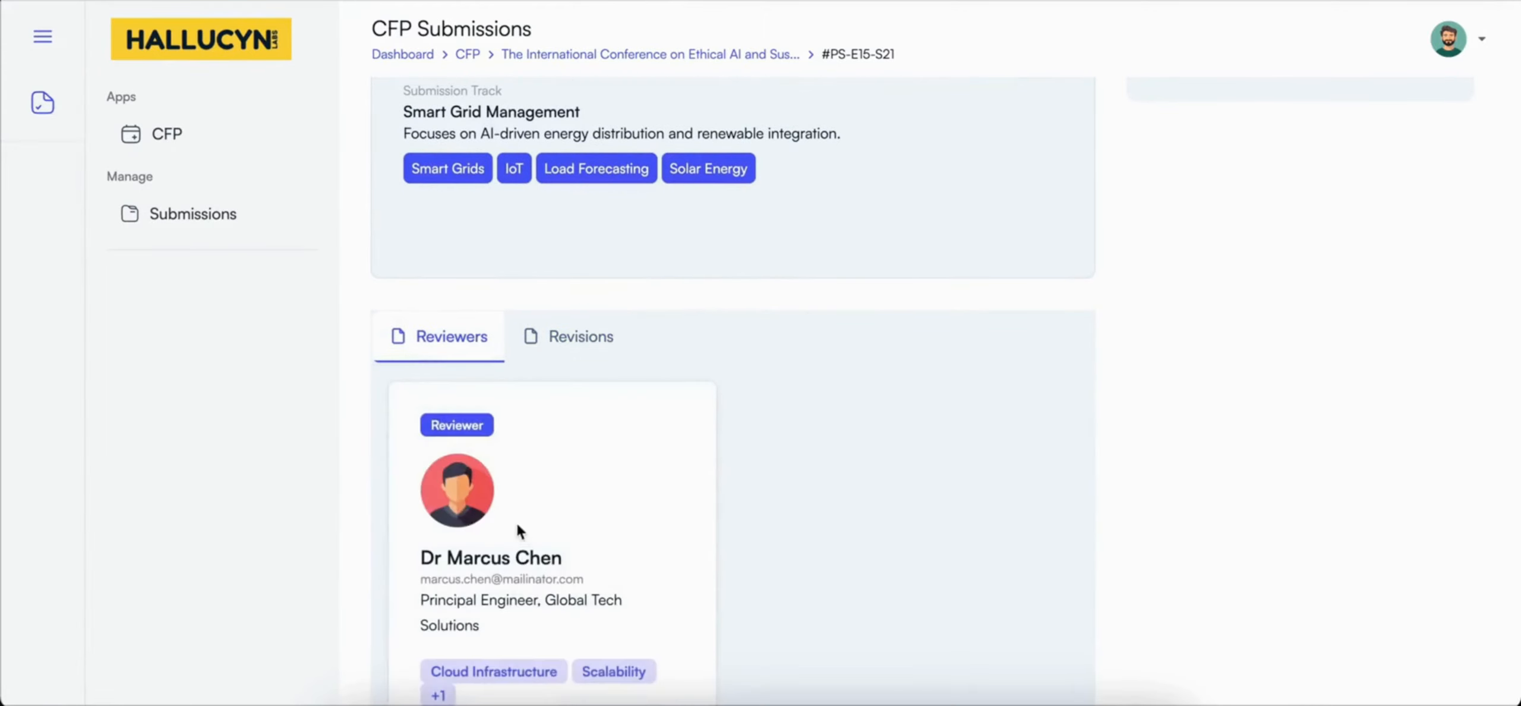
pyautogui.scroll(-1, 526, 534)
pyautogui.scroll(-2, 525, 535)
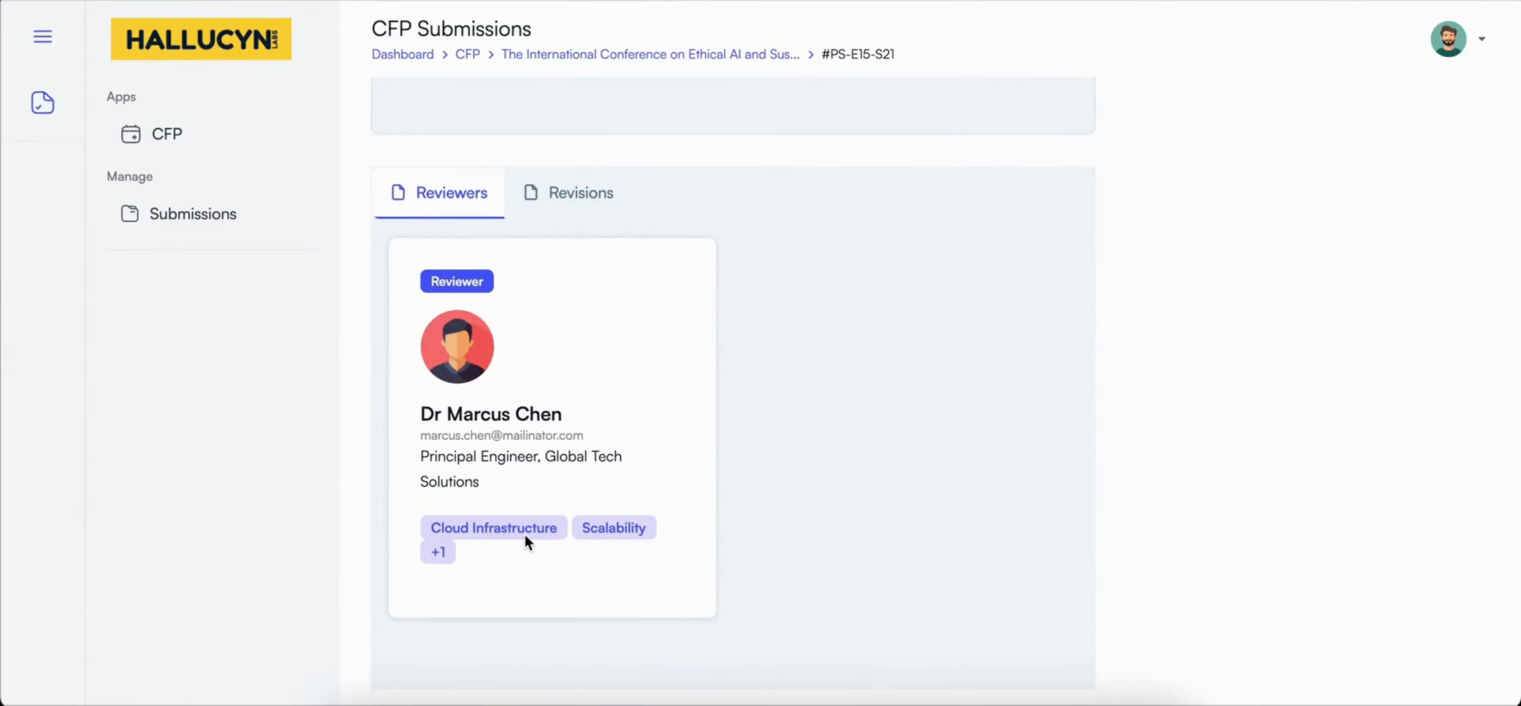
pyautogui.scroll(3, 525, 535)
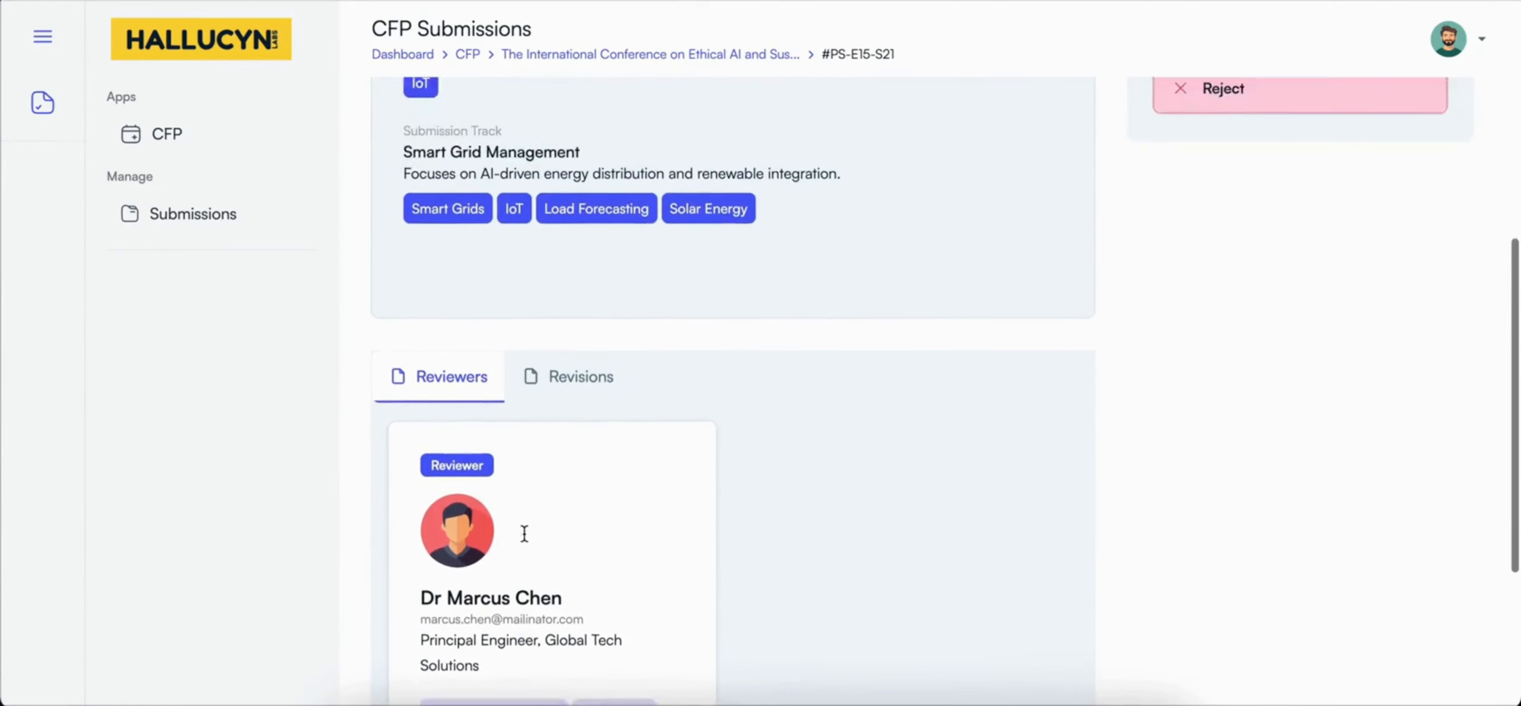
pyautogui.scroll(7, 524, 533)
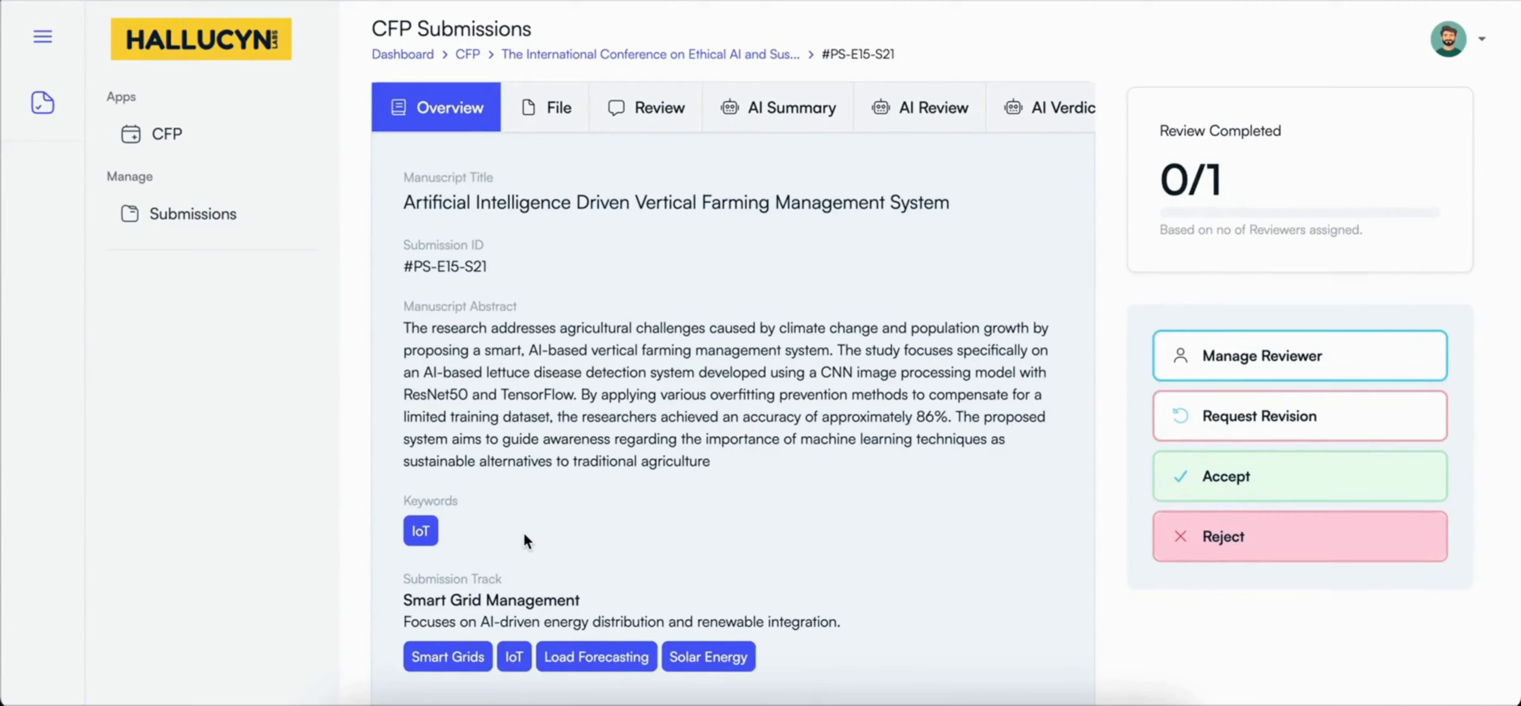
# Step: Reopen the manuscript's reviewer assignment, look over the selectable committee members and close it without assigning anyone else
pyautogui.click(1202, 350)
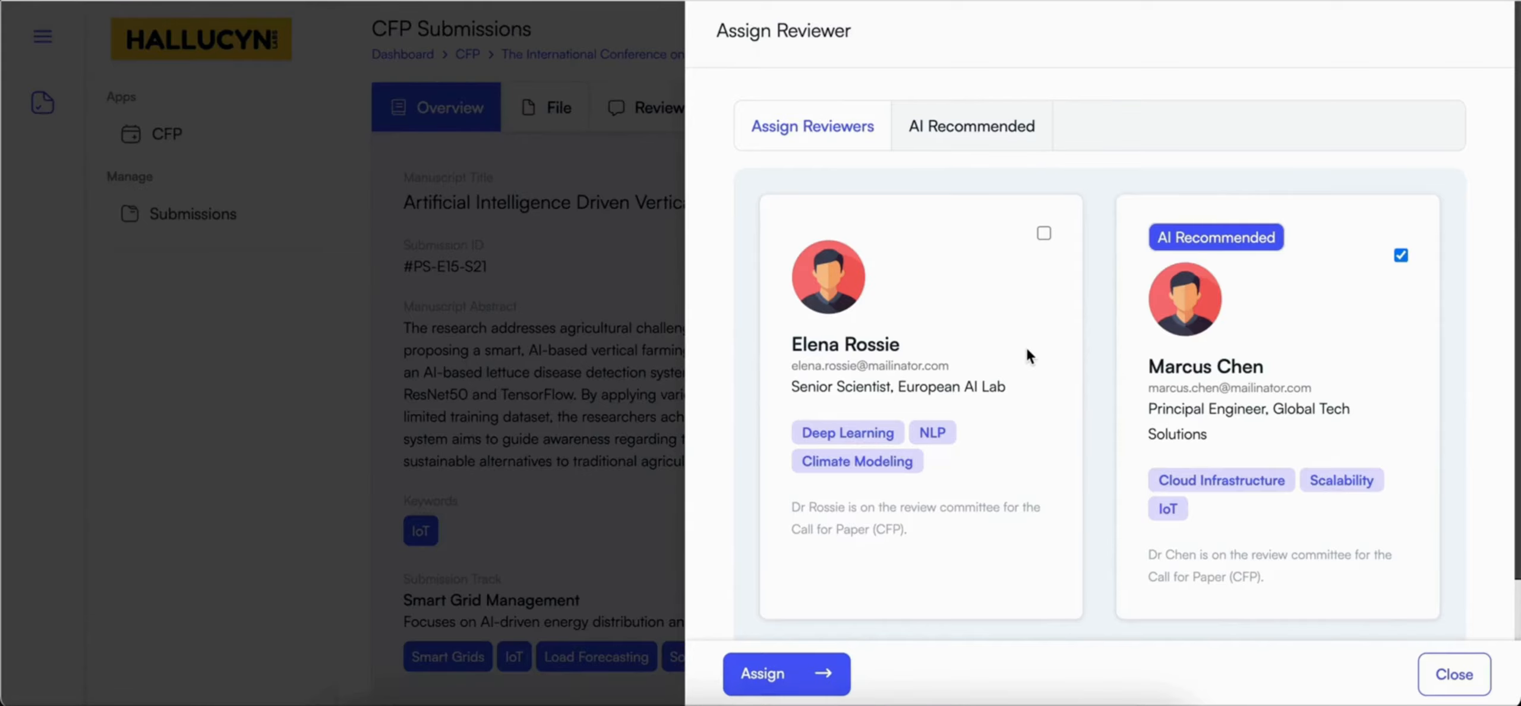
pyautogui.click(1044, 234)
pyautogui.click(1402, 256)
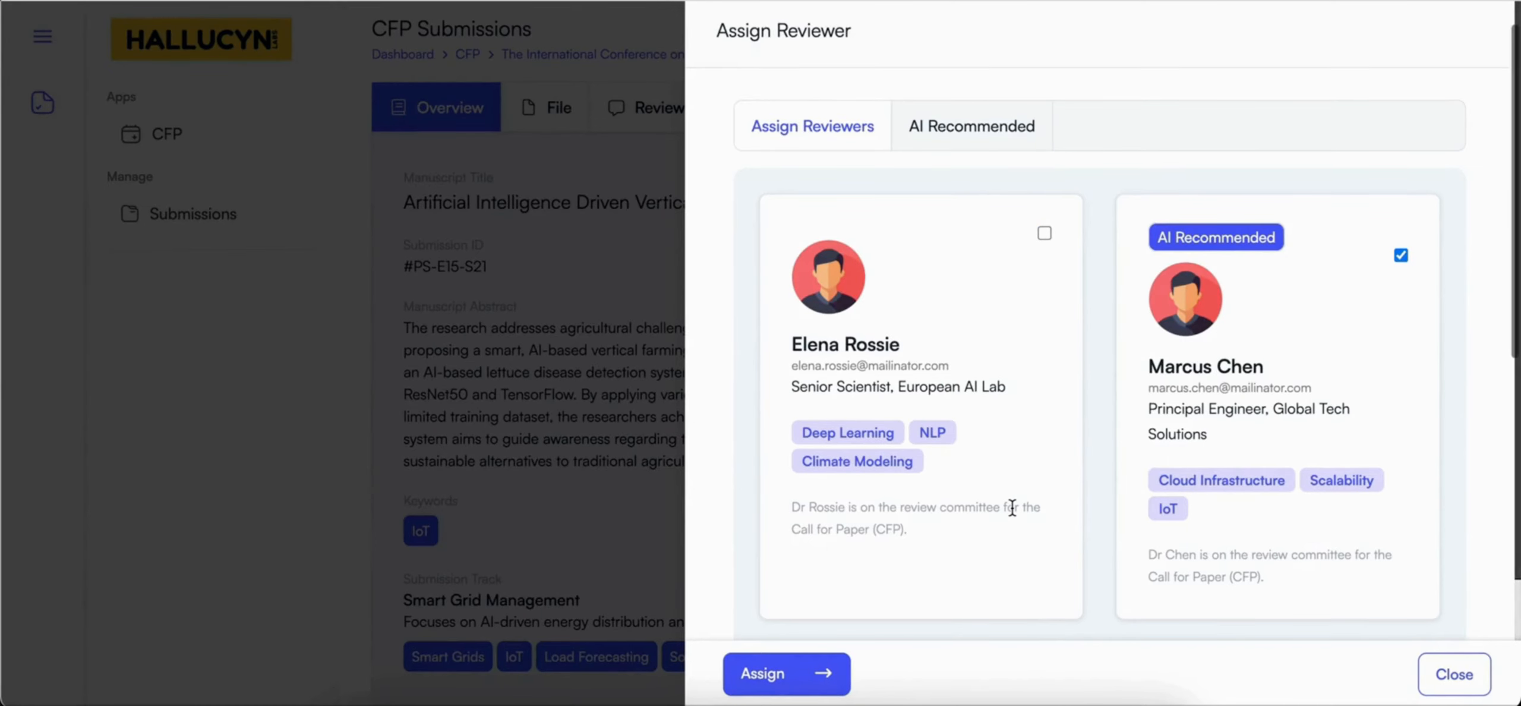
pyautogui.click(1441, 670)
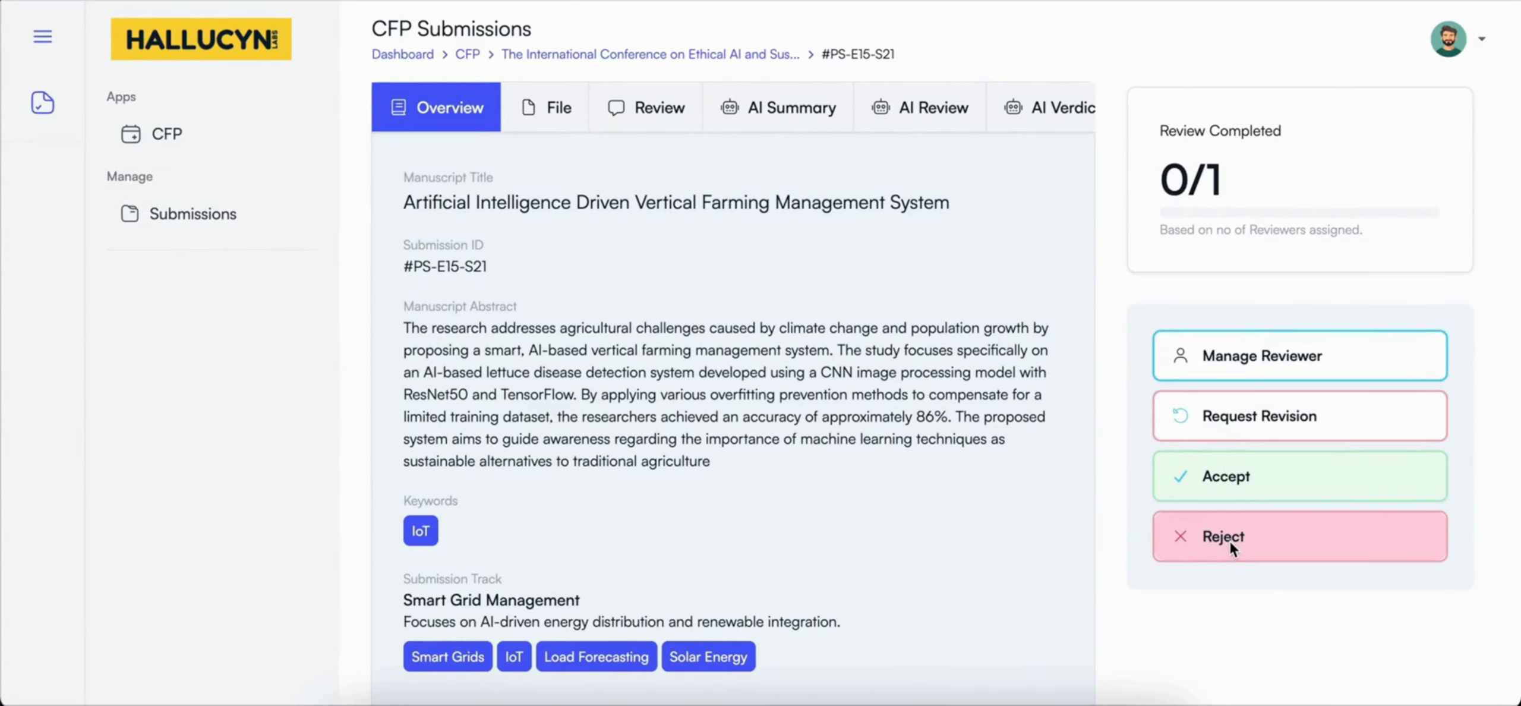
# Step: View the manuscript's revision request, approval and declination forms in turn, closing each without submitting it
pyautogui.click(1223, 424)
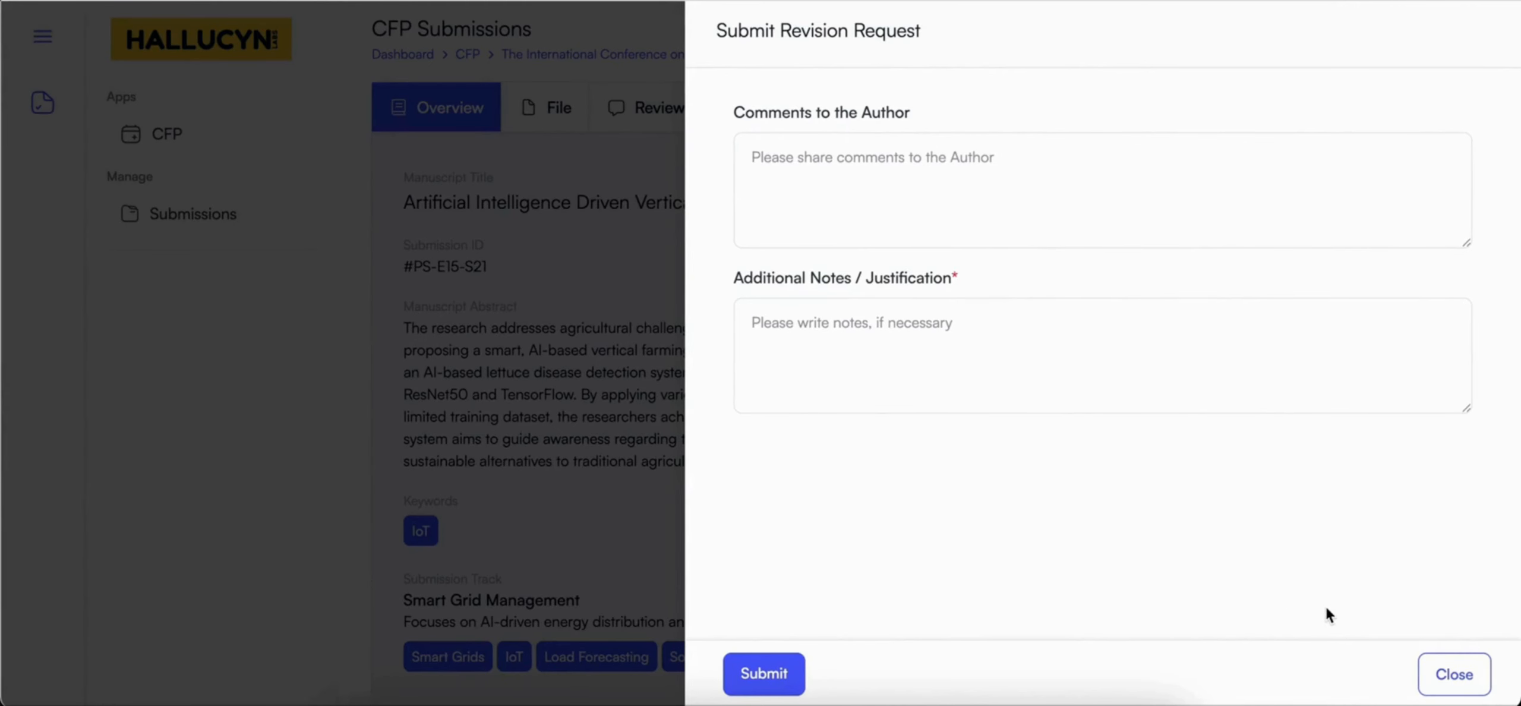
pyautogui.click(1438, 675)
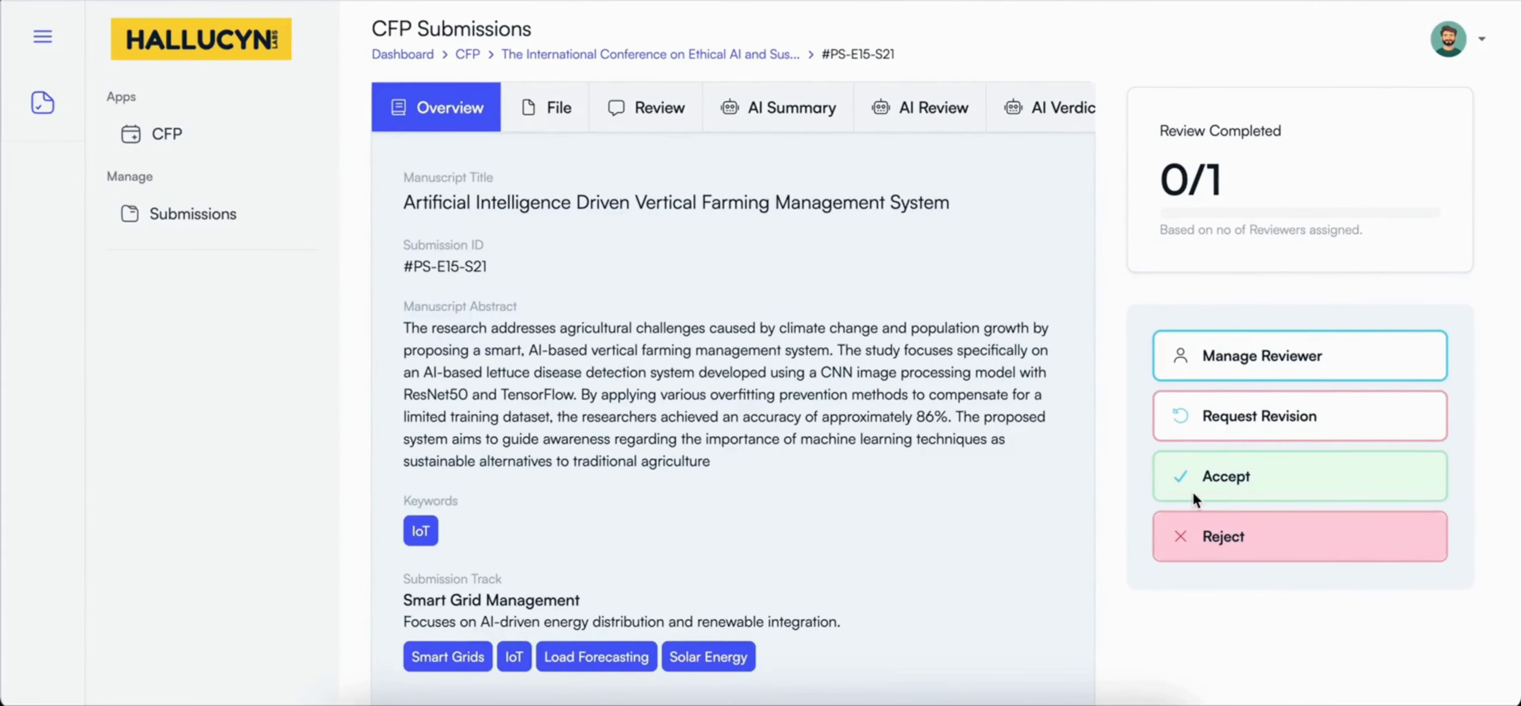
pyautogui.click(1229, 482)
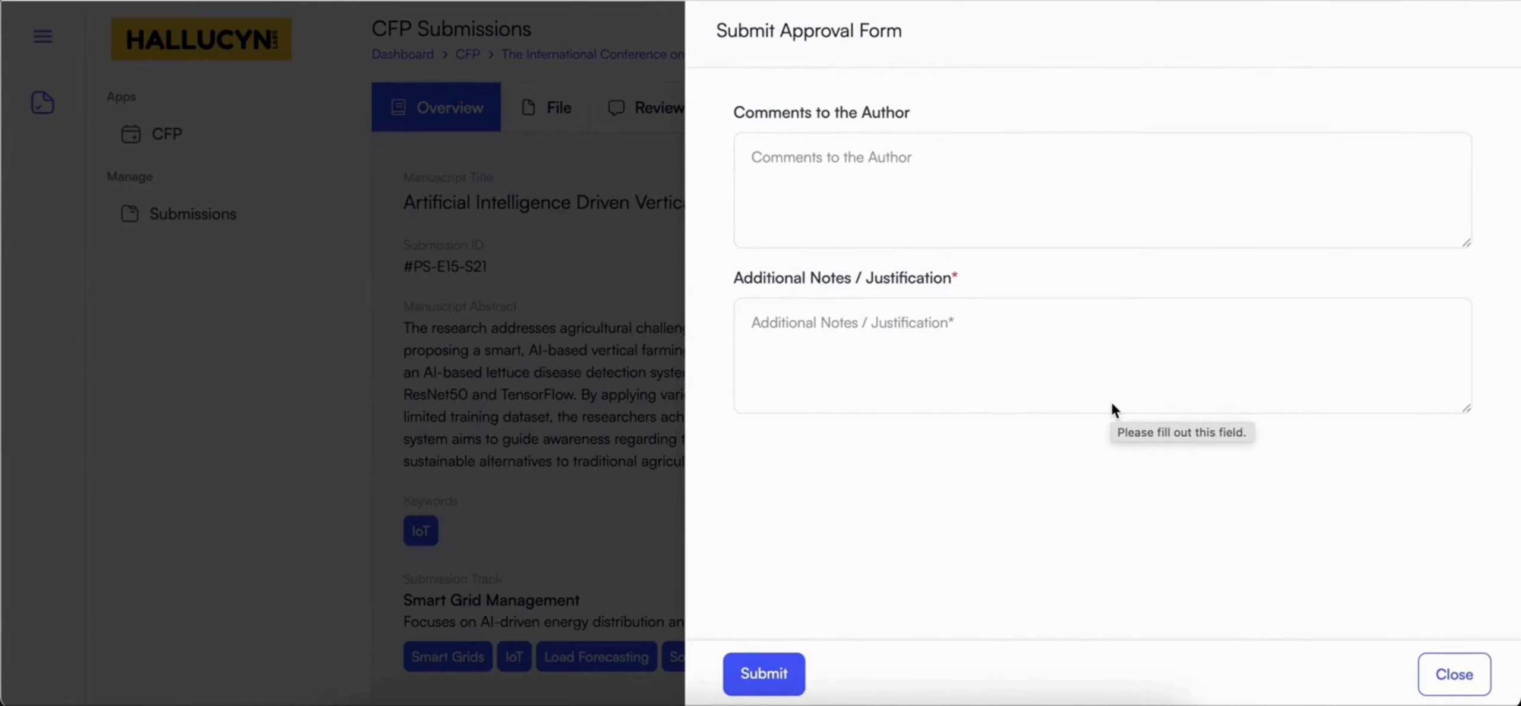
pyautogui.click(1428, 673)
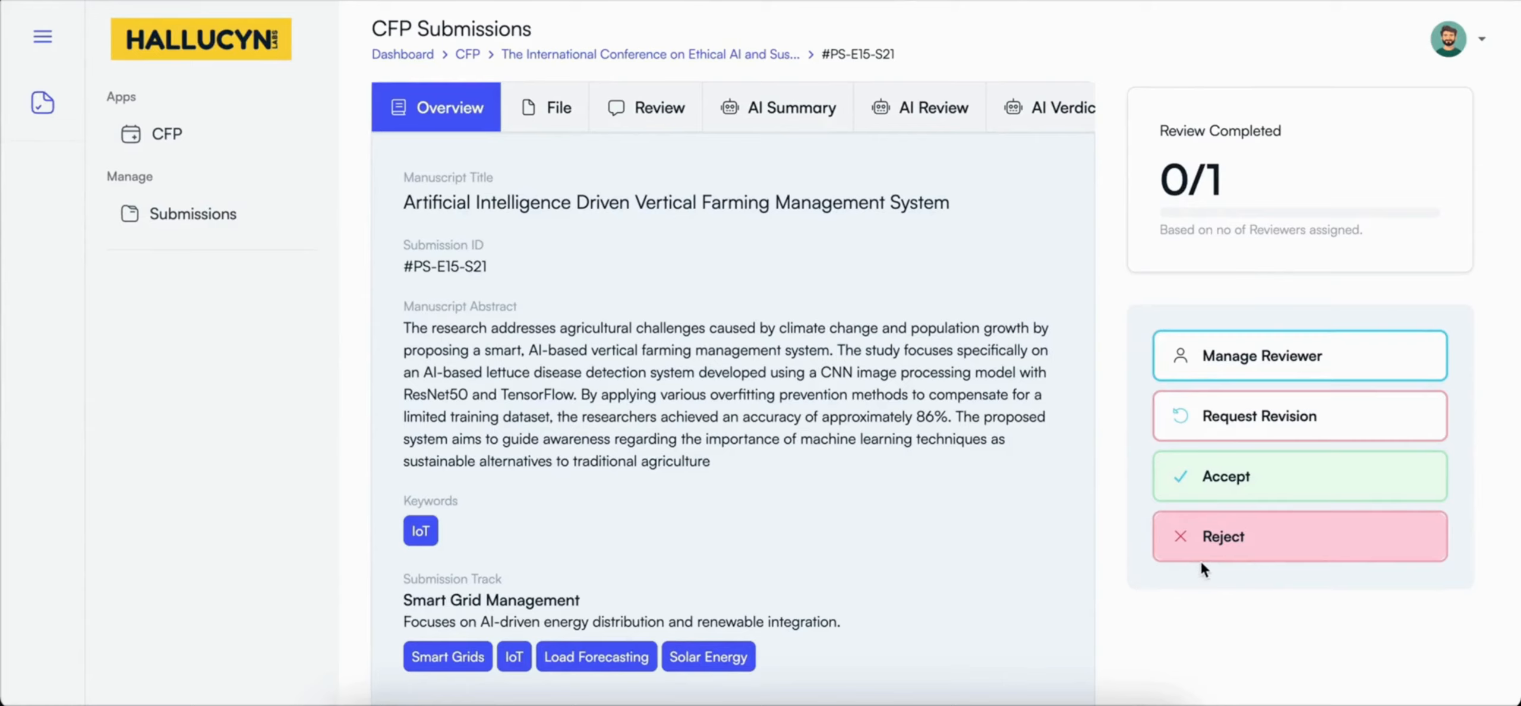
pyautogui.click(1231, 542)
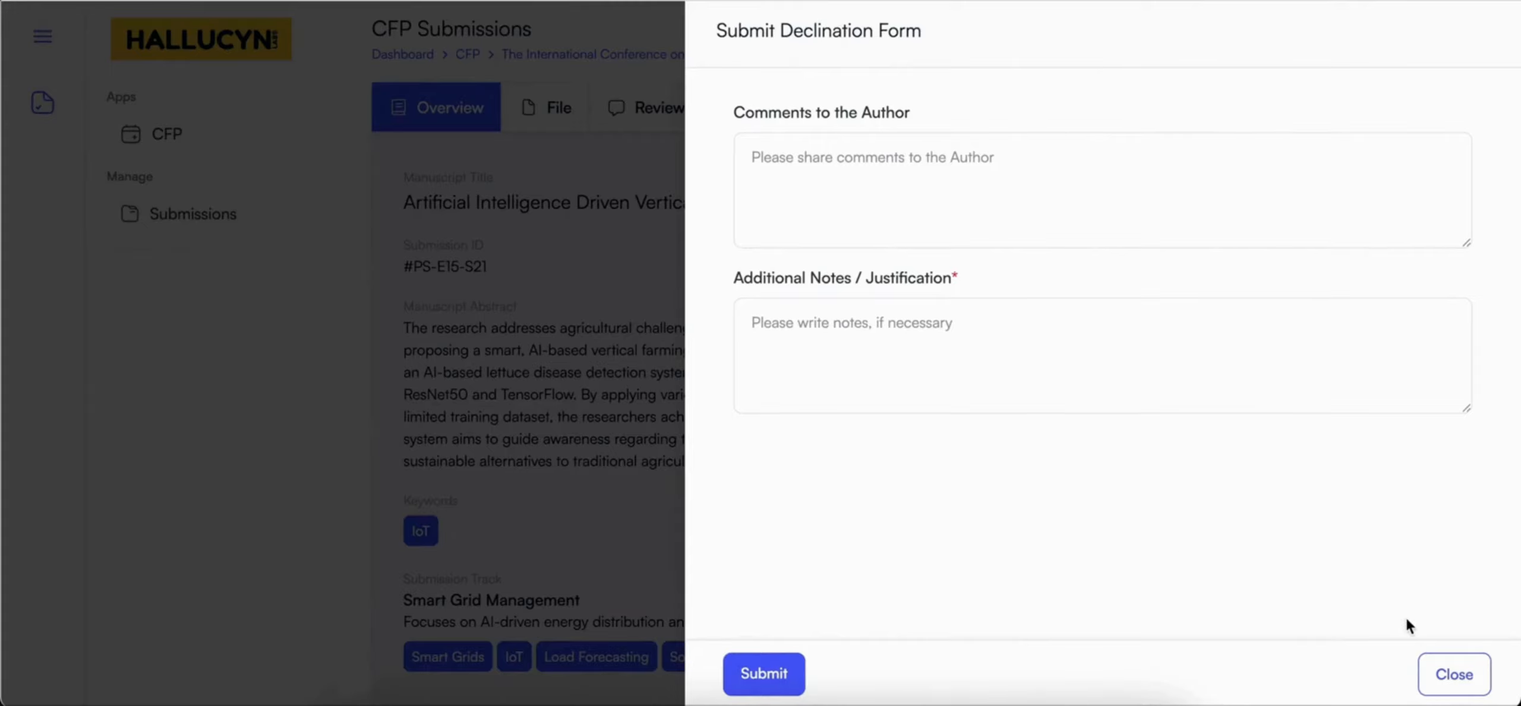
pyautogui.click(1454, 674)
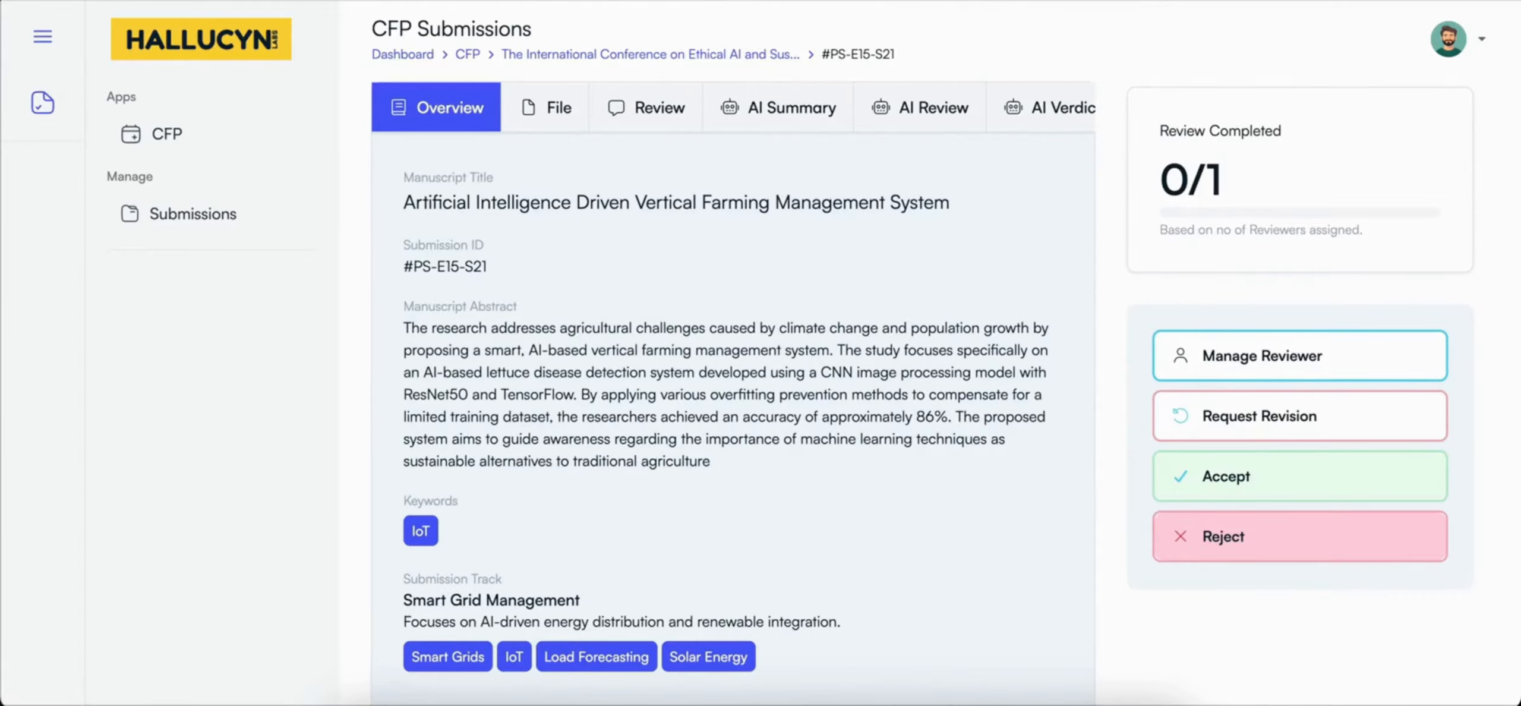
# Step: Return to the conference's submission board and open the vertical farming manuscript from the Reviewed column
pyautogui.scroll(1, 963, 574)
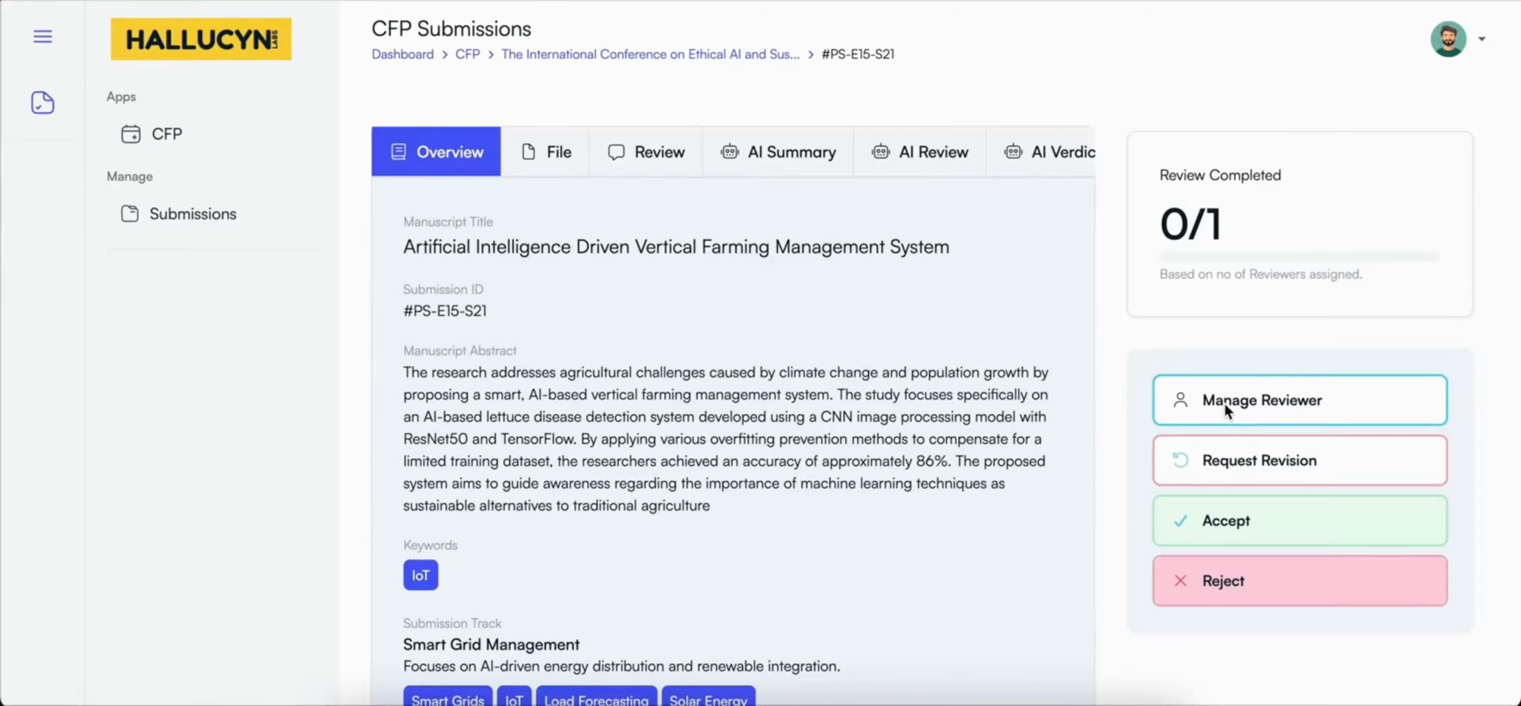
pyautogui.click(206, 214)
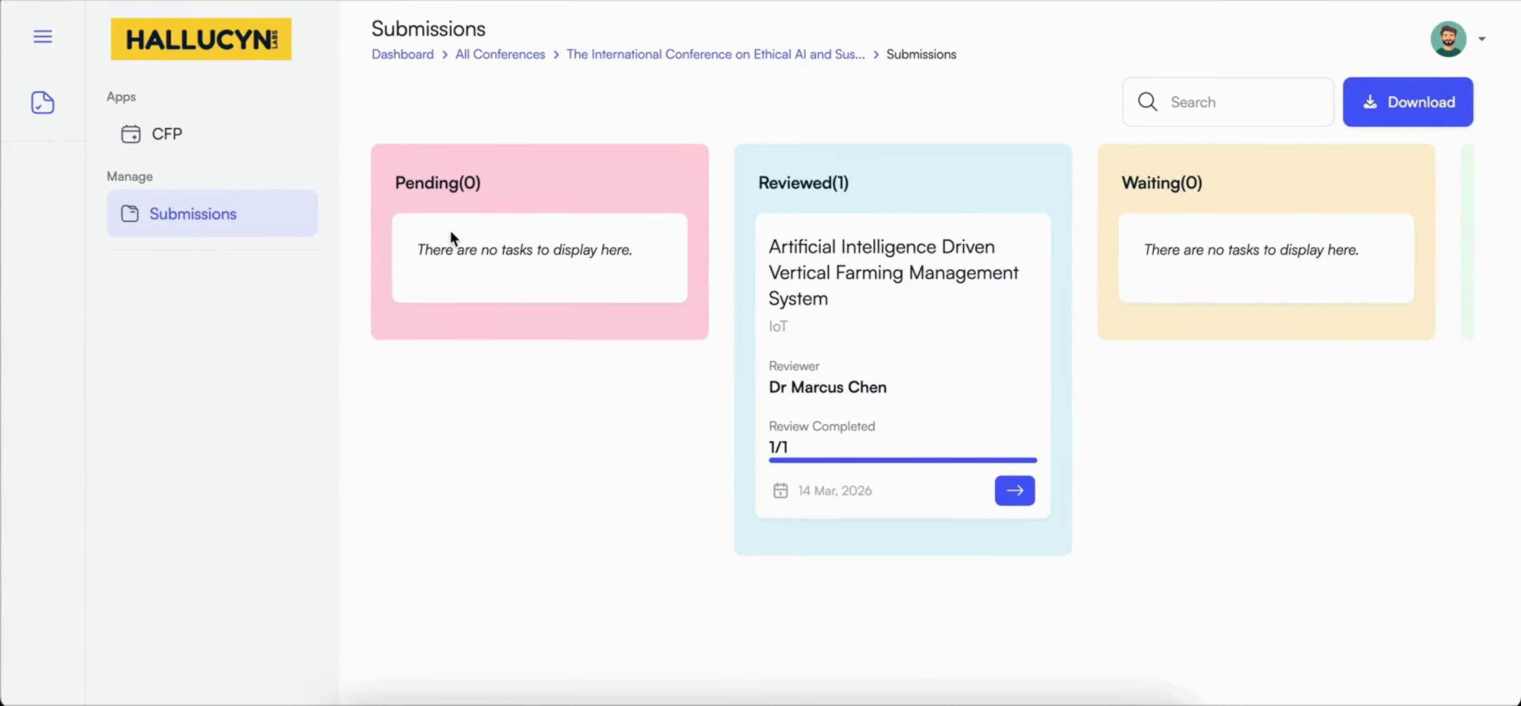
pyautogui.click(1016, 491)
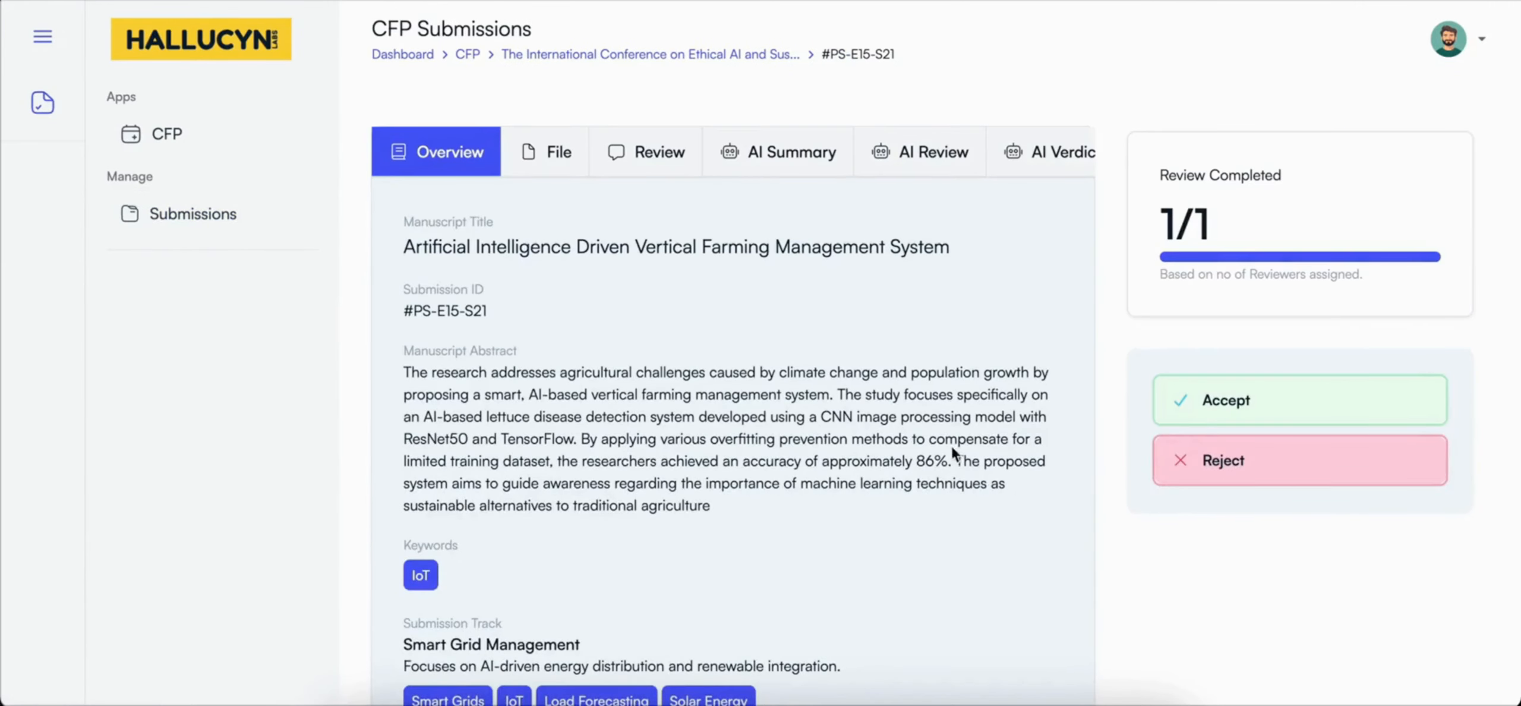